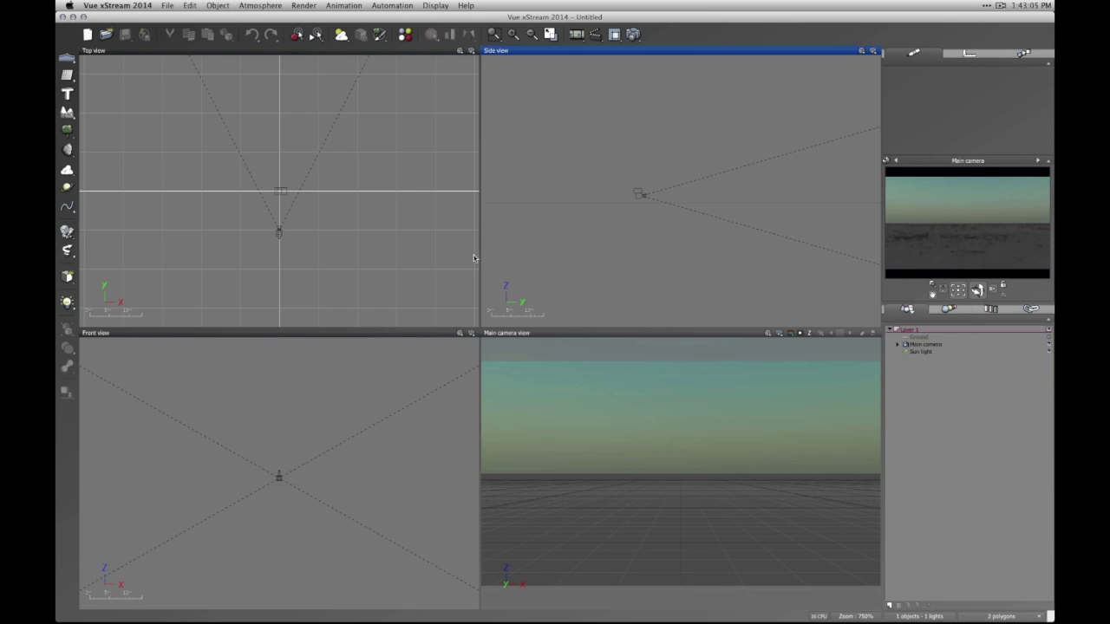
# - Open the Atmosphere Editor on its Sun tab, showing the Standard spectral atmosphere model
pyautogui.click(258, 5)
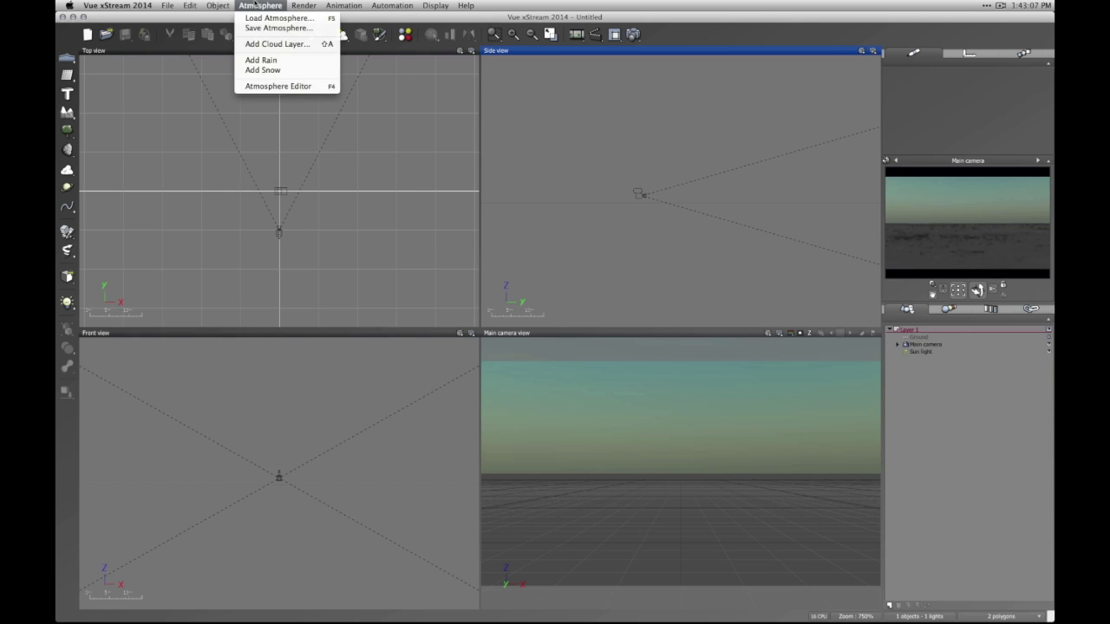
pyautogui.click(268, 5)
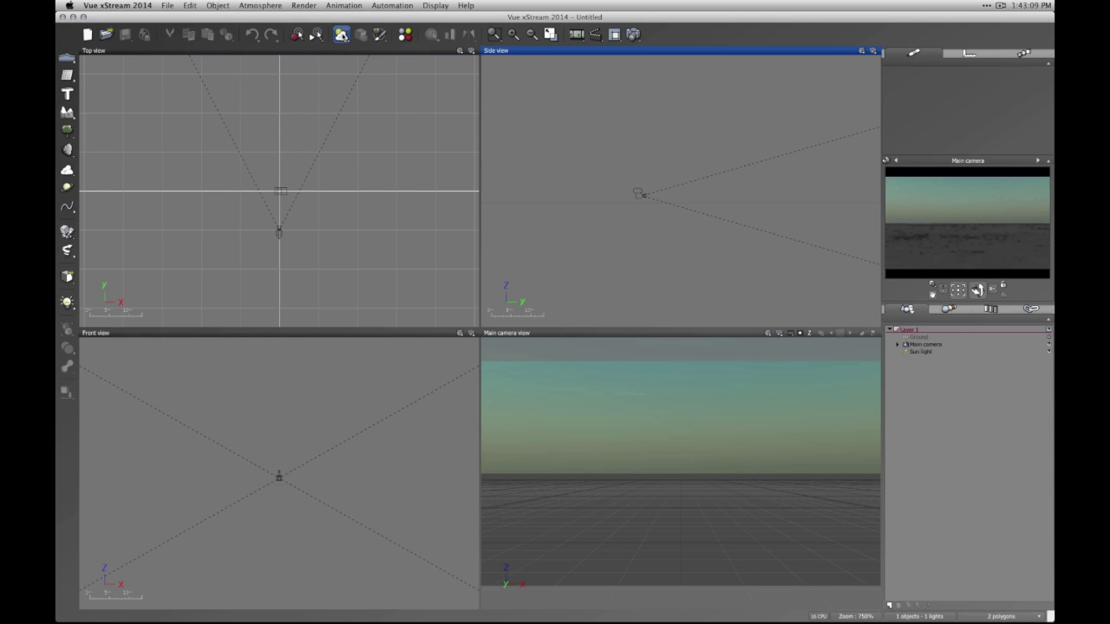
pyautogui.click(342, 34)
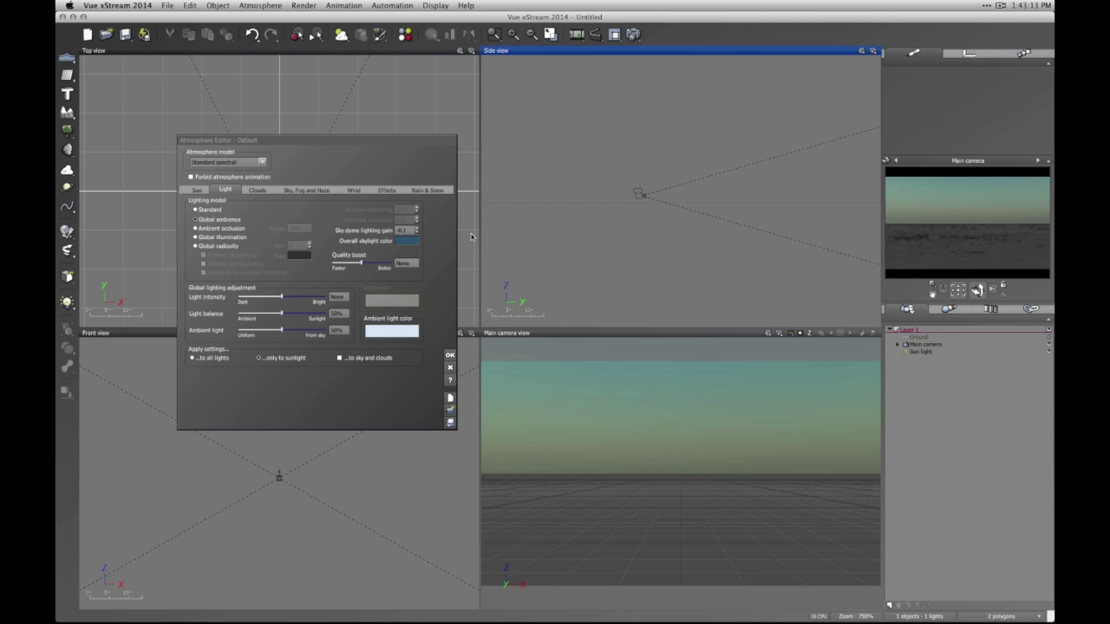
pyautogui.click(197, 190)
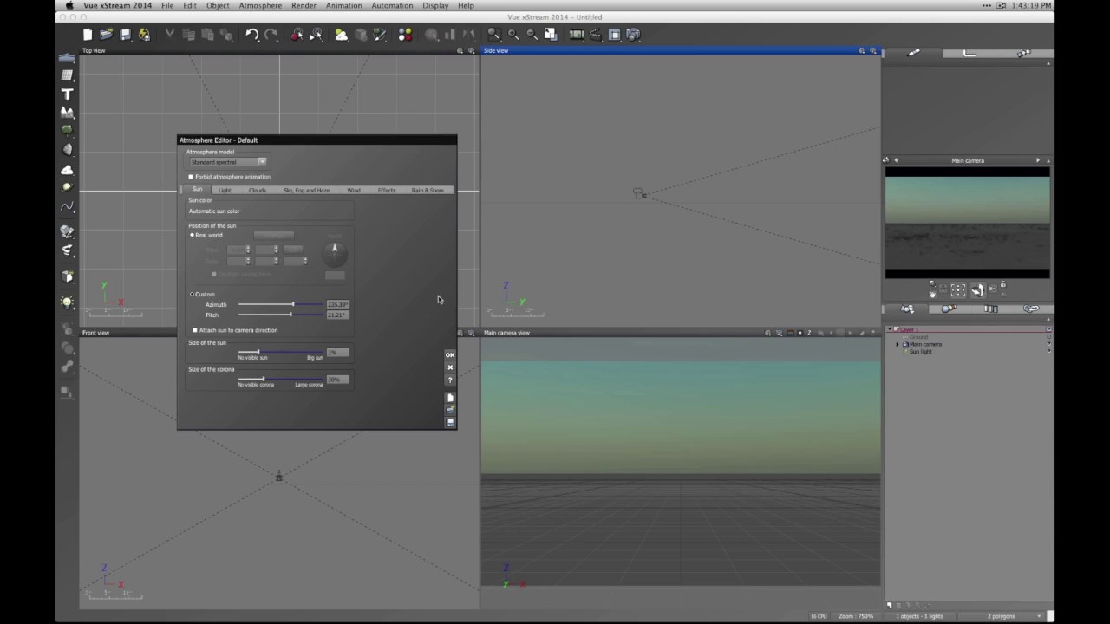
# - Position the sun by Real world location at Auckland (New Zealand) with daylight saving time on
pyautogui.click(215, 238)
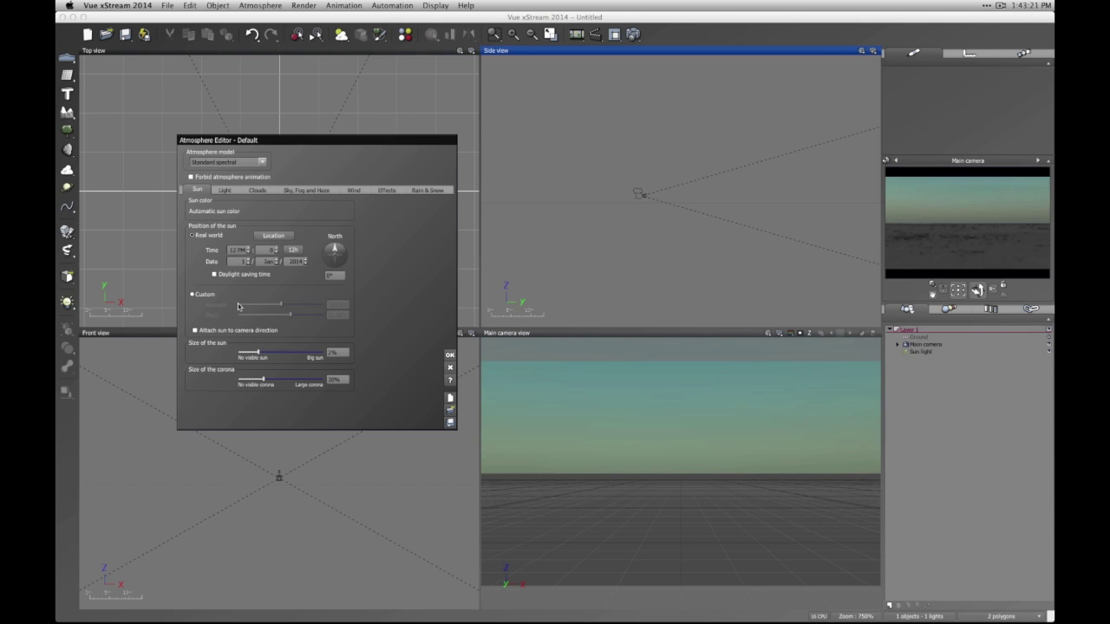
pyautogui.click(273, 236)
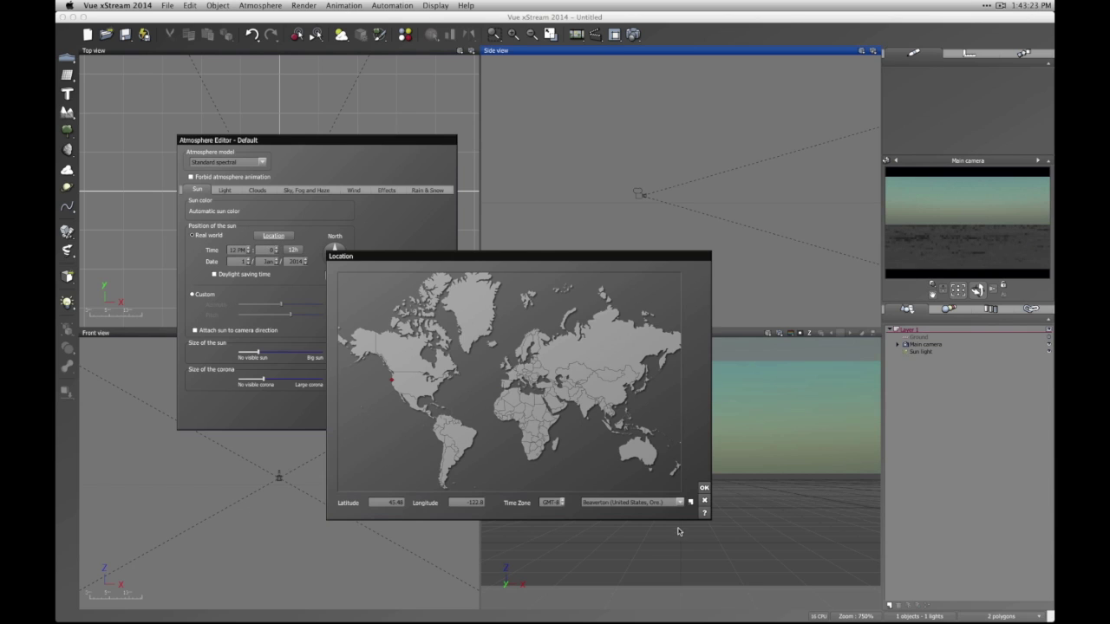
pyautogui.click(649, 459)
pyautogui.click(677, 466)
pyautogui.click(680, 501)
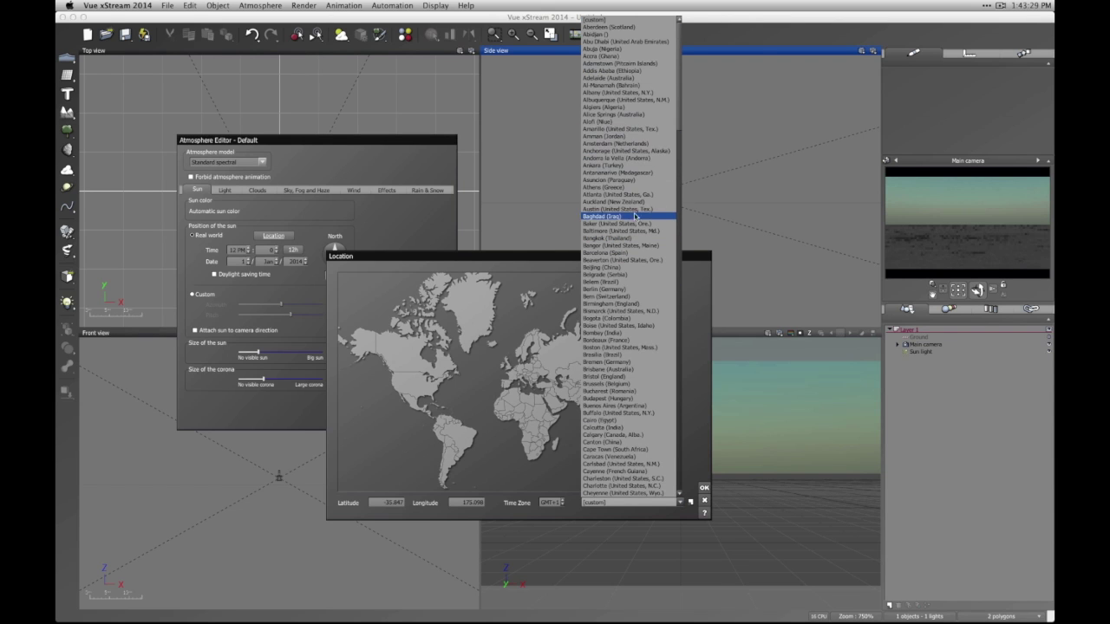
pyautogui.click(618, 201)
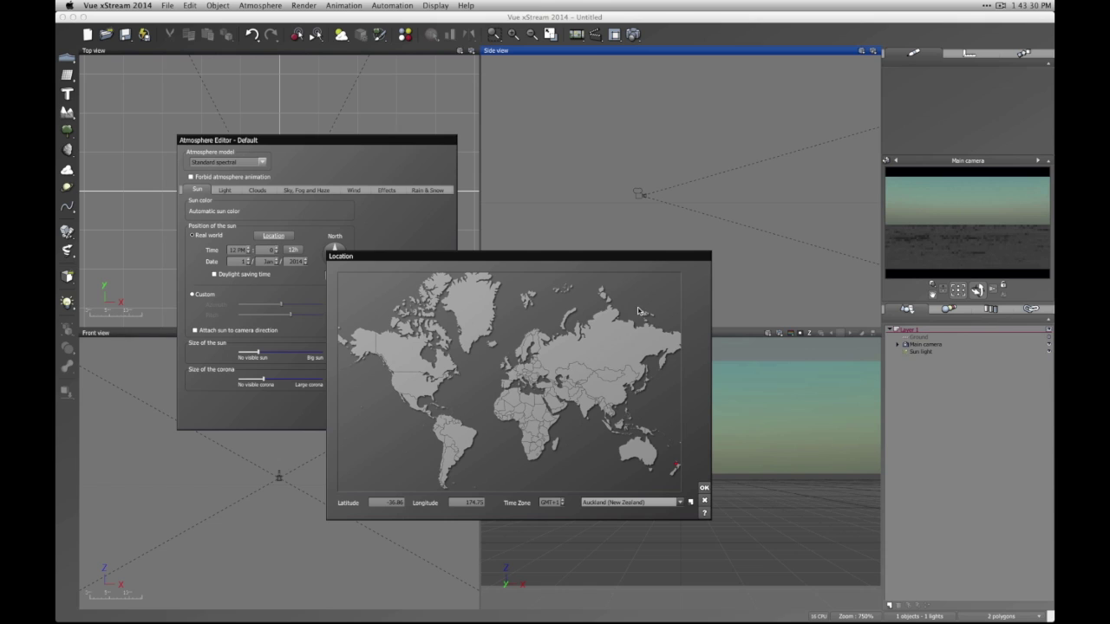
pyautogui.click(703, 487)
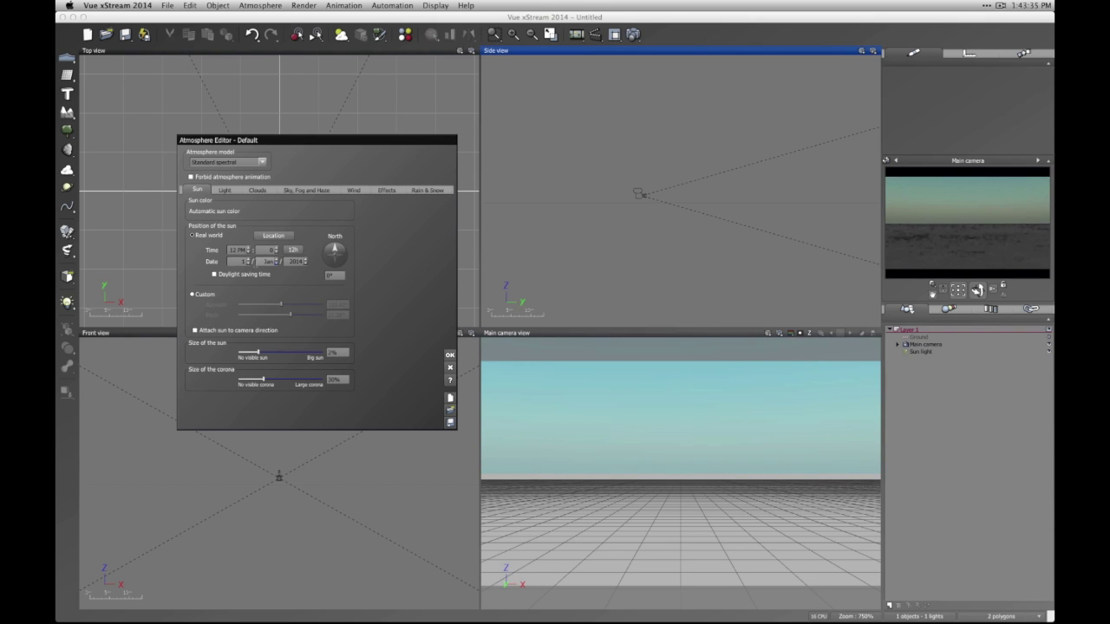
pyautogui.click(246, 261)
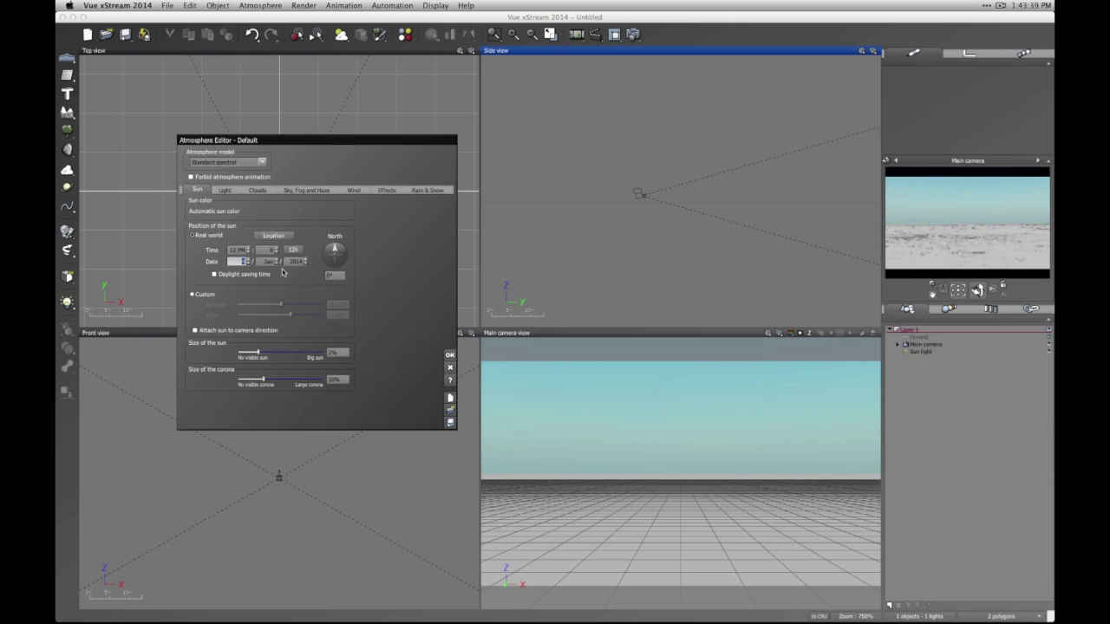
pyautogui.click(214, 274)
# - Step through the Light, Clouds, Sky Fog and Haze, Wind and Effects tabs
pyautogui.click(222, 192)
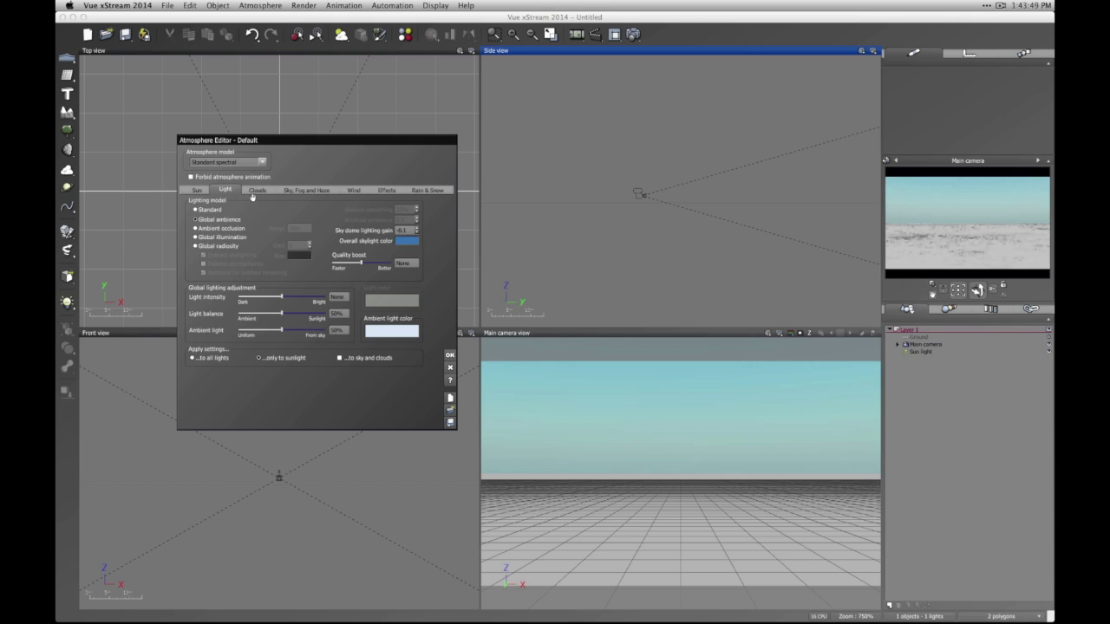
pyautogui.click(254, 191)
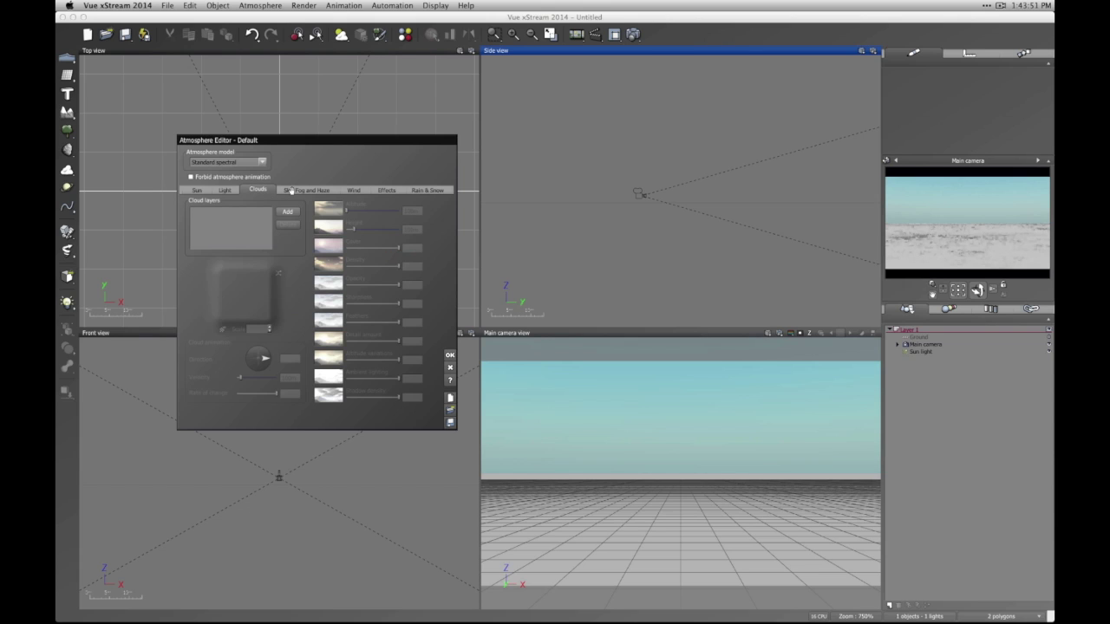
pyautogui.click(294, 189)
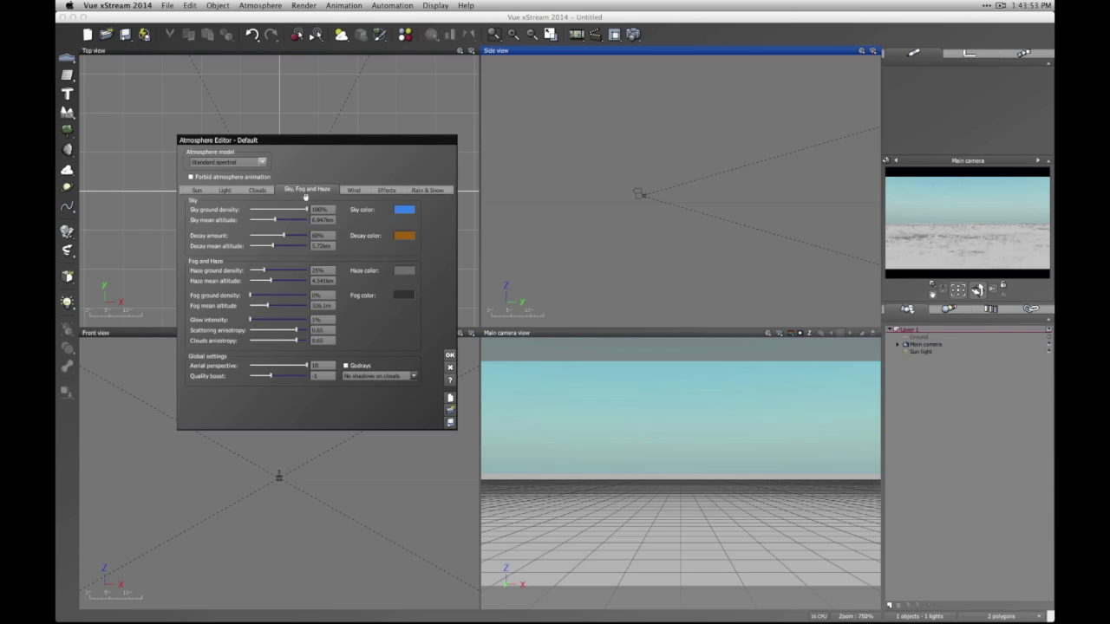
pyautogui.click(355, 190)
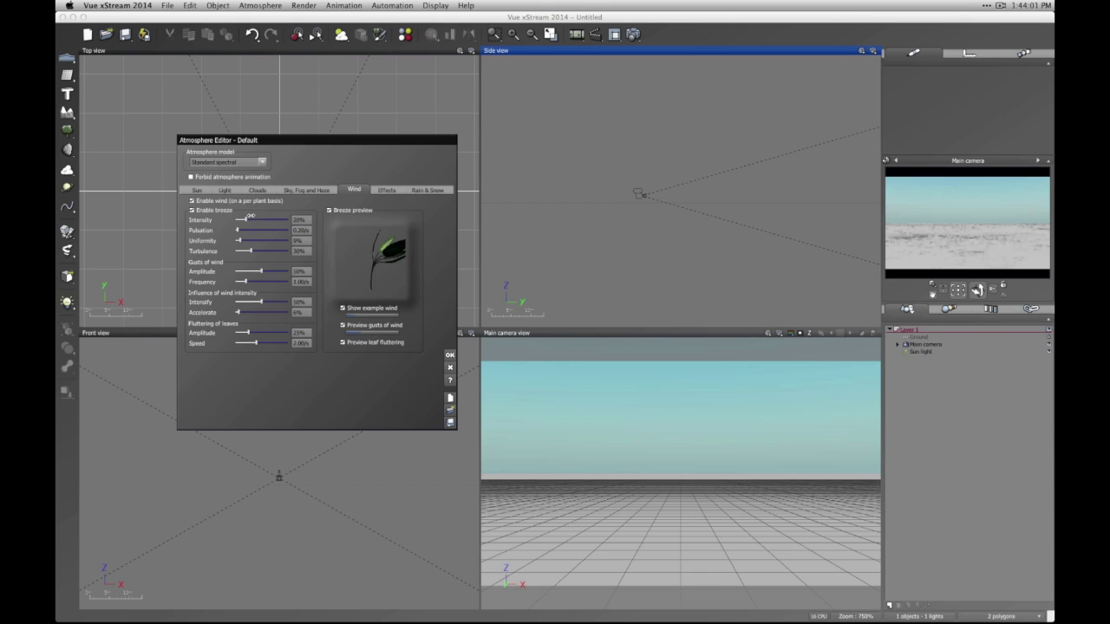
pyautogui.click(386, 190)
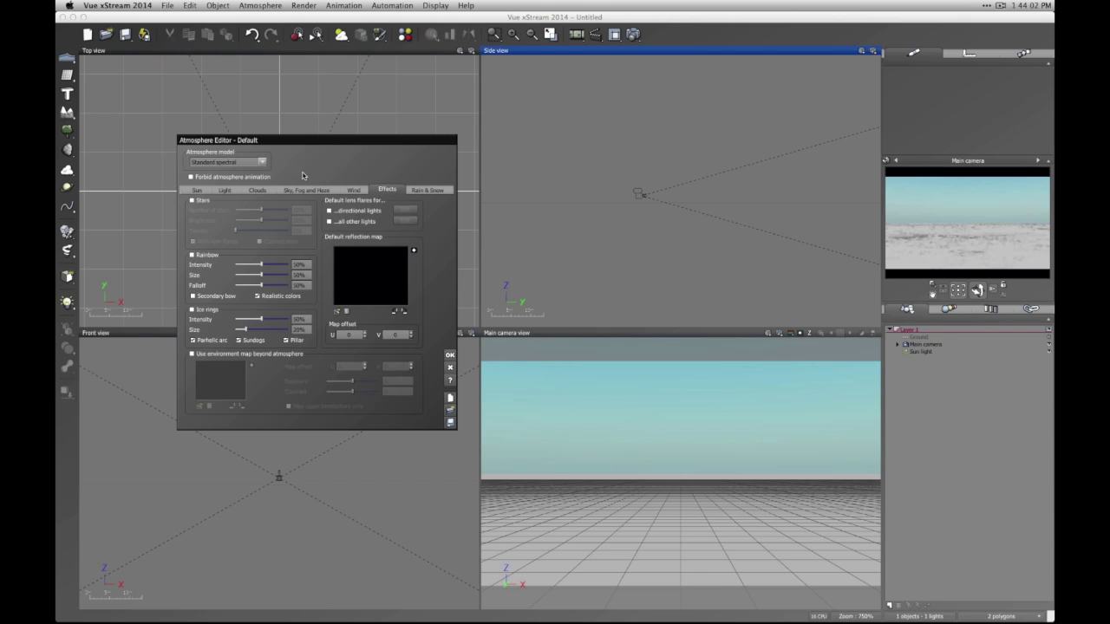
# - Set the atmosphere model to Photometric spectral with automatic exposure adjustment, then confirm with OK
pyautogui.click(228, 163)
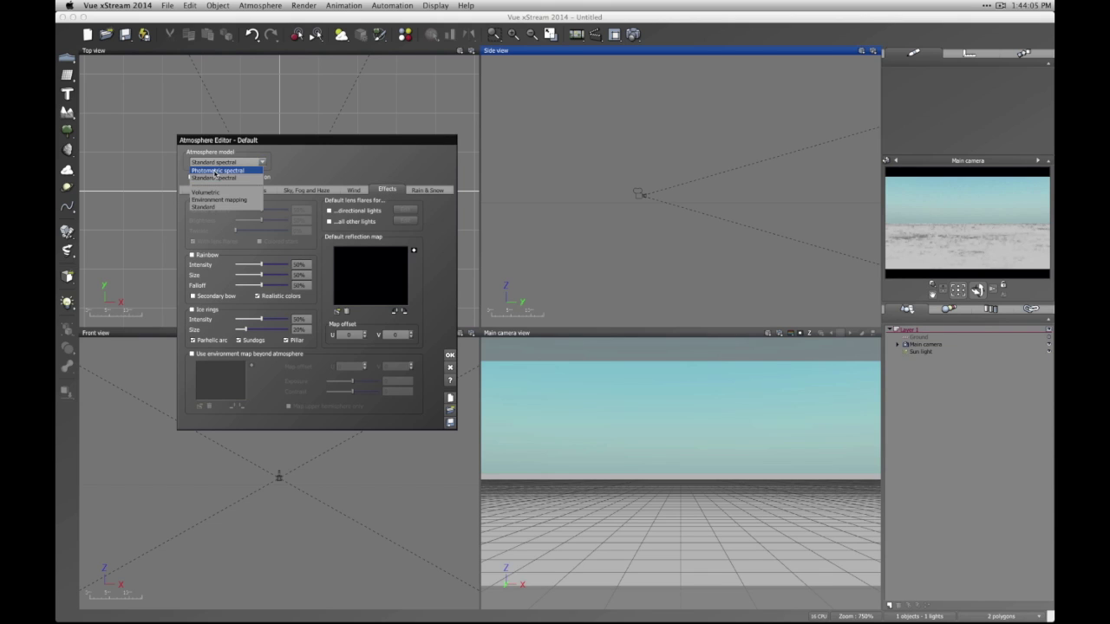
pyautogui.click(218, 171)
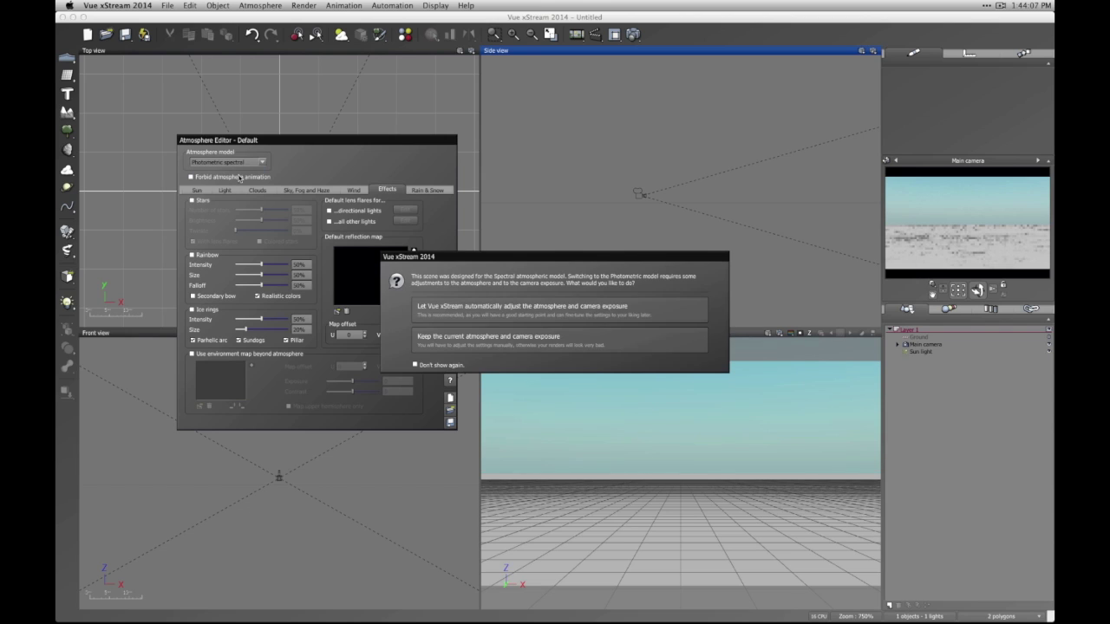
pyautogui.click(487, 312)
pyautogui.click(261, 163)
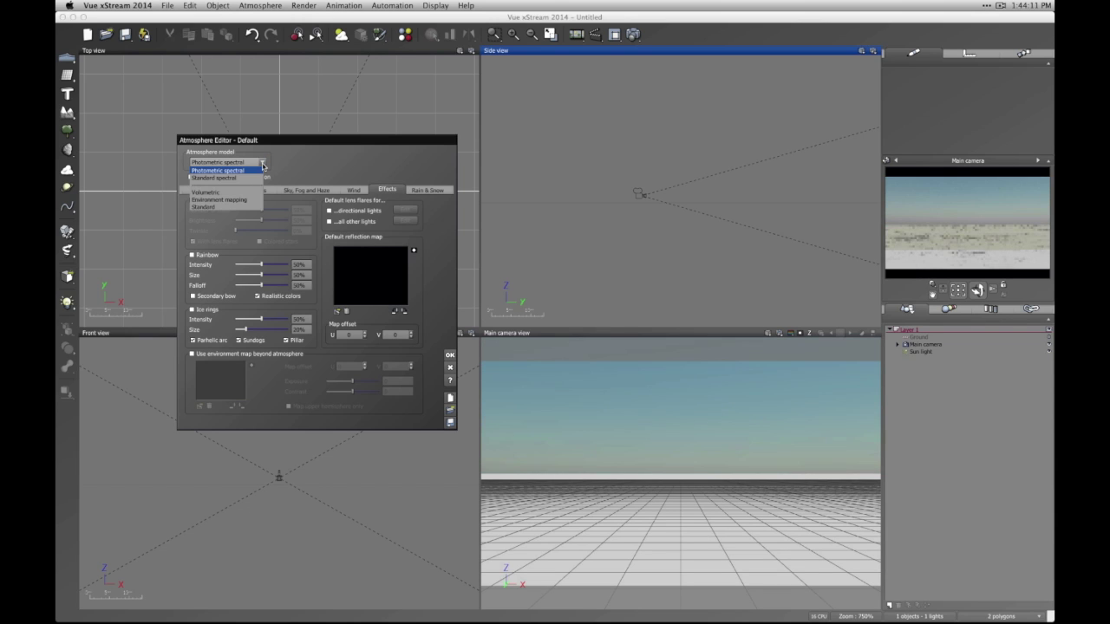
pyautogui.click(305, 175)
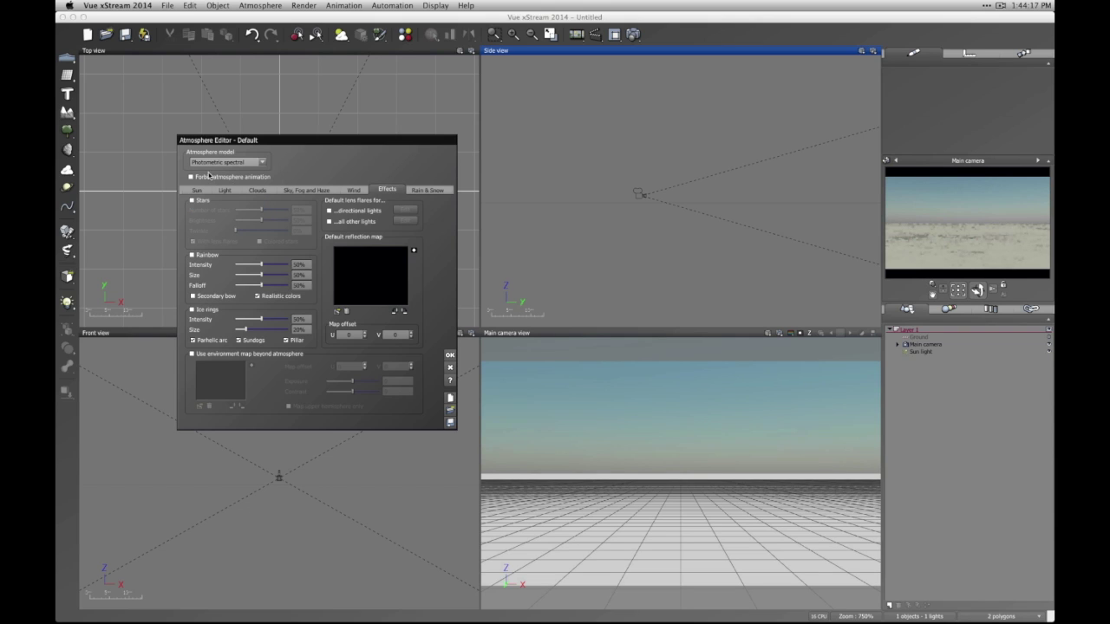
pyautogui.click(223, 194)
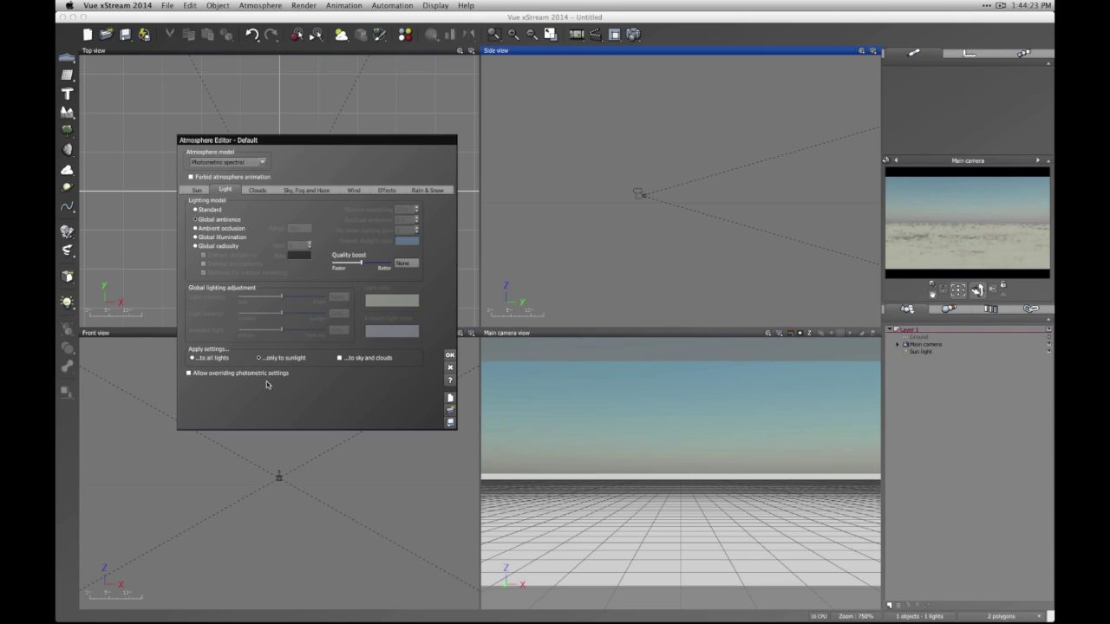
pyautogui.click(449, 356)
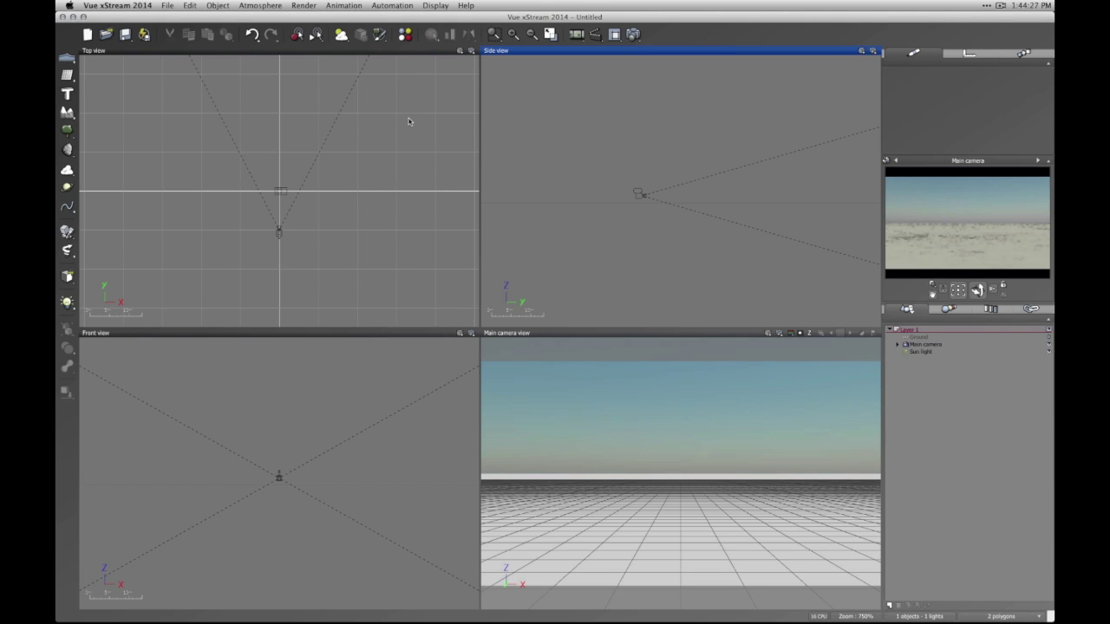
# - Load the Desert Hero sample scene from the Photometric collection, discarding the current scene
pyautogui.click(105, 36)
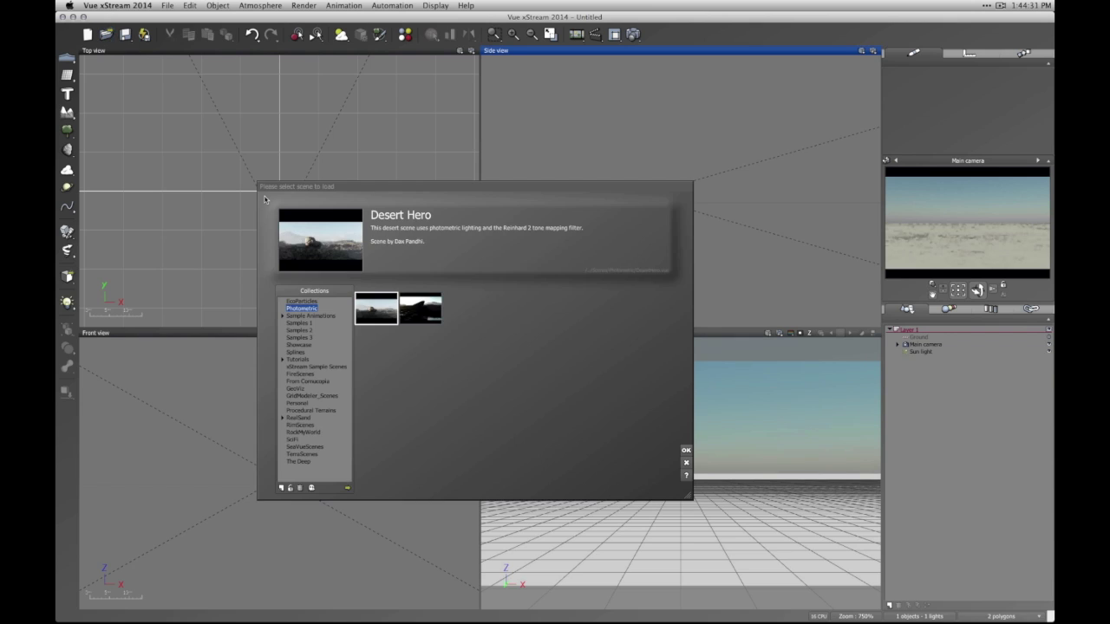
pyautogui.click(294, 302)
pyautogui.click(298, 310)
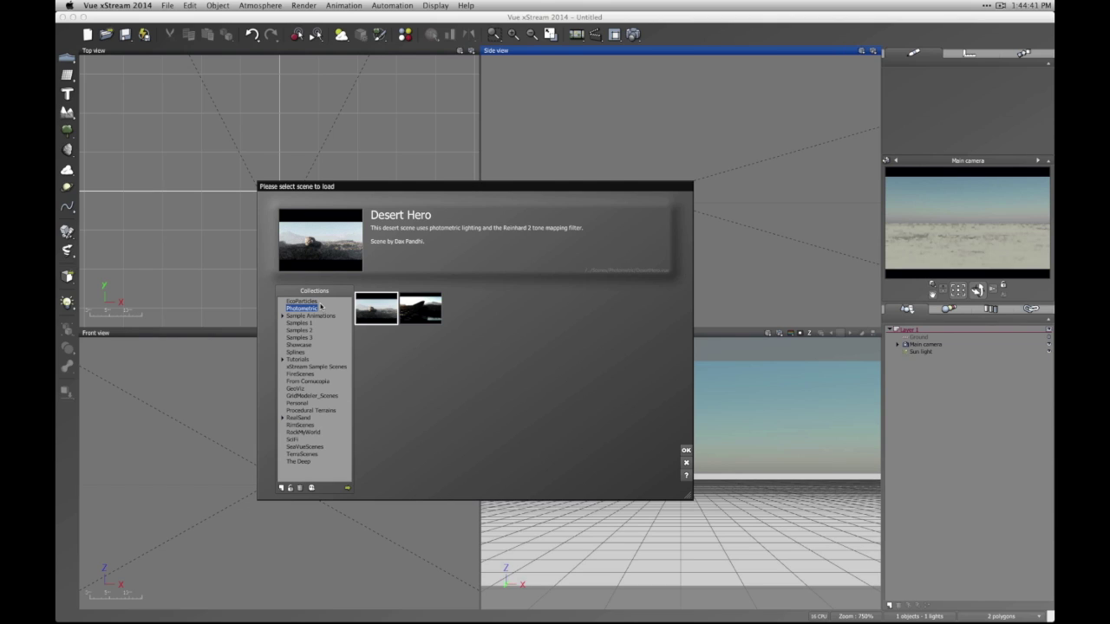
pyautogui.click(429, 321)
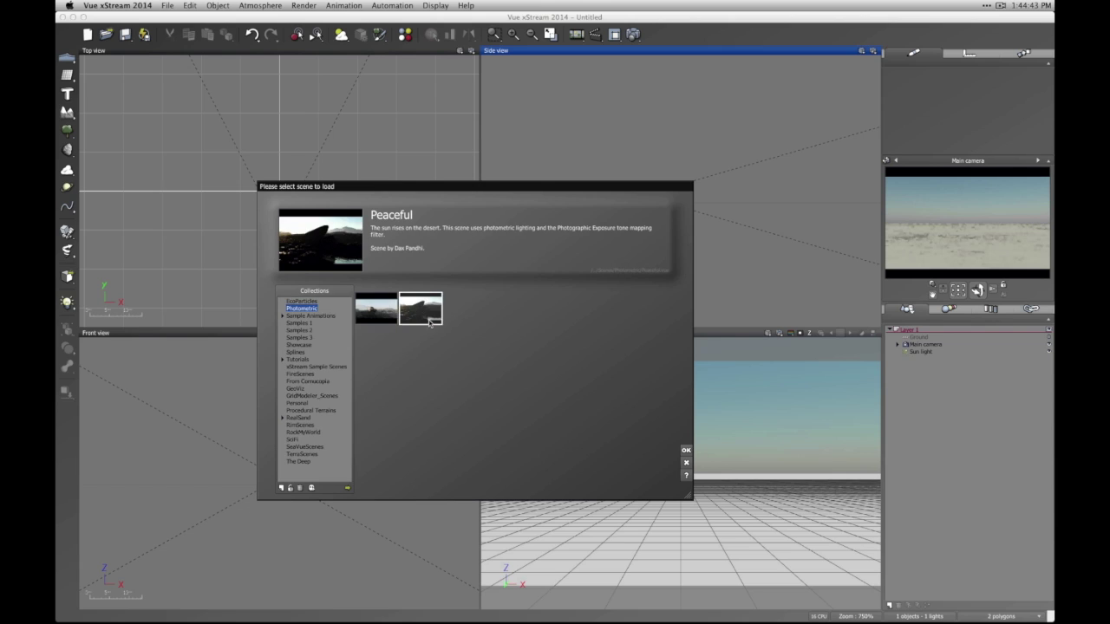
pyautogui.click(383, 313)
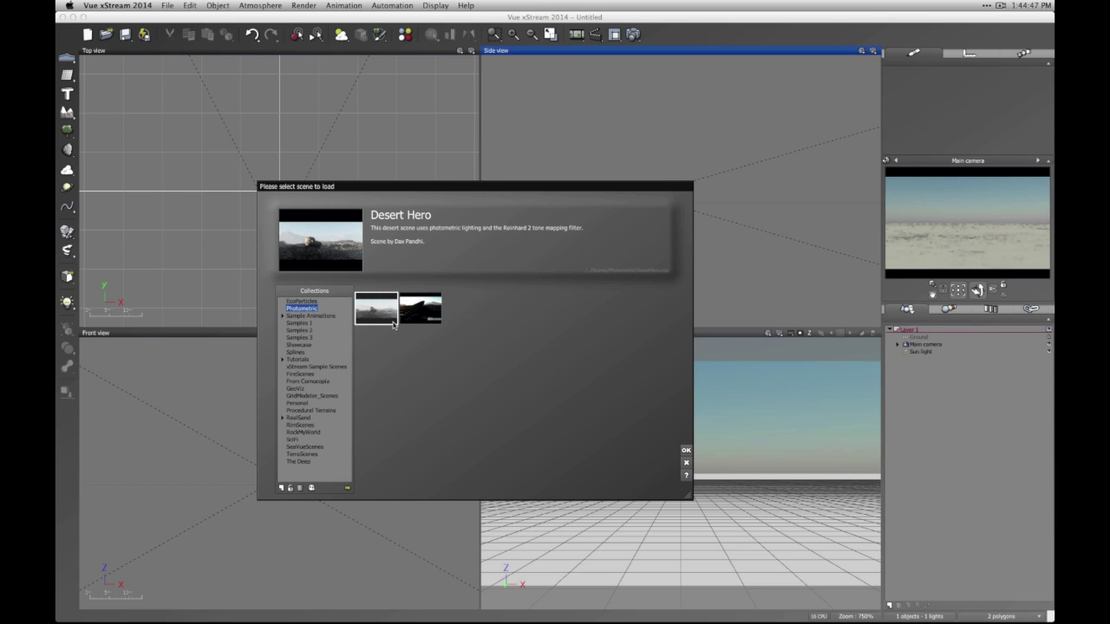
pyautogui.click(686, 450)
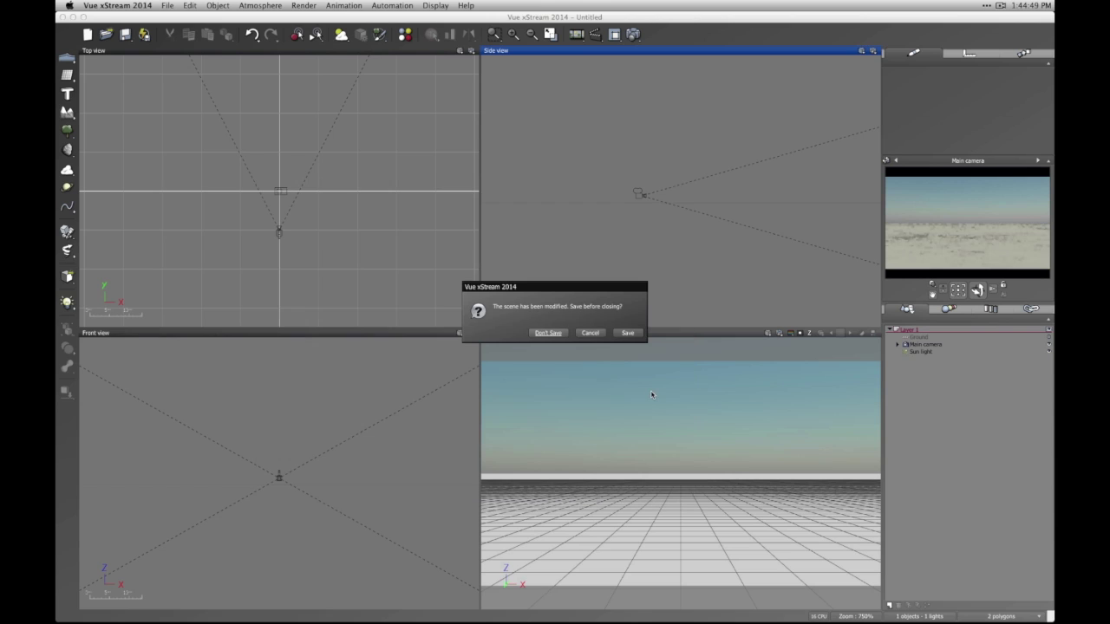
pyautogui.click(541, 334)
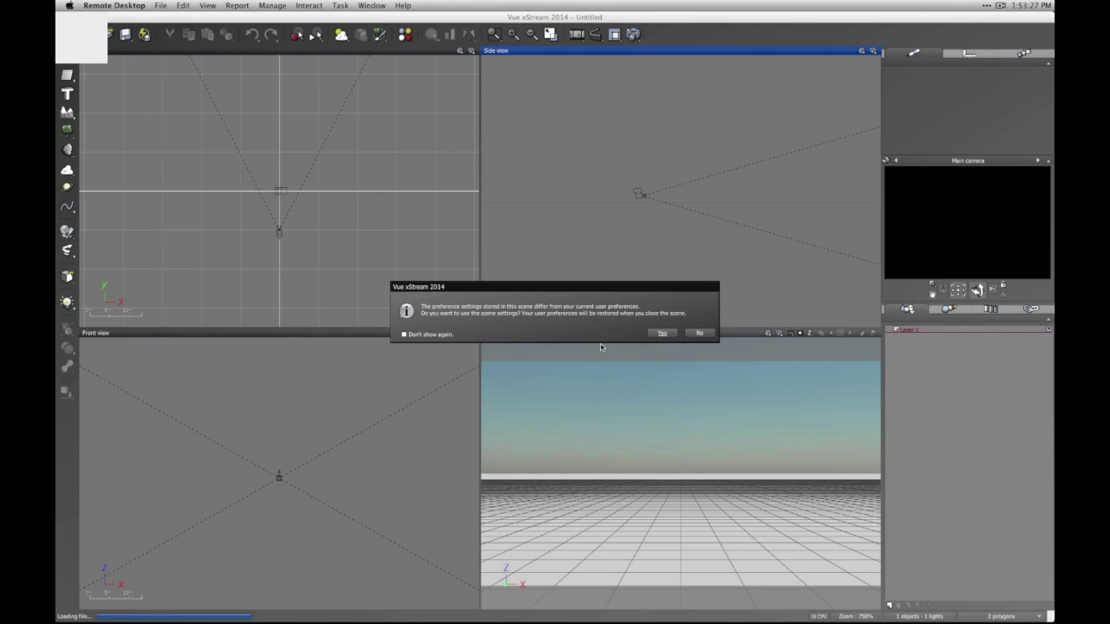
# - Accept the scene's stored preferences, show the brighter sixth stacked render, and reposition its window
pyautogui.click(661, 333)
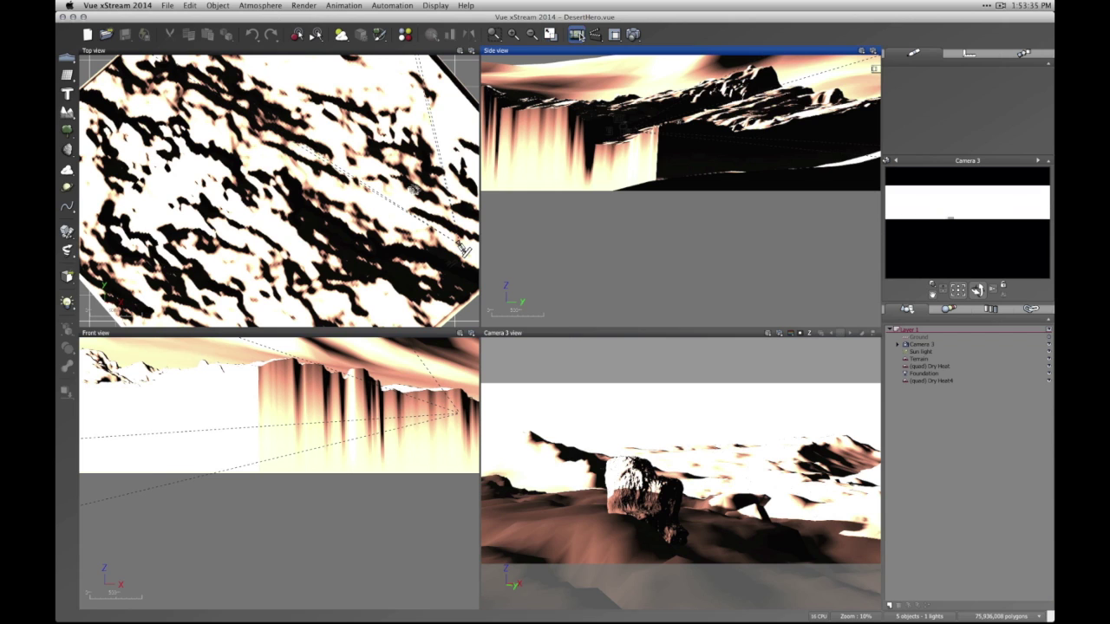
pyautogui.click(550, 34)
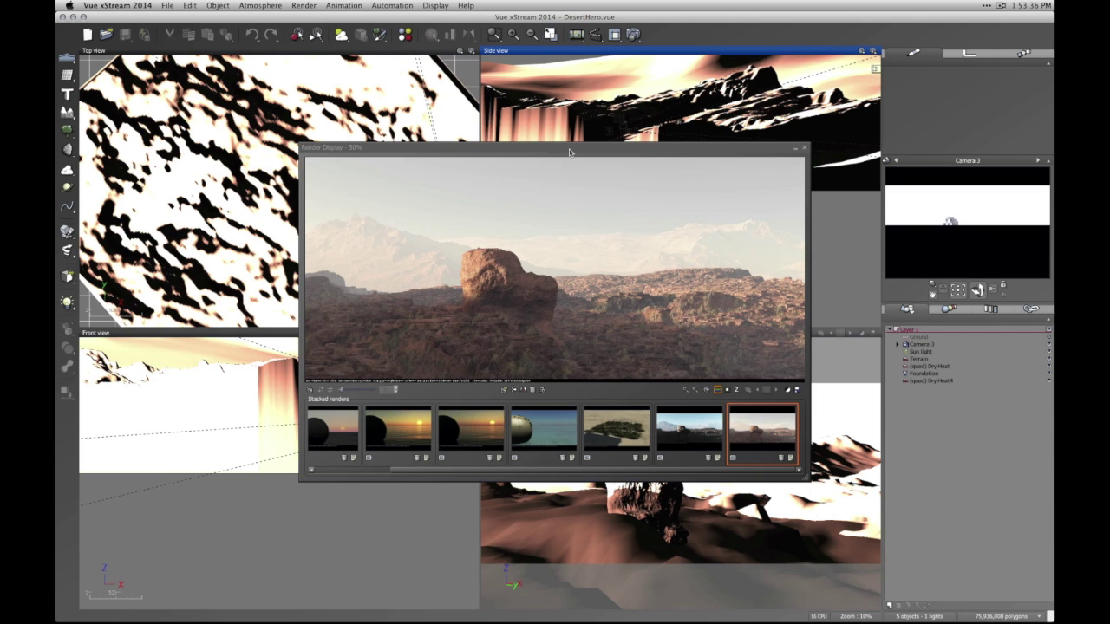
pyautogui.click(682, 434)
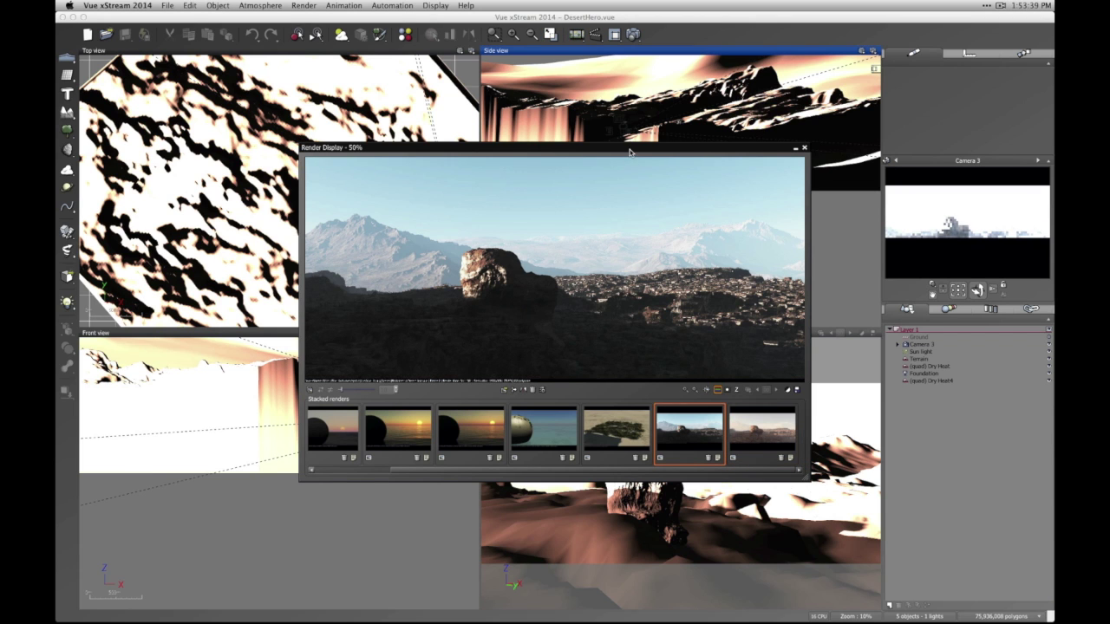
pyautogui.moveTo(630, 149); pyautogui.dragTo(546, 96)
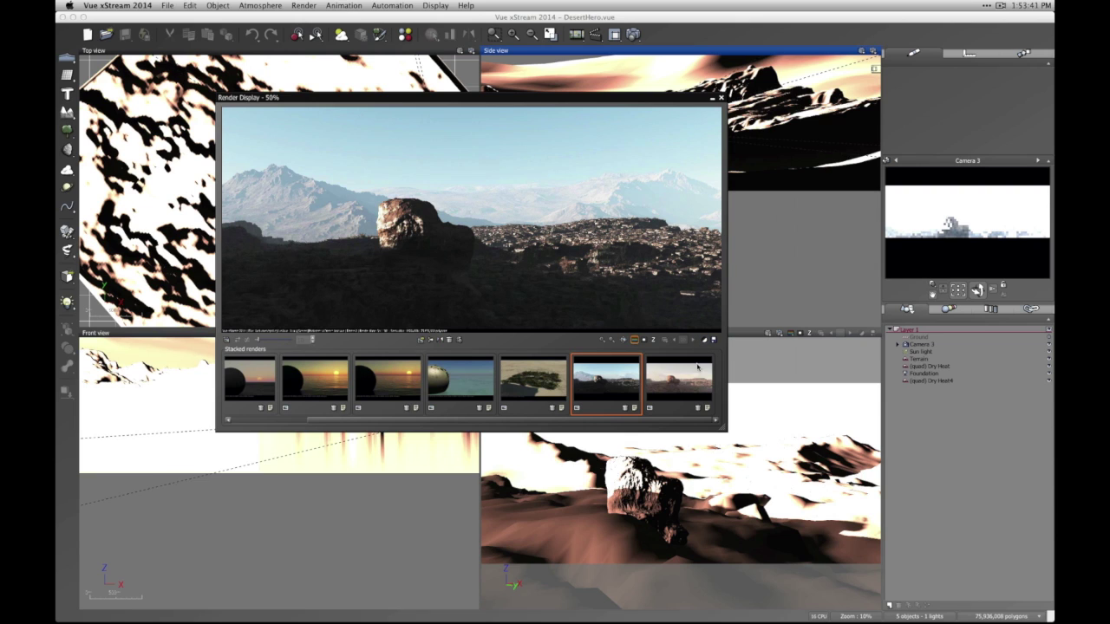
# - Apply the Reinhard 2 Exposure Filter with live preview and a raised exposure value
pyautogui.click(705, 340)
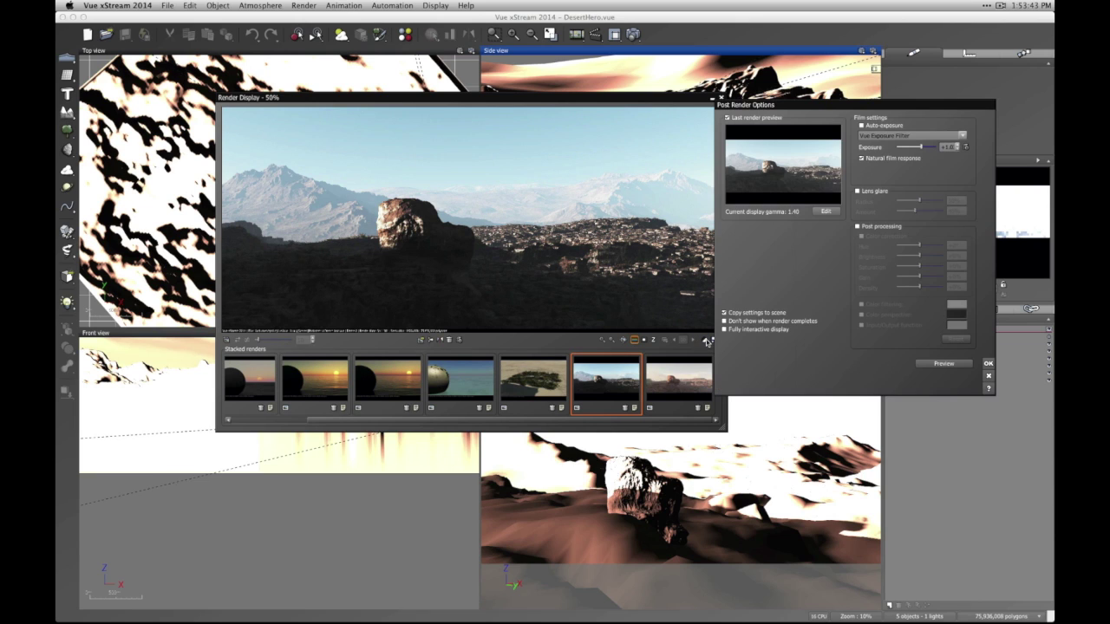
pyautogui.click(960, 135)
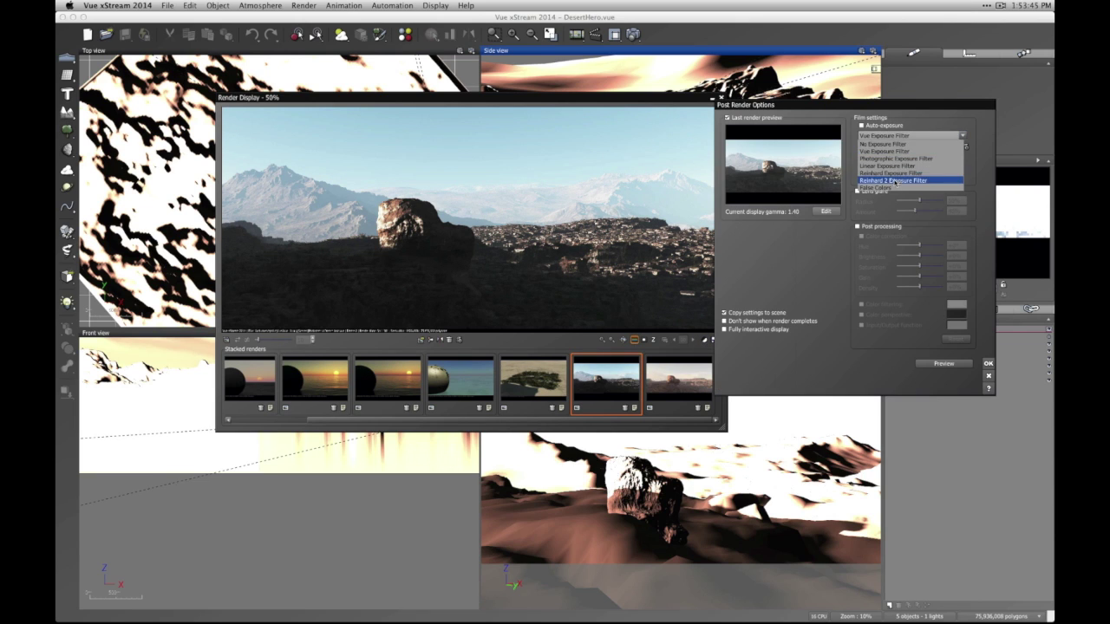
pyautogui.click(896, 182)
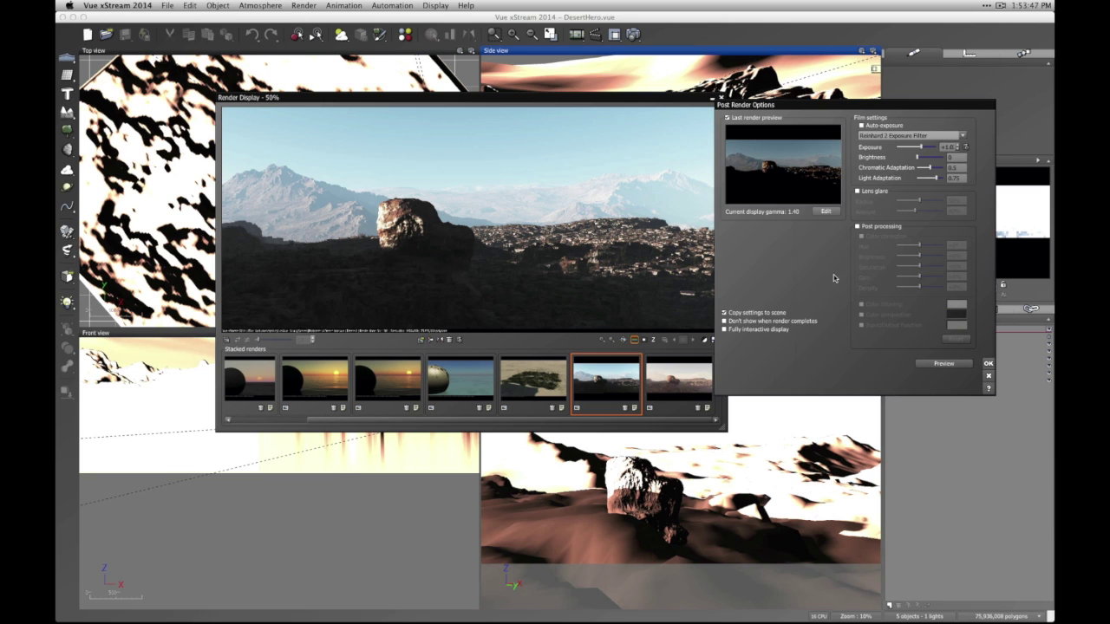
pyautogui.click(944, 364)
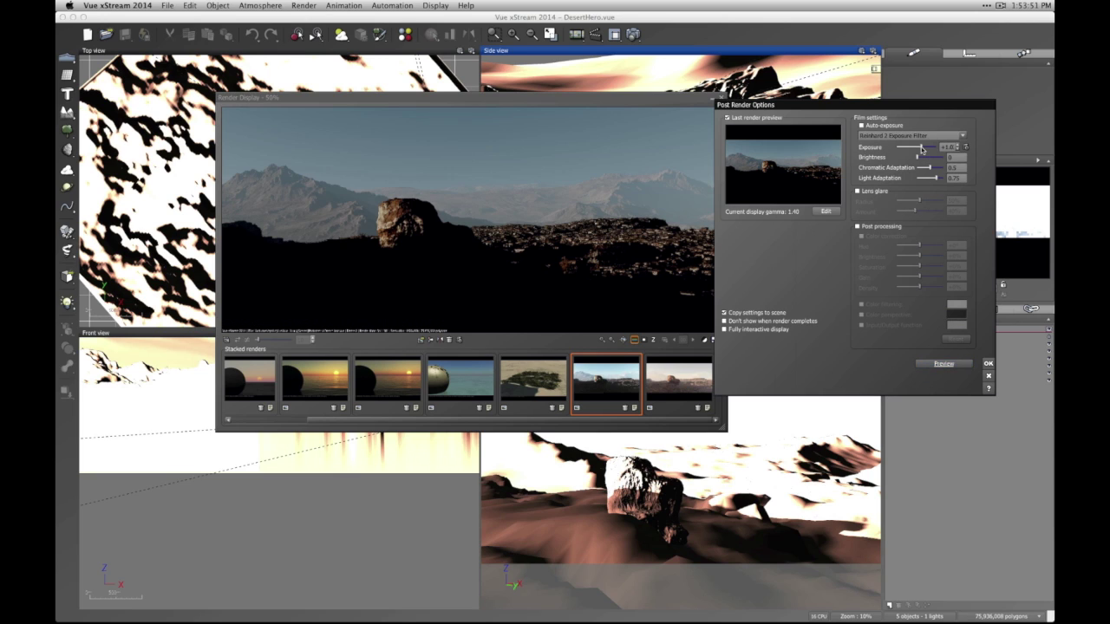
pyautogui.moveTo(921, 149); pyautogui.dragTo(934, 146)
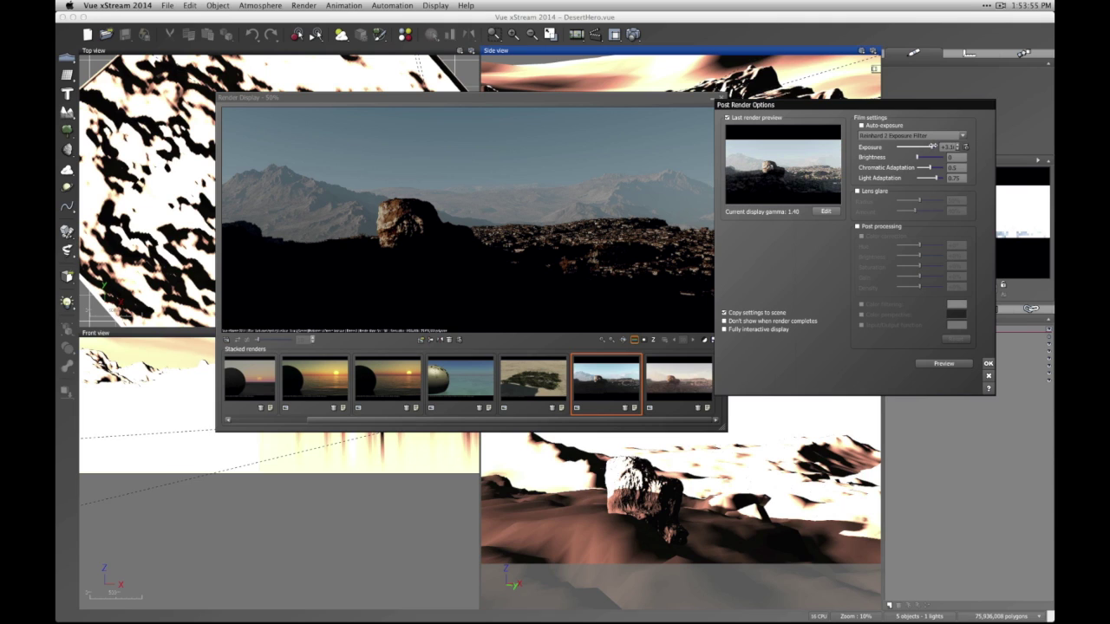
pyautogui.click(946, 365)
pyautogui.click(942, 365)
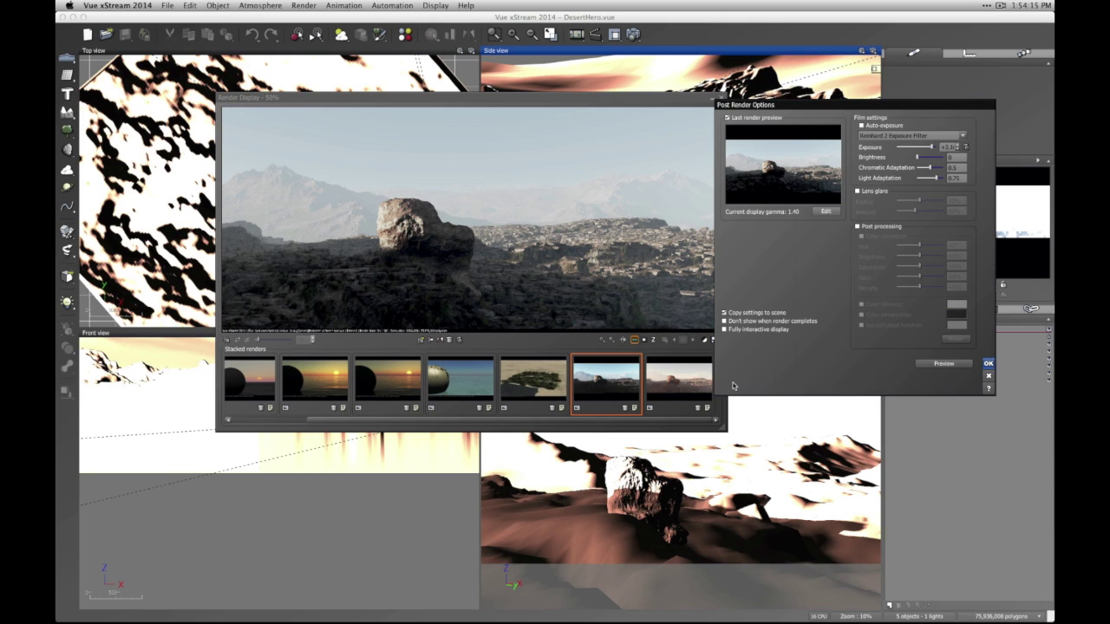
# - Compare the warm last render against the darker sixth render, then reopen Post Render Options on the warm one
pyautogui.press('Return')
pyautogui.click(674, 388)
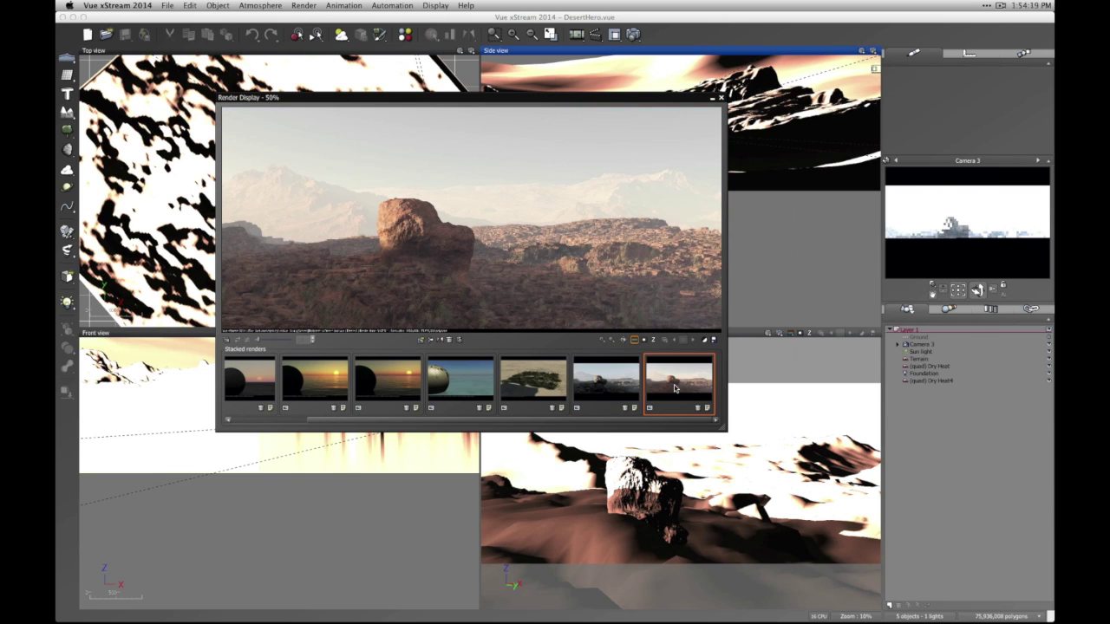
pyautogui.moveTo(694, 389)
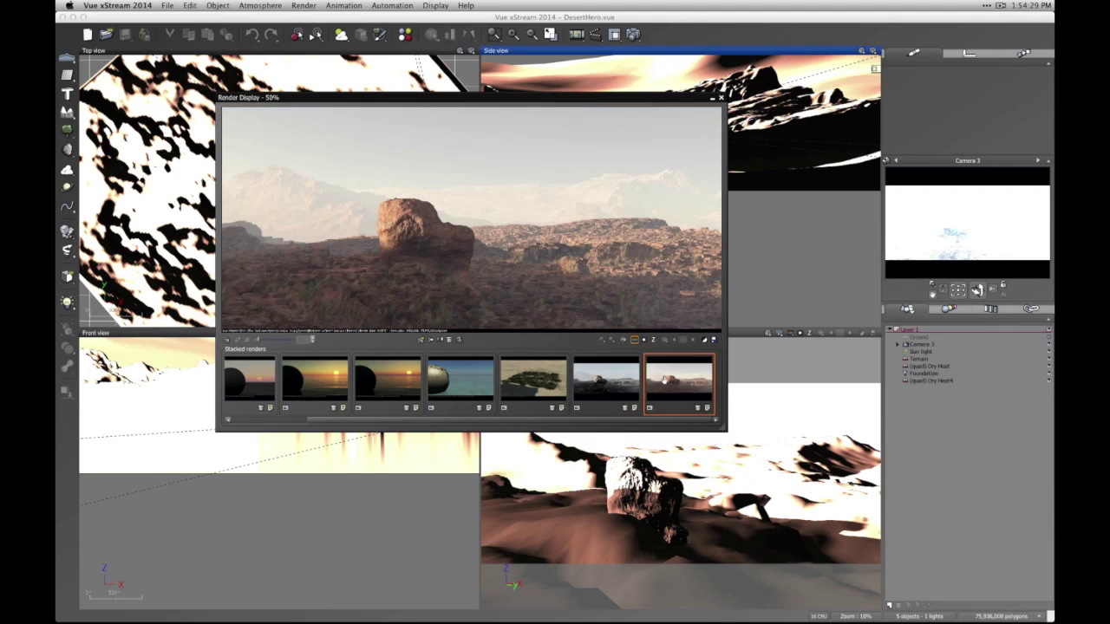
pyautogui.click(603, 382)
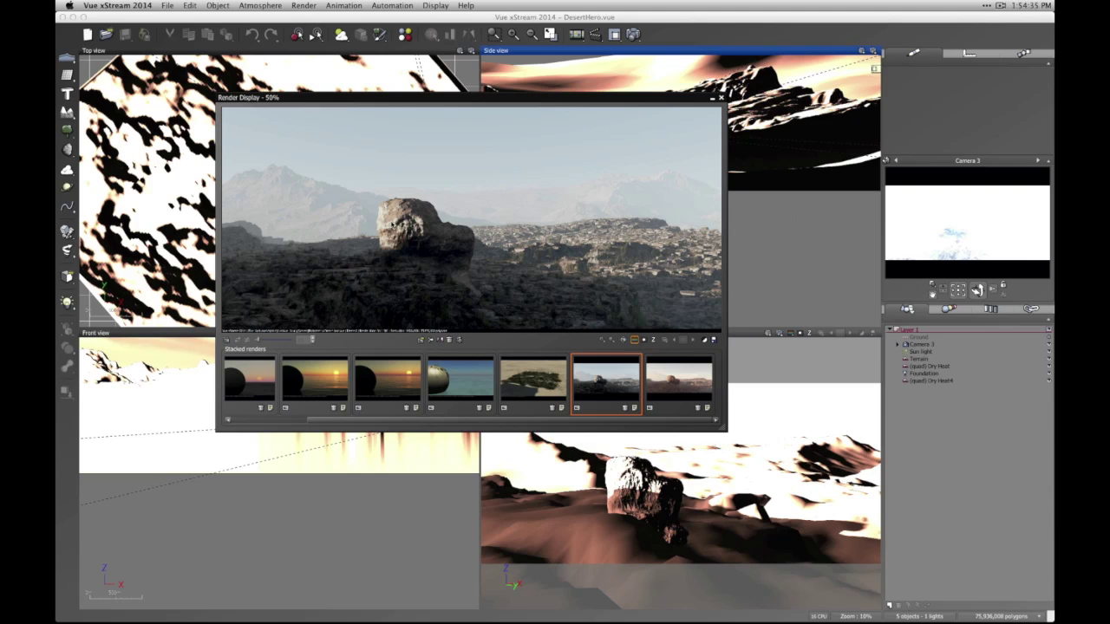
pyautogui.click(686, 388)
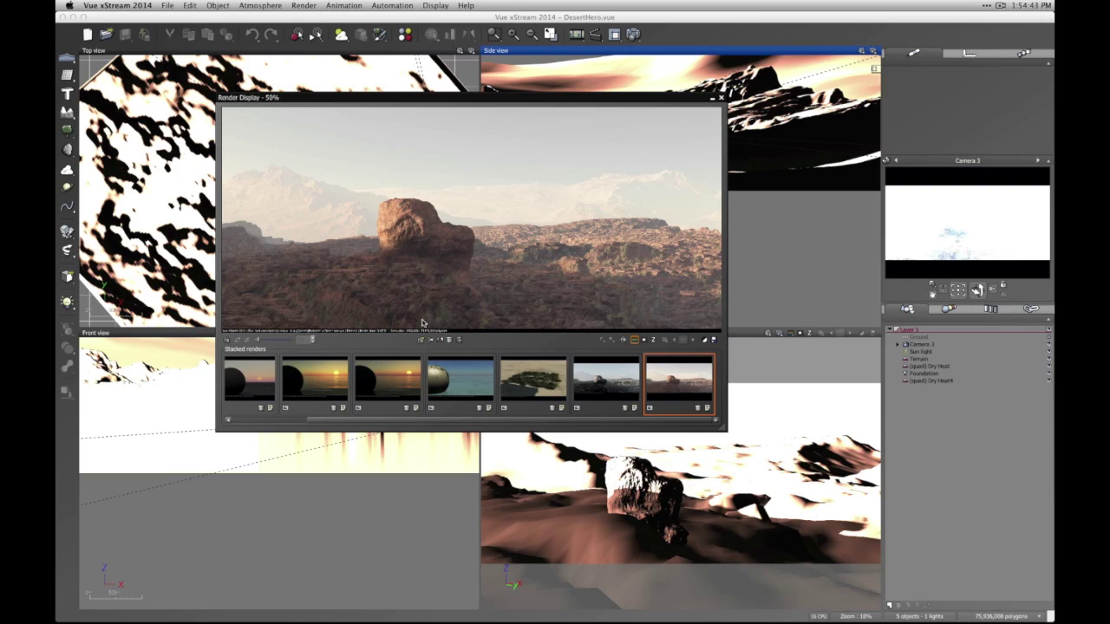
pyautogui.click(588, 385)
pyautogui.click(607, 392)
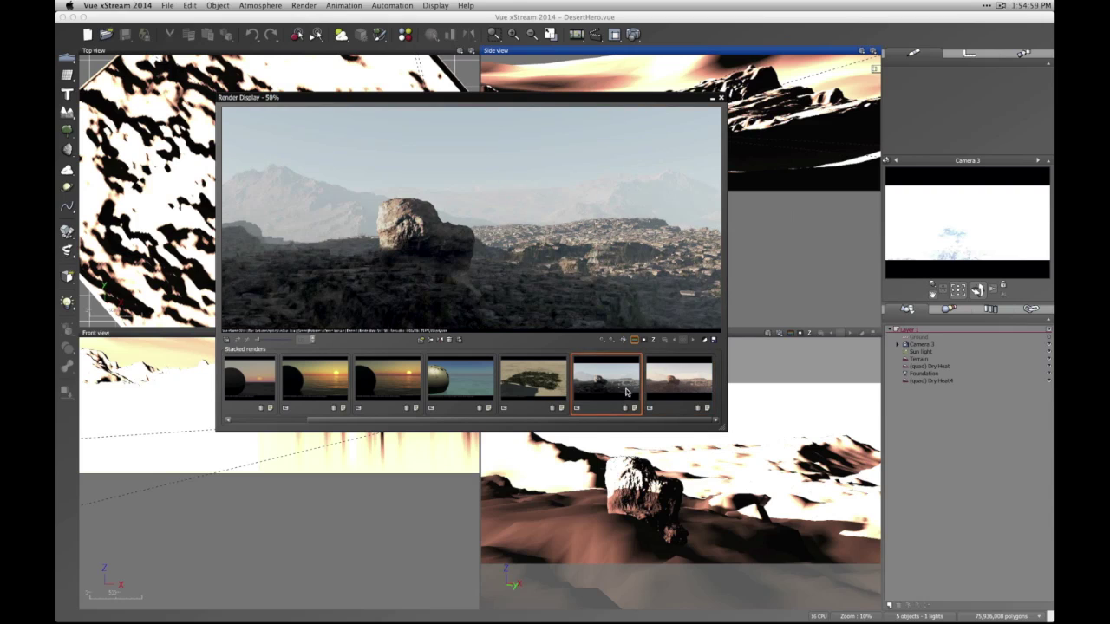
pyautogui.click(667, 391)
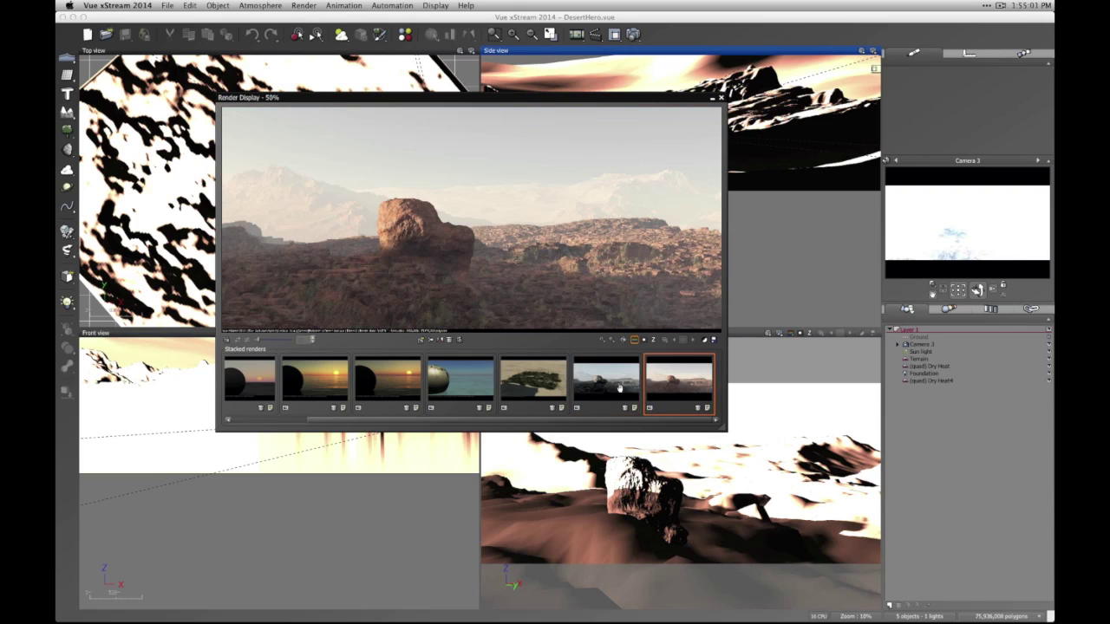
pyautogui.click(704, 342)
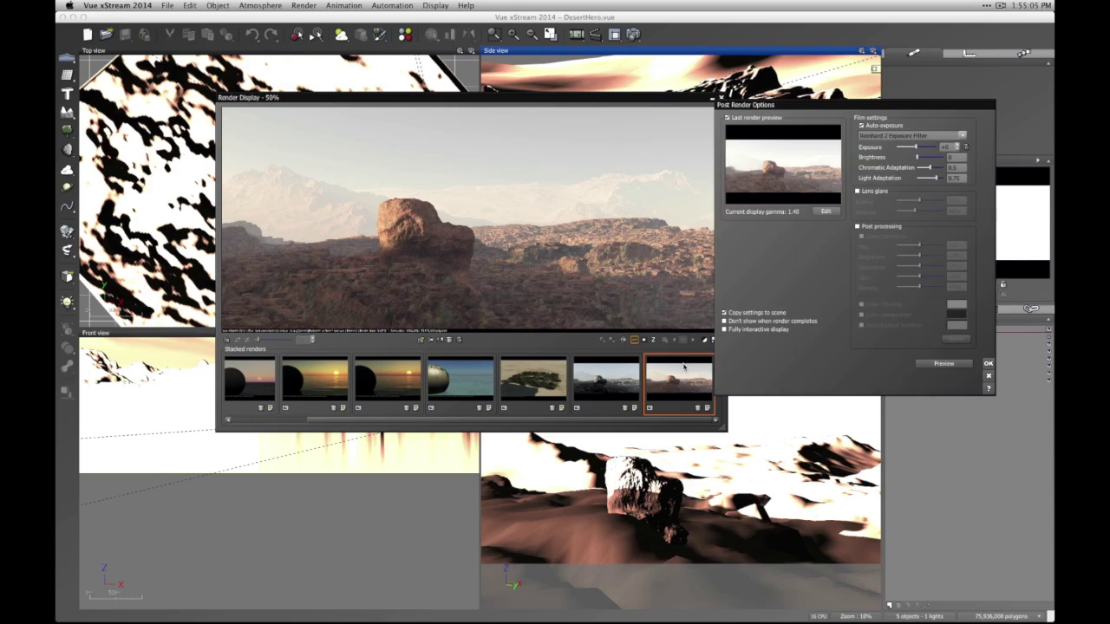
# - Try a +27° green hue colour correction, revert it, and keep the Reinhard 2 filter
pyautogui.click(882, 227)
pyautogui.click(872, 241)
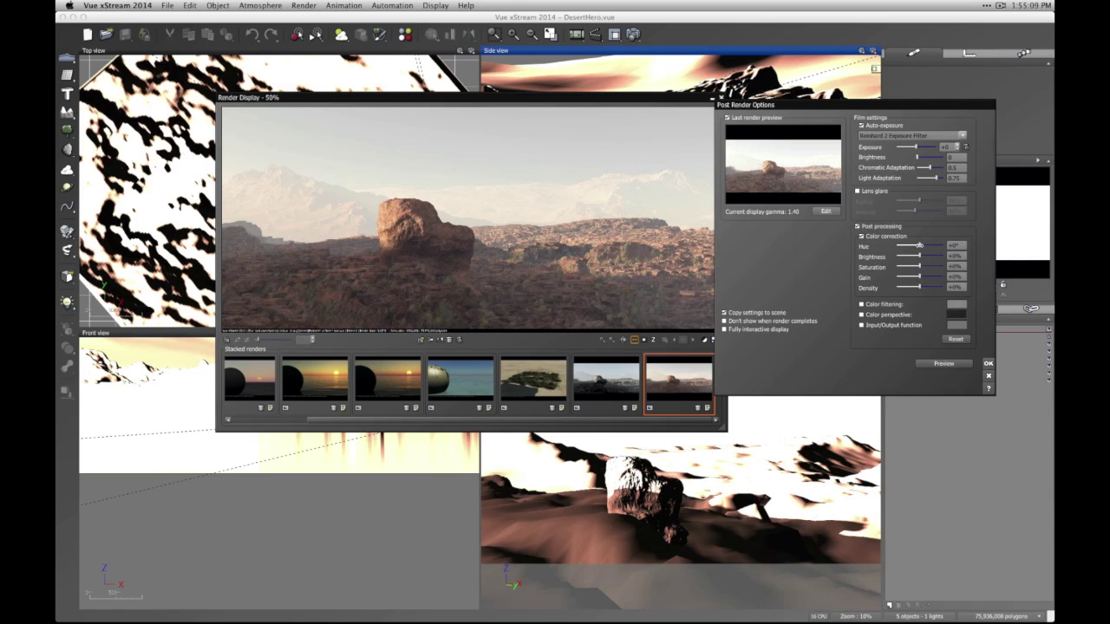
pyautogui.moveTo(919, 245)
pyautogui.mouseDown()
pyautogui.moveTo(928, 245)
pyautogui.moveTo(910, 246)
pyautogui.moveTo(922, 245)
pyautogui.mouseUp()
pyautogui.click(871, 237)
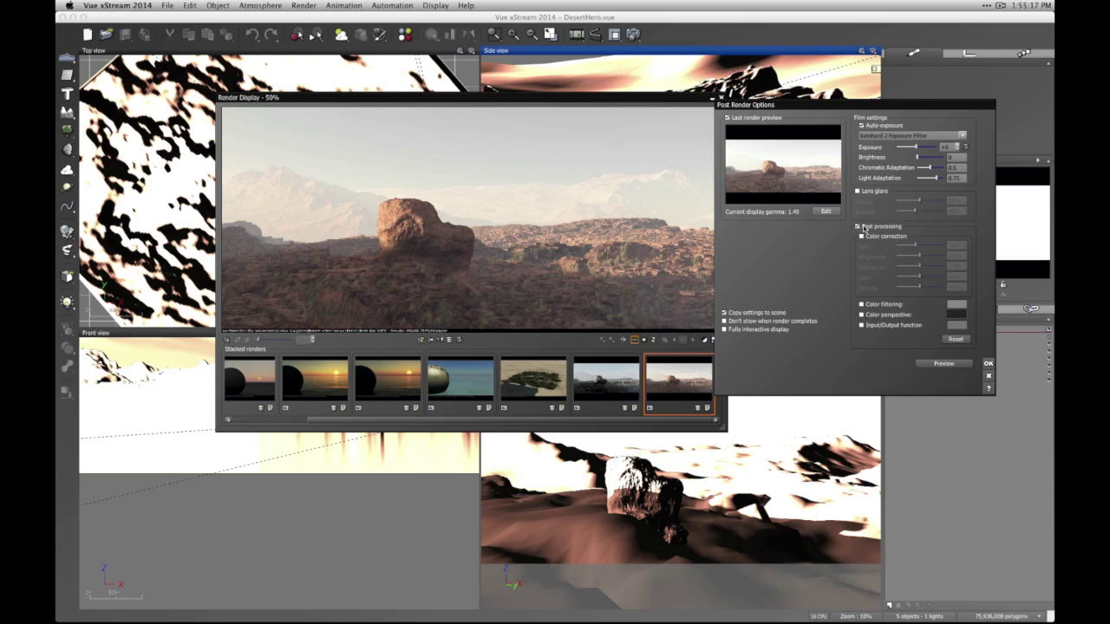
pyautogui.click(864, 228)
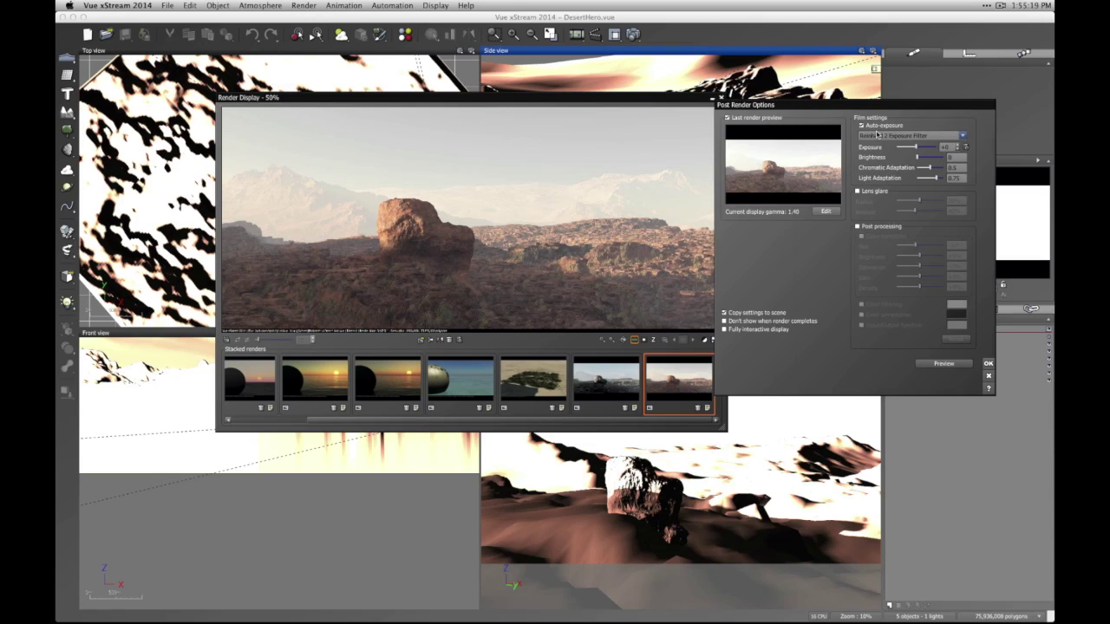
pyautogui.click(949, 137)
pyautogui.click(948, 137)
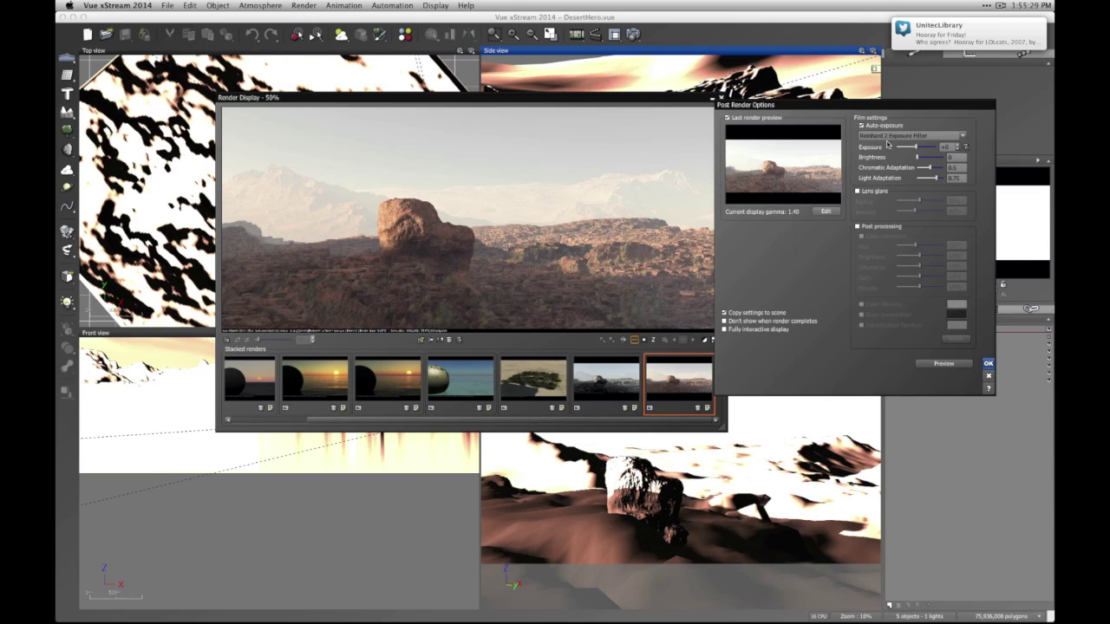
pyautogui.press('Return')
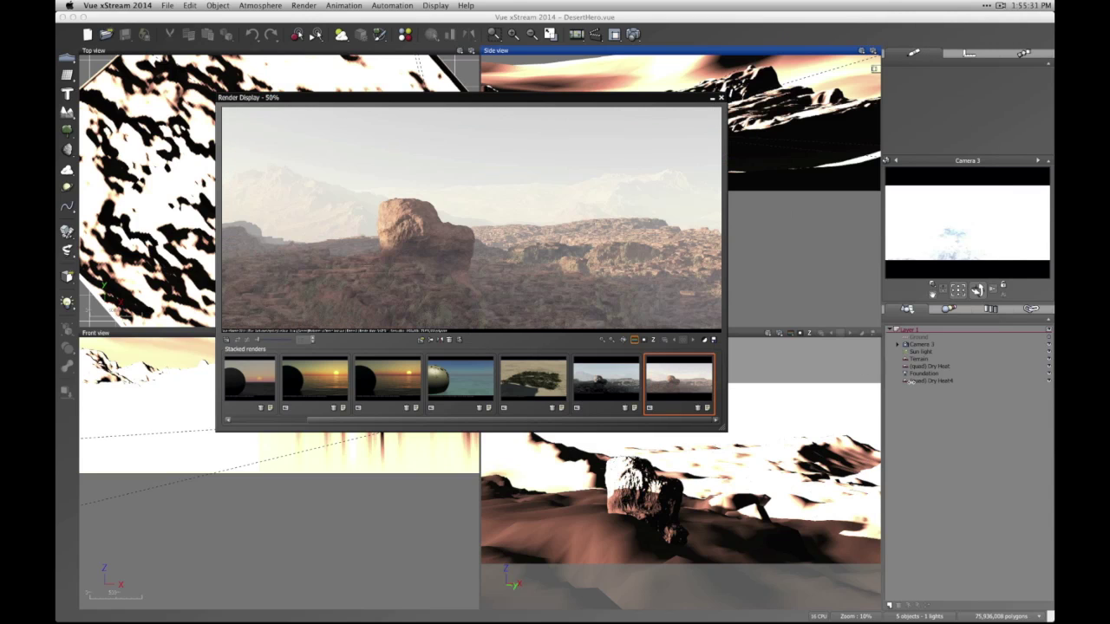
# - Apply the Vue Exposure Filter to the sixth render, previewing exposure raised to about +1.2
pyautogui.click(602, 385)
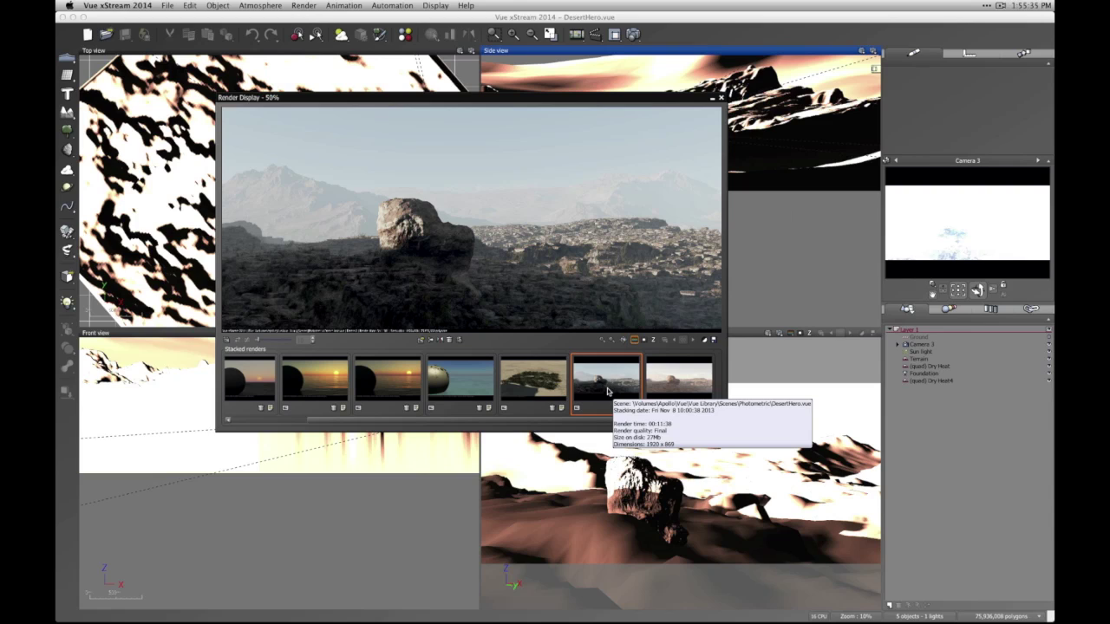
pyautogui.click(705, 339)
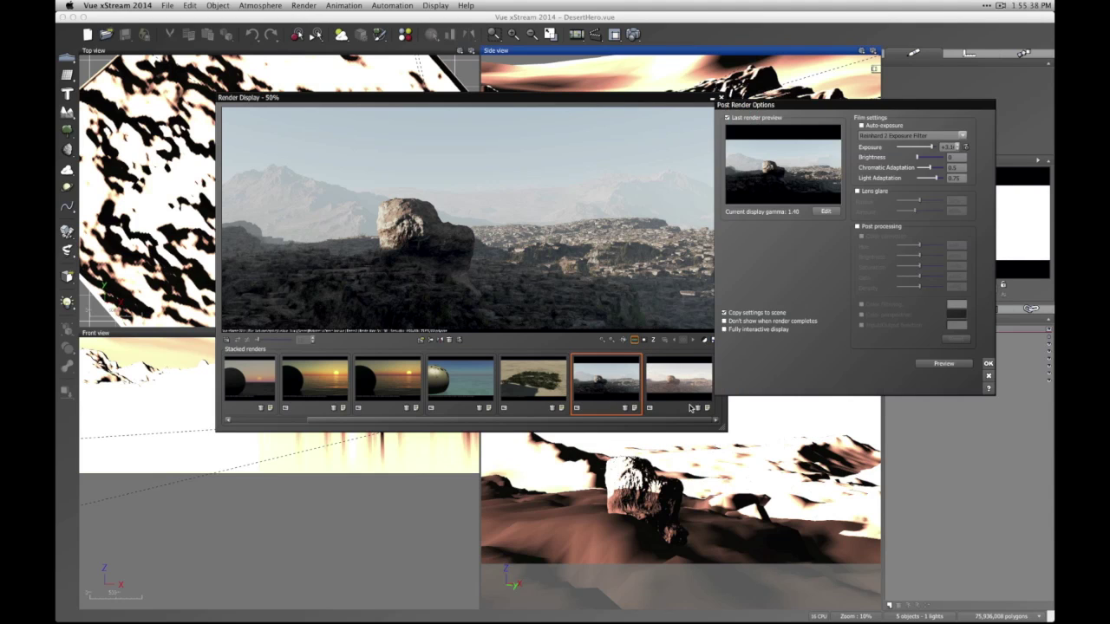
pyautogui.click(960, 135)
pyautogui.click(907, 152)
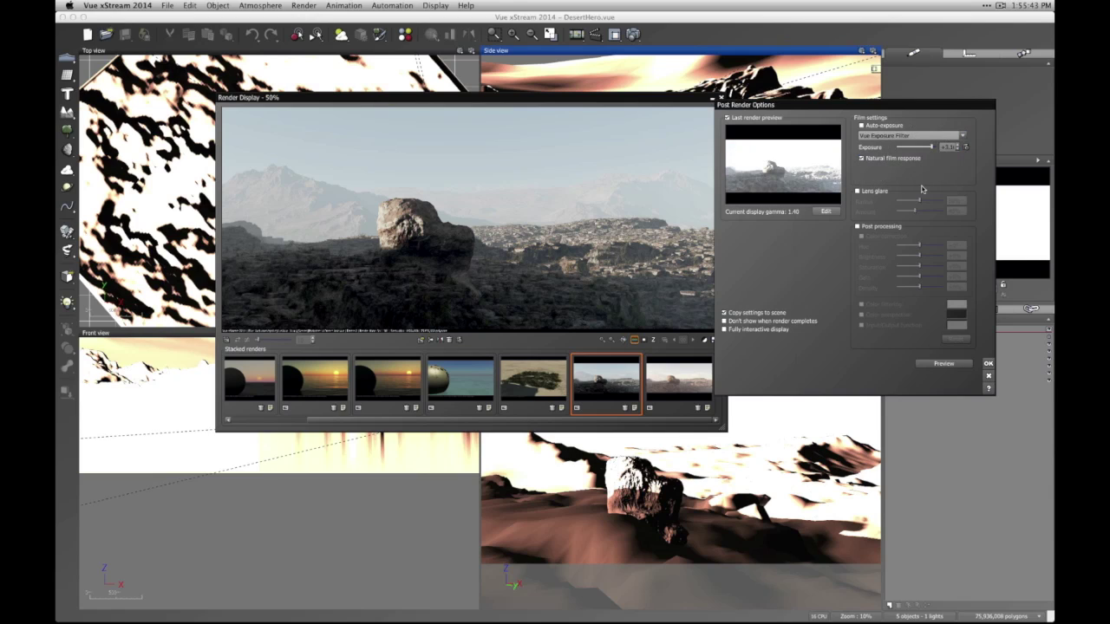
pyautogui.moveTo(930, 146); pyautogui.dragTo(917, 146)
pyautogui.click(943, 370)
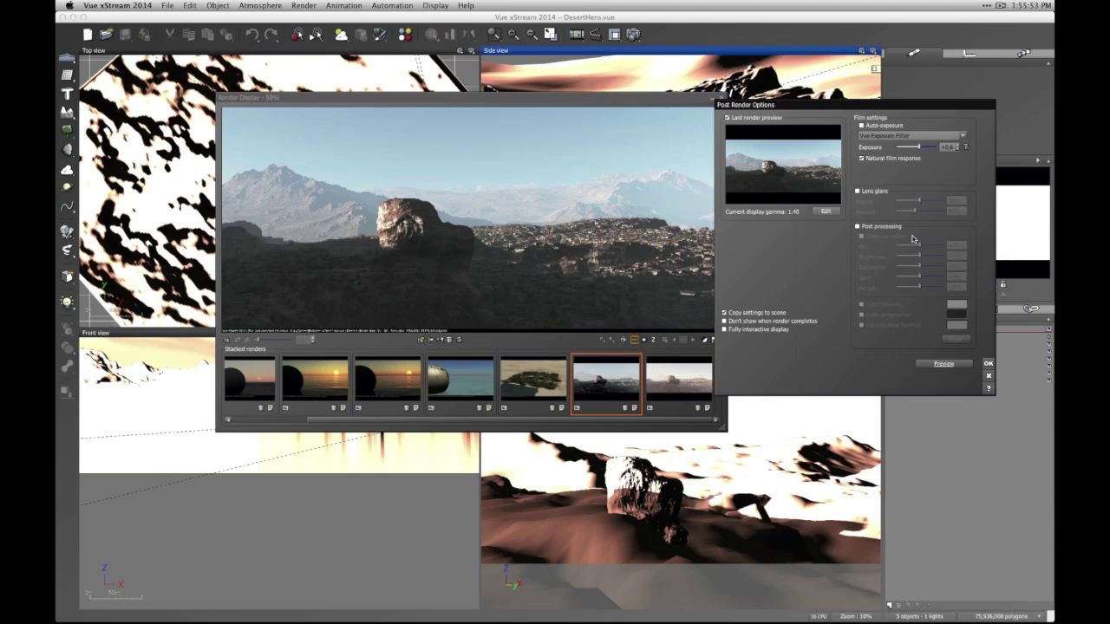
pyautogui.moveTo(919, 147); pyautogui.dragTo(923, 146)
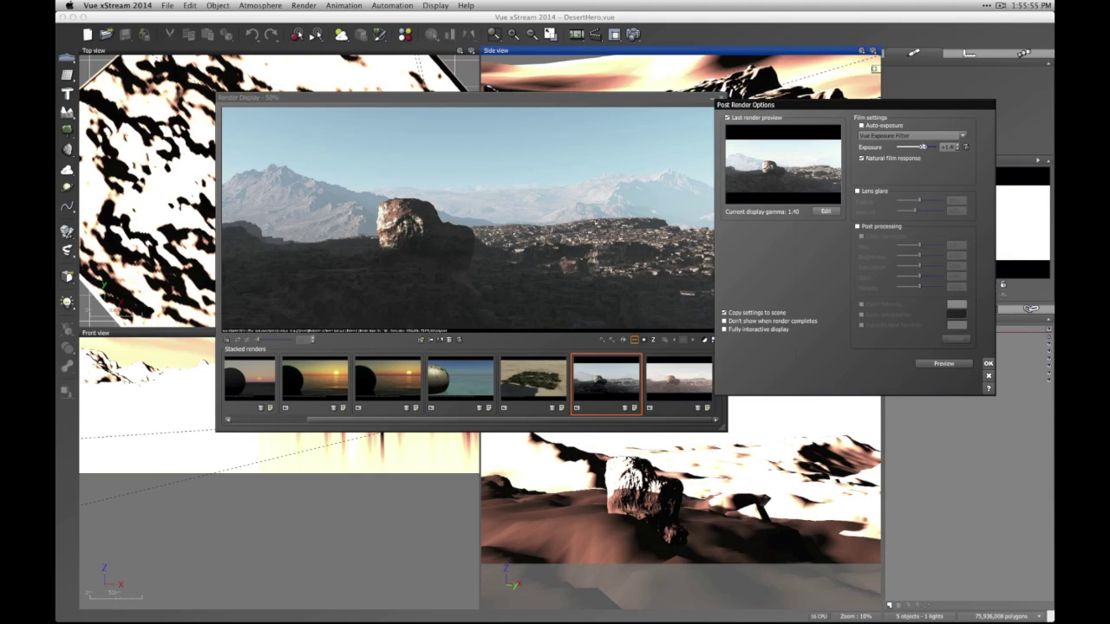
pyautogui.click(943, 364)
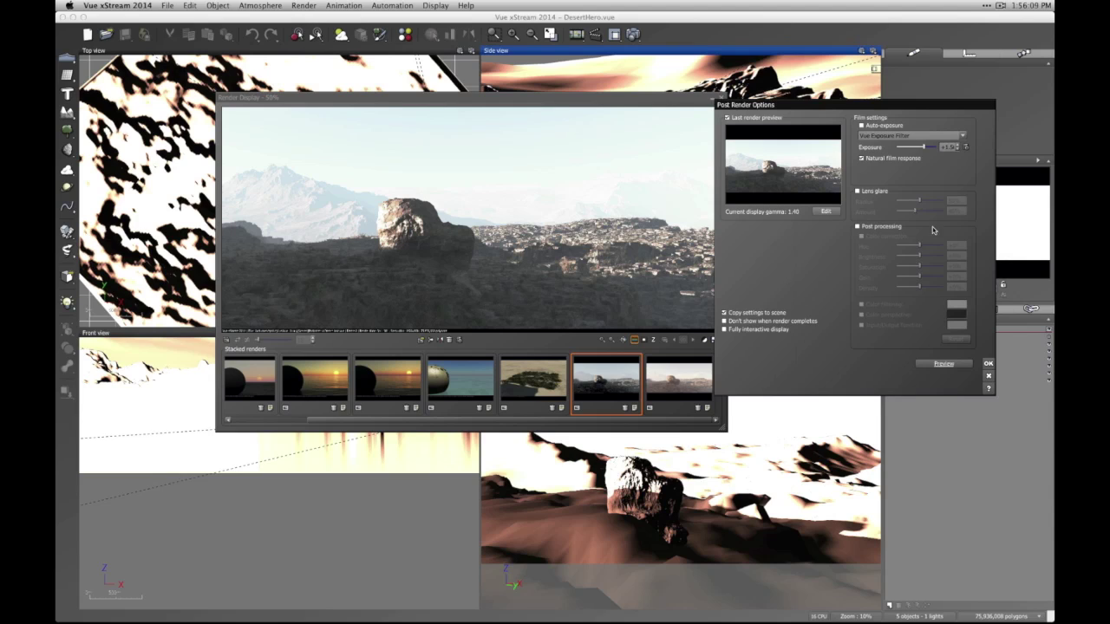
# - Toggle Natural film response off and on, then switch to the Photographic Exposure Filter
pyautogui.click(860, 159)
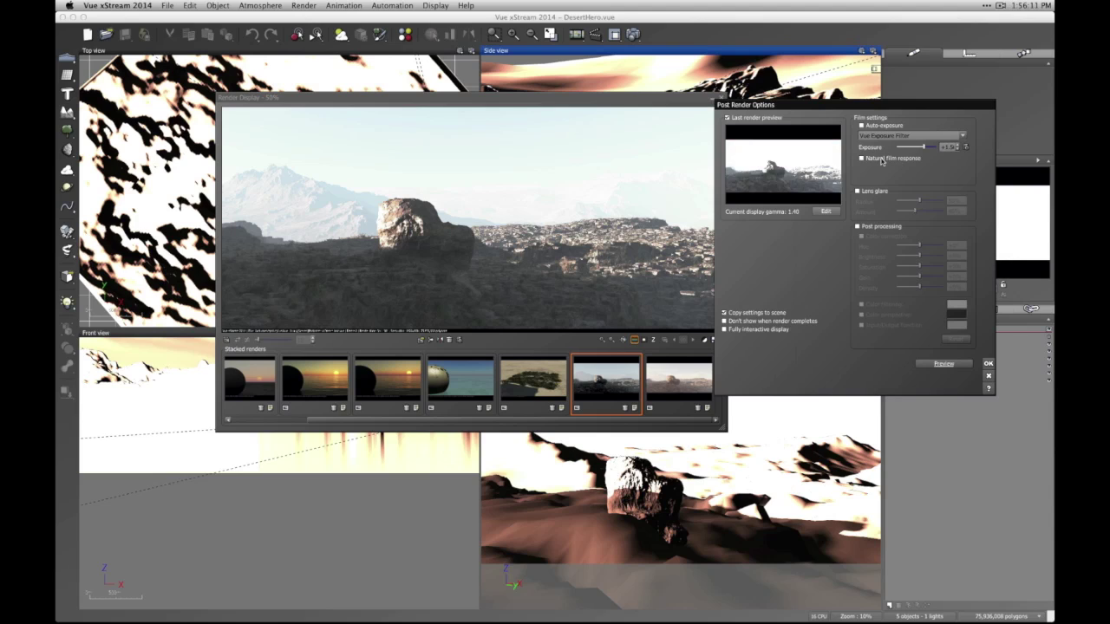
pyautogui.click(882, 160)
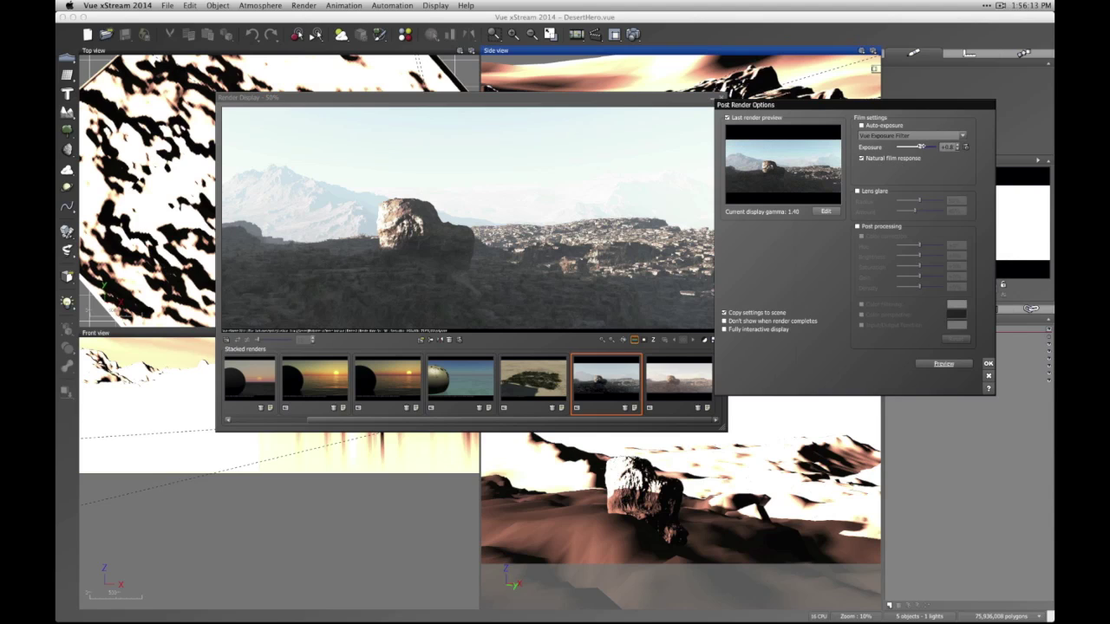
pyautogui.click(964, 136)
pyautogui.click(897, 158)
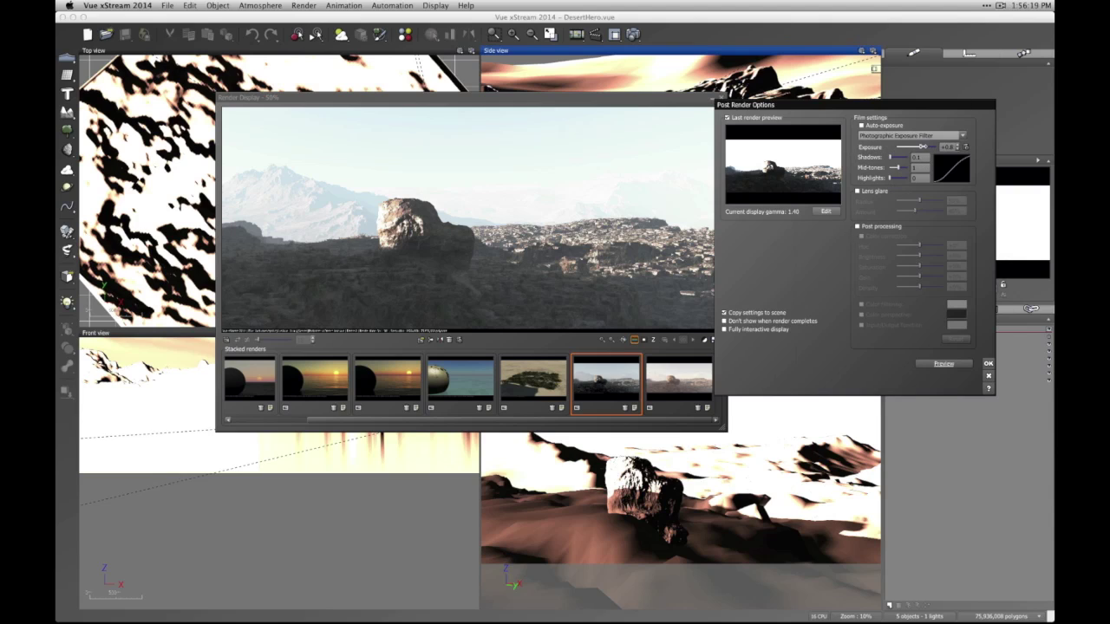
# - Lower the Photographic exposure slightly and raise the highlights, previewing each change
pyautogui.moveTo(919, 147); pyautogui.dragTo(914, 147)
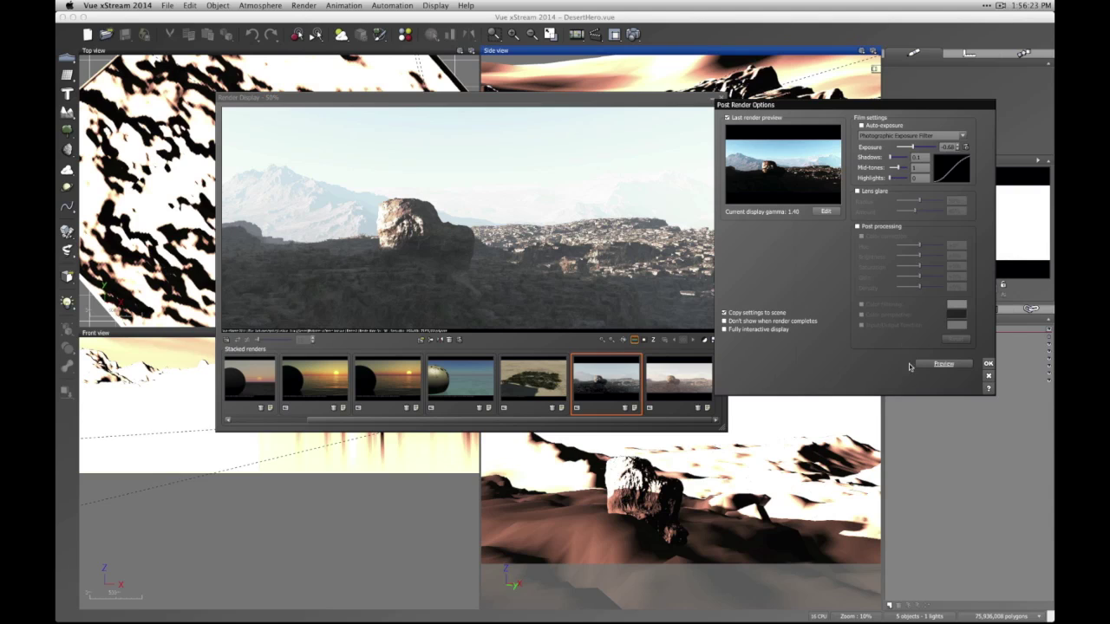
pyautogui.click(949, 364)
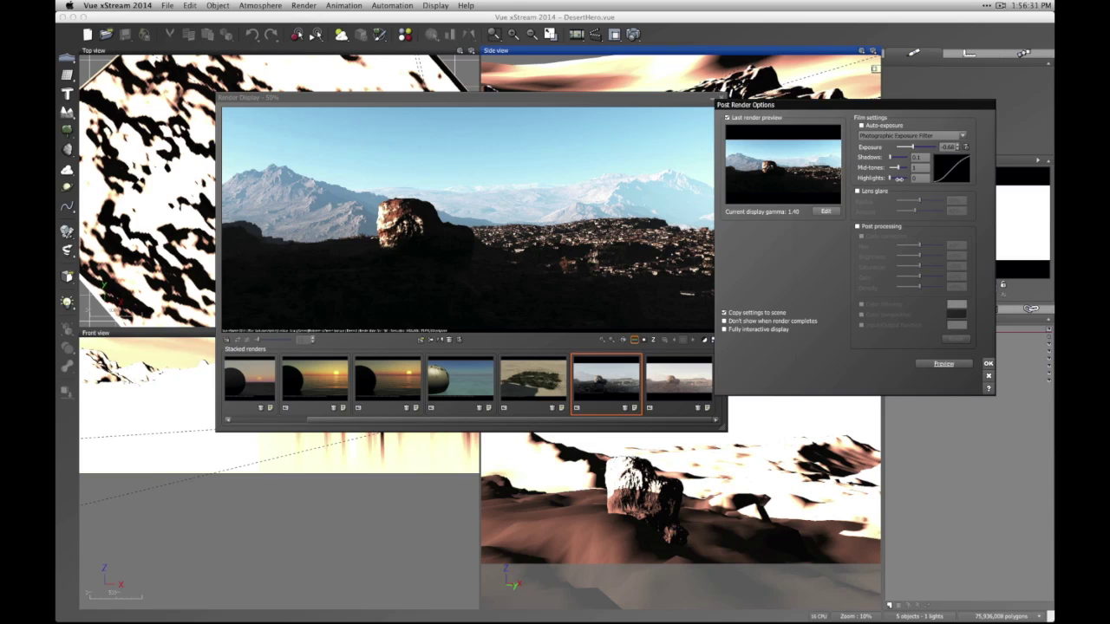
pyautogui.moveTo(892, 178)
pyautogui.mouseDown()
pyautogui.moveTo(876, 158)
pyautogui.moveTo(901, 167)
pyautogui.moveTo(895, 177)
pyautogui.mouseUp()
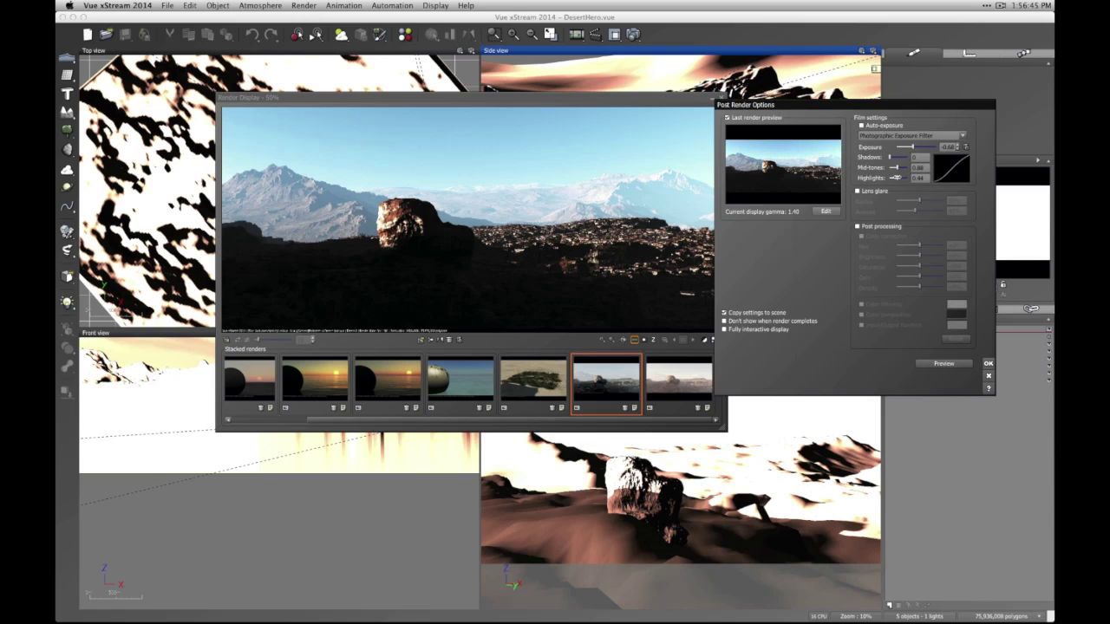
pyautogui.click(942, 363)
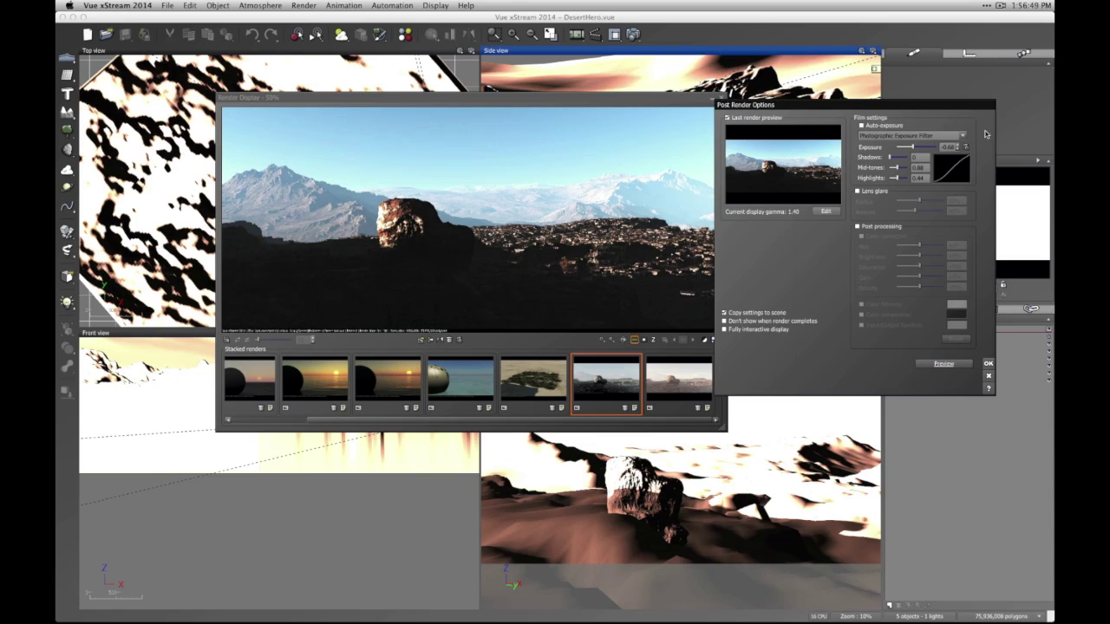
# - Brighten exposure to about +0.6, preview it, then switch to the Linear Exposure Filter
pyautogui.moveTo(914, 146); pyautogui.dragTo(892, 167)
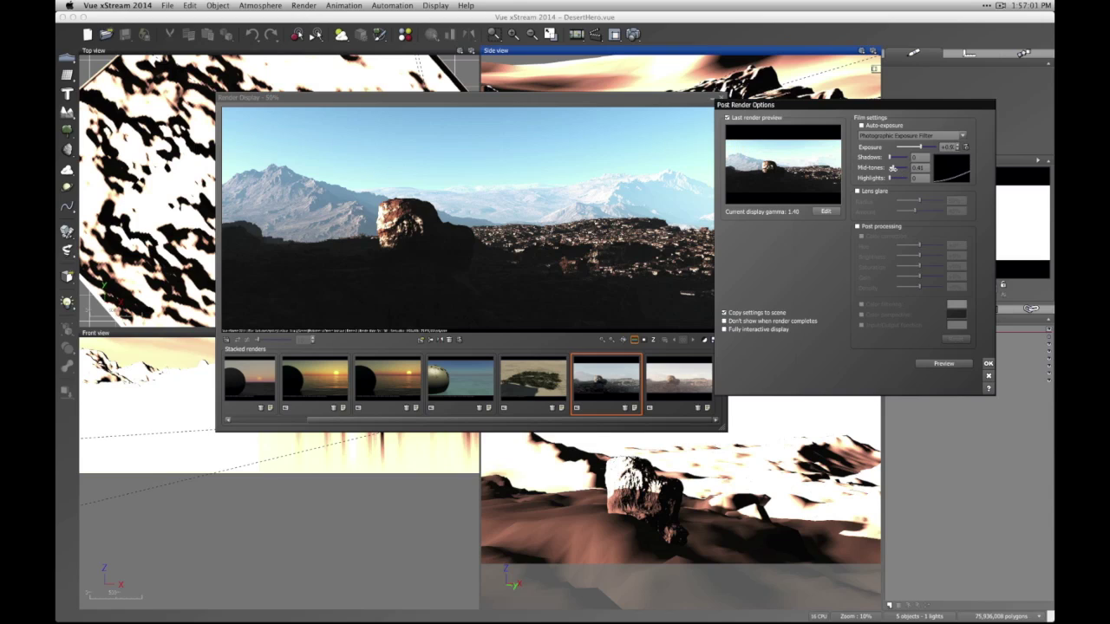
pyautogui.click(947, 366)
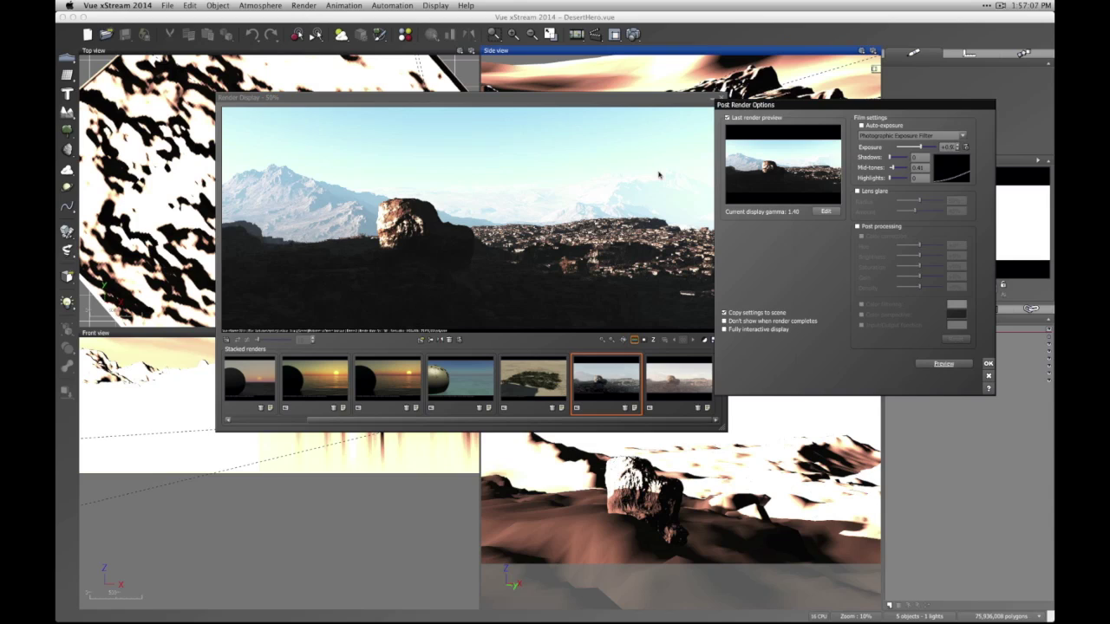
pyautogui.click(902, 135)
pyautogui.click(876, 169)
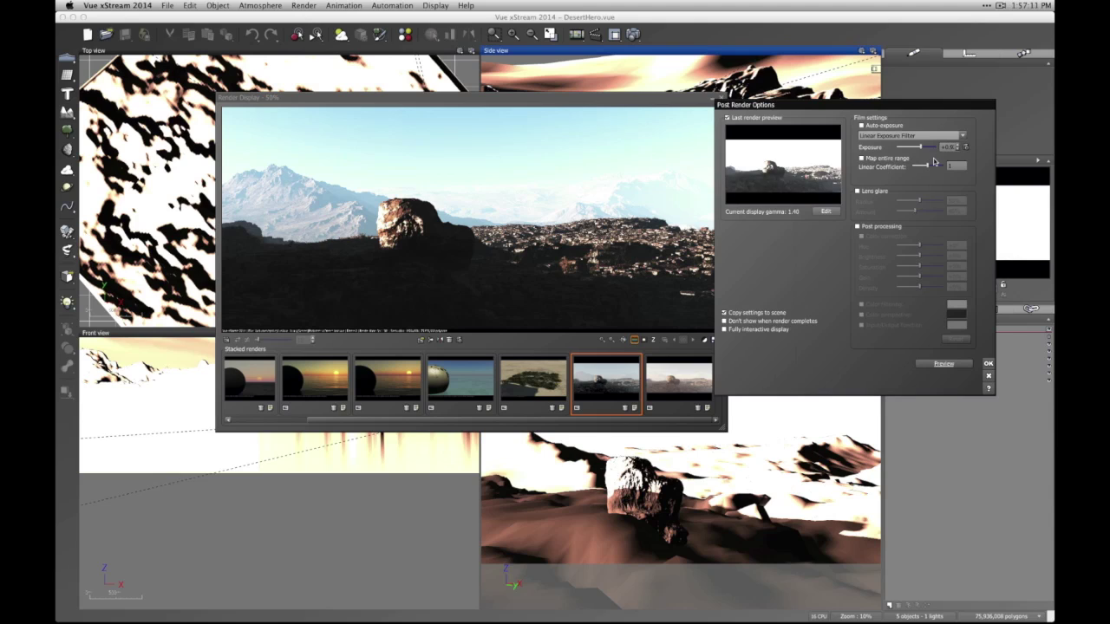
# - Adjust the Linear exposure to around +0.8 with Map entire range enabled, previewing the result
pyautogui.moveTo(920, 147)
pyautogui.mouseDown()
pyautogui.moveTo(910, 149)
pyautogui.moveTo(932, 166)
pyautogui.moveTo(922, 167)
pyautogui.moveTo(915, 147)
pyautogui.moveTo(936, 147)
pyautogui.mouseUp()
pyautogui.click(862, 158)
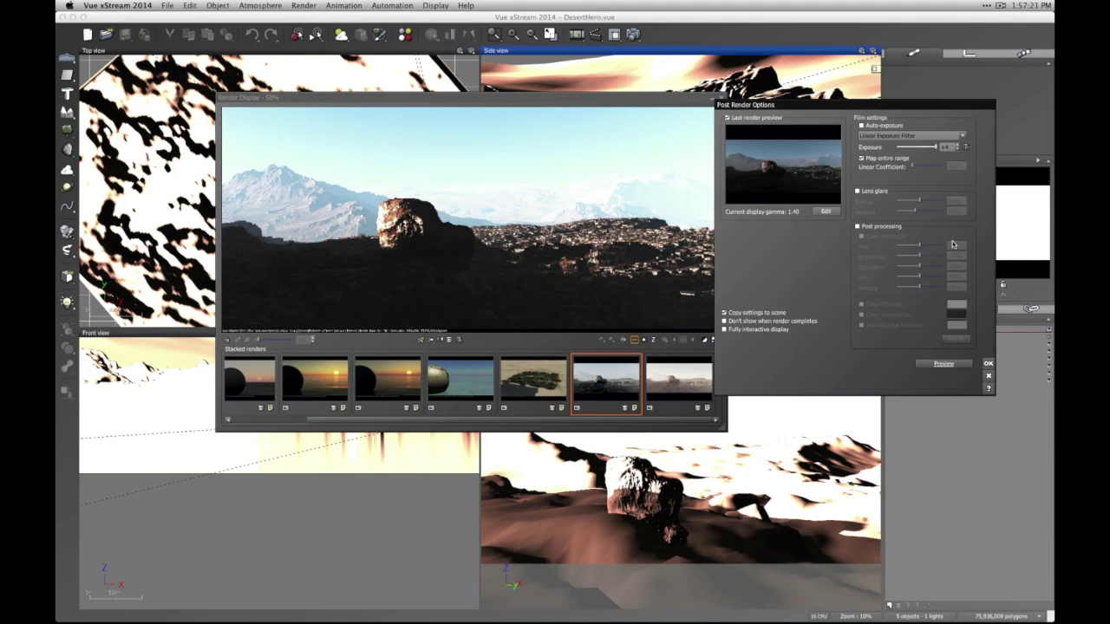
pyautogui.click(944, 364)
pyautogui.click(945, 365)
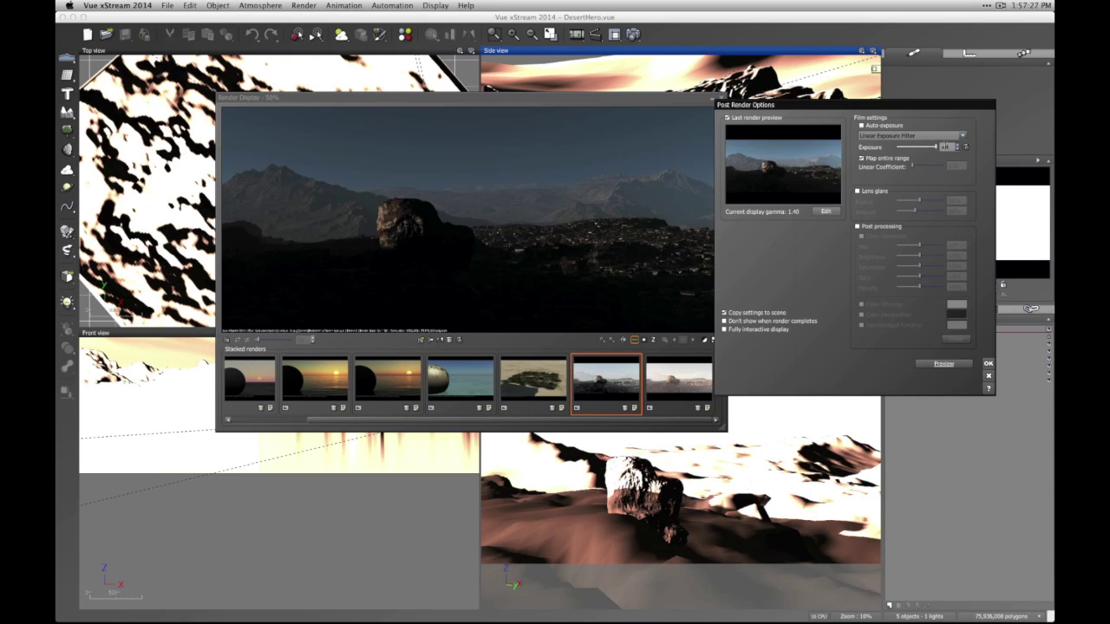
pyautogui.click(946, 146)
pyautogui.write('6')
pyautogui.click(937, 364)
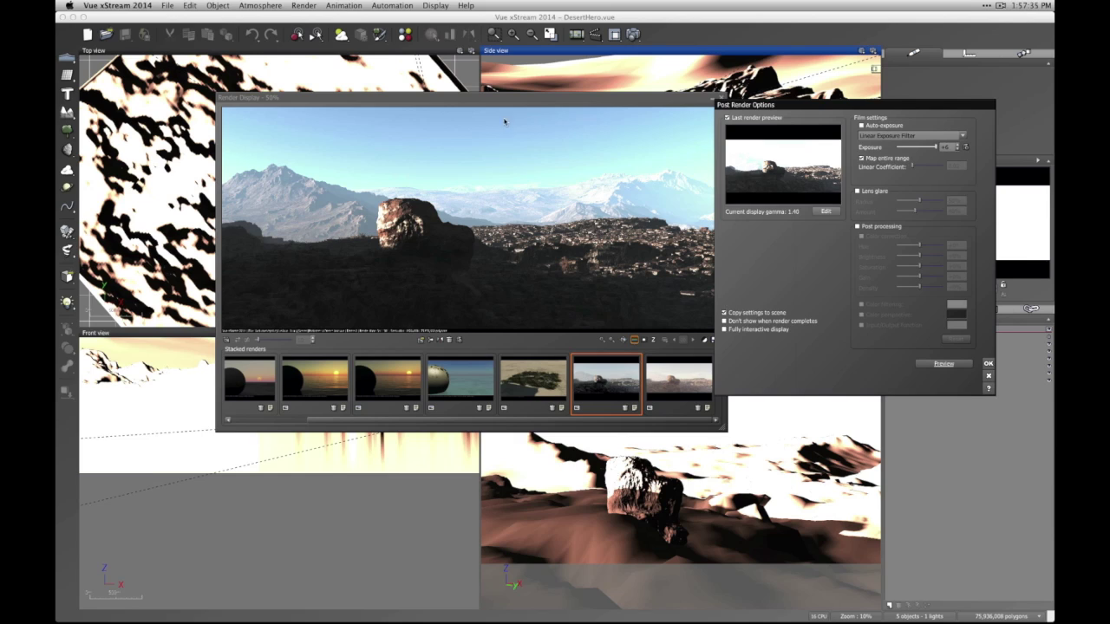
# - Disable entire-range mapping and raise the Linear Coefficient to about 0.36, then preview
pyautogui.click(880, 159)
pyautogui.moveTo(913, 167)
pyautogui.mouseDown()
pyautogui.moveTo(933, 166)
pyautogui.moveTo(915, 165)
pyautogui.moveTo(936, 149)
pyautogui.moveTo(914, 166)
pyautogui.moveTo(920, 148)
pyautogui.mouseUp()
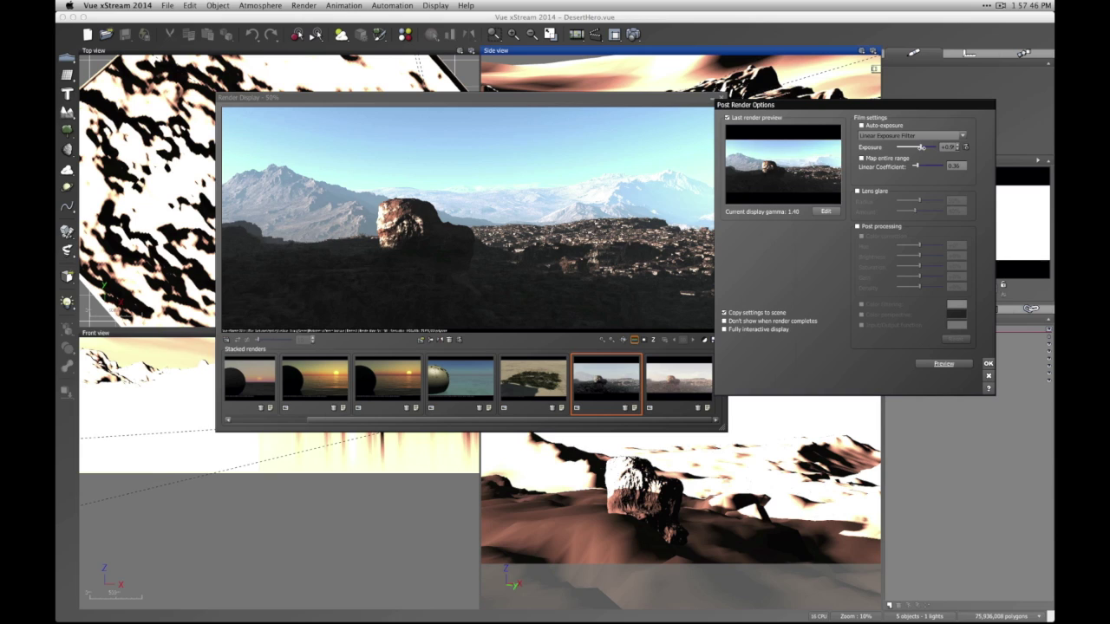
pyautogui.click(938, 364)
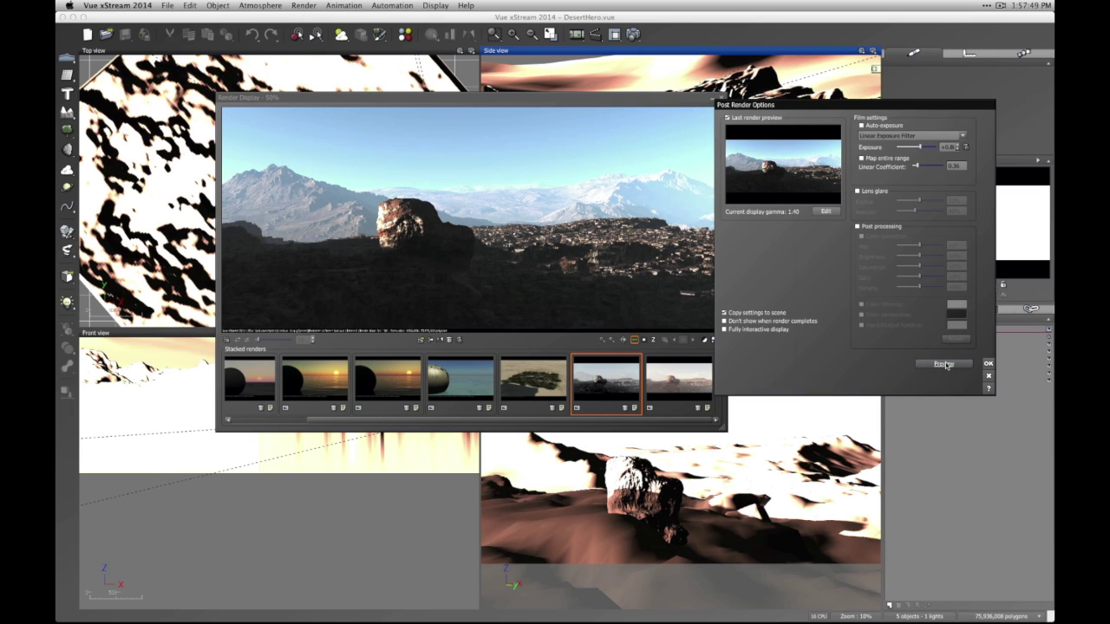
pyautogui.click(944, 136)
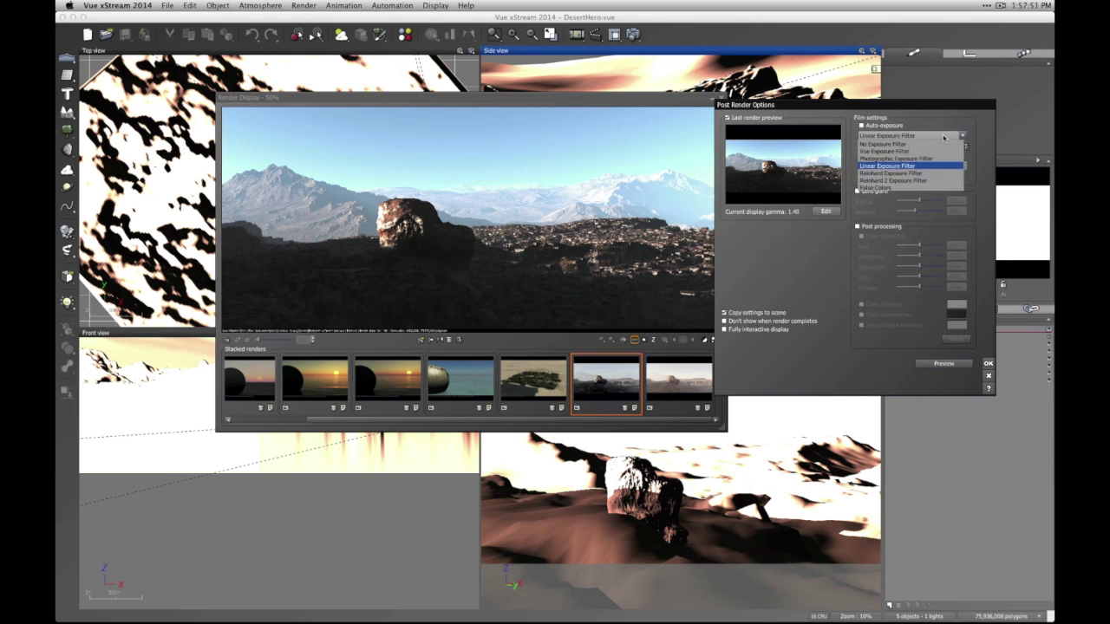
# - Switch to the Reinhard Exposure Filter and darken the exposure, previewing the render
pyautogui.click(891, 175)
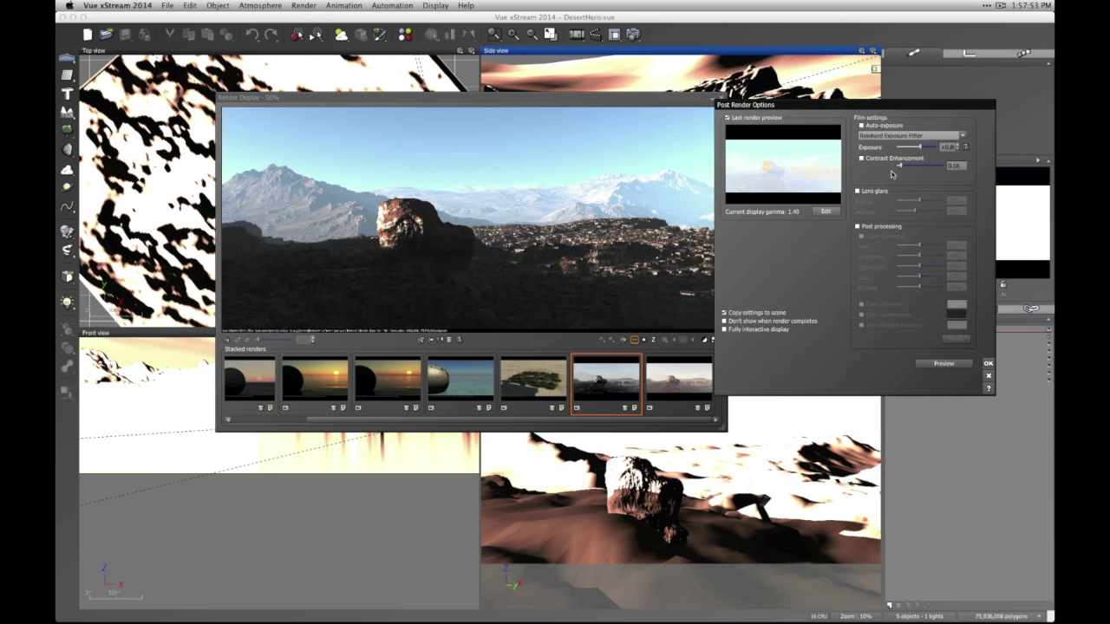
pyautogui.moveTo(917, 146)
pyautogui.mouseDown()
pyautogui.moveTo(917, 164)
pyautogui.moveTo(933, 164)
pyautogui.moveTo(907, 147)
pyautogui.mouseUp()
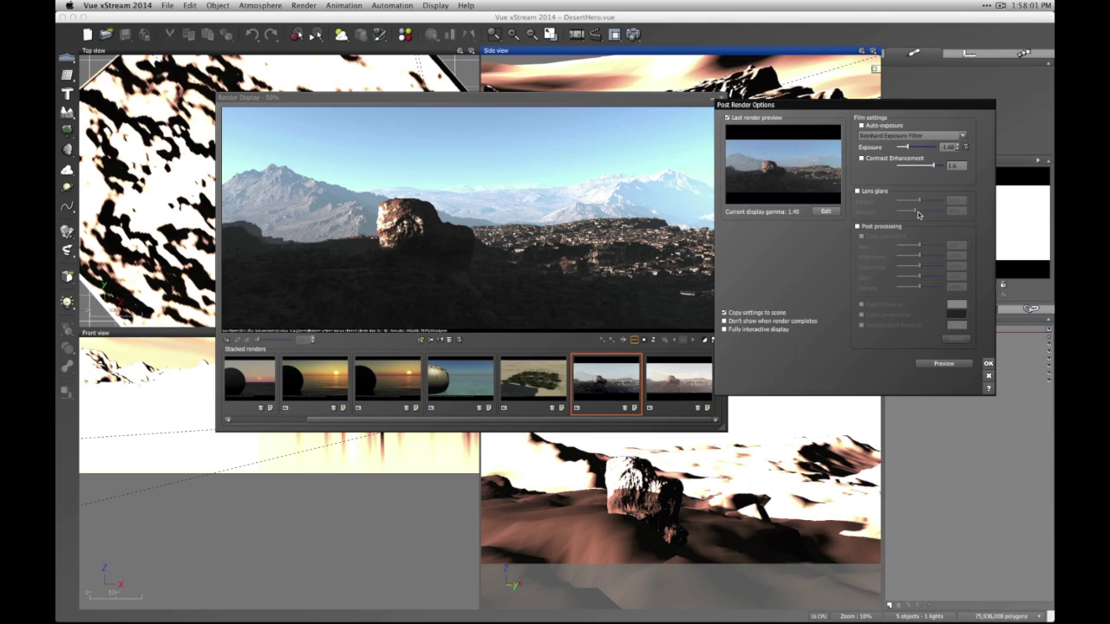
pyautogui.click(940, 363)
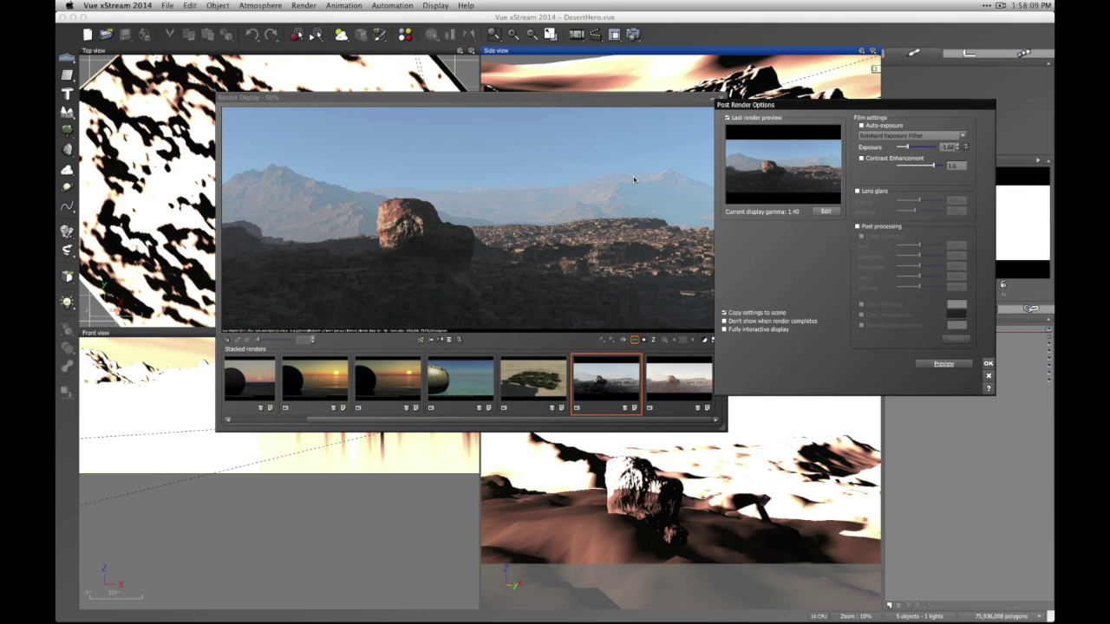
# - Enable contrast enhancement at about 0.36, preview it, then choose the Reinhard 2 filter
pyautogui.click(862, 160)
pyautogui.moveTo(934, 165); pyautogui.dragTo(907, 167)
pyautogui.click(939, 365)
pyautogui.click(961, 135)
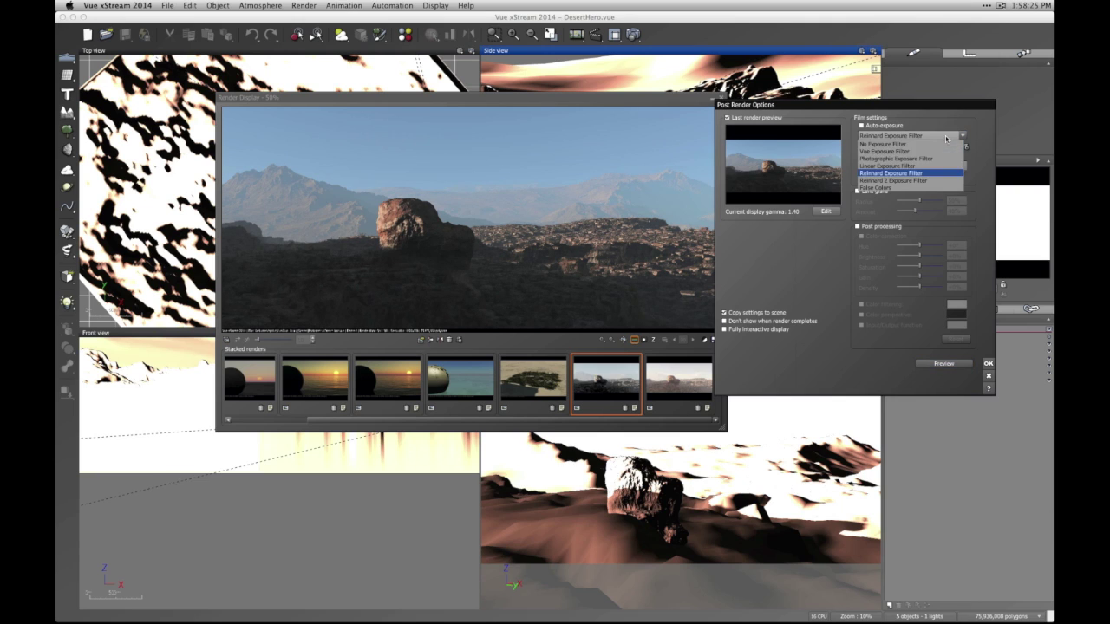
pyautogui.click(902, 180)
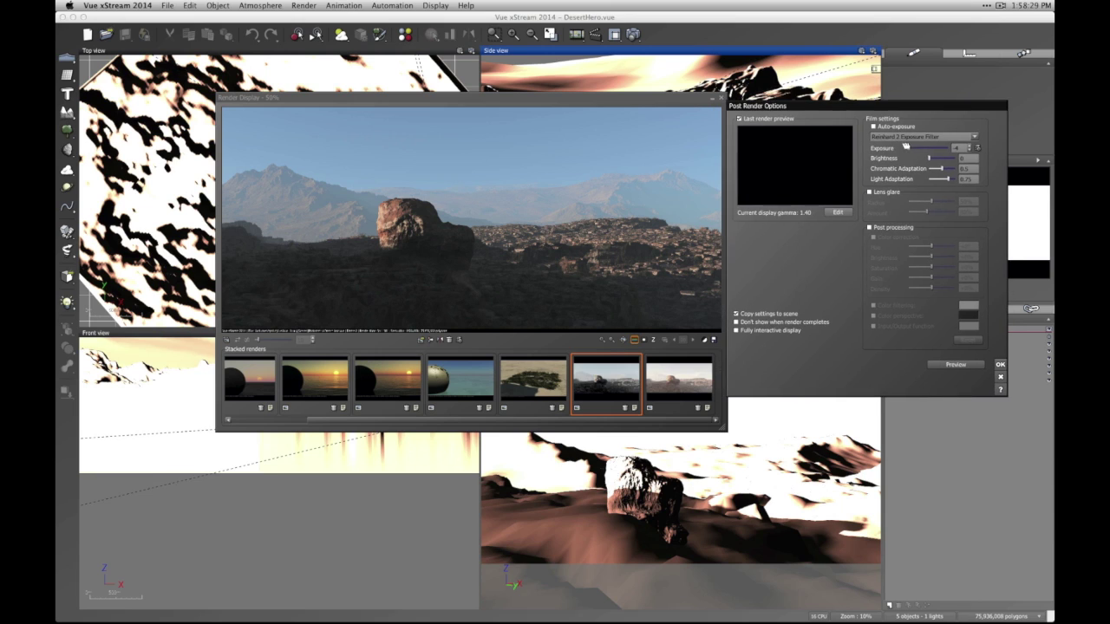
# - Raise Reinhard 2 exposure from -4 to +1, then set it to about +2.6, previewing each
pyautogui.moveTo(902, 149); pyautogui.dragTo(937, 148)
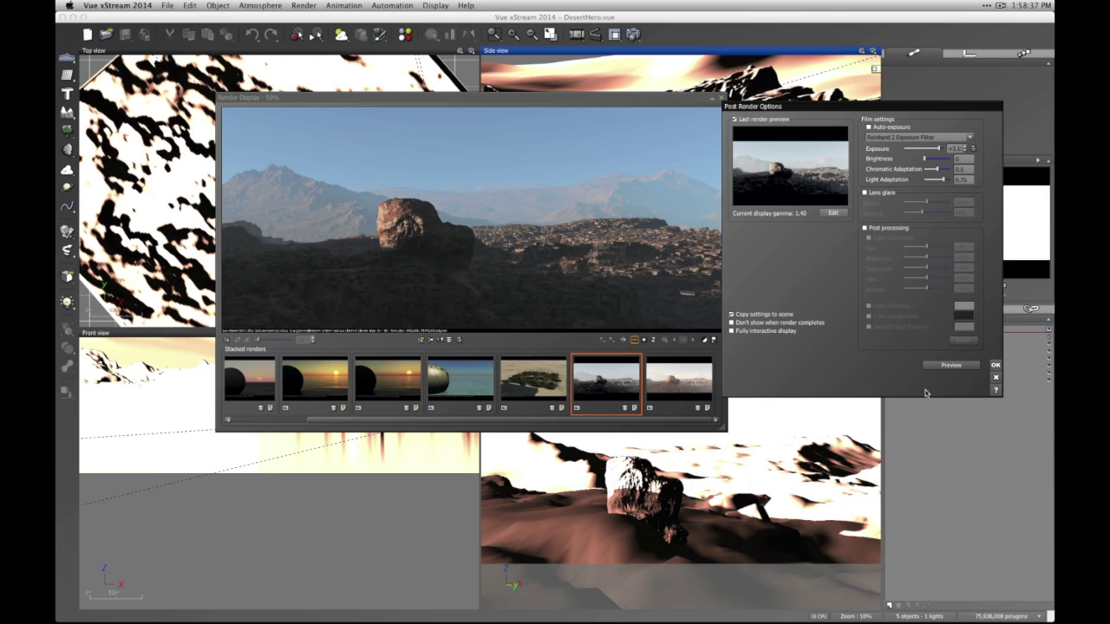
pyautogui.click(956, 365)
pyautogui.click(952, 366)
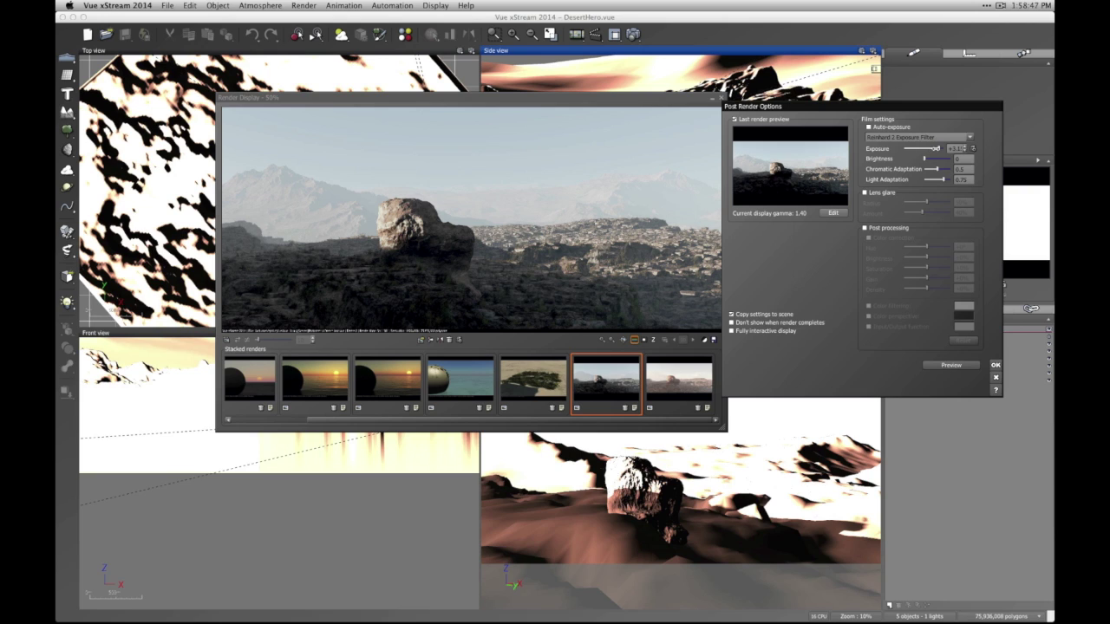
pyautogui.moveTo(935, 148); pyautogui.dragTo(928, 160)
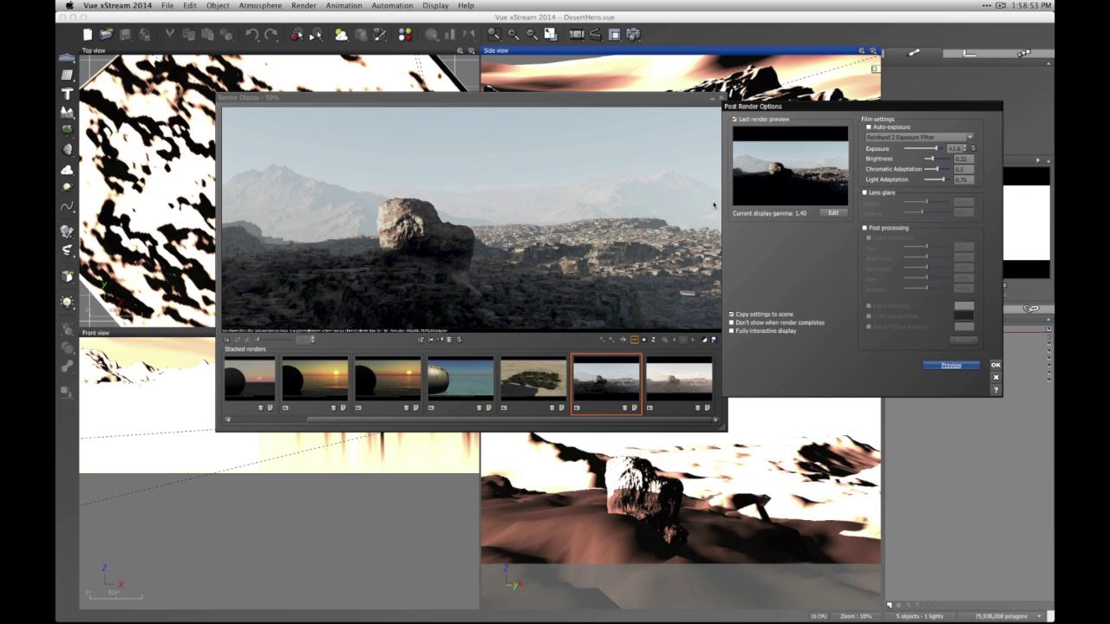
pyautogui.click(951, 367)
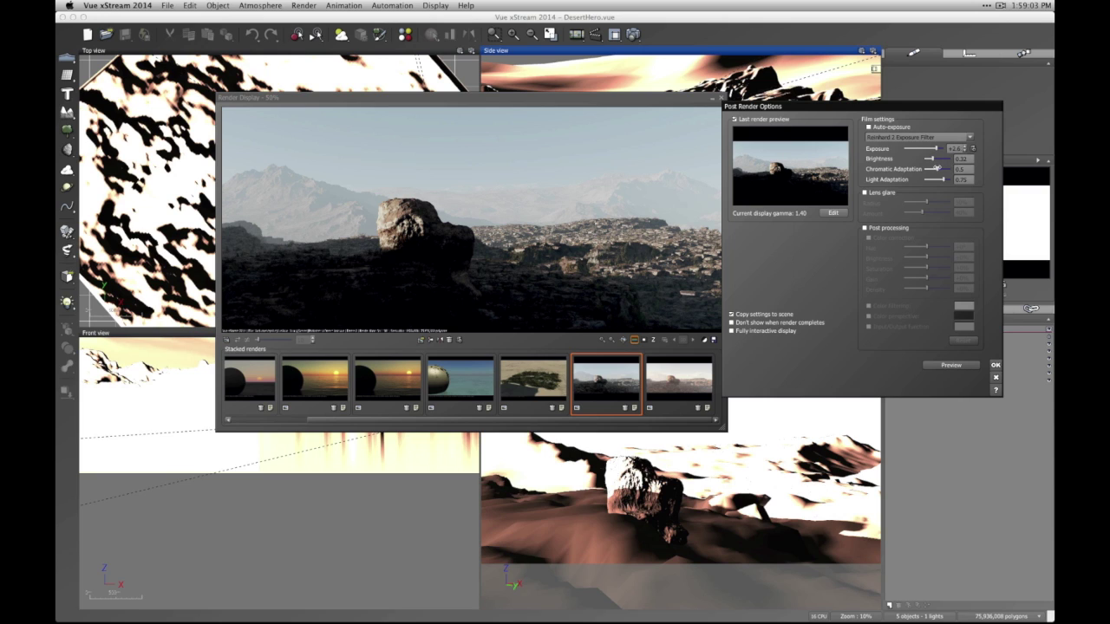
# - Set chromatic adaptation to 0 and slightly reduce light adaptation, then choose False Colors
pyautogui.moveTo(940, 169); pyautogui.dragTo(914, 172)
pyautogui.click(950, 366)
pyautogui.moveTo(933, 180); pyautogui.dragTo(931, 148)
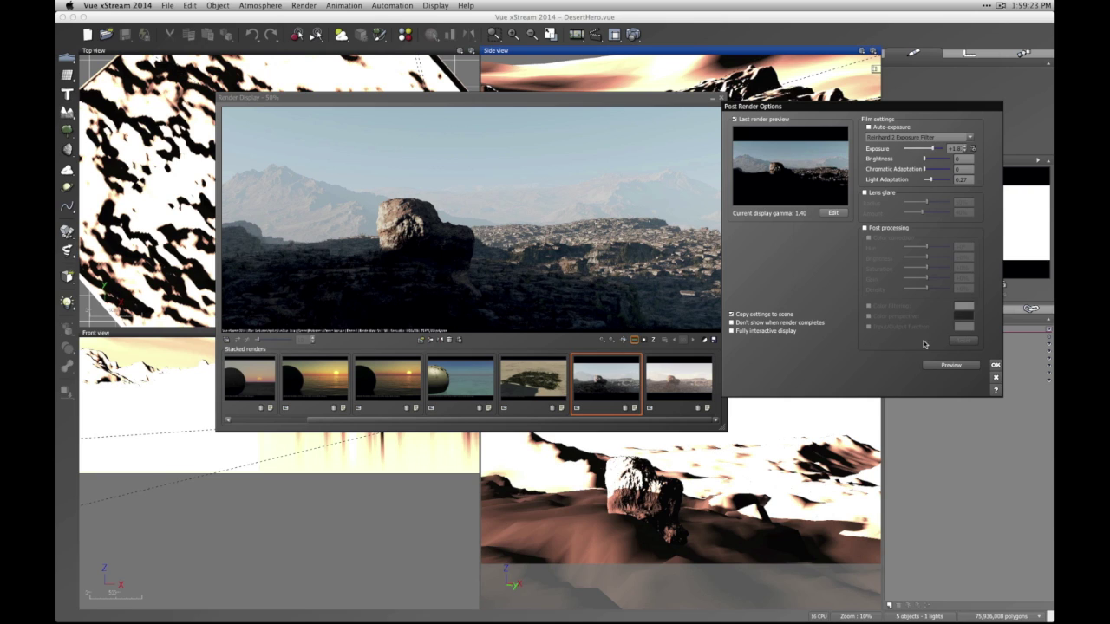
pyautogui.click(947, 366)
pyautogui.click(969, 138)
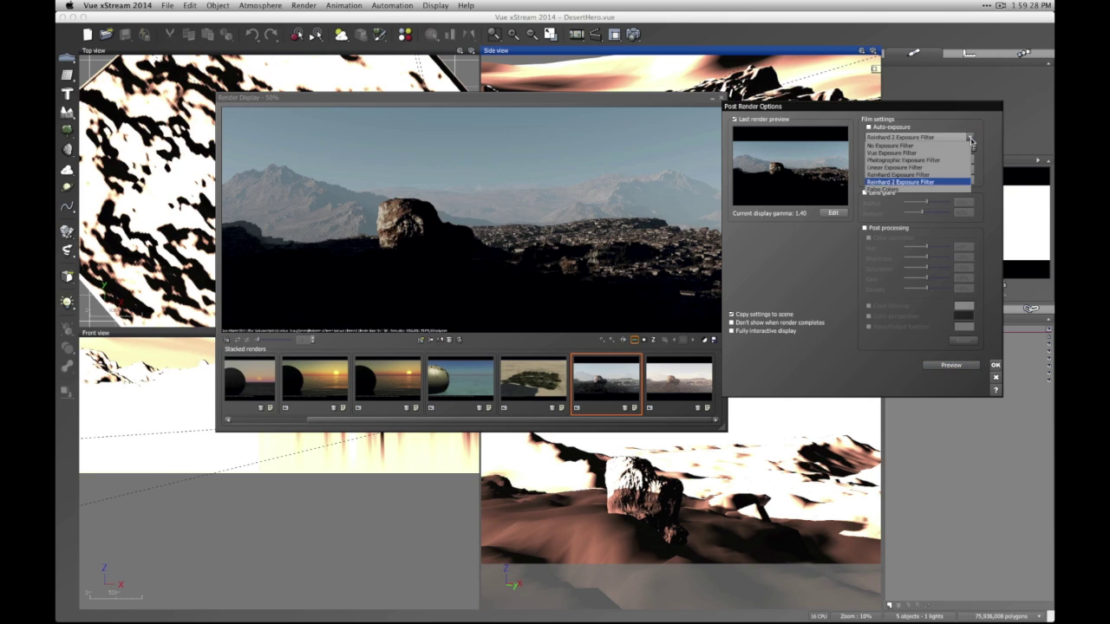
pyautogui.click(908, 190)
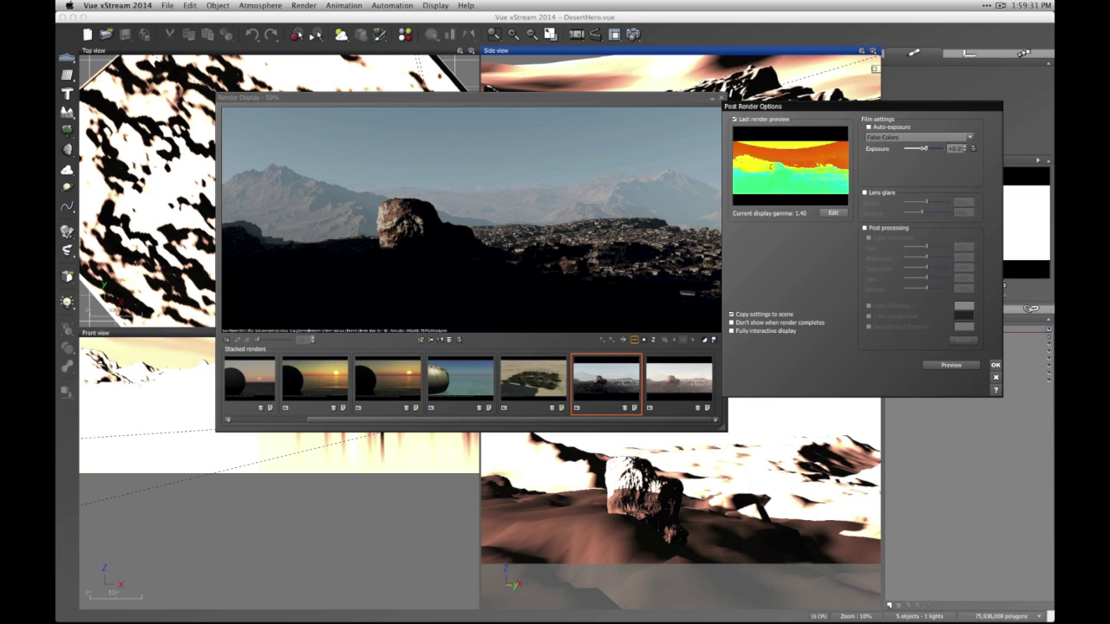
# - Lower the exposure in the False Colors view and preview the rainbow exposure map
pyautogui.moveTo(924, 148)
pyautogui.mouseDown()
pyautogui.moveTo(908, 149)
pyautogui.moveTo(944, 149)
pyautogui.moveTo(903, 150)
pyautogui.moveTo(934, 150)
pyautogui.moveTo(925, 149)
pyautogui.mouseUp()
pyautogui.click(923, 136)
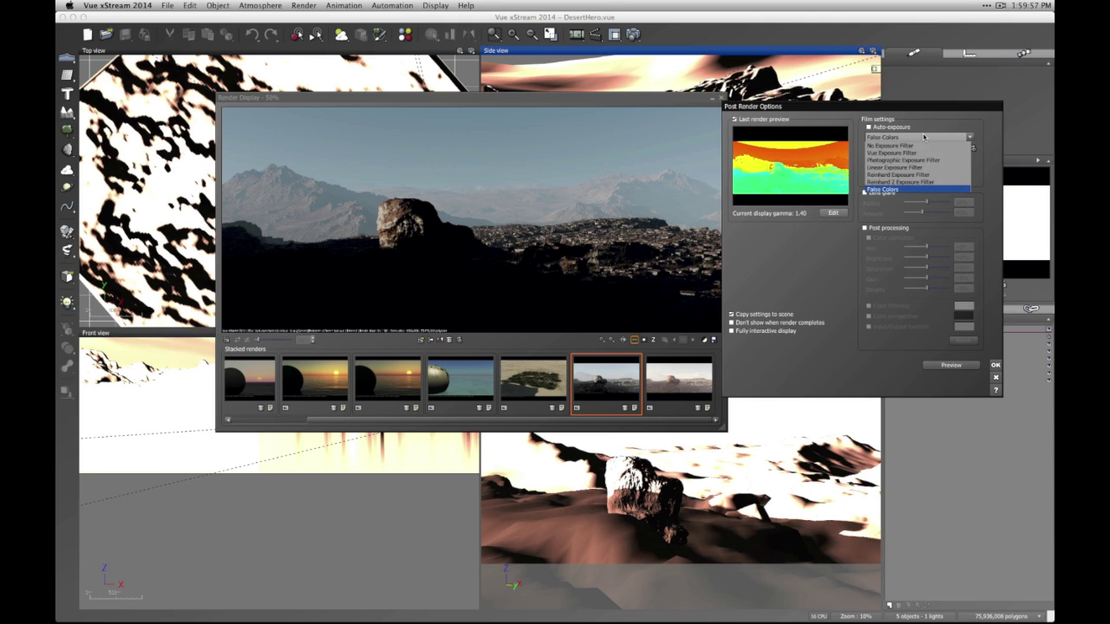
pyautogui.click(923, 136)
pyautogui.click(949, 364)
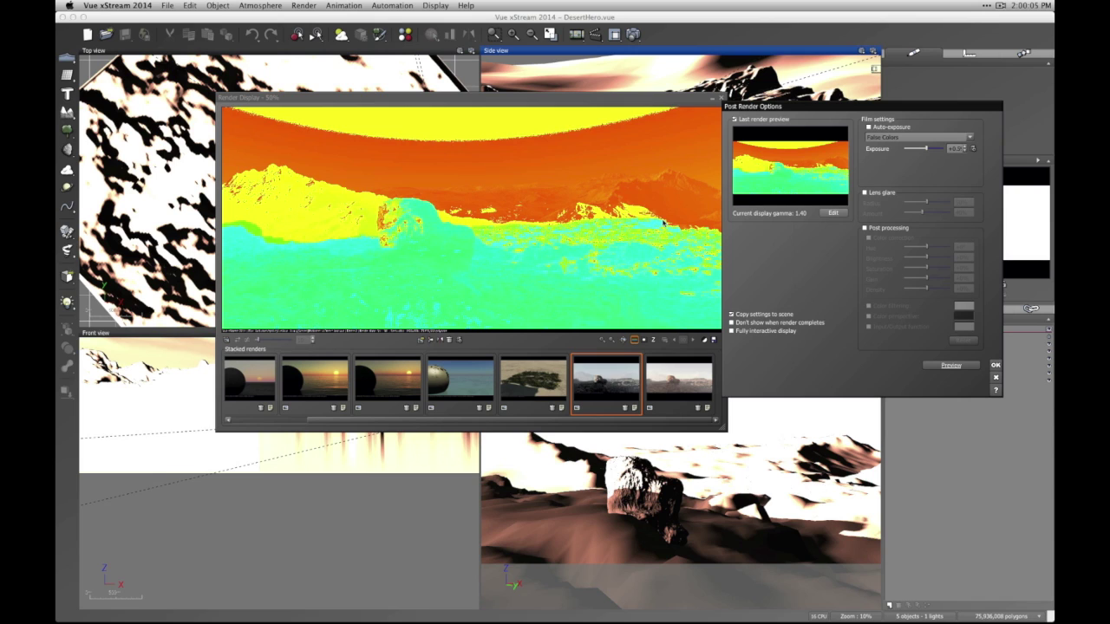
# - Switch to Reinhard 2 and set exposure from 1/60 s, f/22, ISO 50, then preview
pyautogui.click(964, 137)
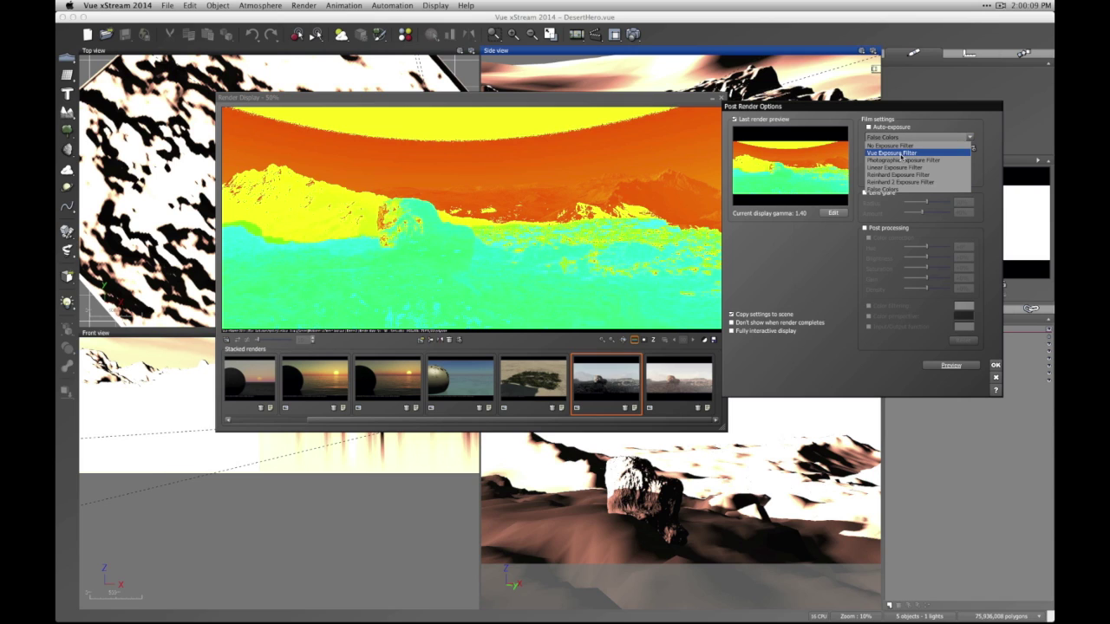
pyautogui.click(908, 182)
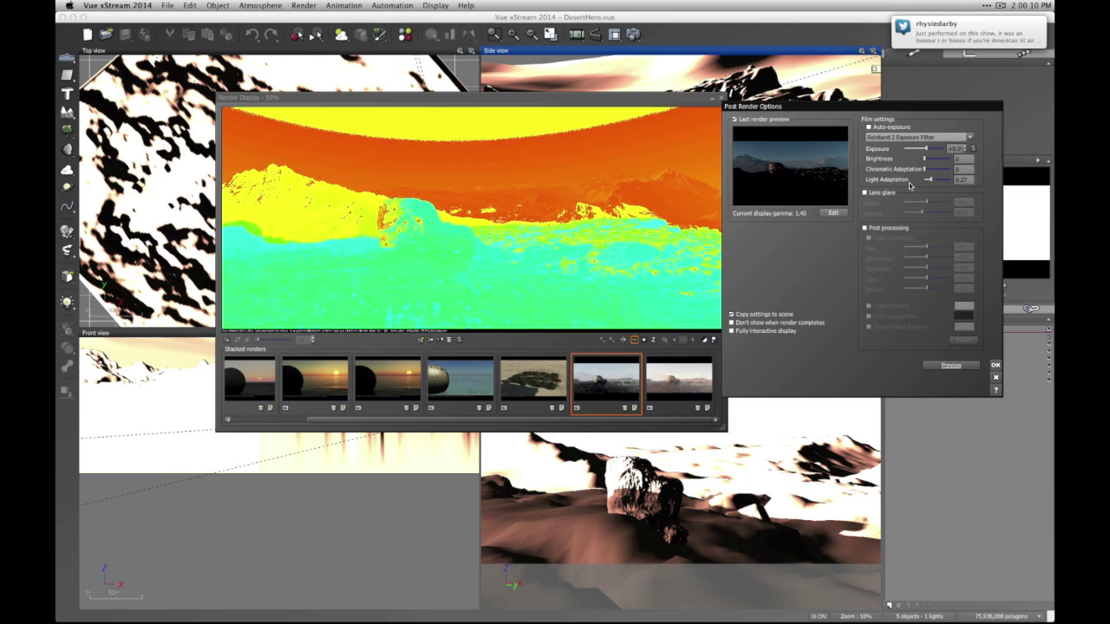
pyautogui.click(972, 149)
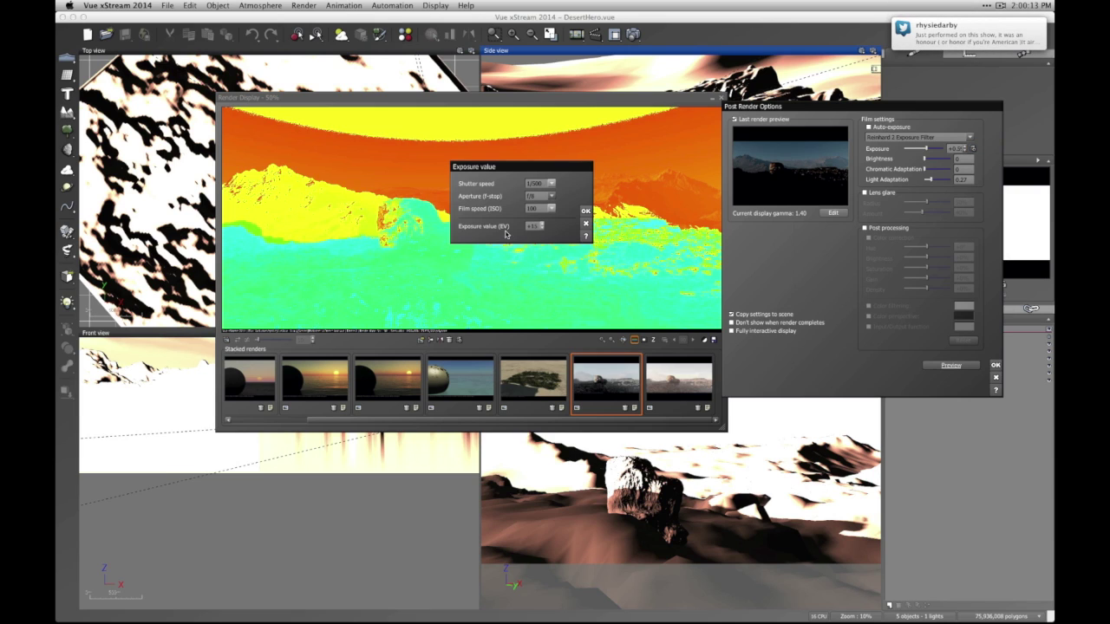
pyautogui.click(551, 184)
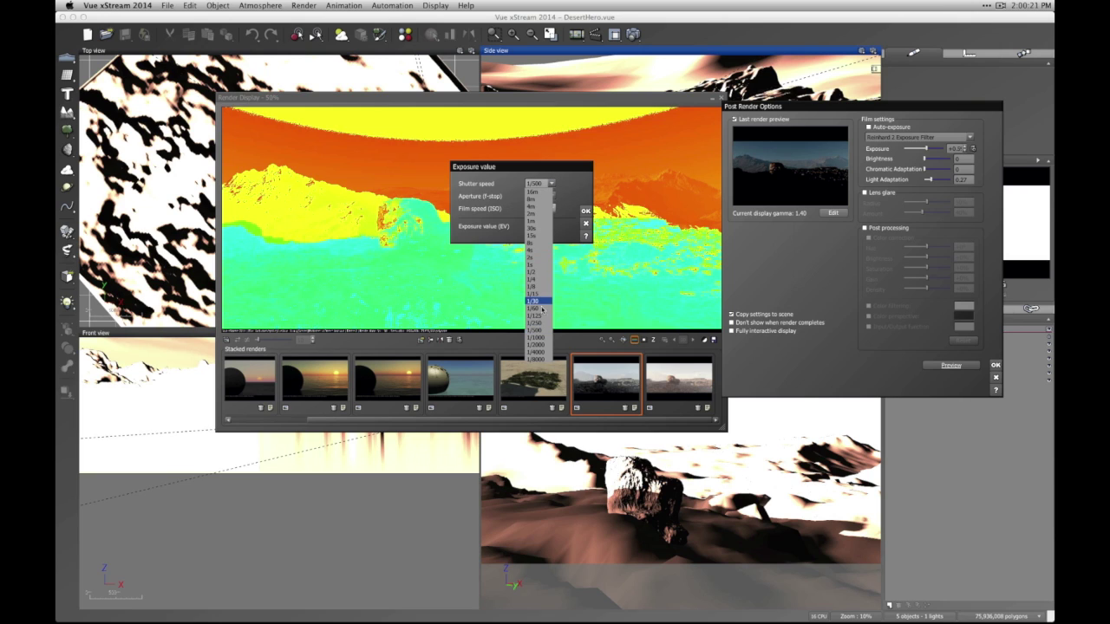
pyautogui.click(539, 308)
pyautogui.click(551, 197)
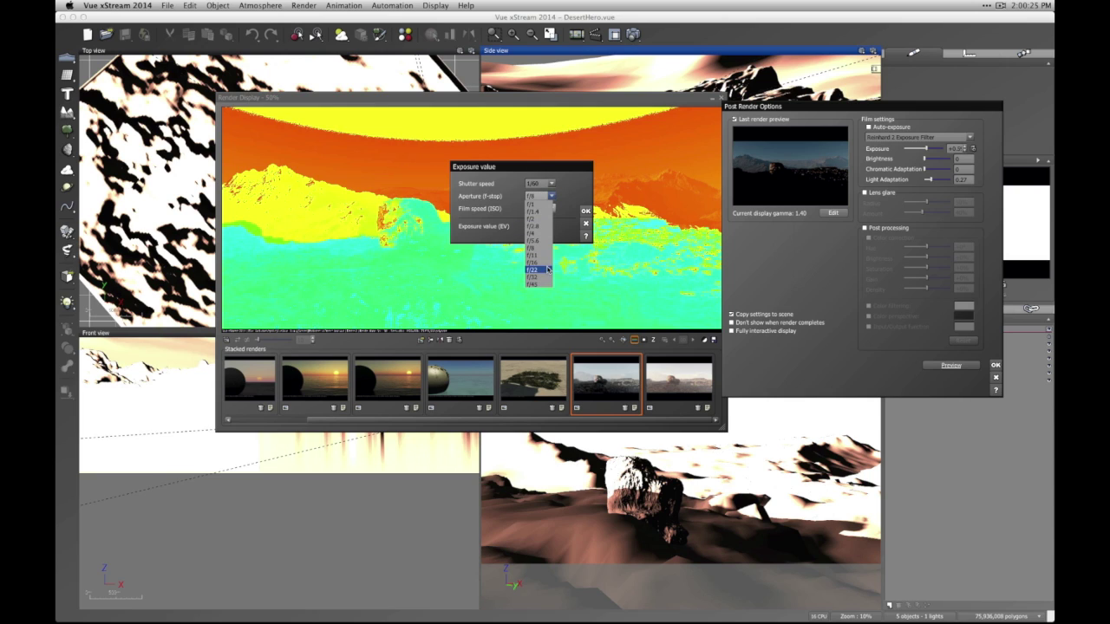
pyautogui.click(544, 274)
pyautogui.click(551, 209)
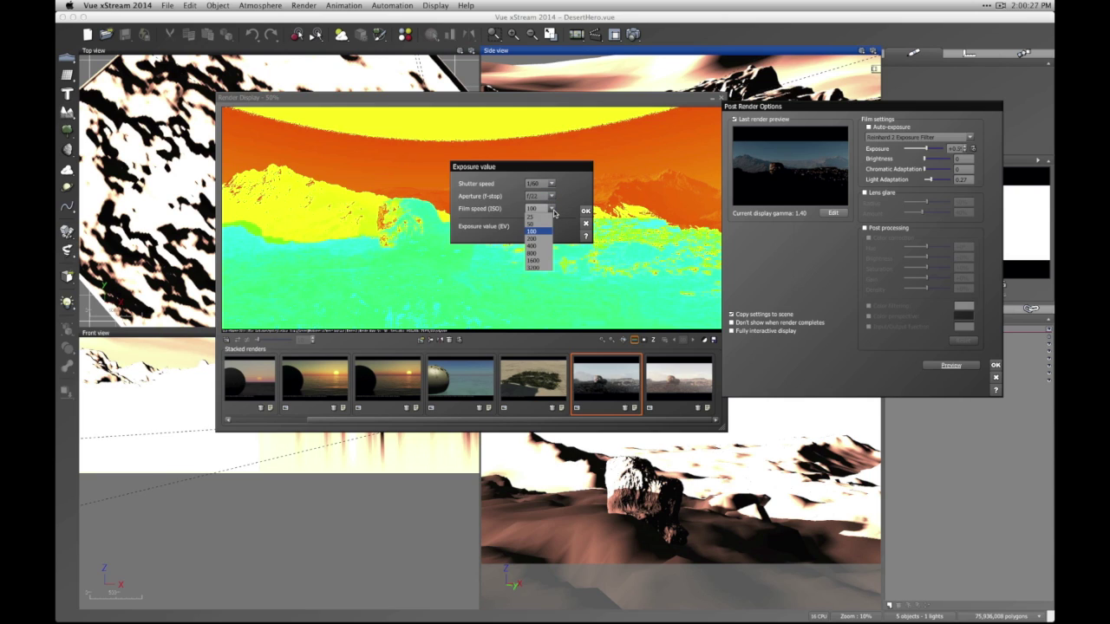
pyautogui.click(541, 225)
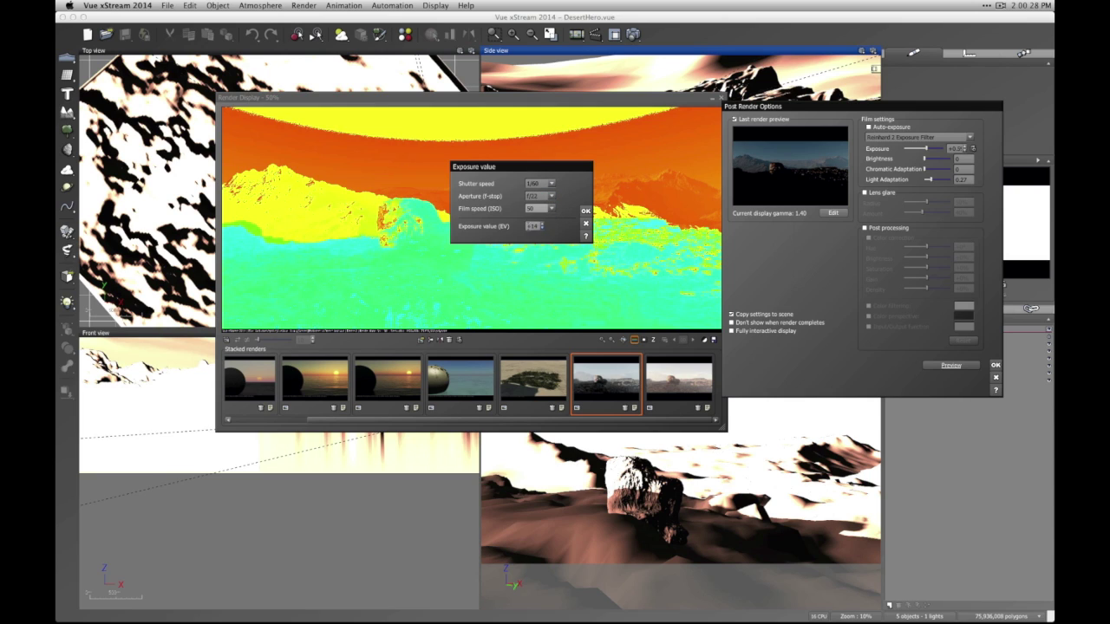
pyautogui.click(585, 211)
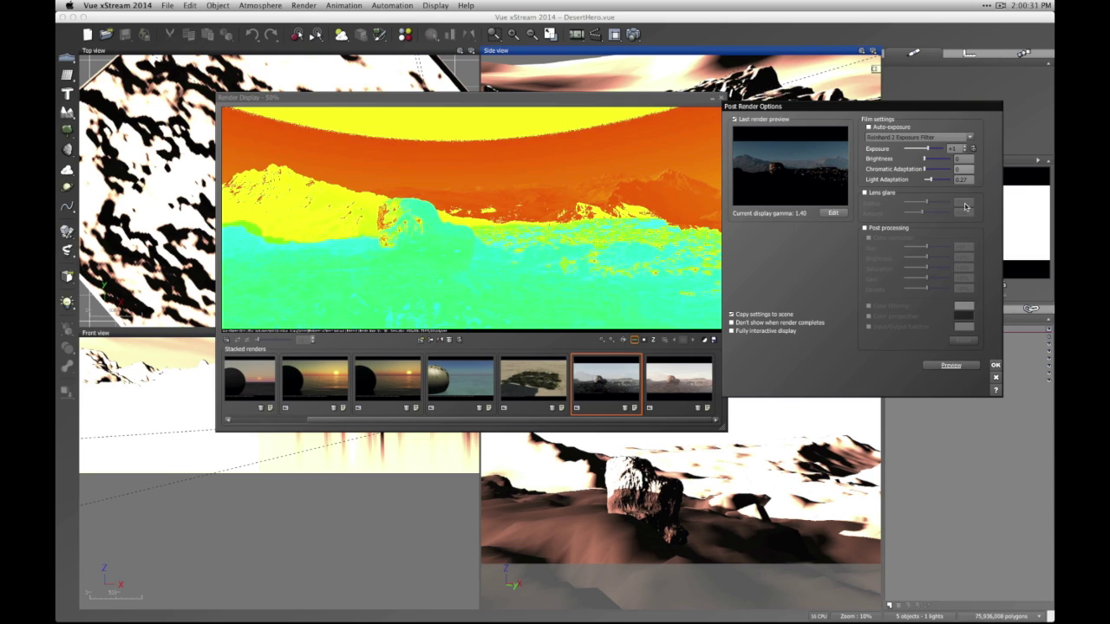
pyautogui.click(951, 365)
# - Raise chromatic adaptation to about 0.46, lower light adaptation to 0.72 and brightness to 0.14, then preview
pyautogui.click(928, 366)
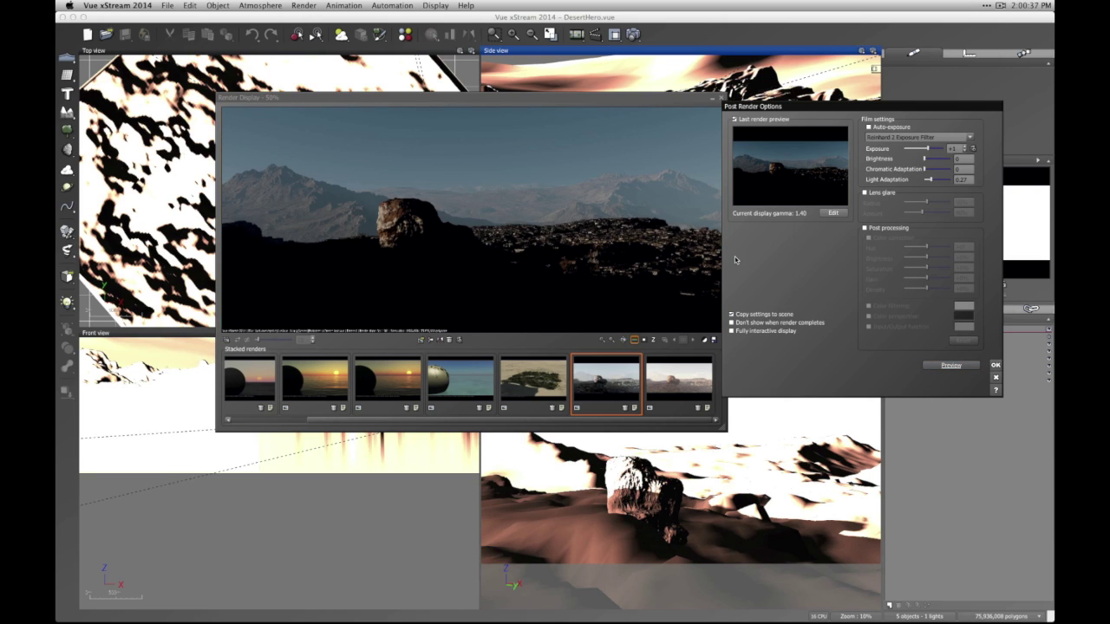
pyautogui.moveTo(928, 169); pyautogui.dragTo(953, 179)
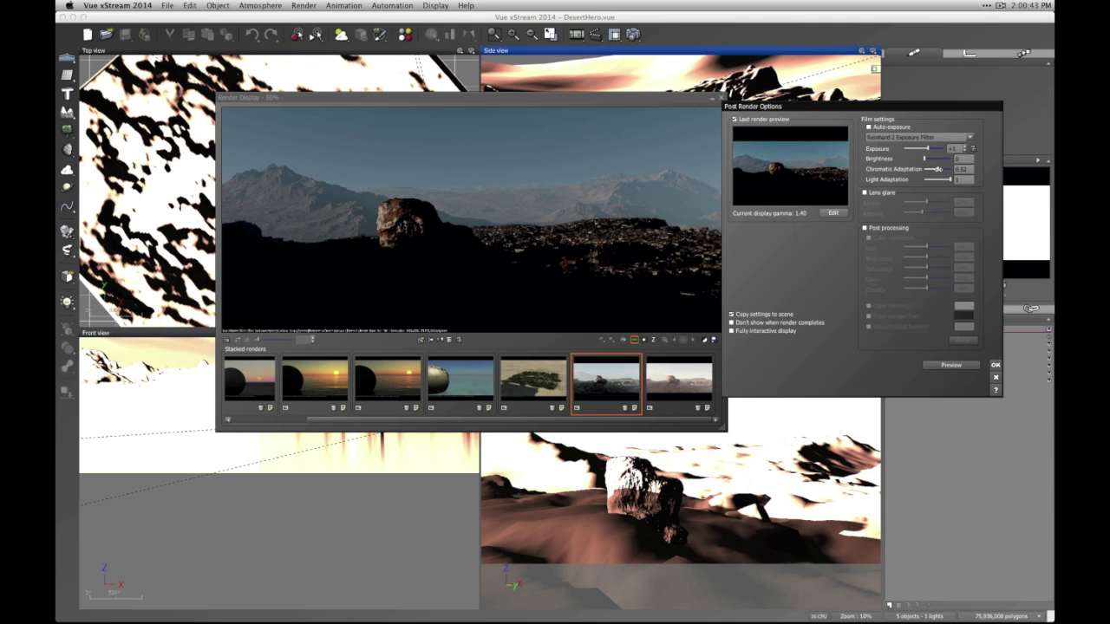
pyautogui.moveTo(950, 179); pyautogui.dragTo(943, 179)
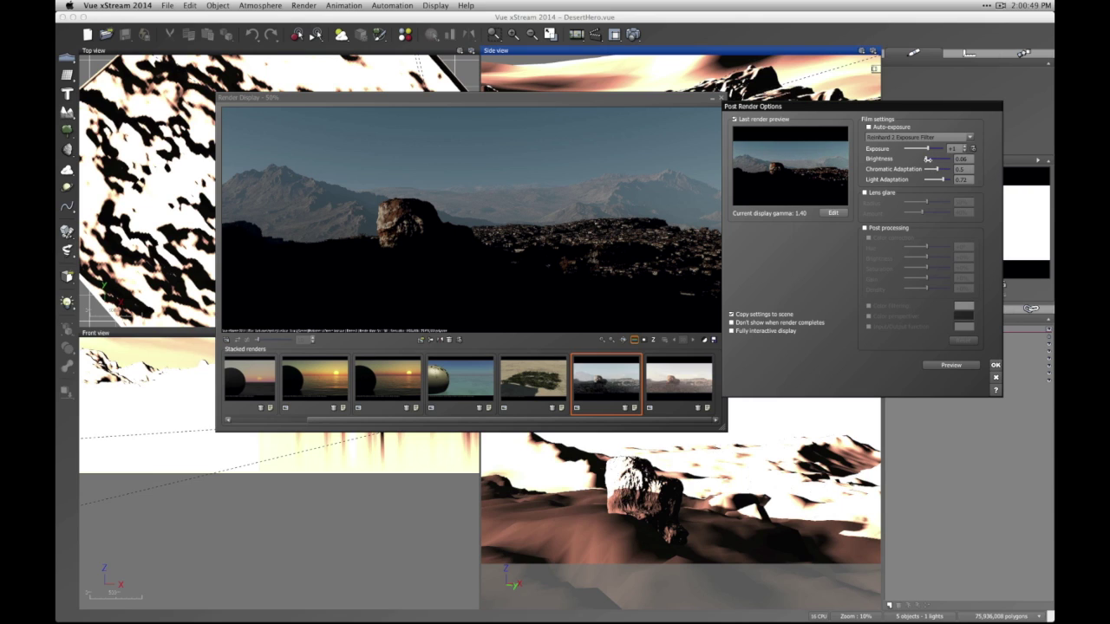
pyautogui.moveTo(929, 160); pyautogui.dragTo(926, 160)
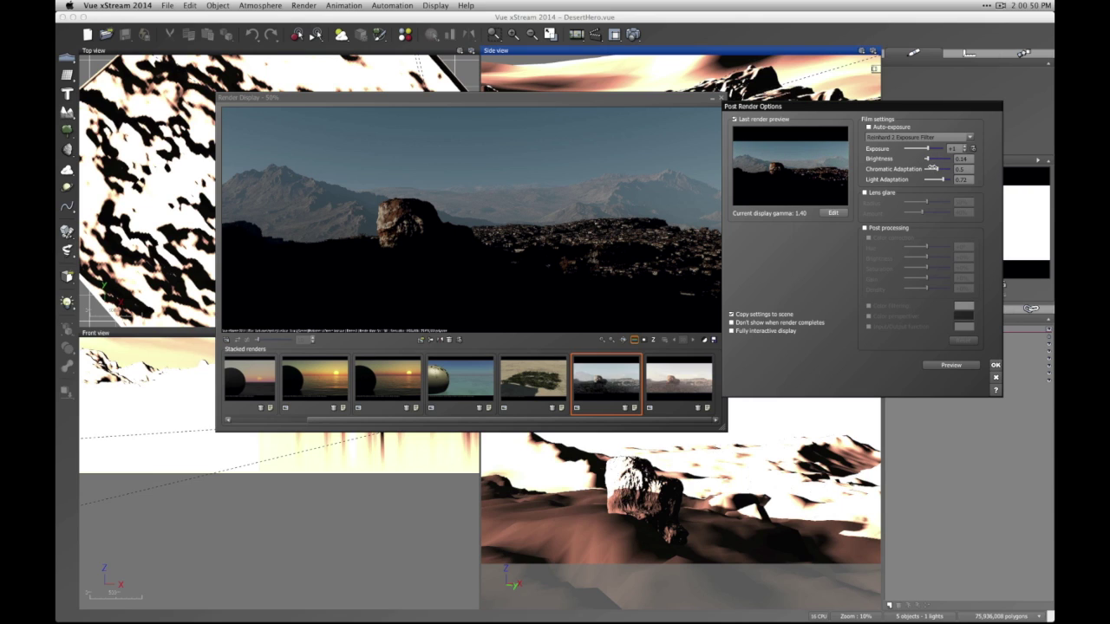
pyautogui.click(953, 367)
pyautogui.click(972, 148)
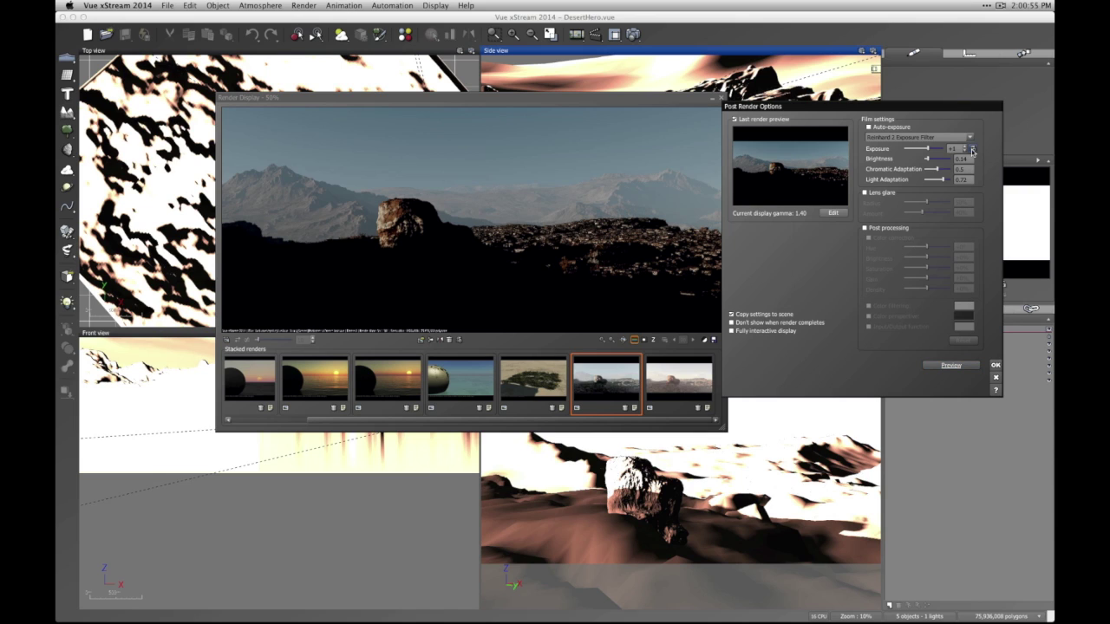
pyautogui.click(972, 149)
# - Change the film speed and confirm, then reopen the Exposure value dialog keeping ISO 100
pyautogui.click(550, 209)
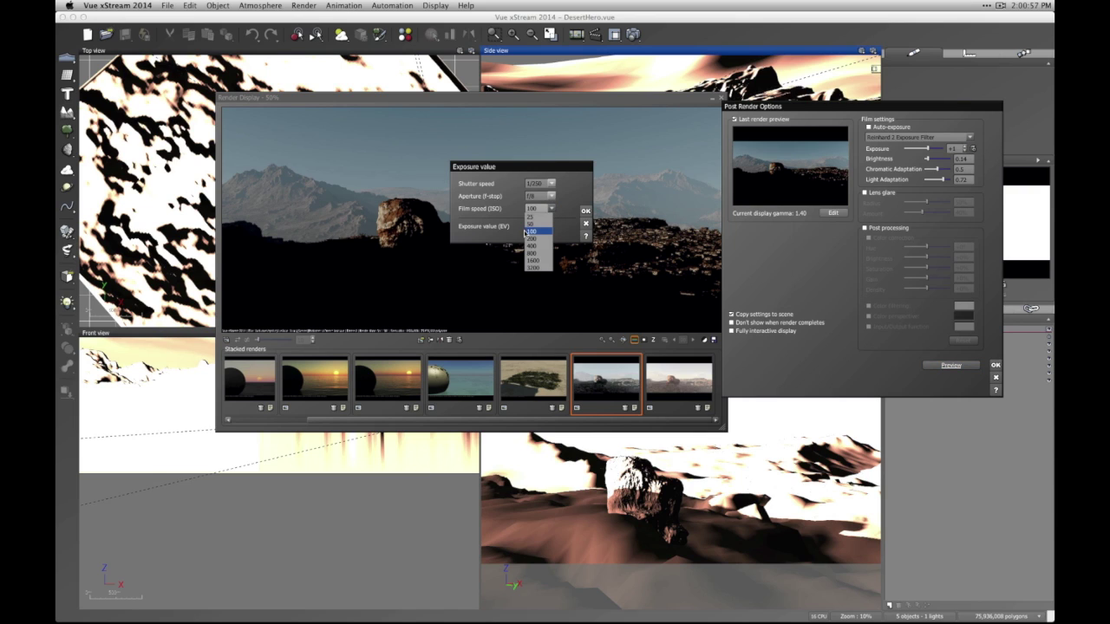
pyautogui.click(532, 246)
pyautogui.click(585, 211)
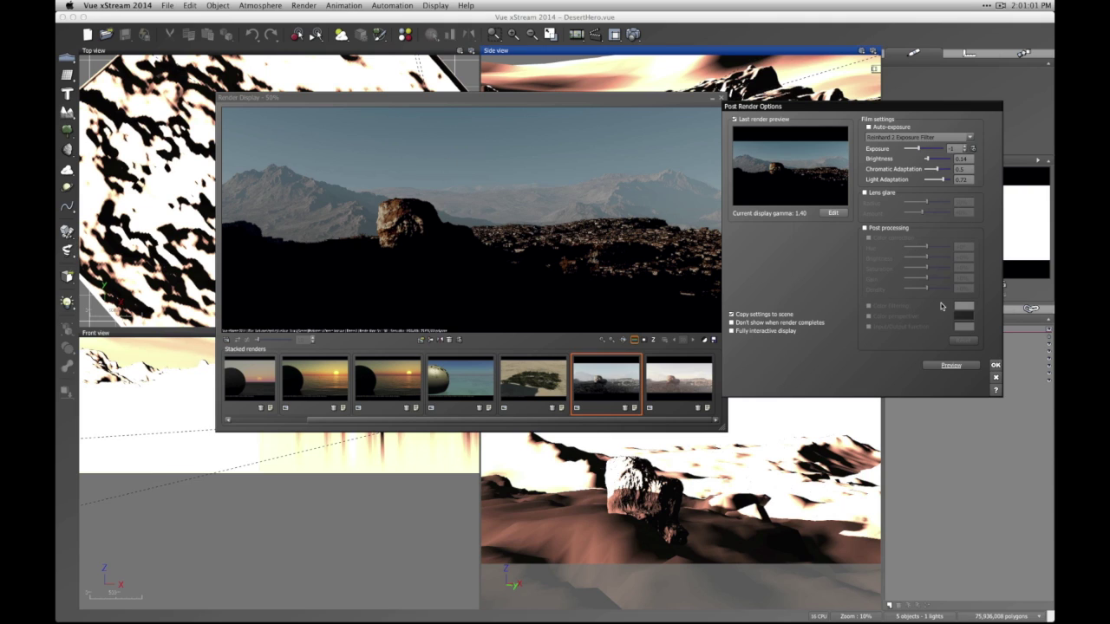
pyautogui.click(973, 149)
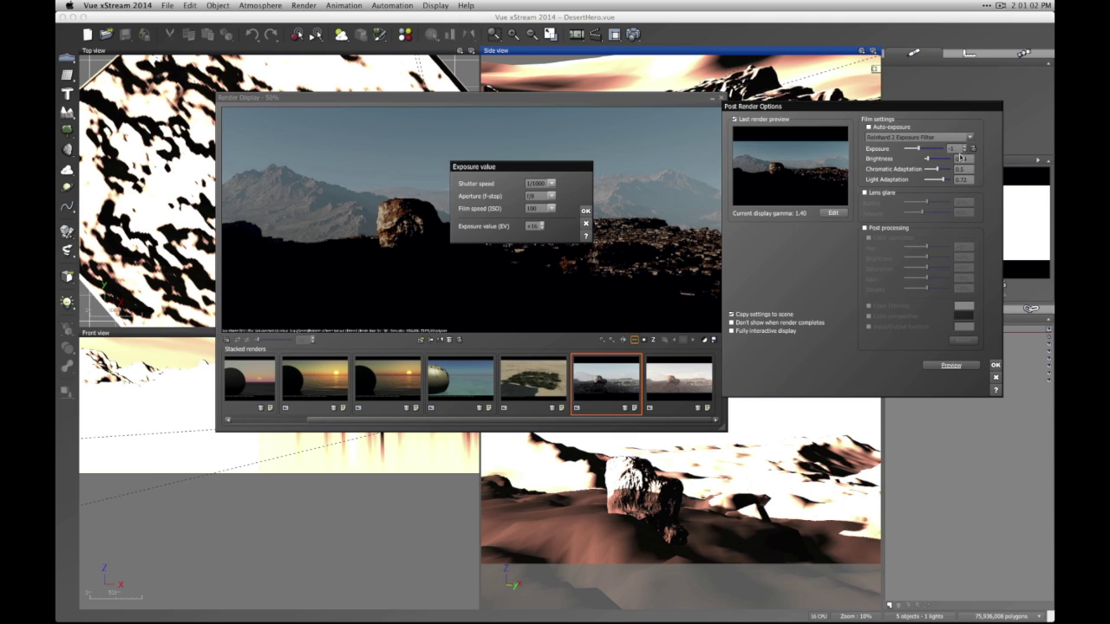
pyautogui.click(550, 209)
pyautogui.click(552, 210)
# - Set shutter speed 1/60 and film speed ISO 400 in the Exposure value dialog
pyautogui.click(551, 184)
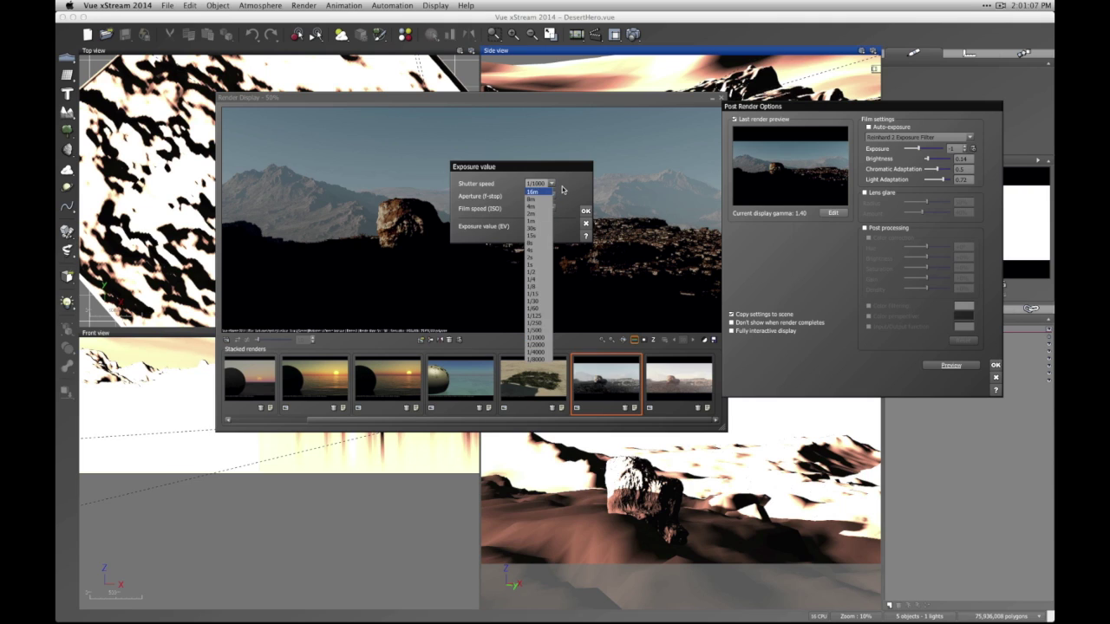
pyautogui.click(534, 309)
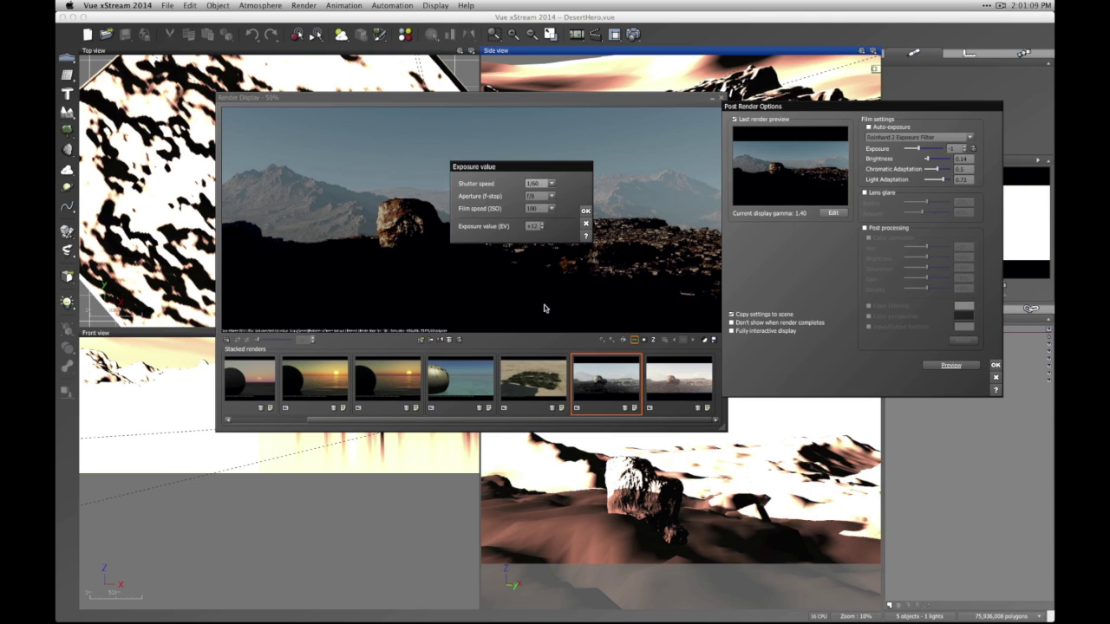
pyautogui.click(551, 210)
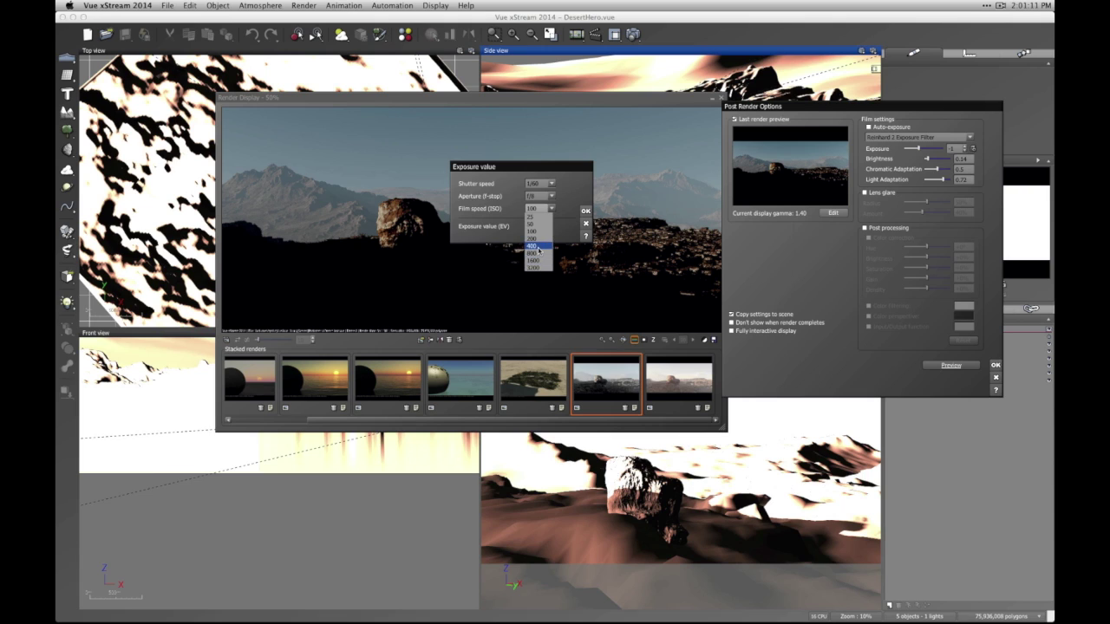
pyautogui.click(541, 249)
pyautogui.click(585, 211)
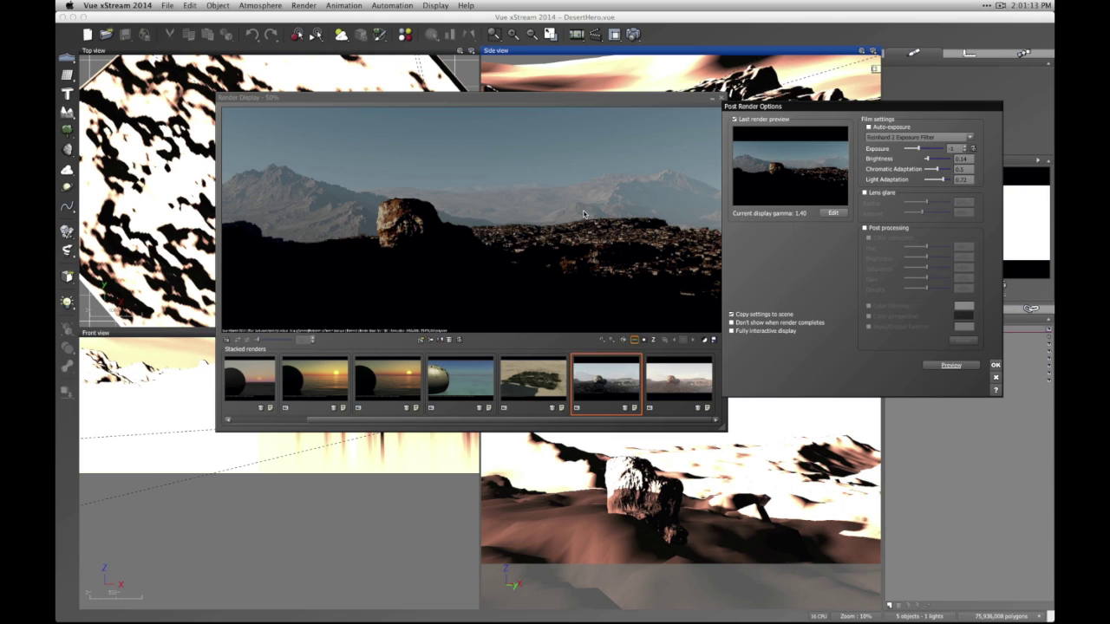
# - Set ISO 400, shutter 1/30 and aperture f/4, confirming a +4 exposure
pyautogui.click(973, 148)
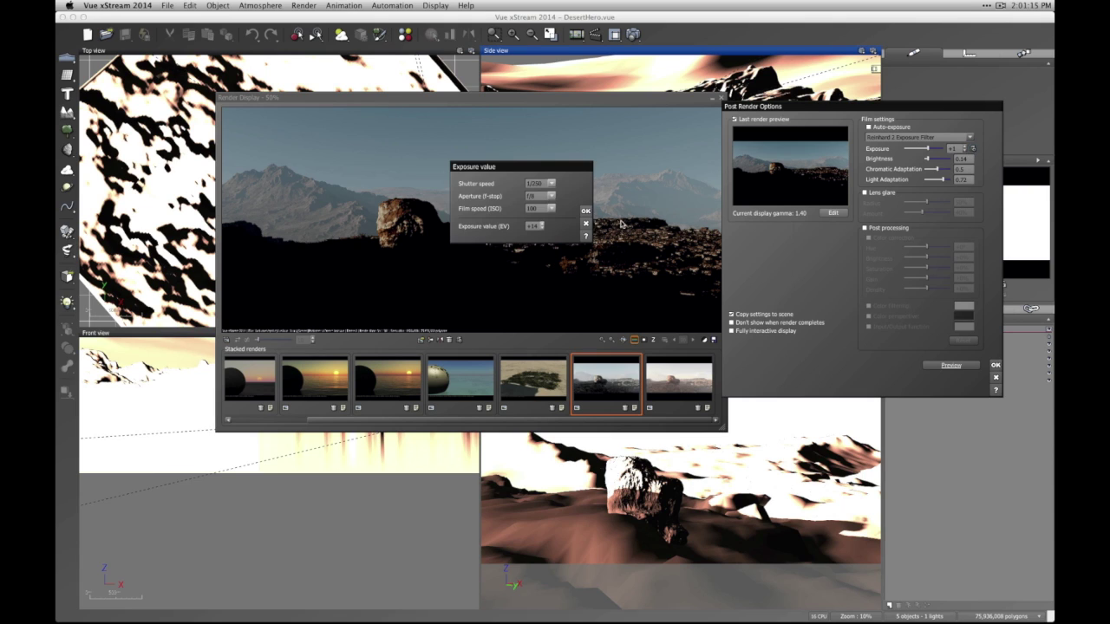
pyautogui.click(549, 211)
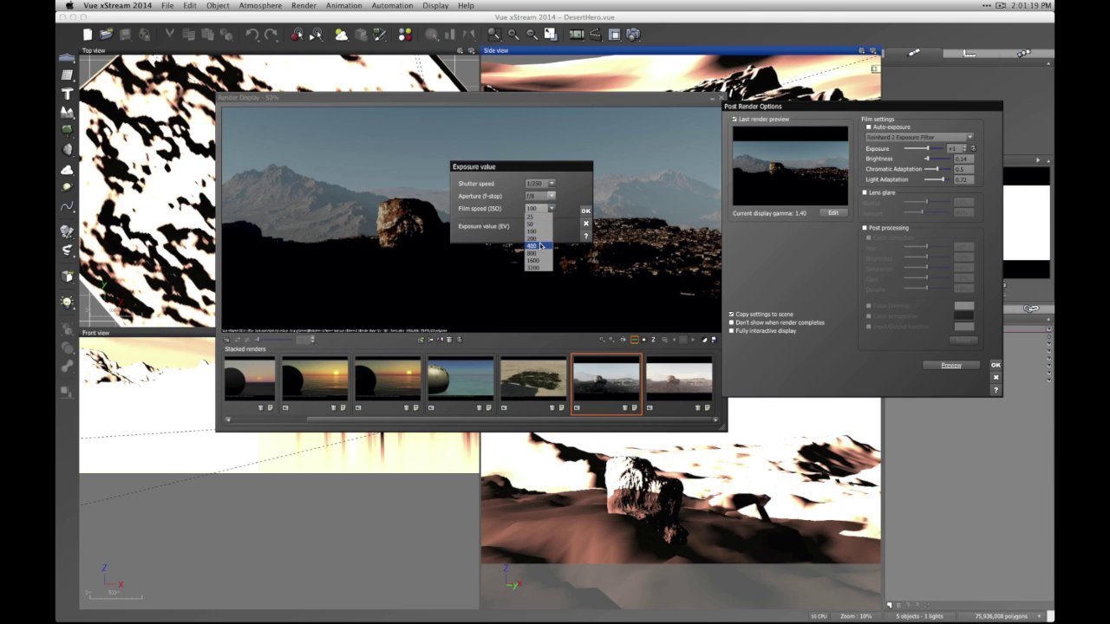
pyautogui.click(536, 241)
pyautogui.click(550, 184)
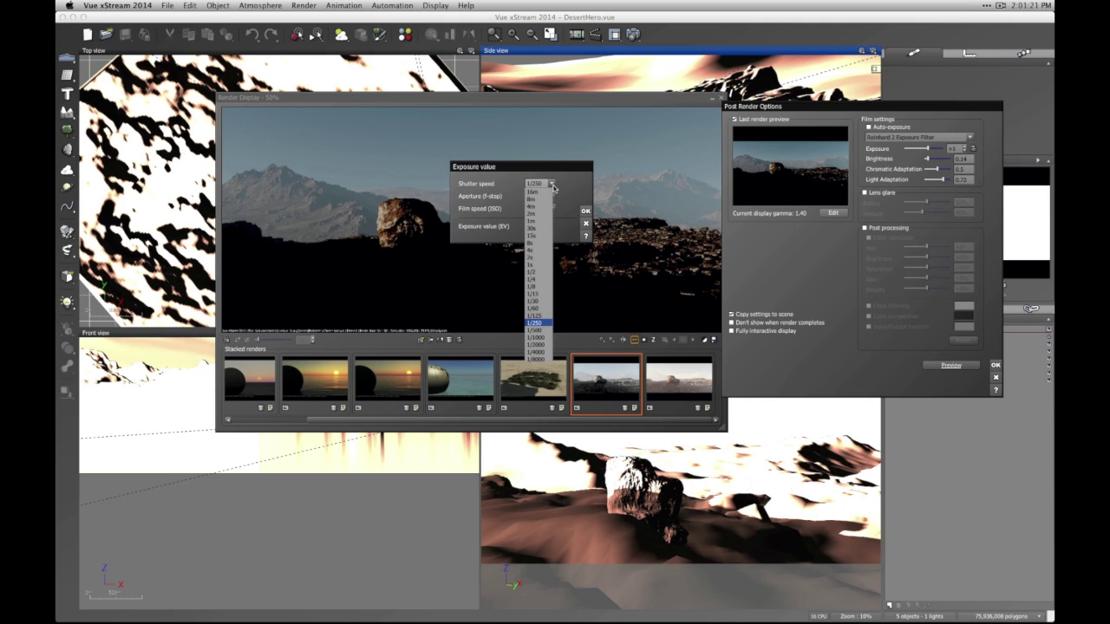
pyautogui.click(537, 301)
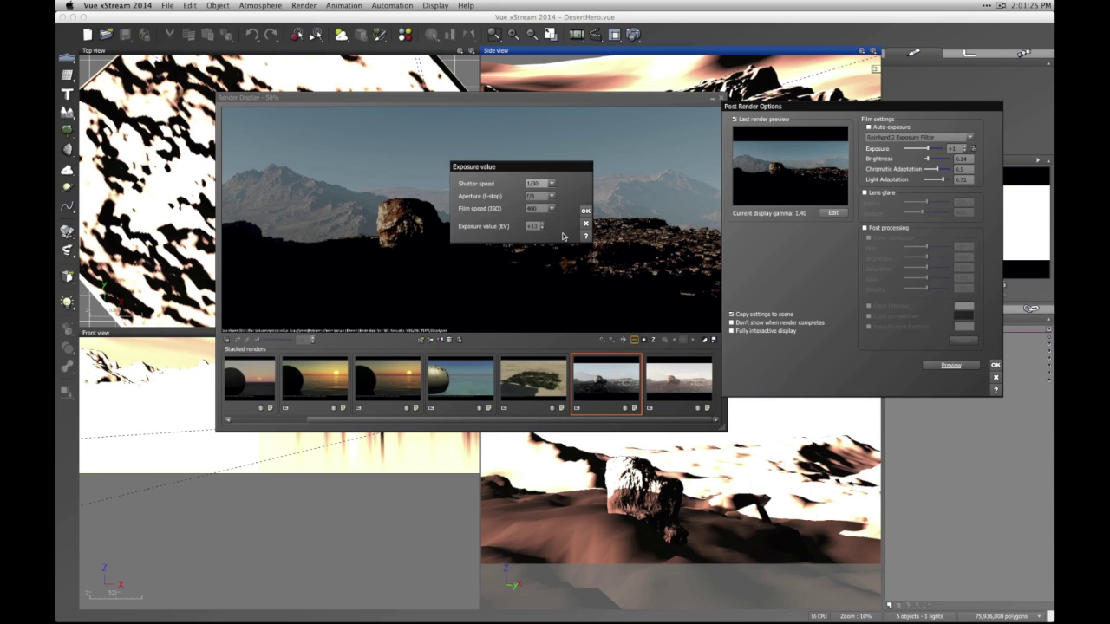
pyautogui.click(550, 197)
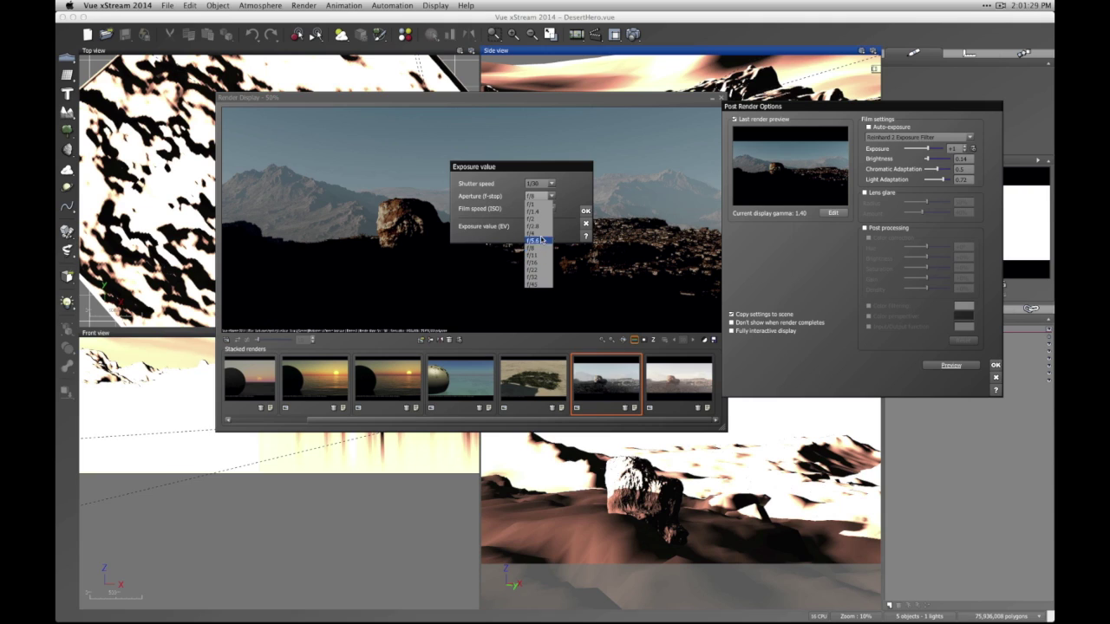
pyautogui.click(541, 235)
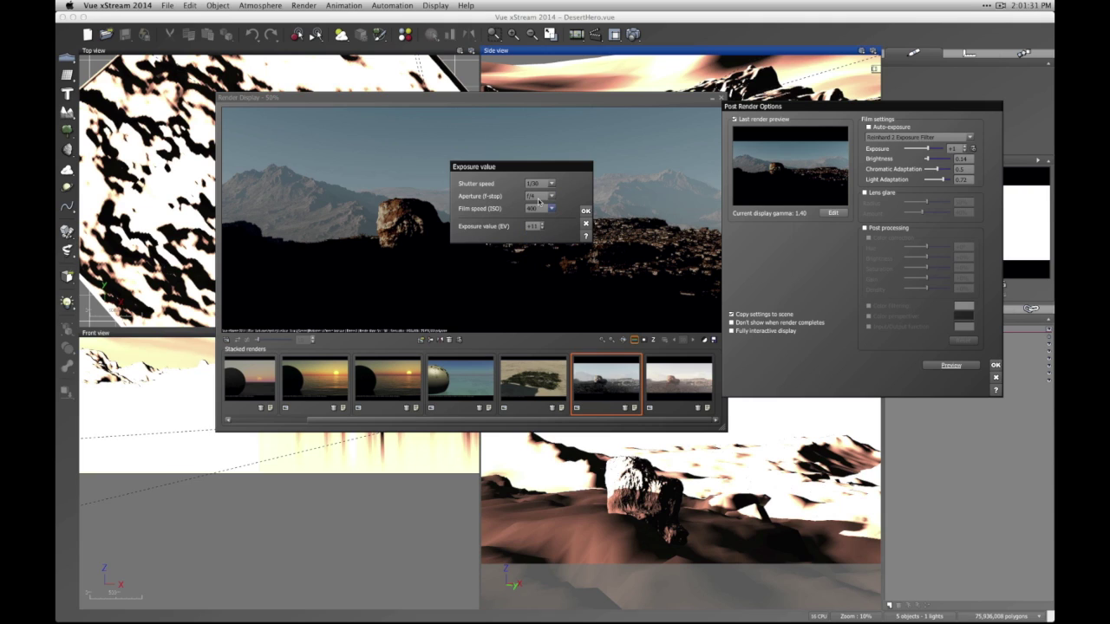
pyautogui.click(585, 211)
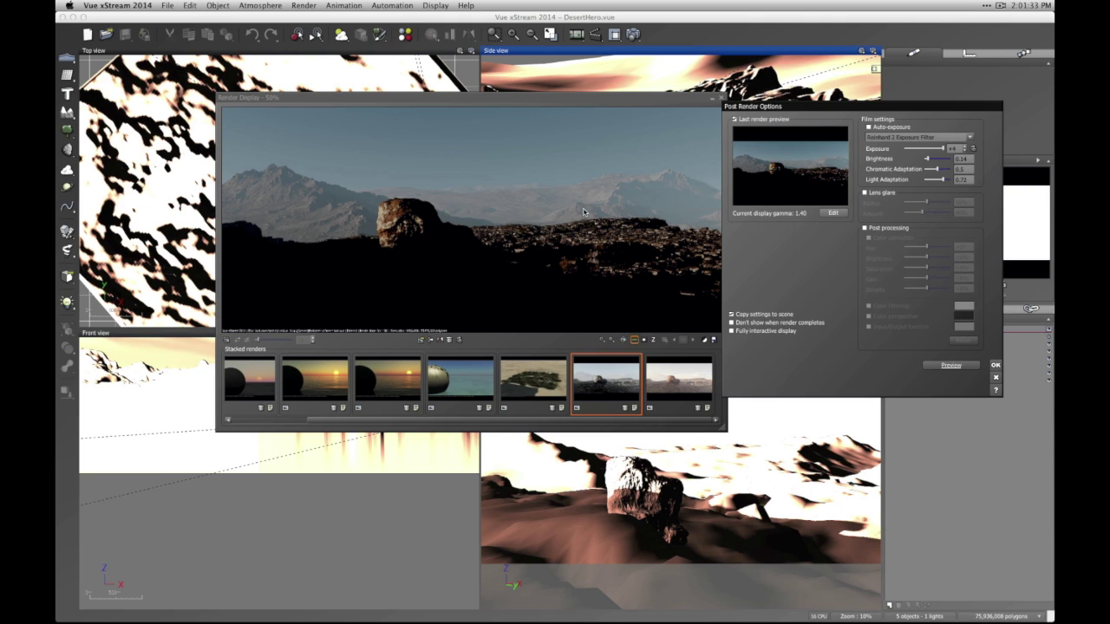
# - Preview and apply the +4 exposure to the desert render, then close Post Render Options
pyautogui.click(945, 365)
pyautogui.click(952, 368)
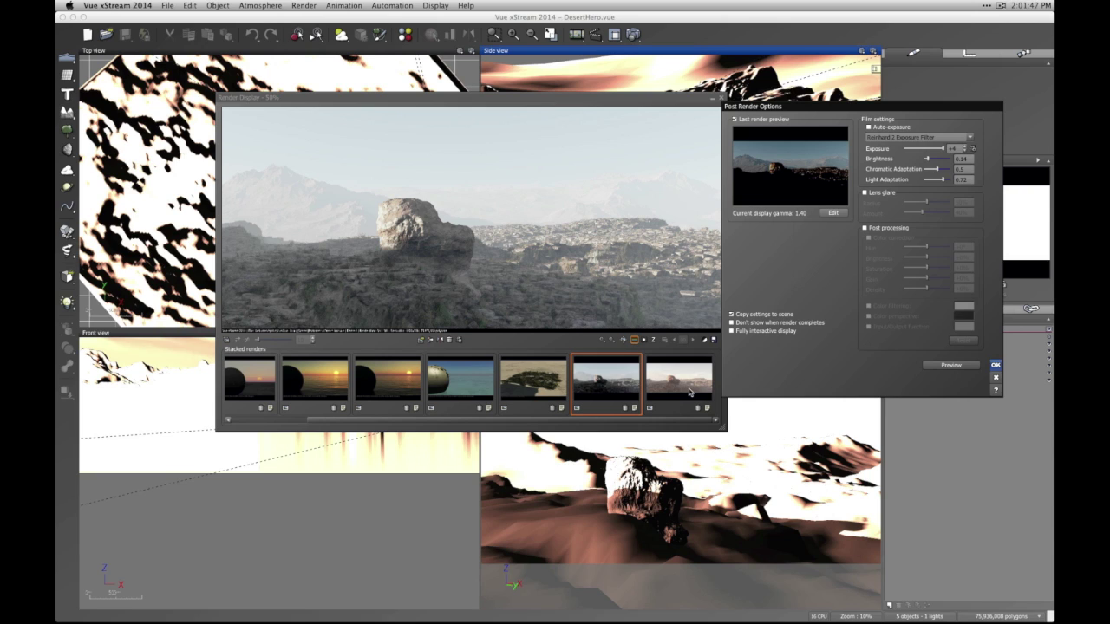
pyautogui.press('Return')
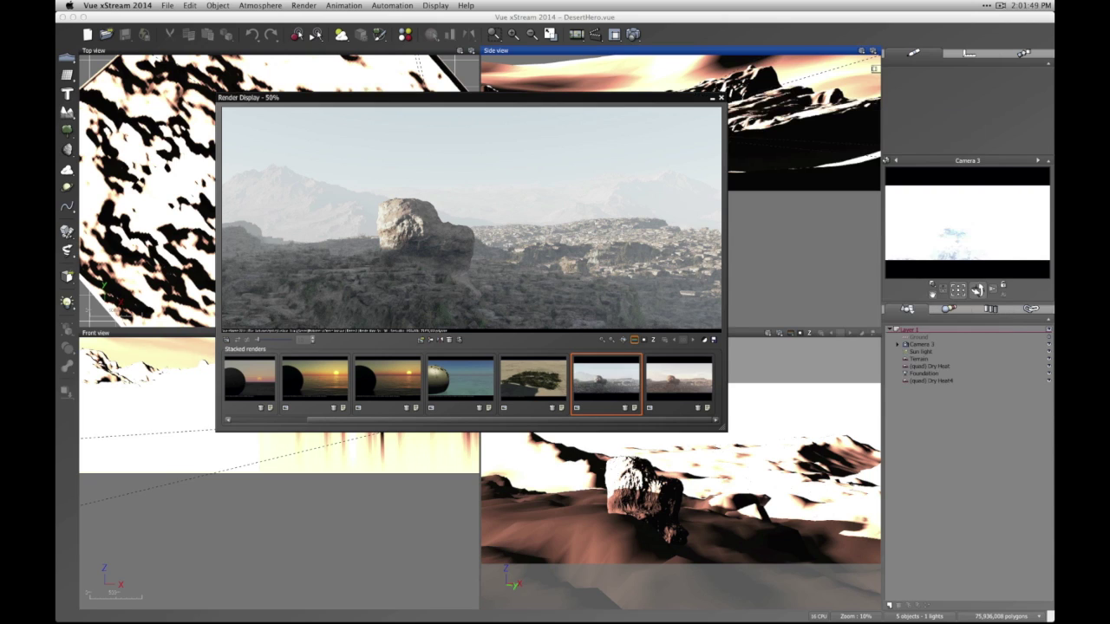
pyautogui.click(624, 340)
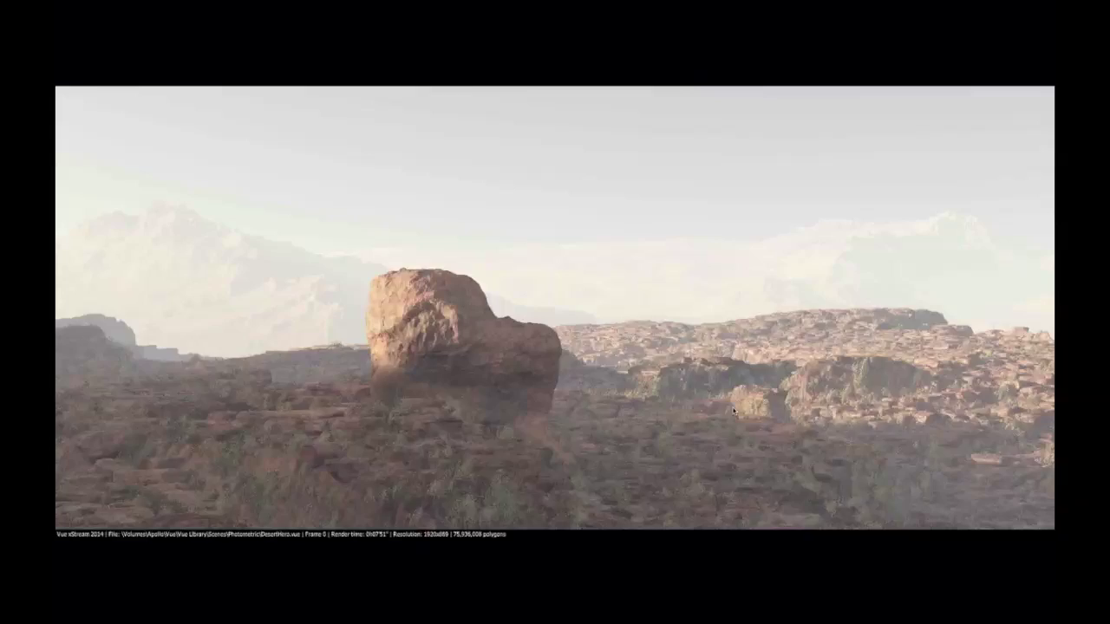
pyautogui.click(733, 411)
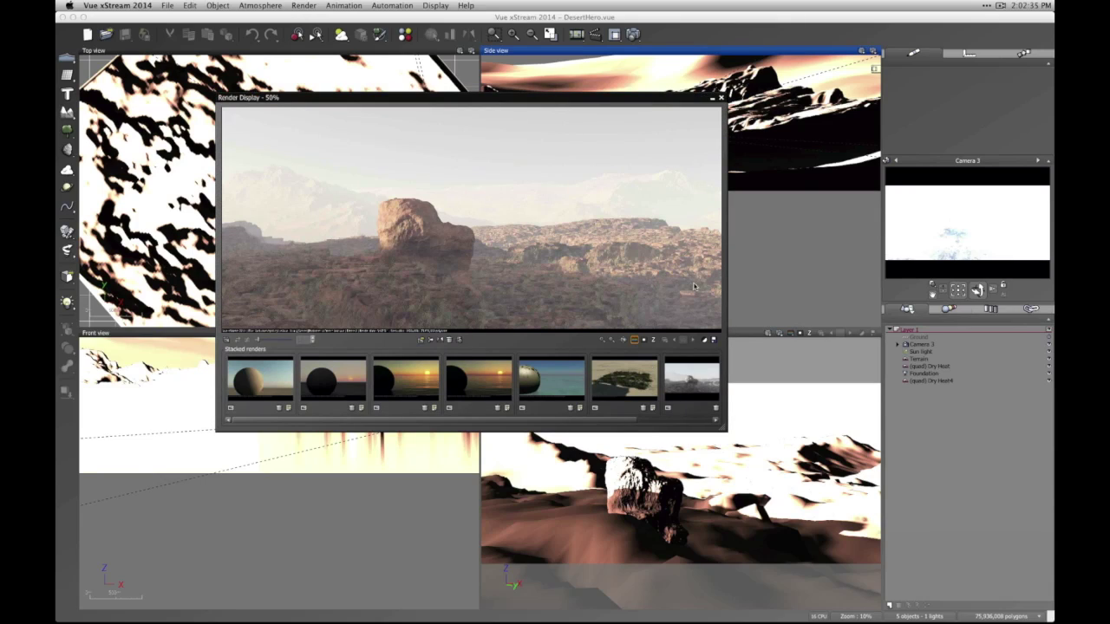
# - Close the render display and start a new scene with the Default atmosphere
pyautogui.click(721, 98)
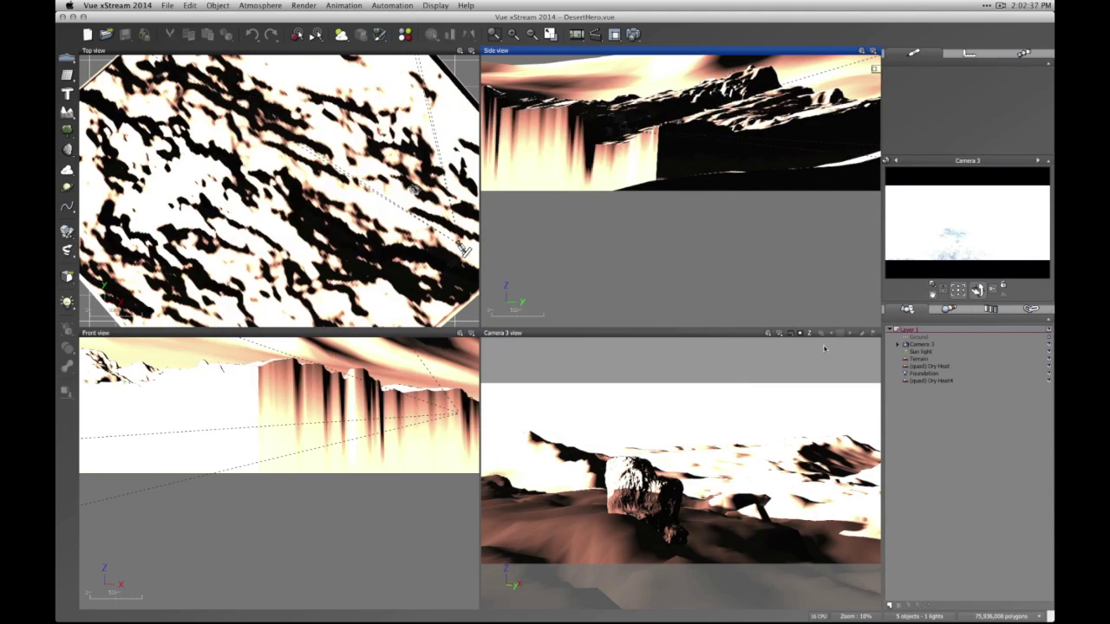
pyautogui.click(86, 36)
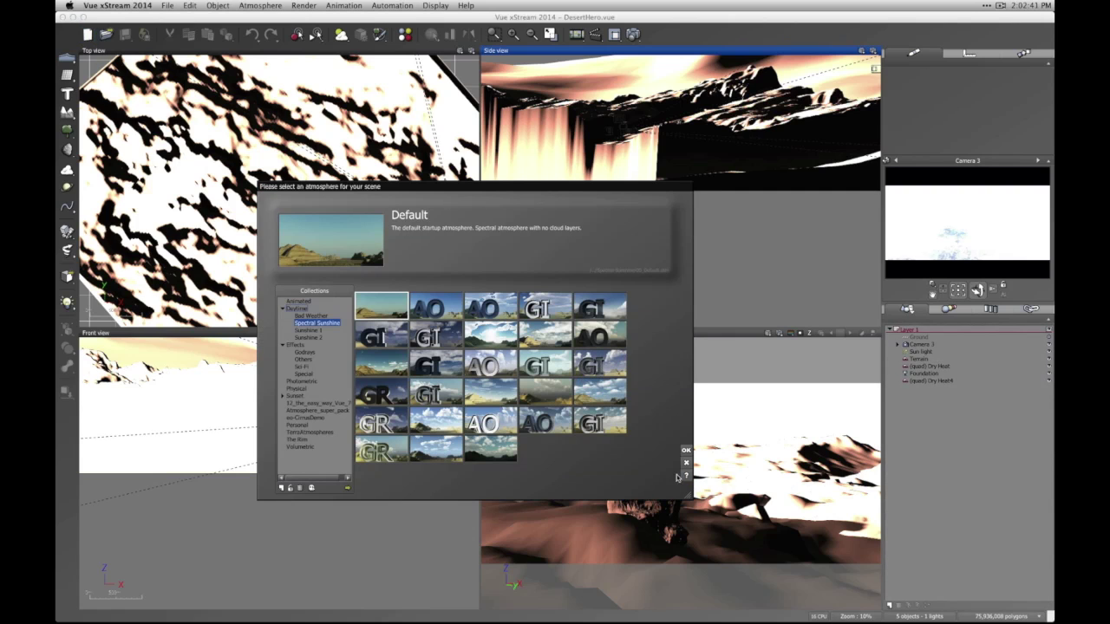
pyautogui.click(690, 452)
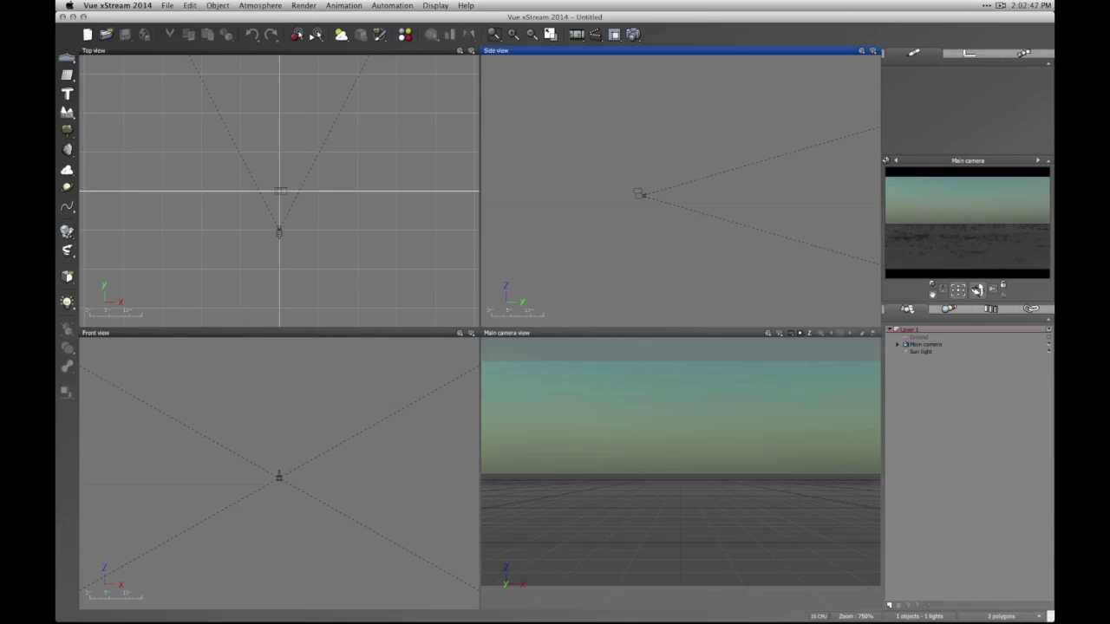
pyautogui.press('super+Tab')
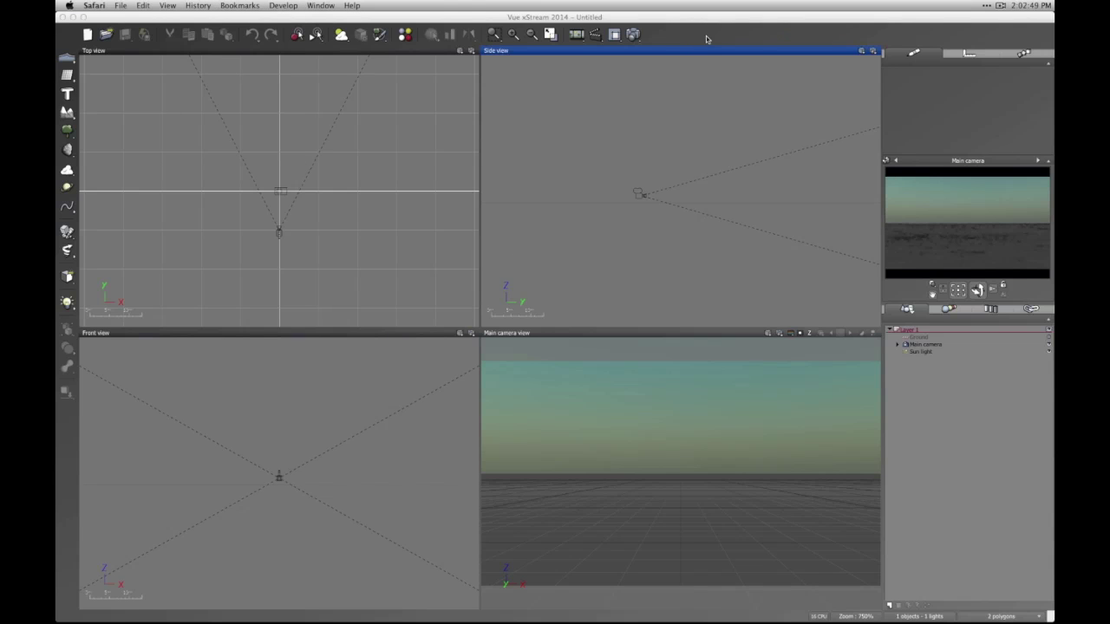
pyautogui.press('super+Tab')
# - Add a point light to the new untitled scene from the left toolbar
pyautogui.click(67, 302)
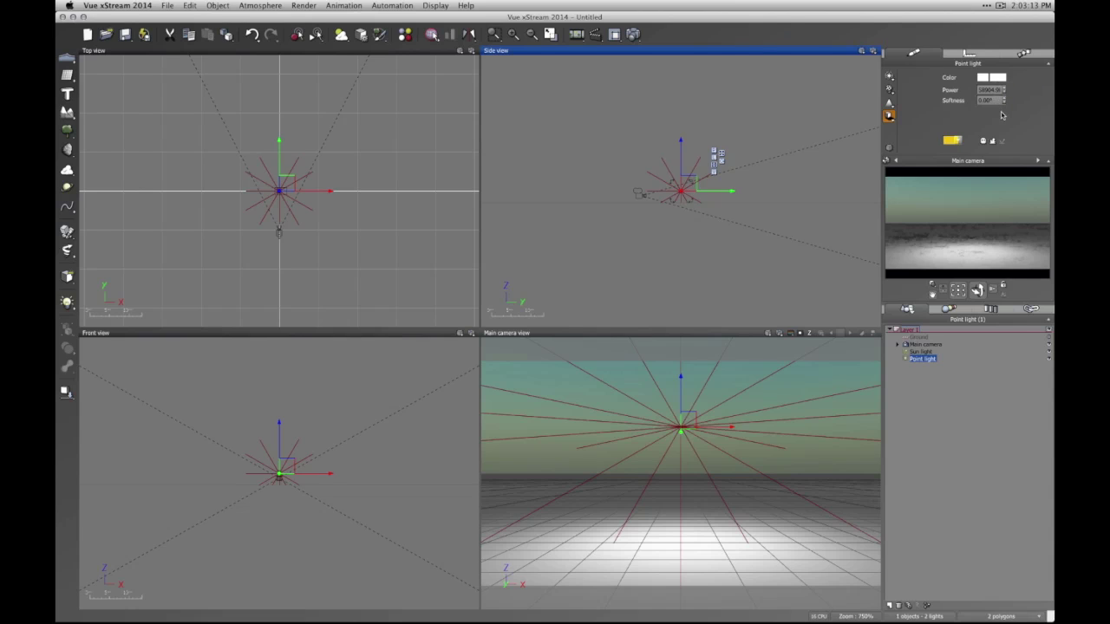
# - Set the point light's photometric colour to Tungsten photographic
pyautogui.doubleClick(924, 363)
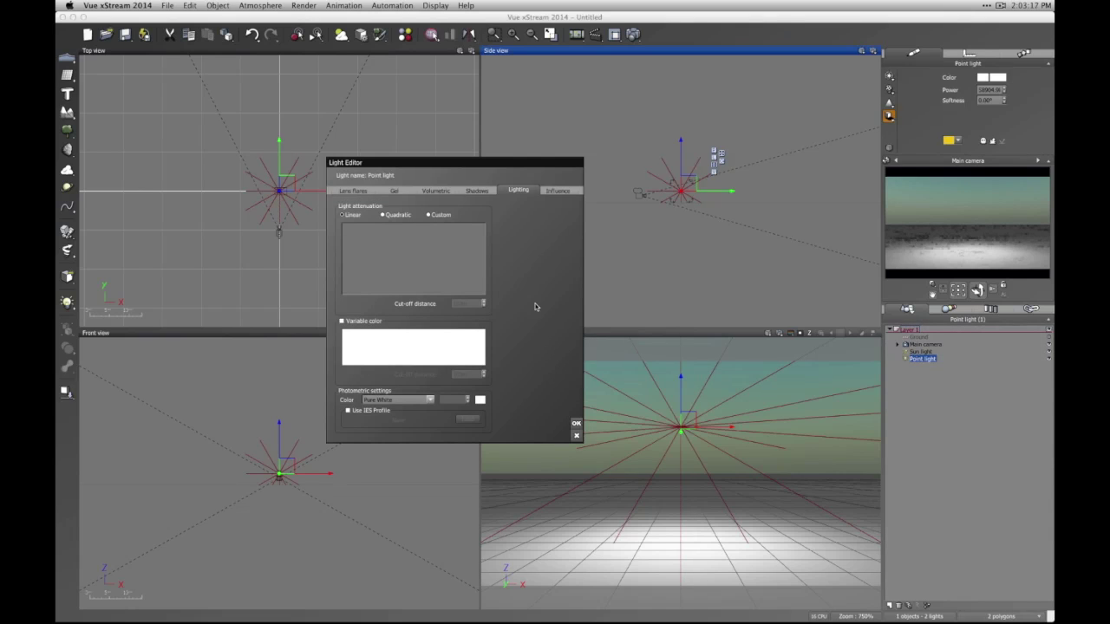
pyautogui.click(368, 400)
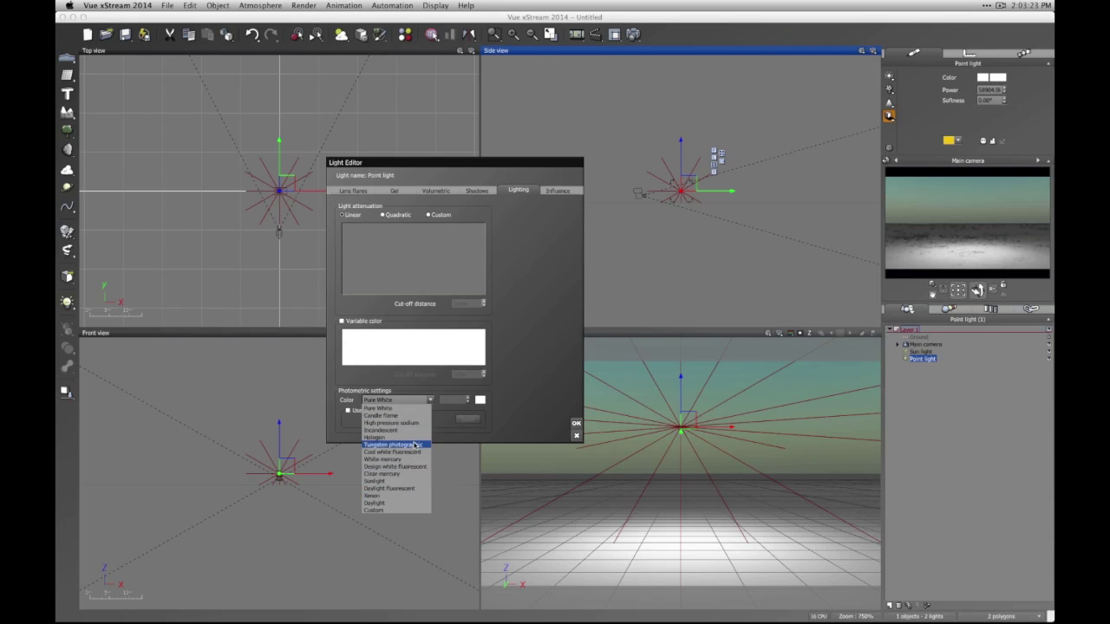
pyautogui.click(414, 445)
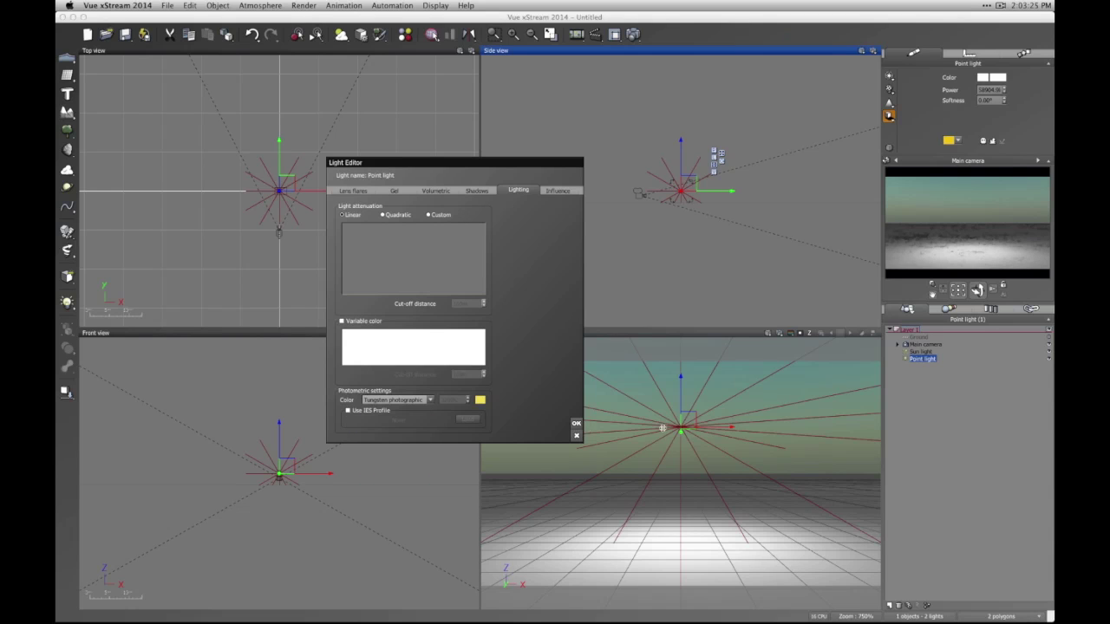
pyautogui.click(577, 424)
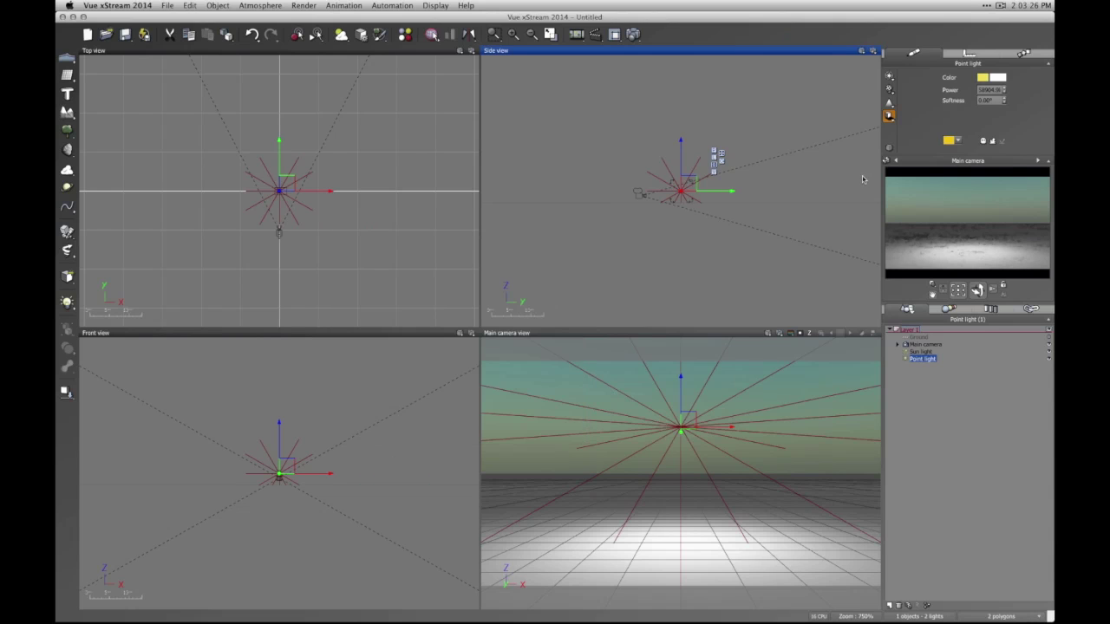
# - Tint the point light's colour light blue, then deselect it
pyautogui.click(997, 78)
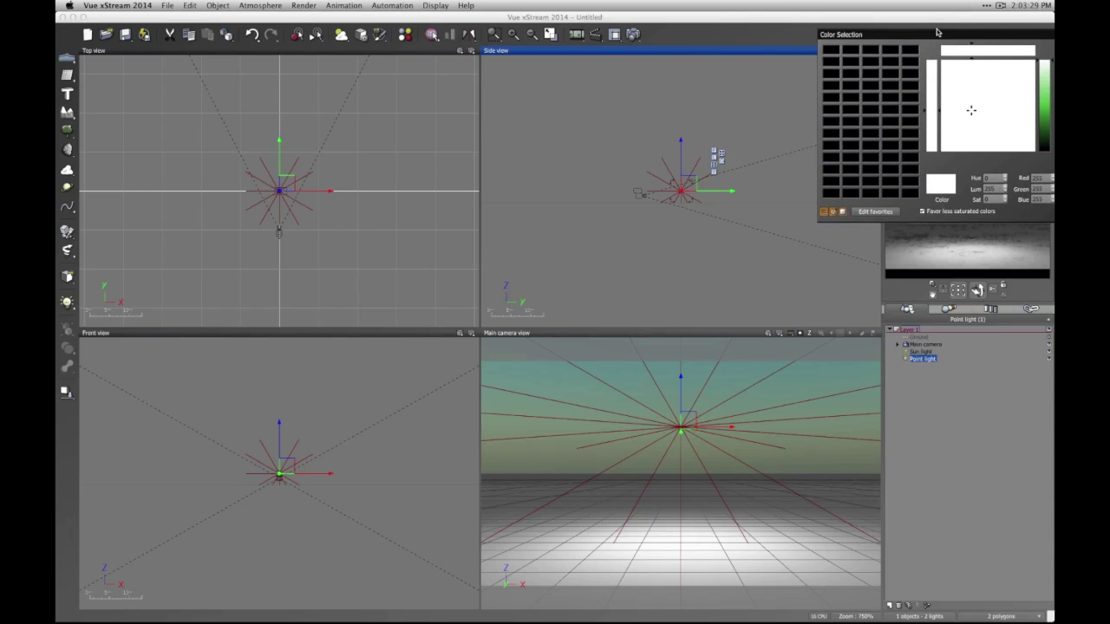
pyautogui.moveTo(919, 87)
pyautogui.mouseDown()
pyautogui.moveTo(885, 108)
pyautogui.moveTo(897, 112)
pyautogui.mouseUp()
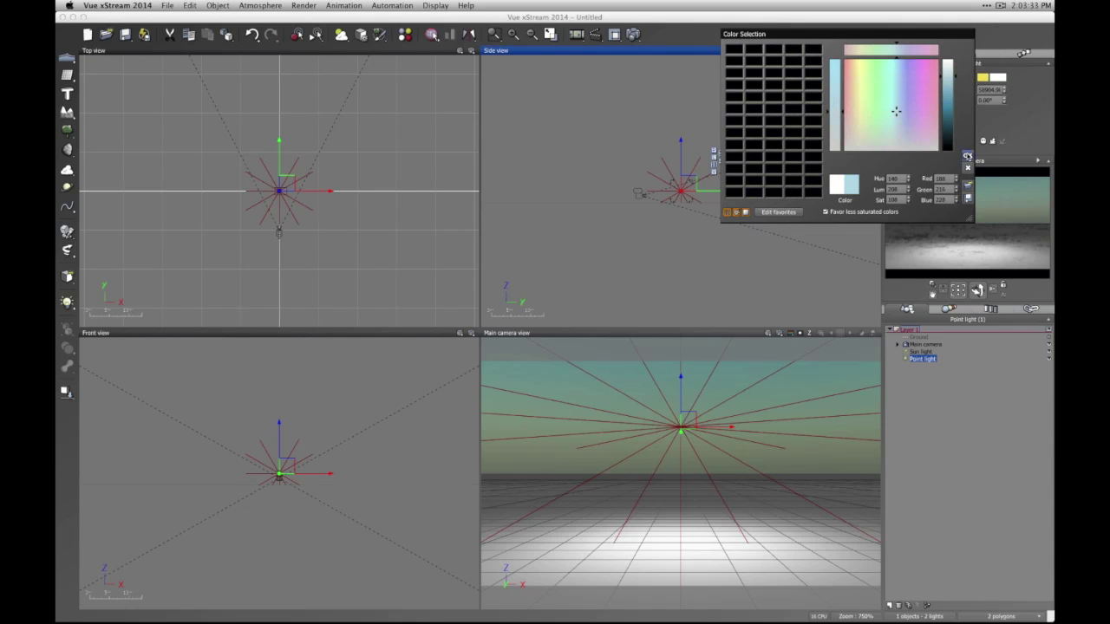
pyautogui.click(967, 155)
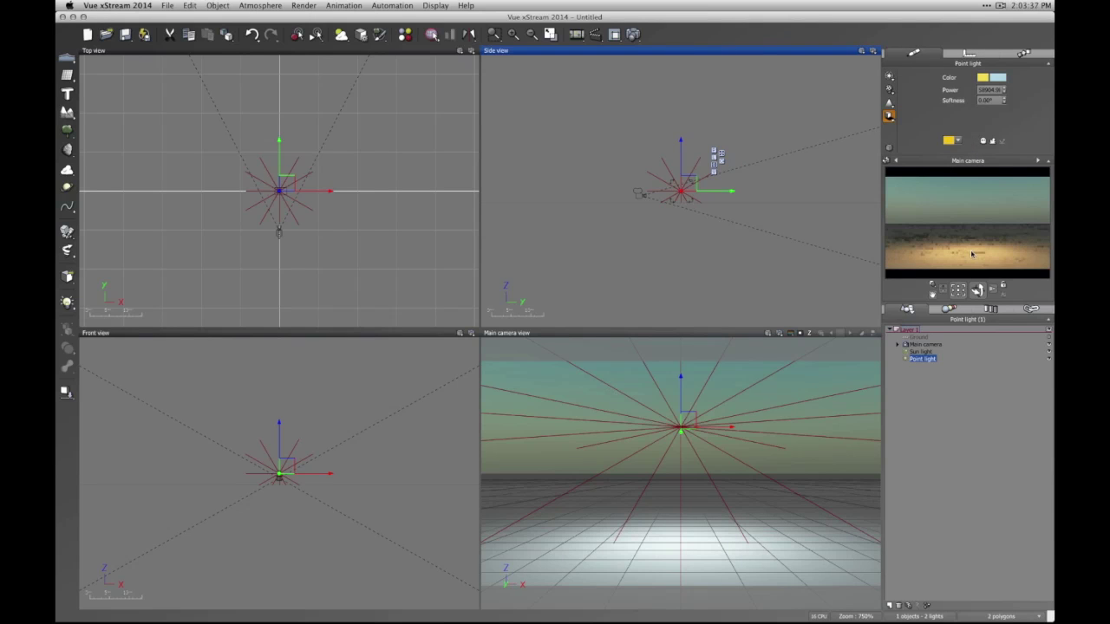
pyautogui.click(954, 459)
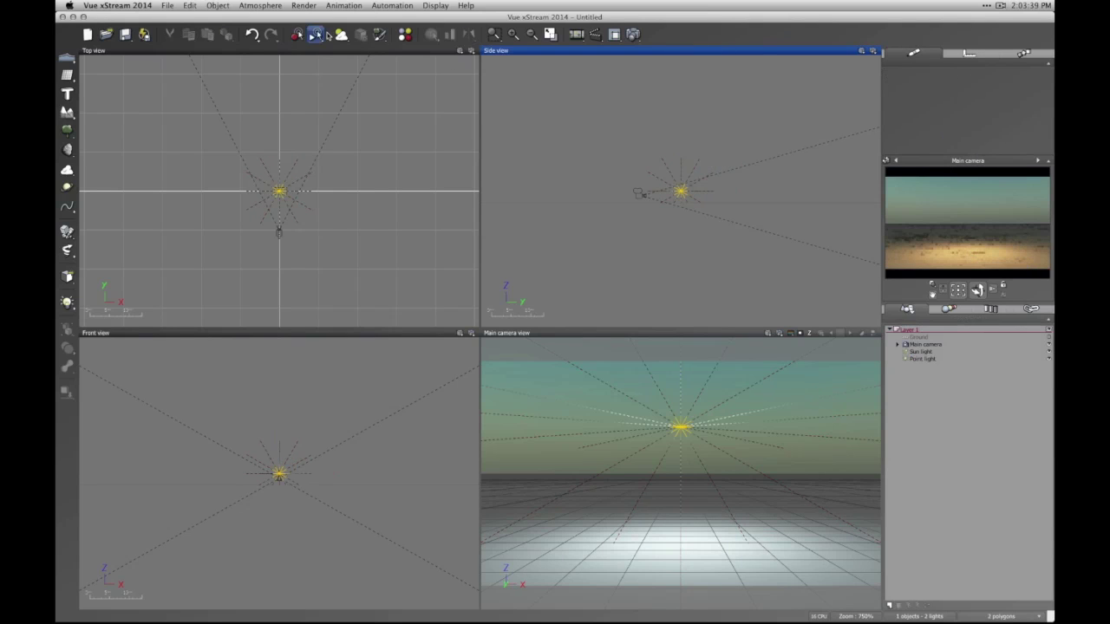
# - Use the Photometric spectral atmosphere model with automatic atmosphere and camera exposure adjustment
pyautogui.press('F4')
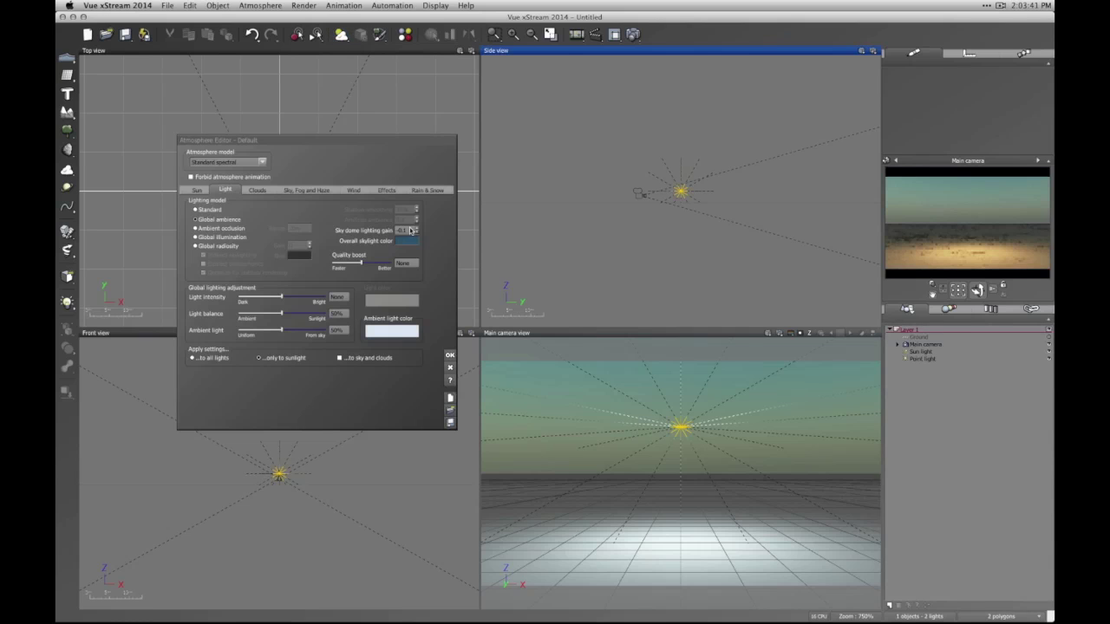
pyautogui.click(260, 162)
pyautogui.click(226, 170)
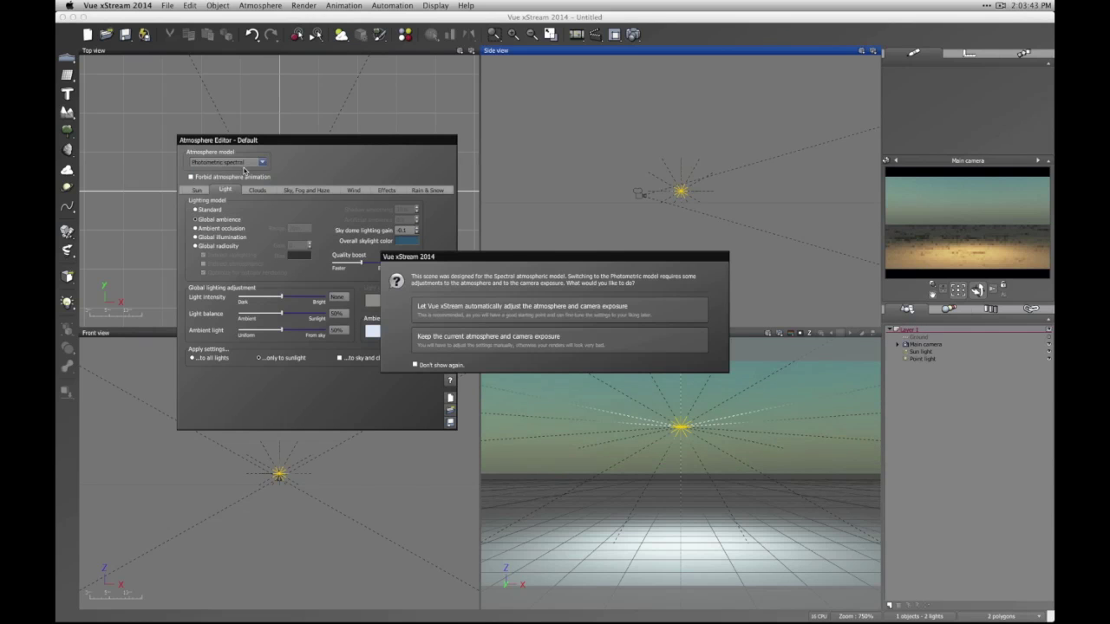
pyautogui.click(575, 312)
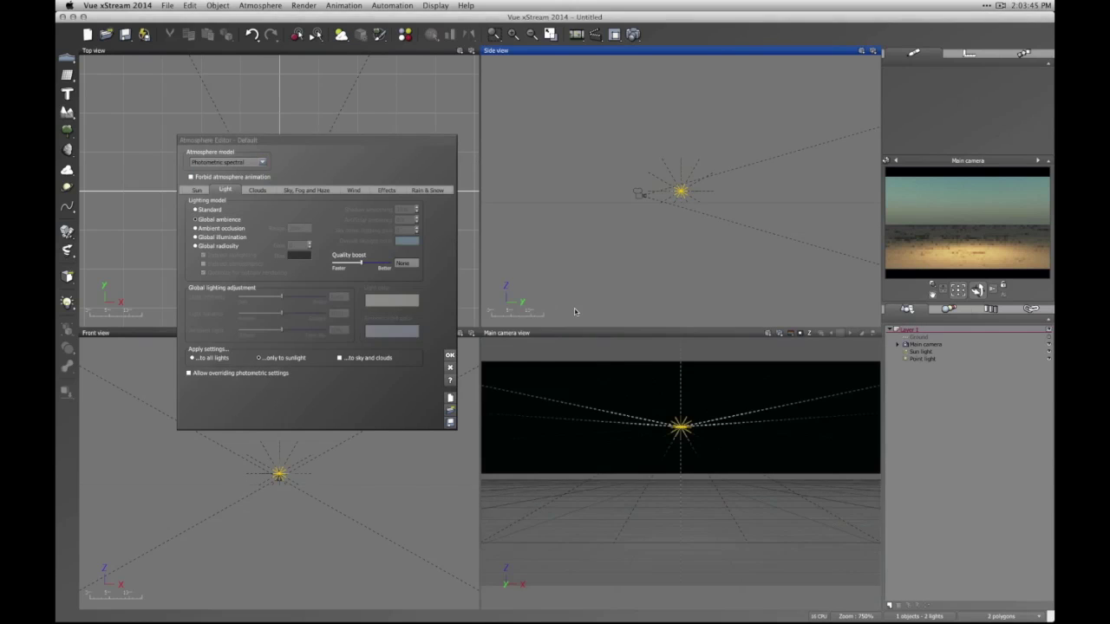
pyautogui.click(448, 355)
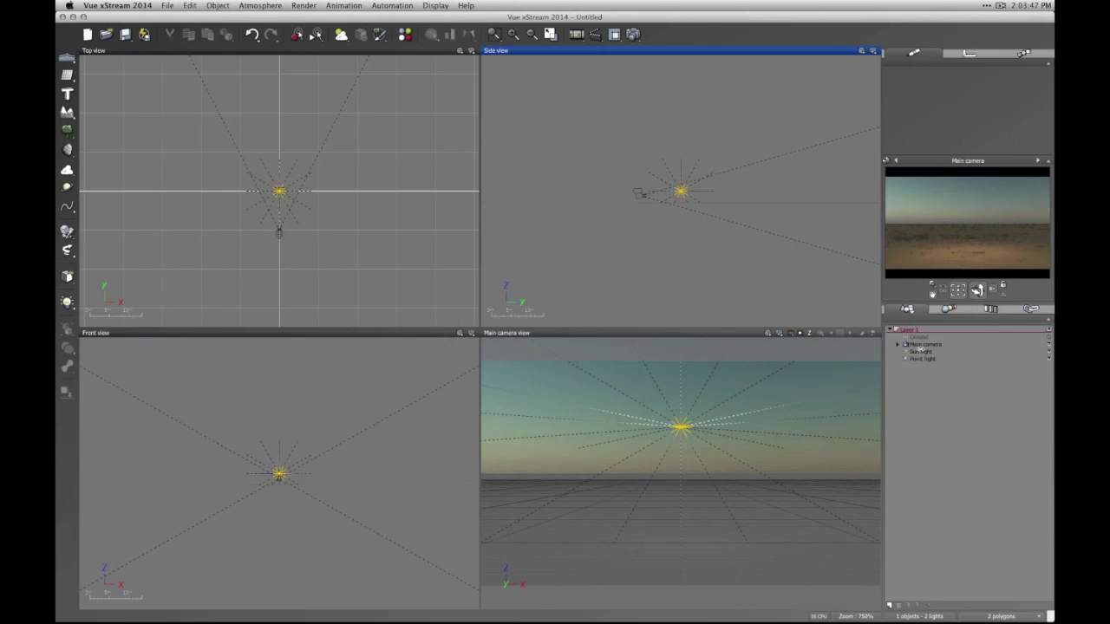
# - Render the scene to screen at Final quality (800x450), then close the finished render
pyautogui.click(575, 33)
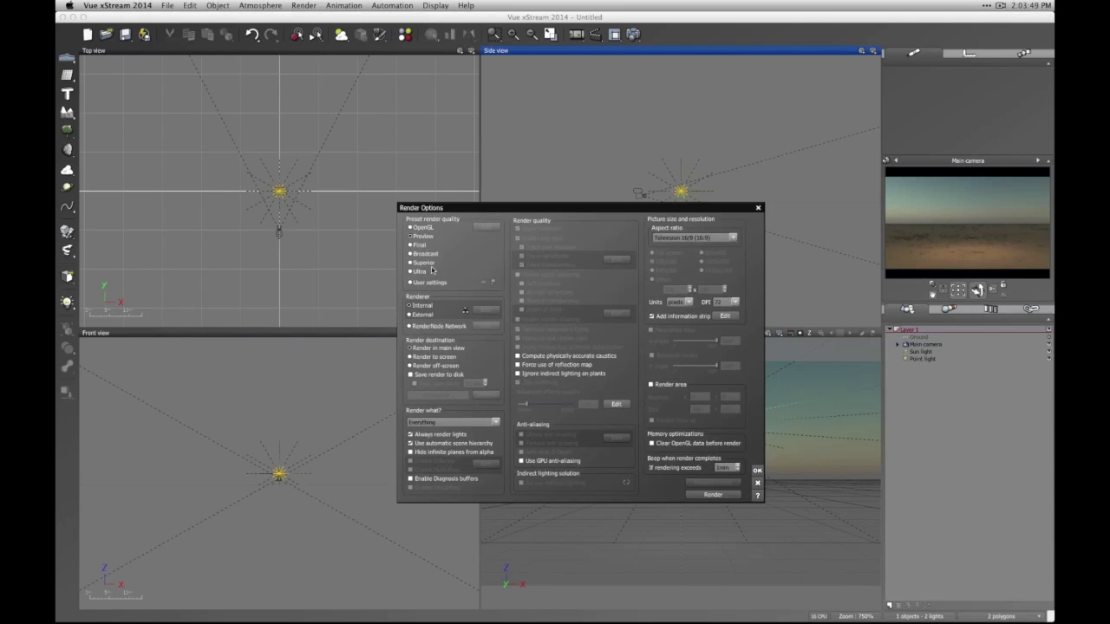
pyautogui.click(416, 245)
pyautogui.click(434, 356)
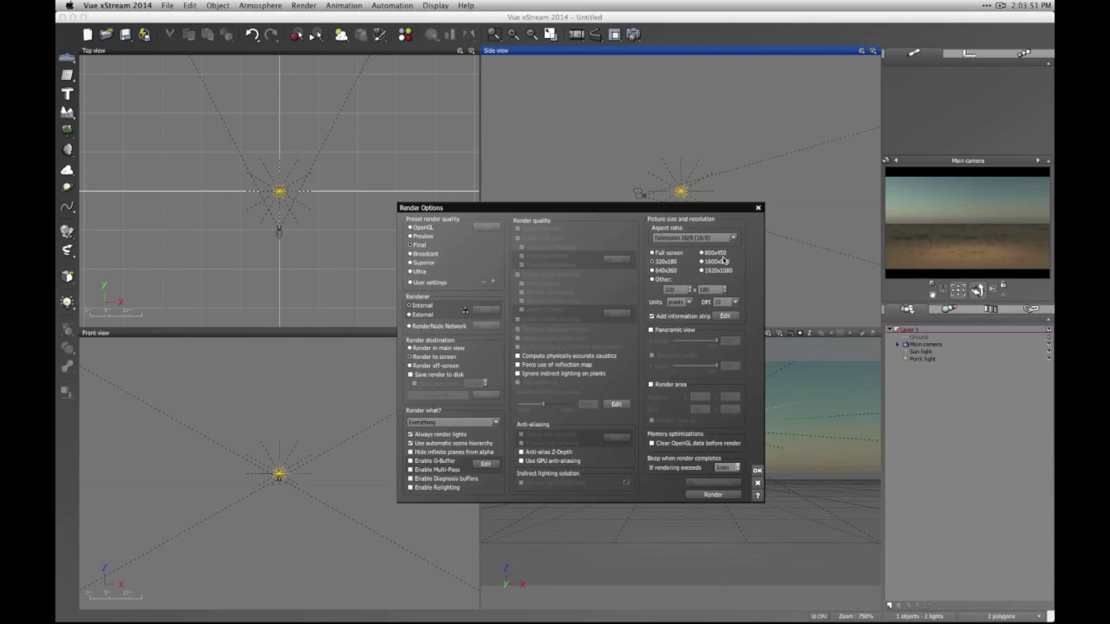
pyautogui.click(721, 495)
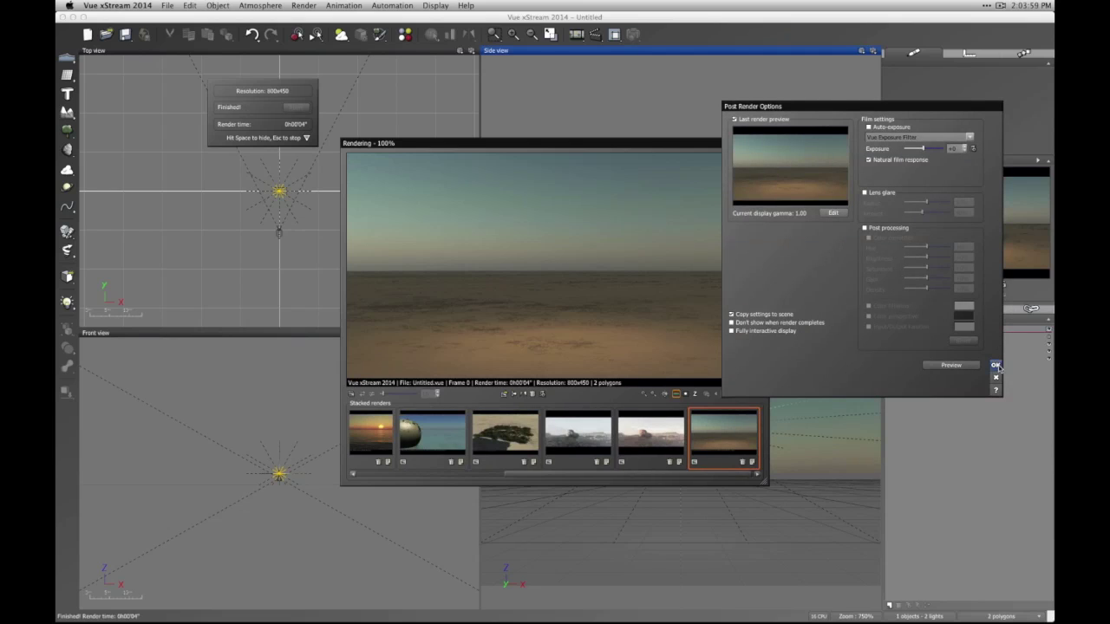
pyautogui.click(995, 365)
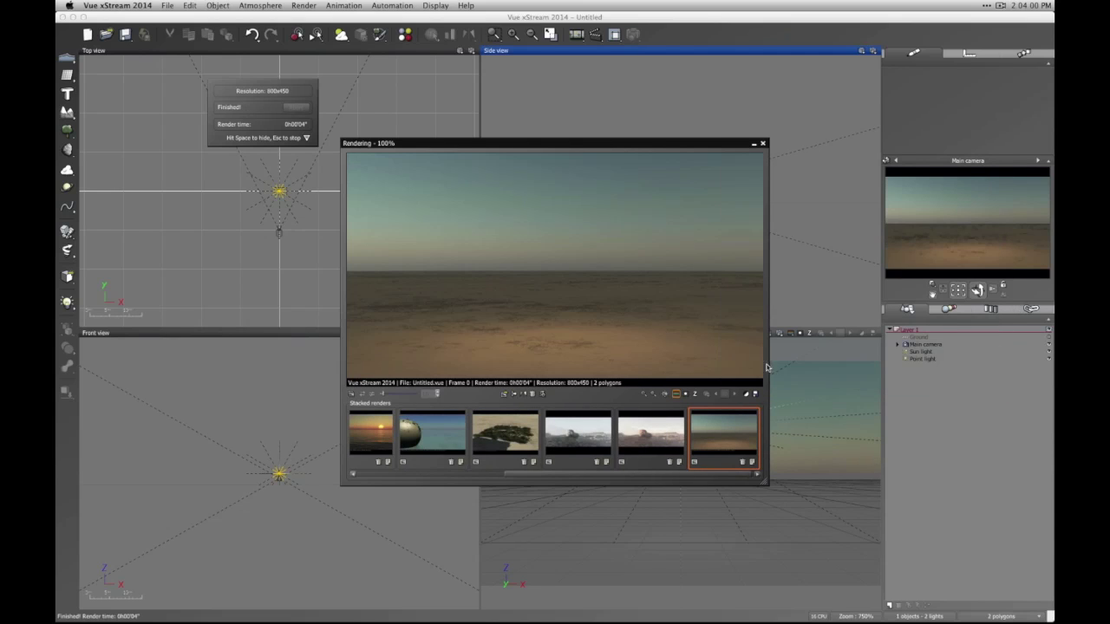
pyautogui.click(762, 144)
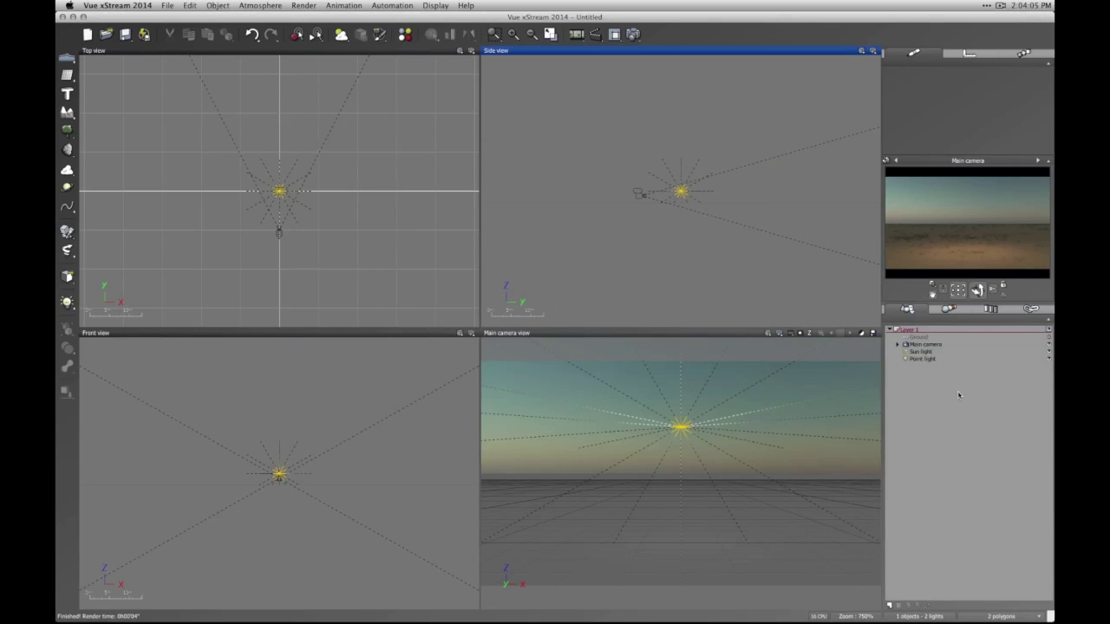
# - Turn on an IES profile for the point light, browsing the 250W and 400W MH lamp profiles
pyautogui.doubleClick(923, 358)
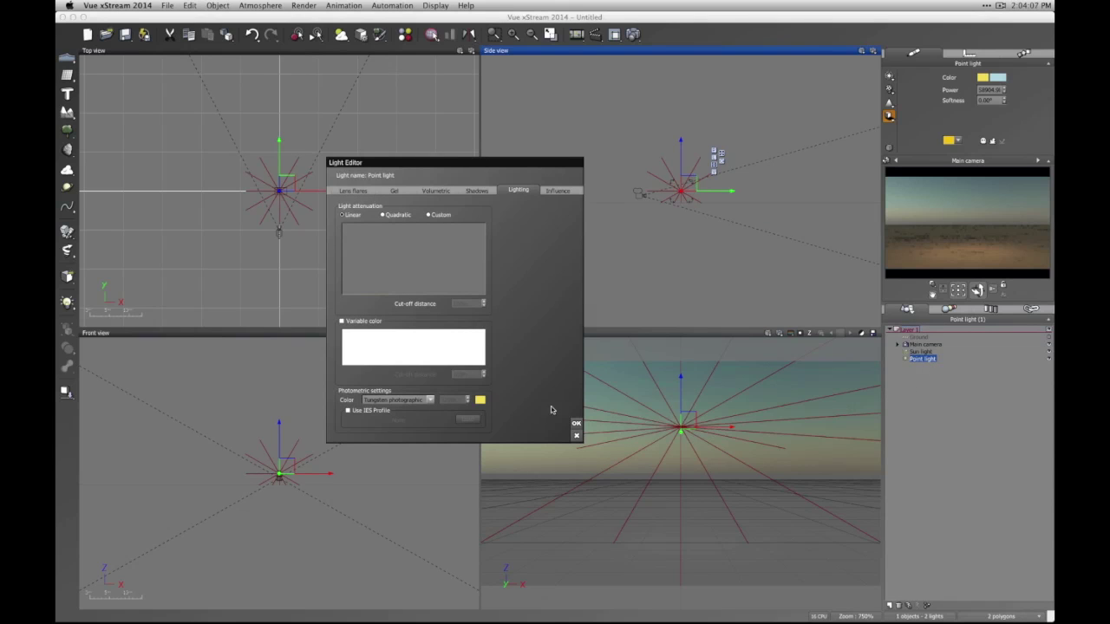
pyautogui.click(358, 411)
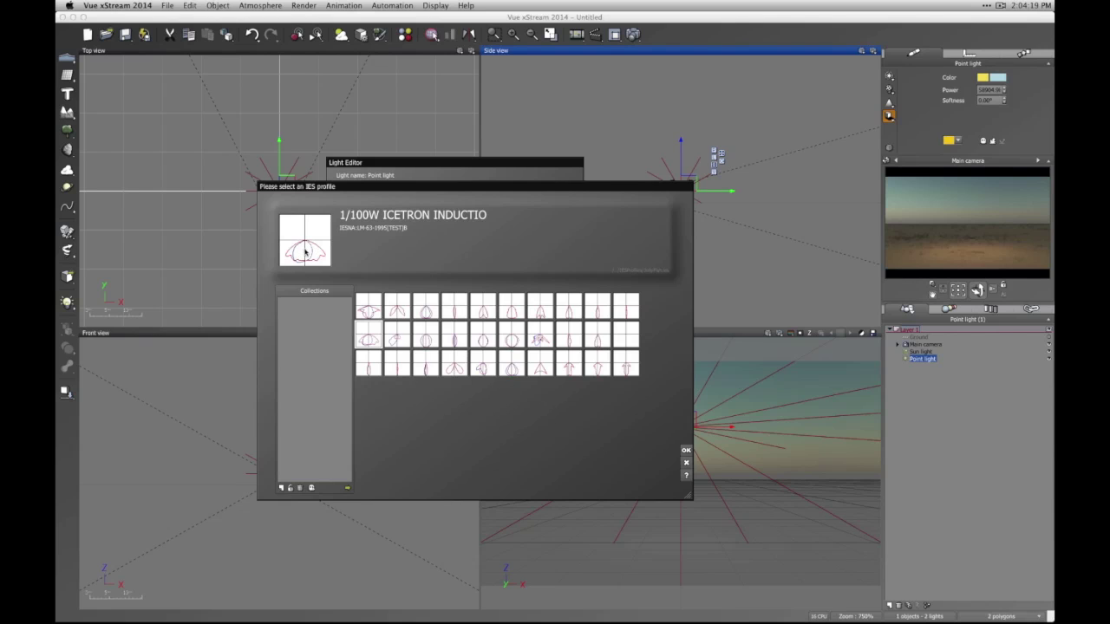
pyautogui.click(541, 339)
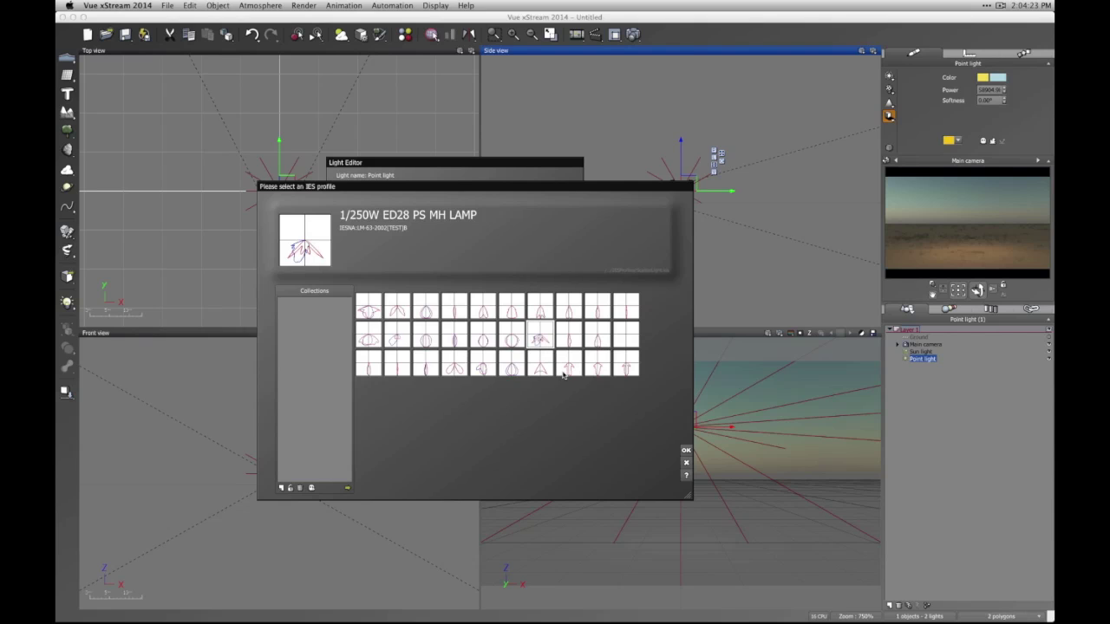
pyautogui.click(483, 368)
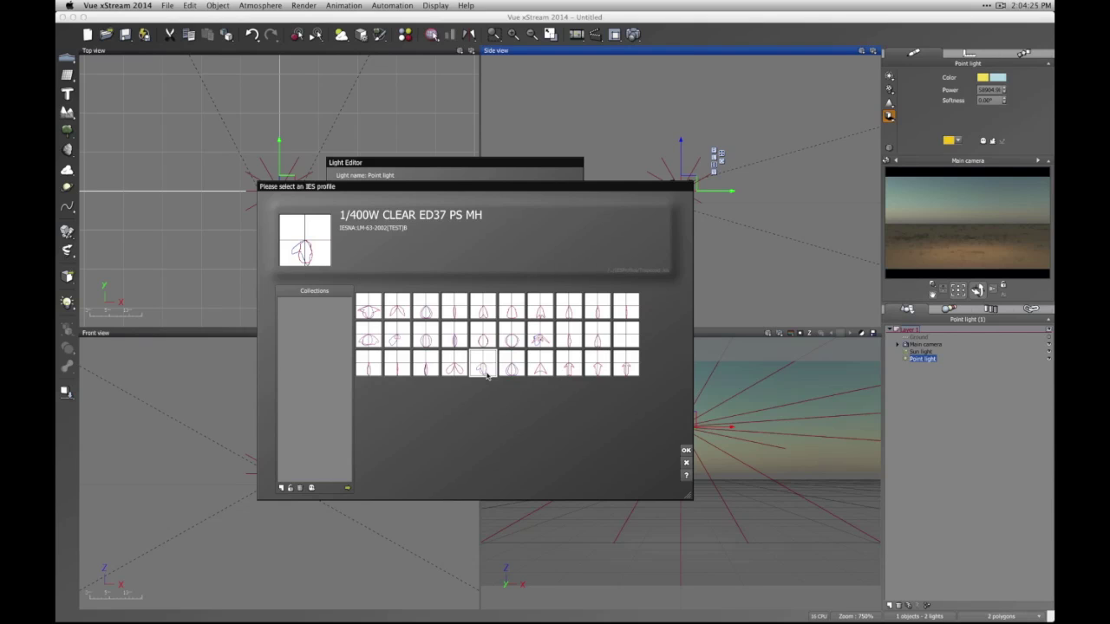
pyautogui.click(686, 452)
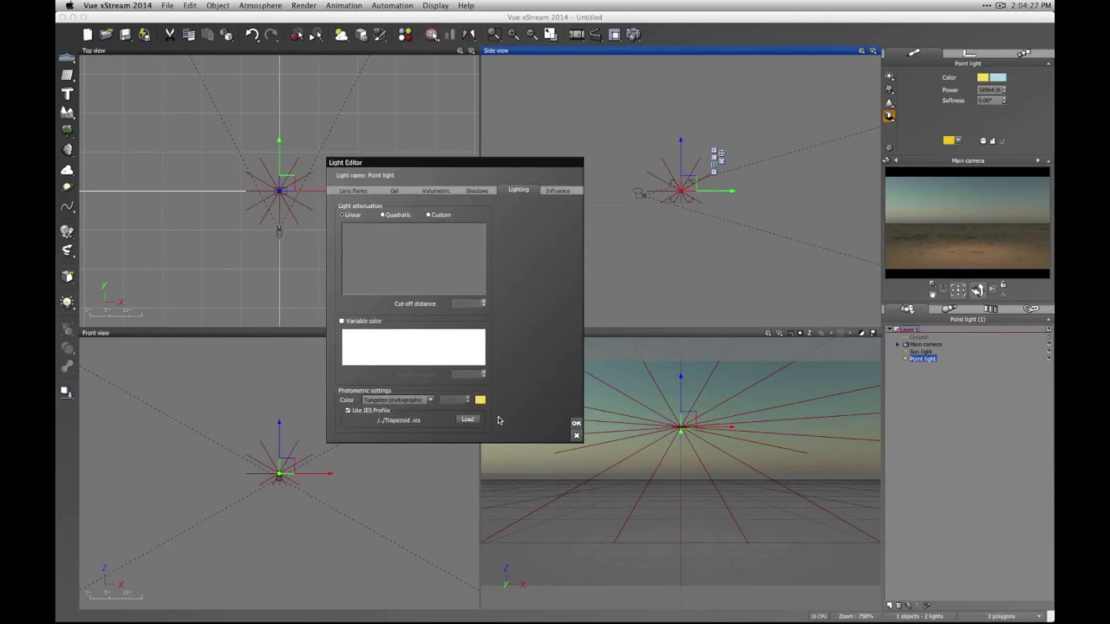
pyautogui.click(576, 424)
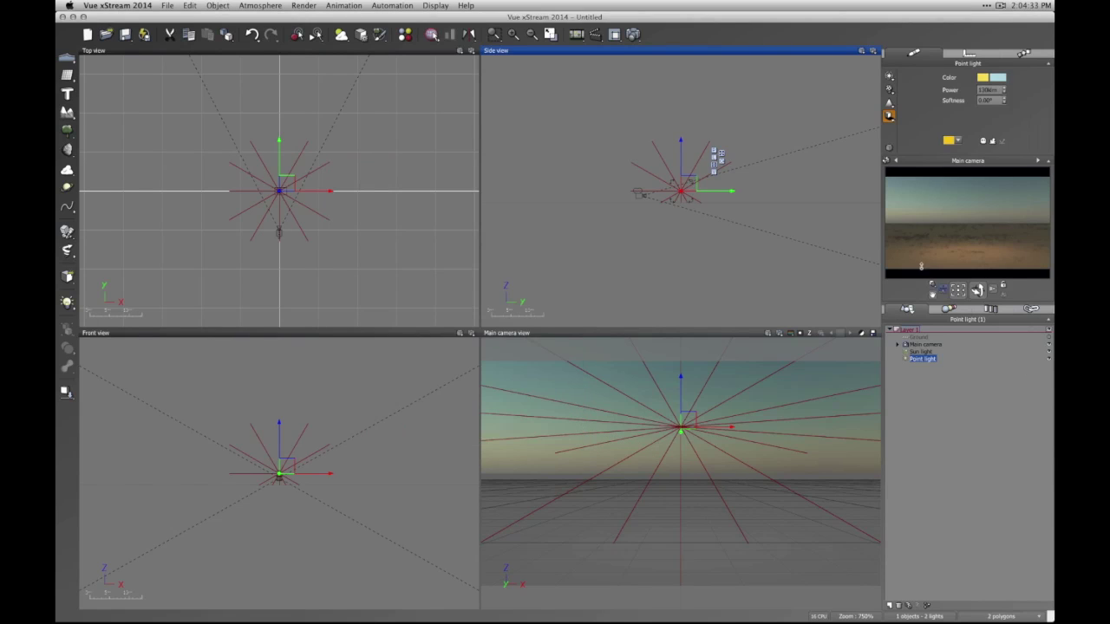
# - Re-render the scene, dismiss post-render options, close the render, and select the point light's Power value
pyautogui.click(633, 34)
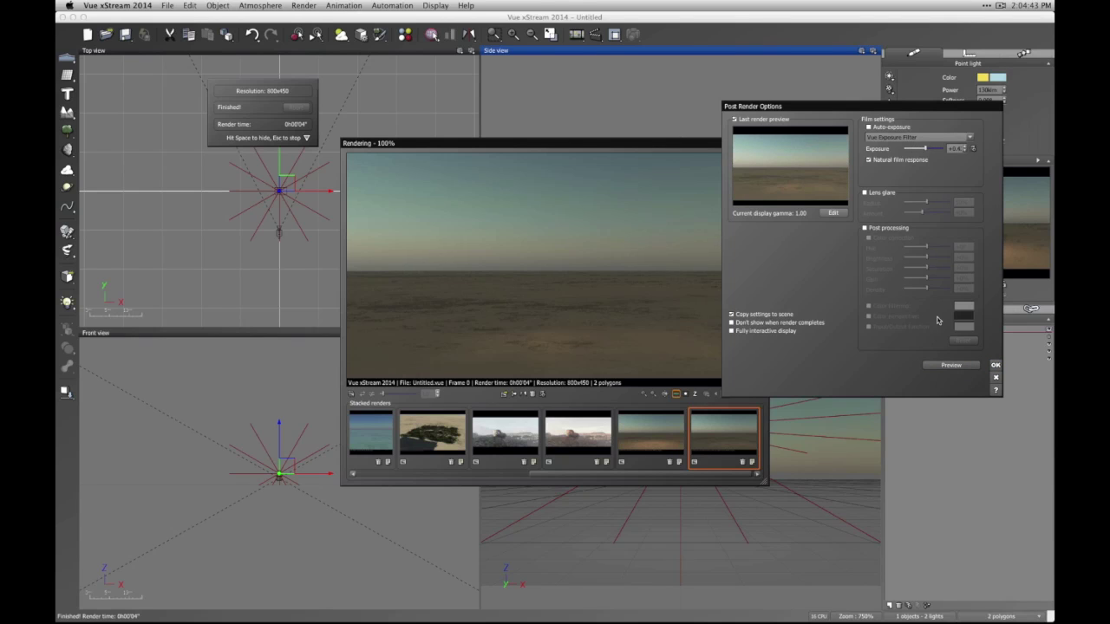
pyautogui.click(996, 376)
pyautogui.click(762, 143)
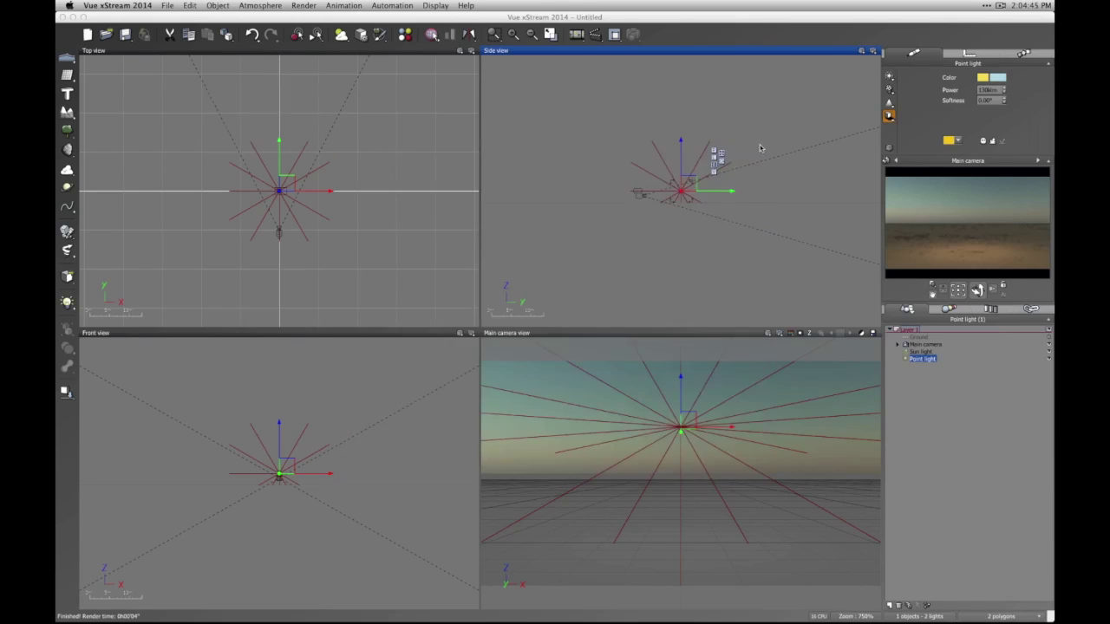
pyautogui.doubleClick(1000, 90)
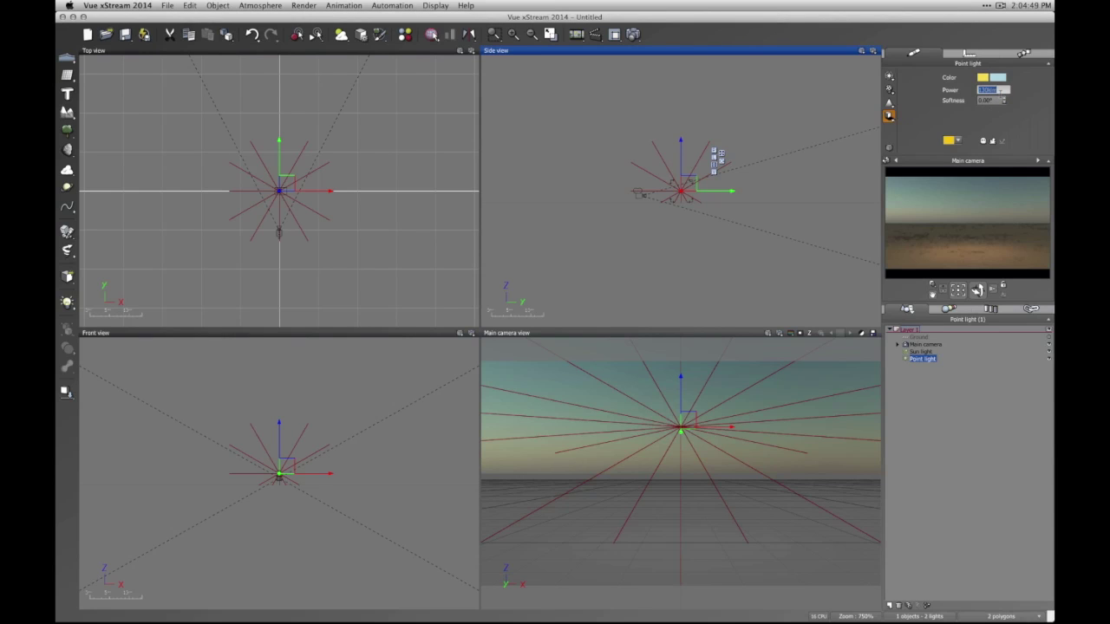
pyautogui.click(167, 5)
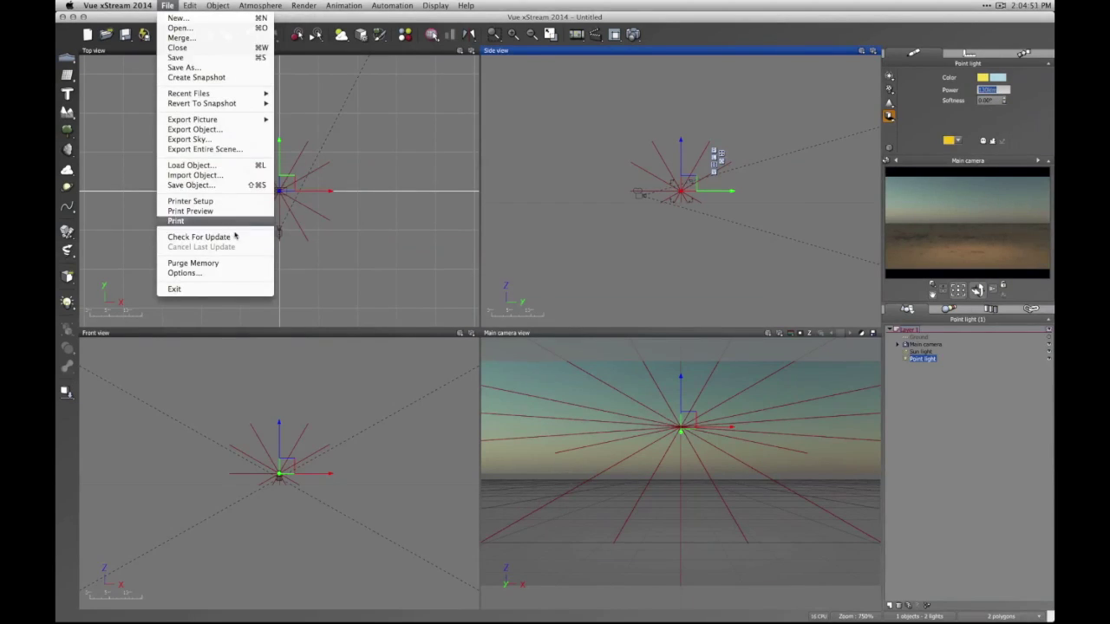
pyautogui.click(234, 278)
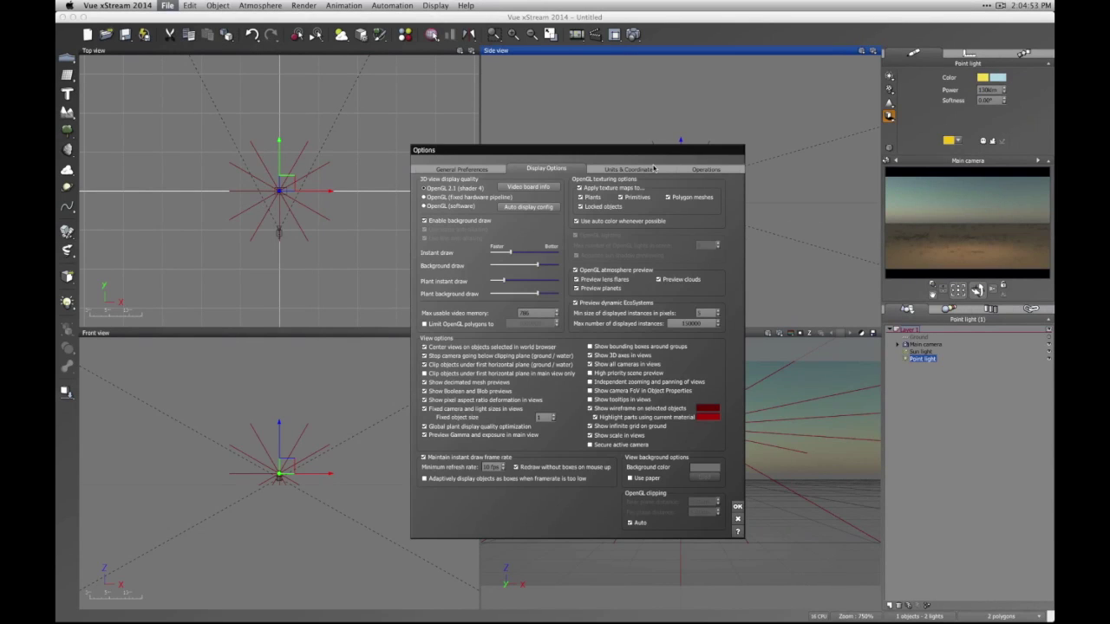
pyautogui.click(473, 170)
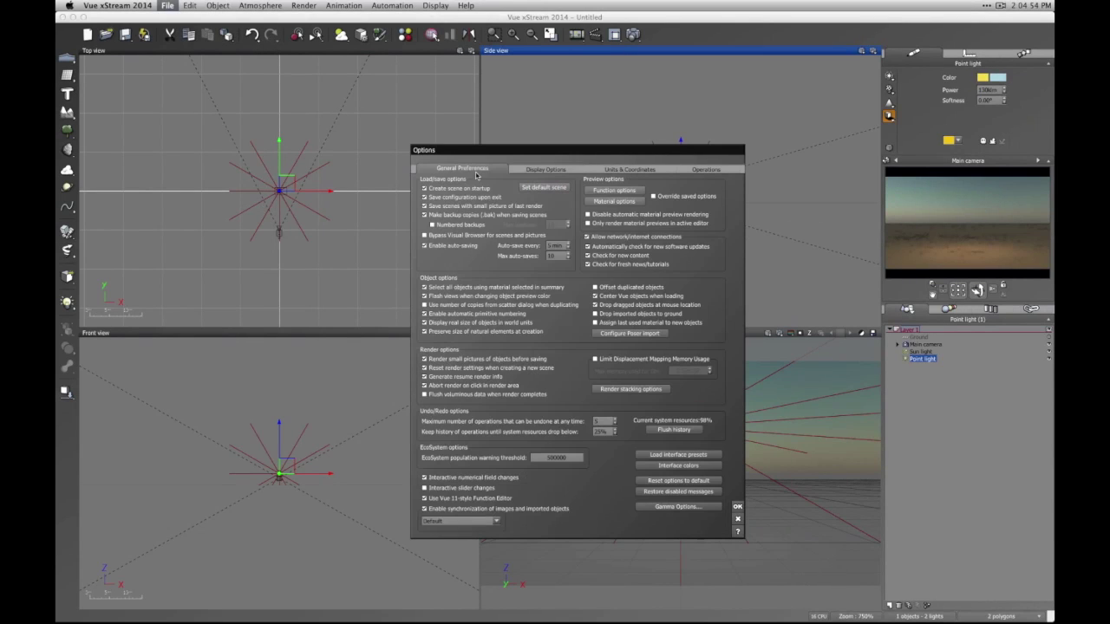
pyautogui.click(645, 170)
pyautogui.click(683, 329)
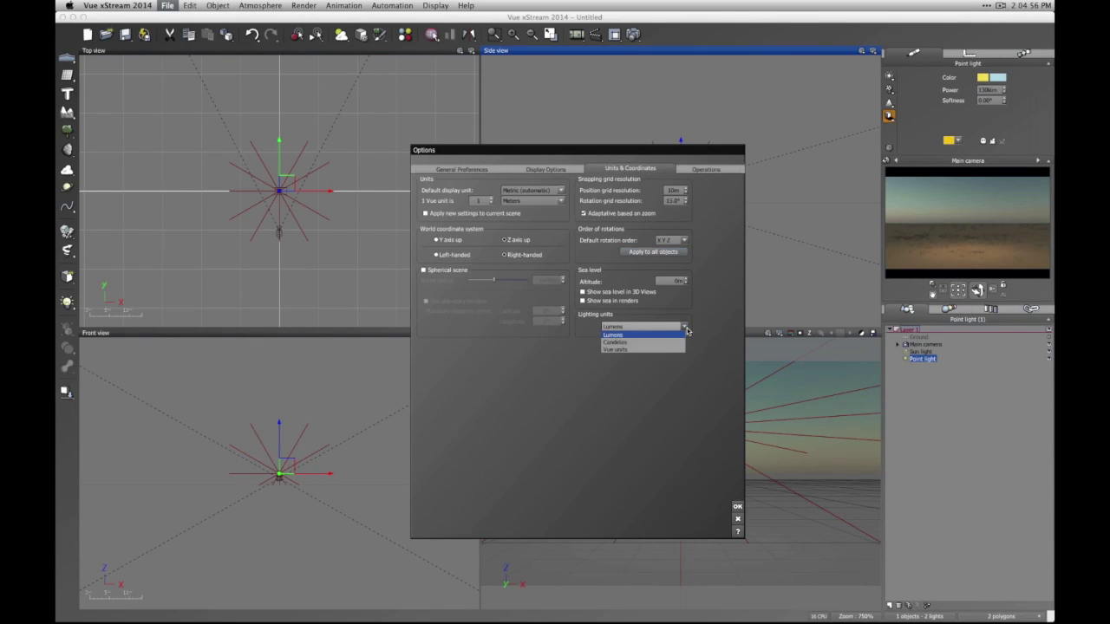
pyautogui.click(639, 346)
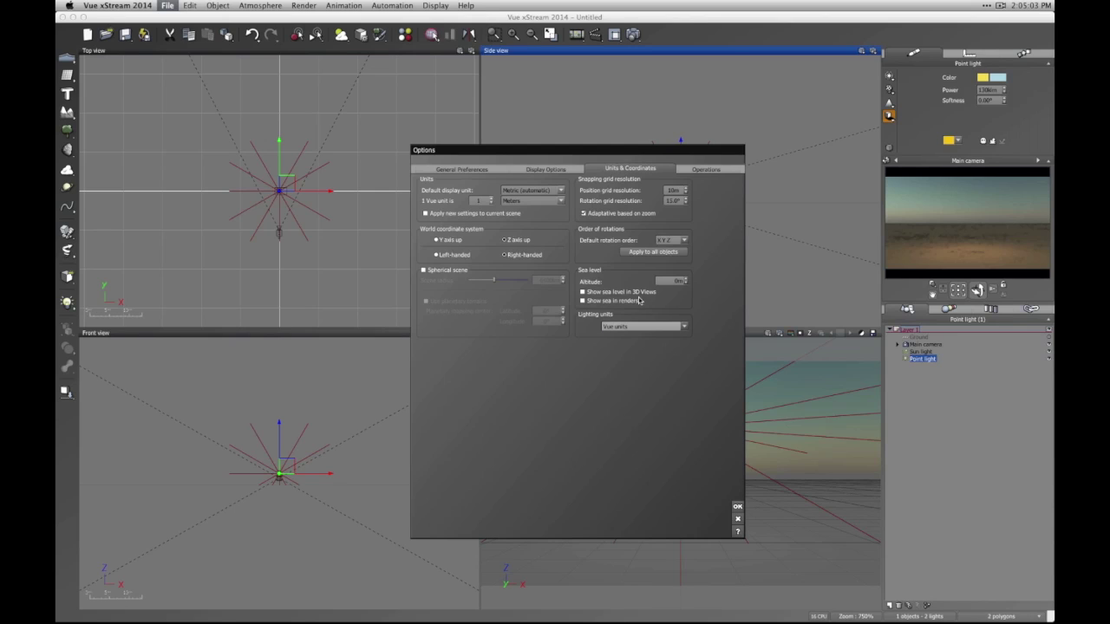
pyautogui.click(676, 327)
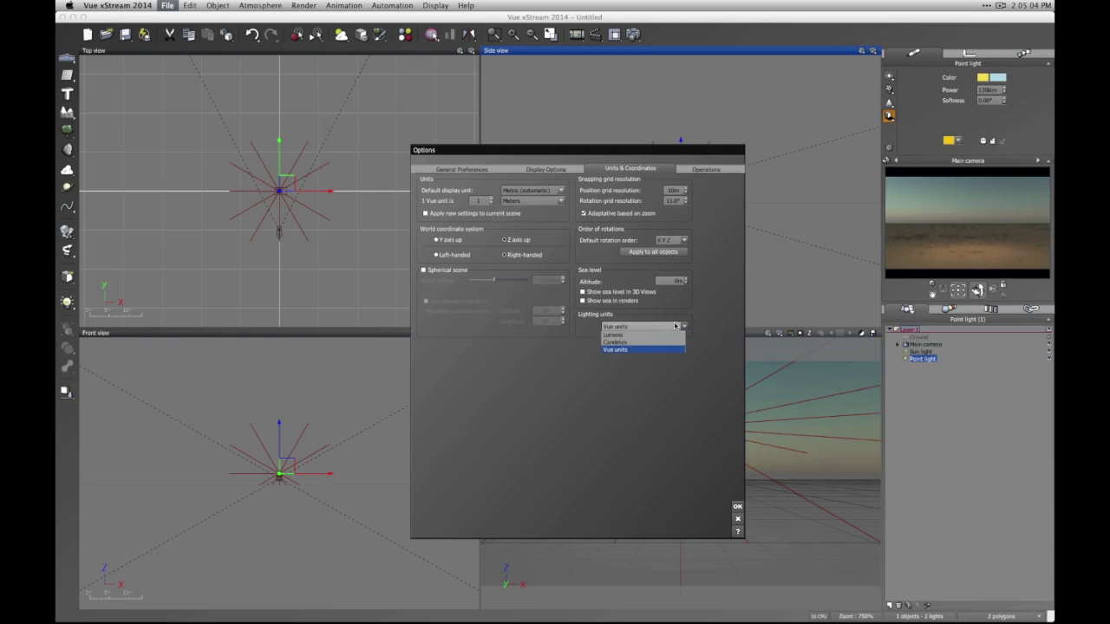
pyautogui.click(627, 342)
pyautogui.click(626, 329)
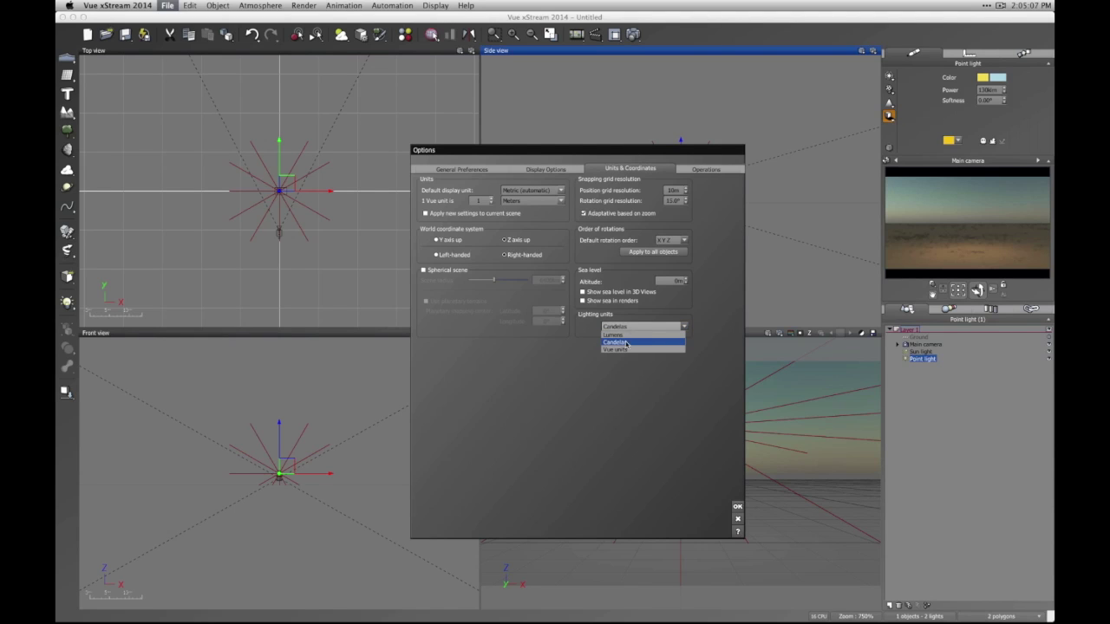
pyautogui.click(614, 335)
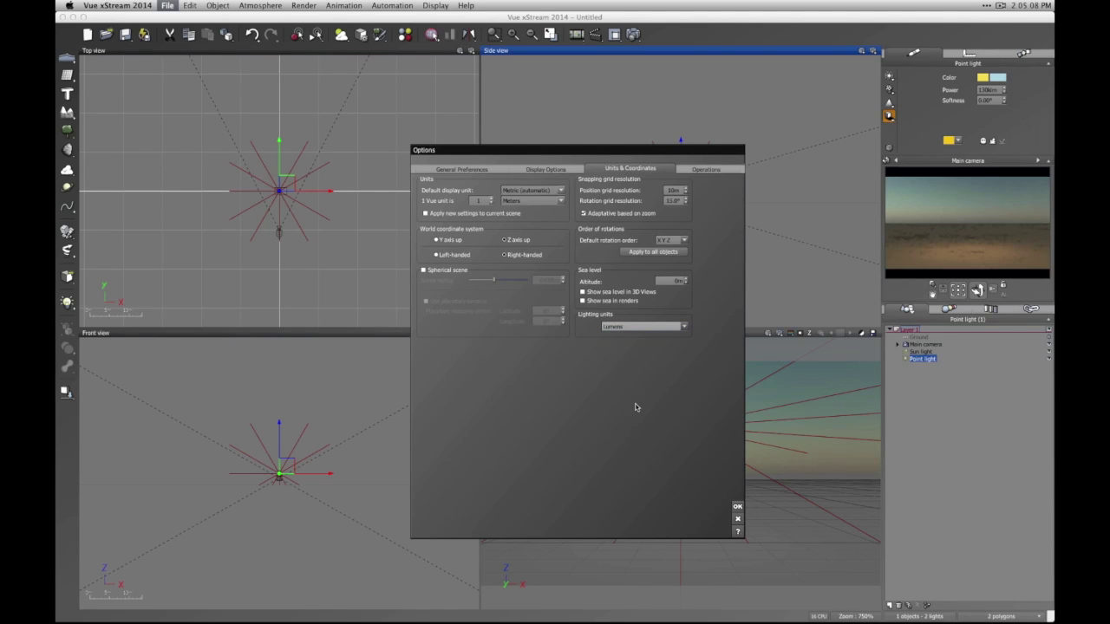
pyautogui.click(736, 508)
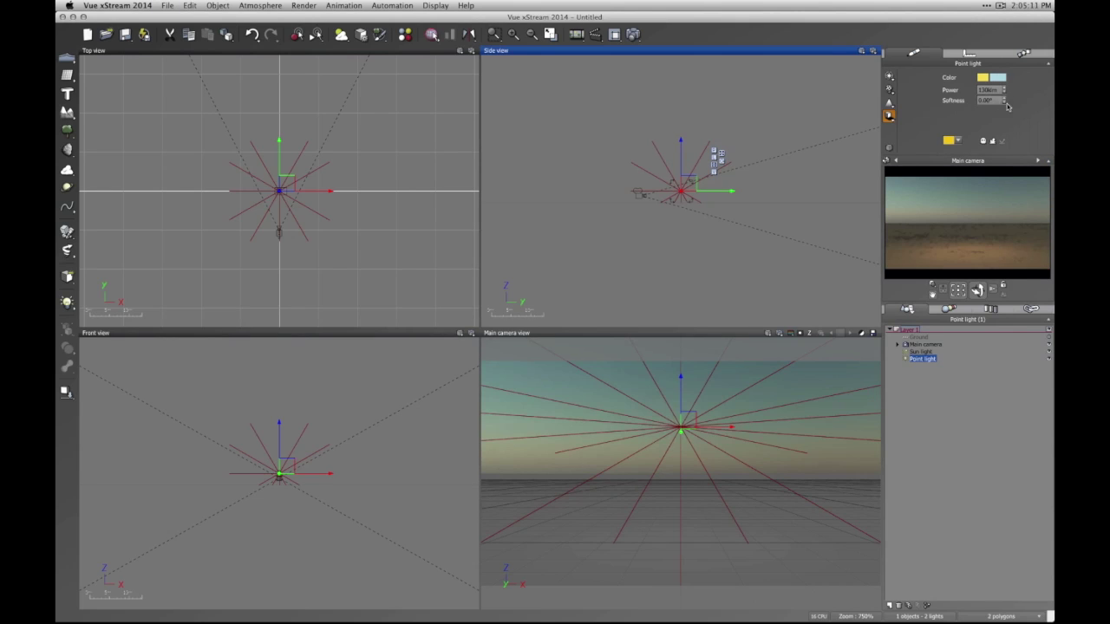
# - Drop the sun's pitch to -90° in the Atmosphere Editor, then select the point light
pyautogui.click(918, 352)
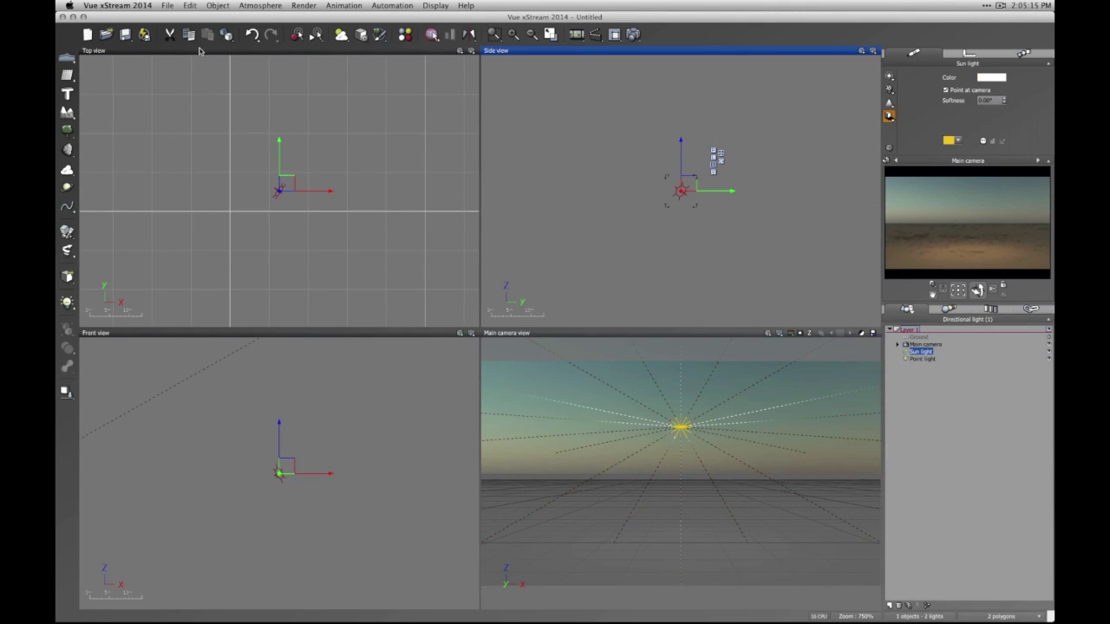
pyautogui.click(342, 34)
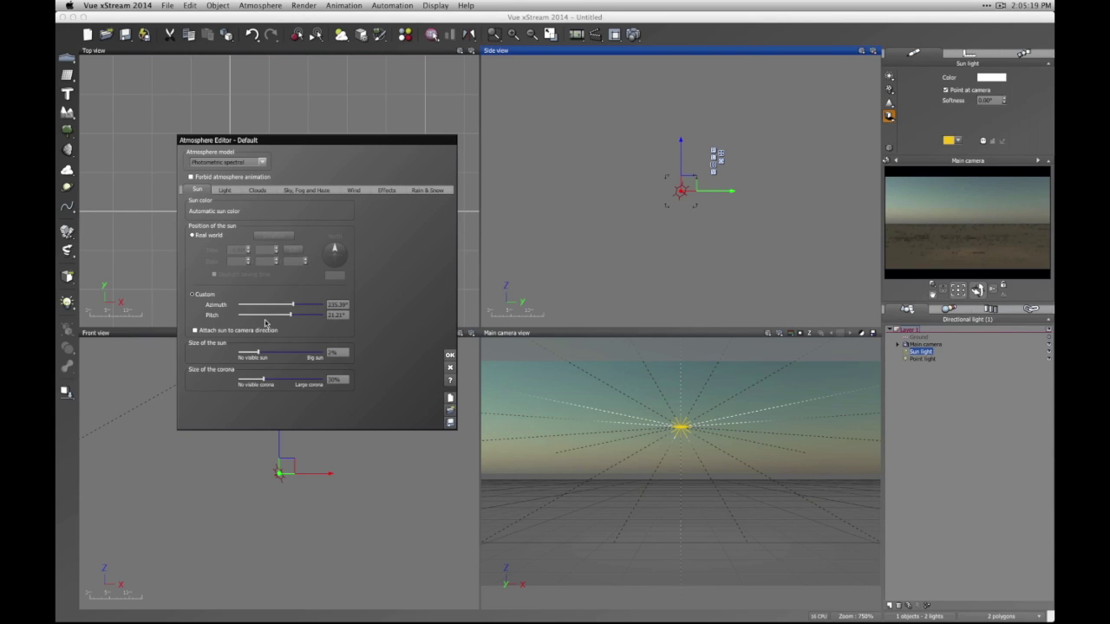
pyautogui.moveTo(290, 315); pyautogui.dragTo(90, 317)
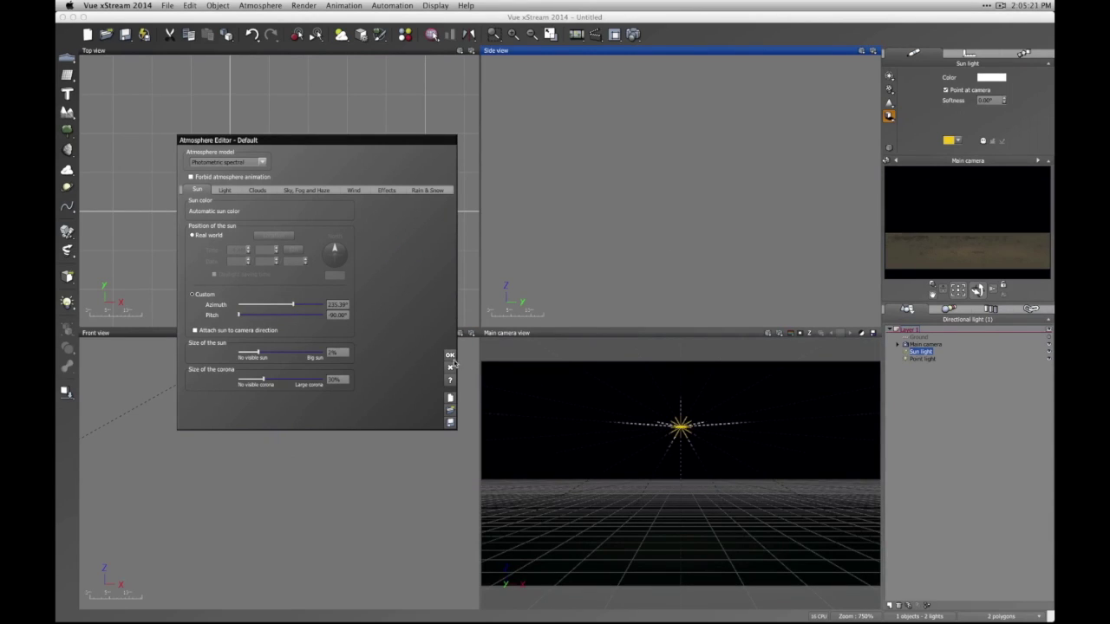
pyautogui.click(450, 355)
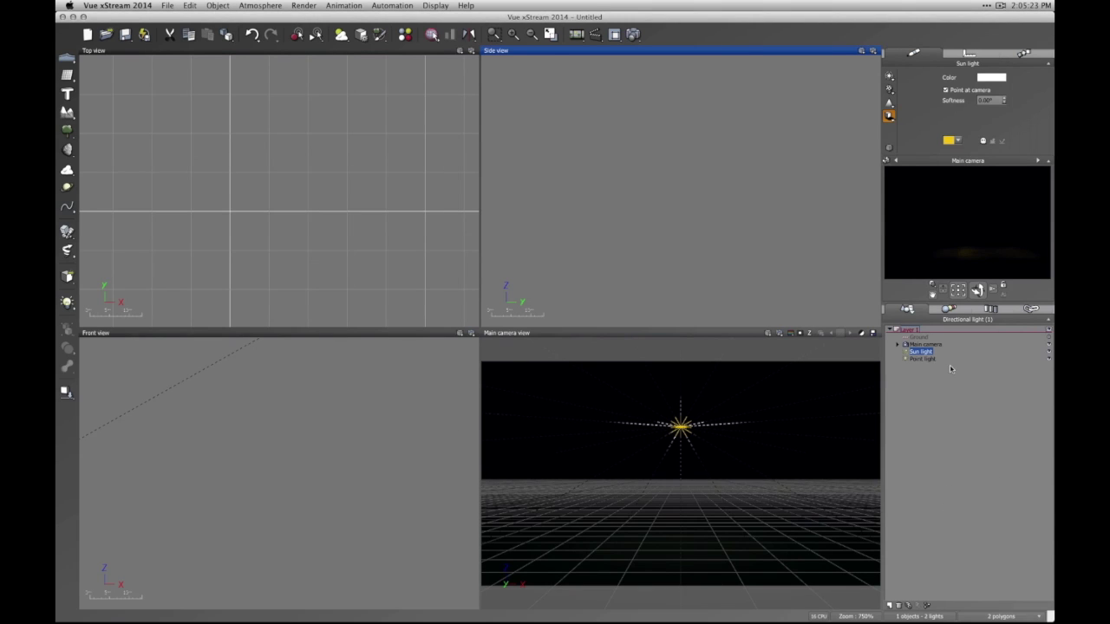
pyautogui.click(922, 358)
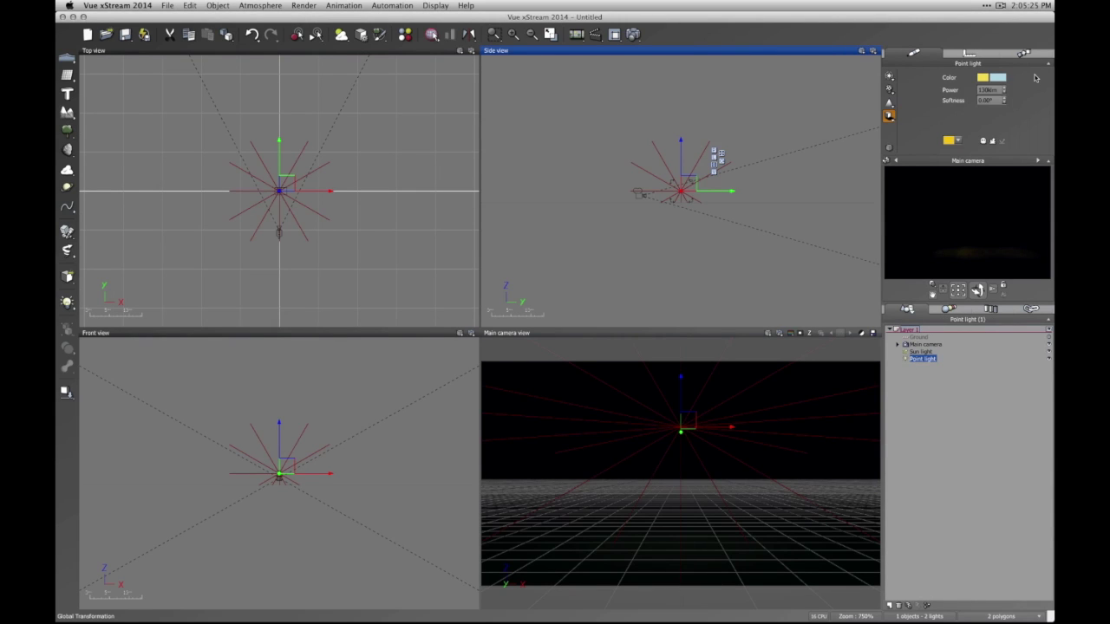
# - Render the dark scene, raise post-render exposure to about +2.2, and close the render
pyautogui.click(633, 33)
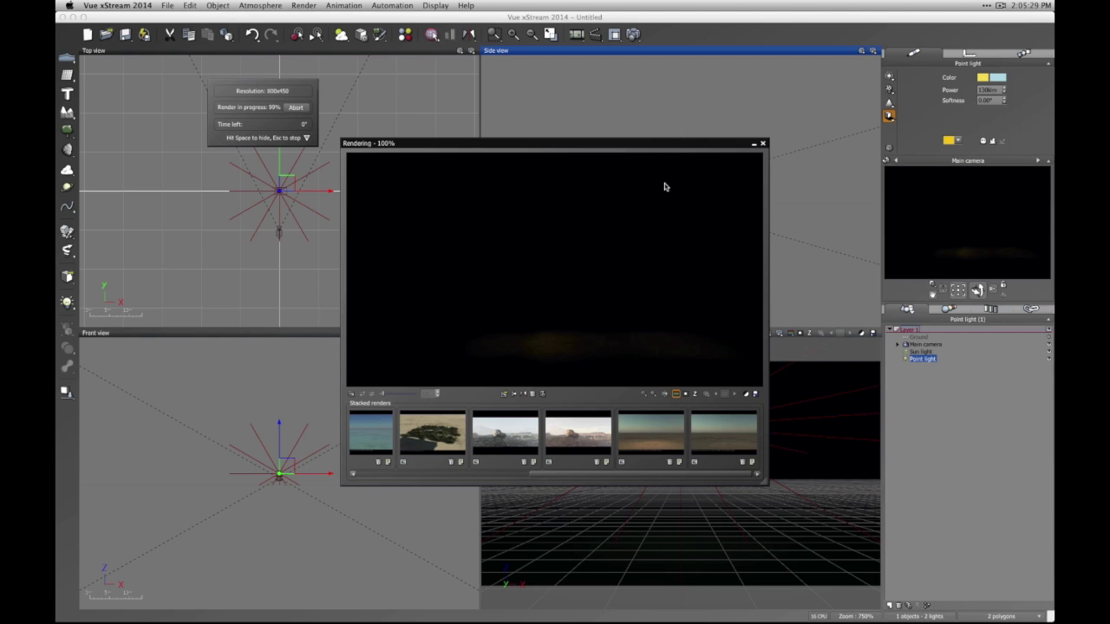
pyautogui.moveTo(920, 148); pyautogui.dragTo(932, 149)
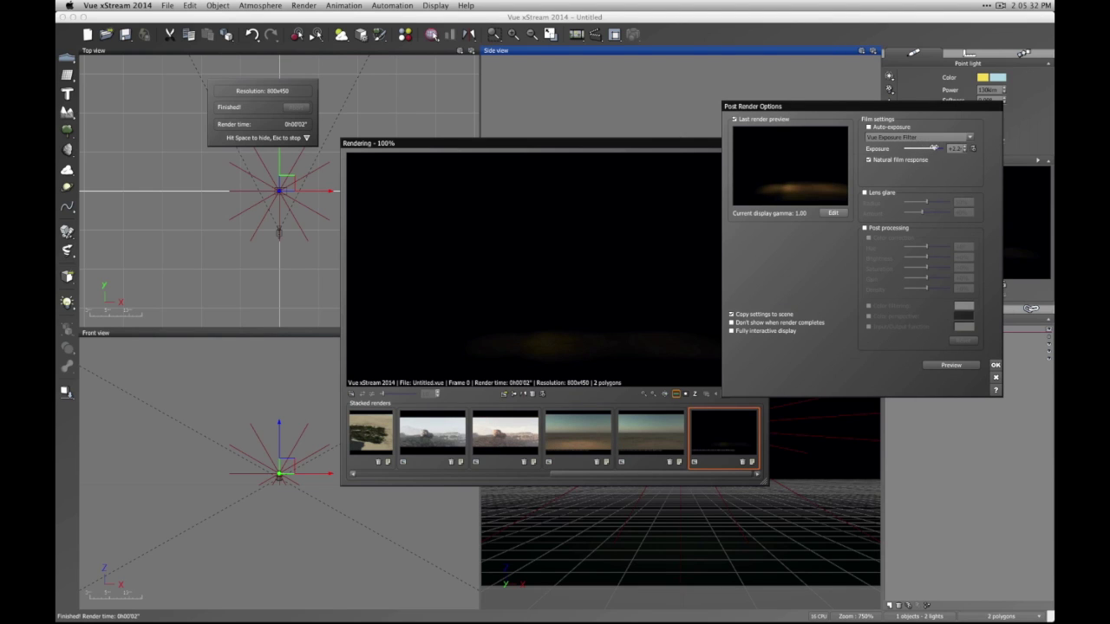
pyautogui.click(951, 365)
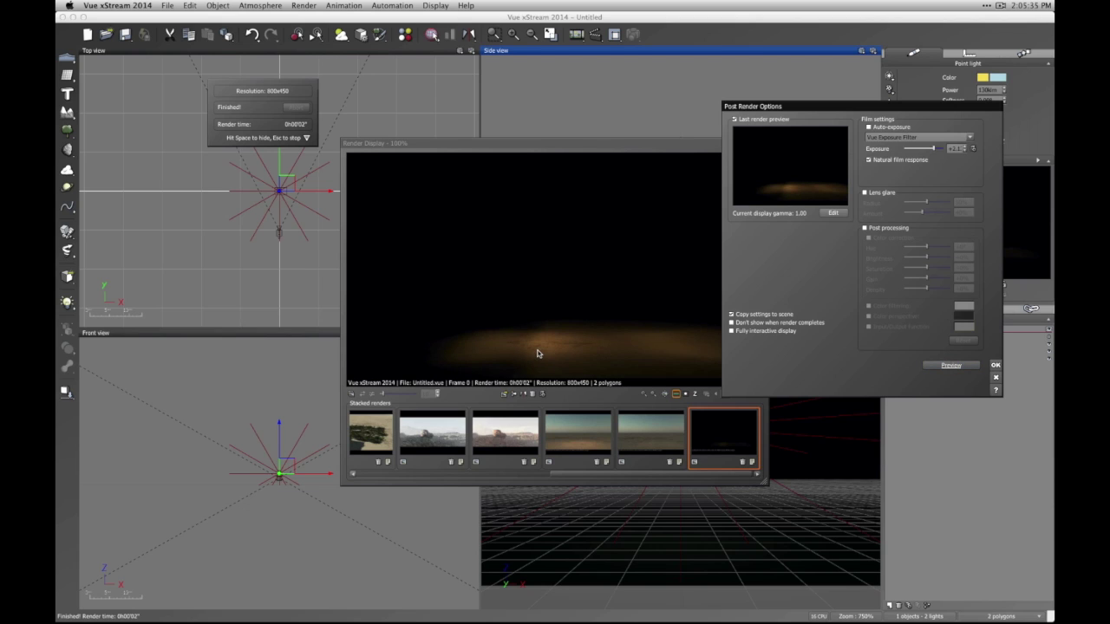
pyautogui.click(996, 365)
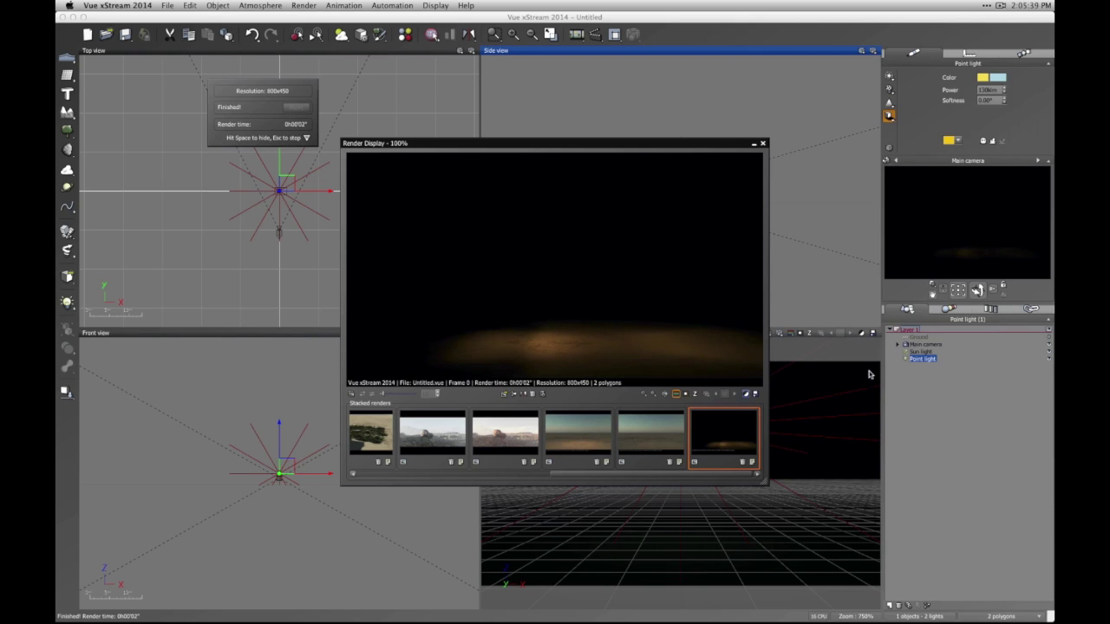
pyautogui.click(762, 143)
pyautogui.click(948, 386)
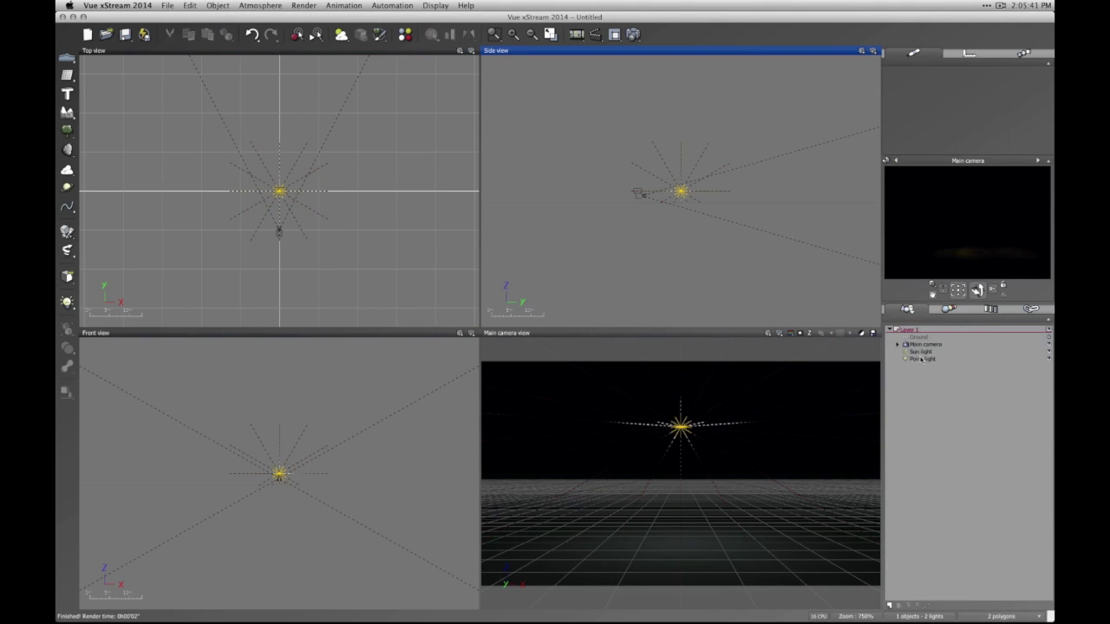
# - Reopen and close the point light's settings, then render the scene again
pyautogui.doubleClick(920, 358)
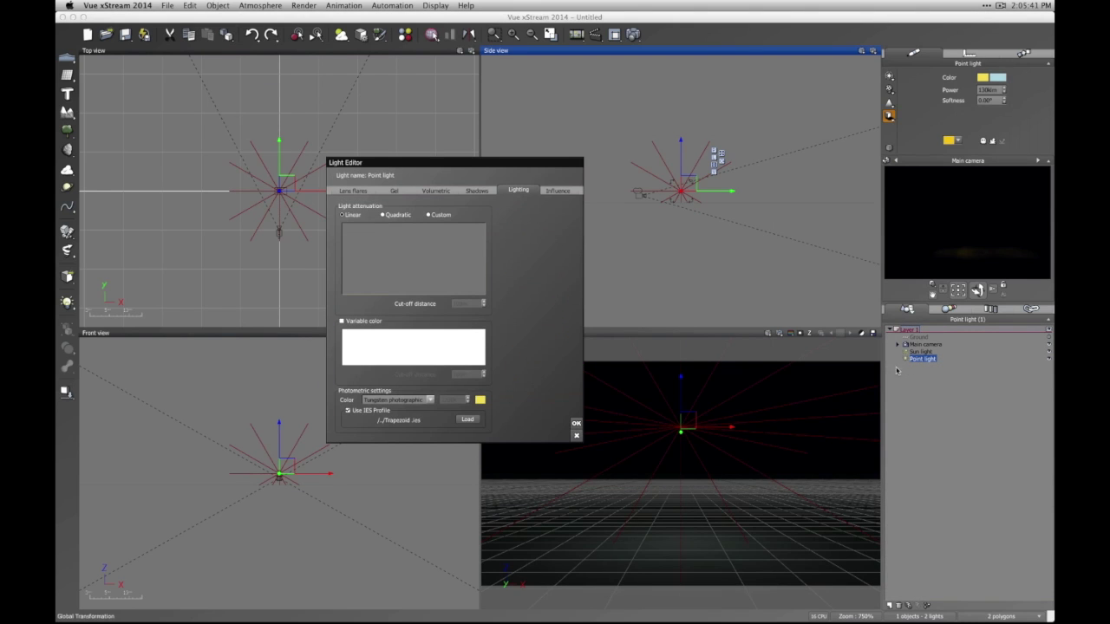
pyautogui.click(576, 423)
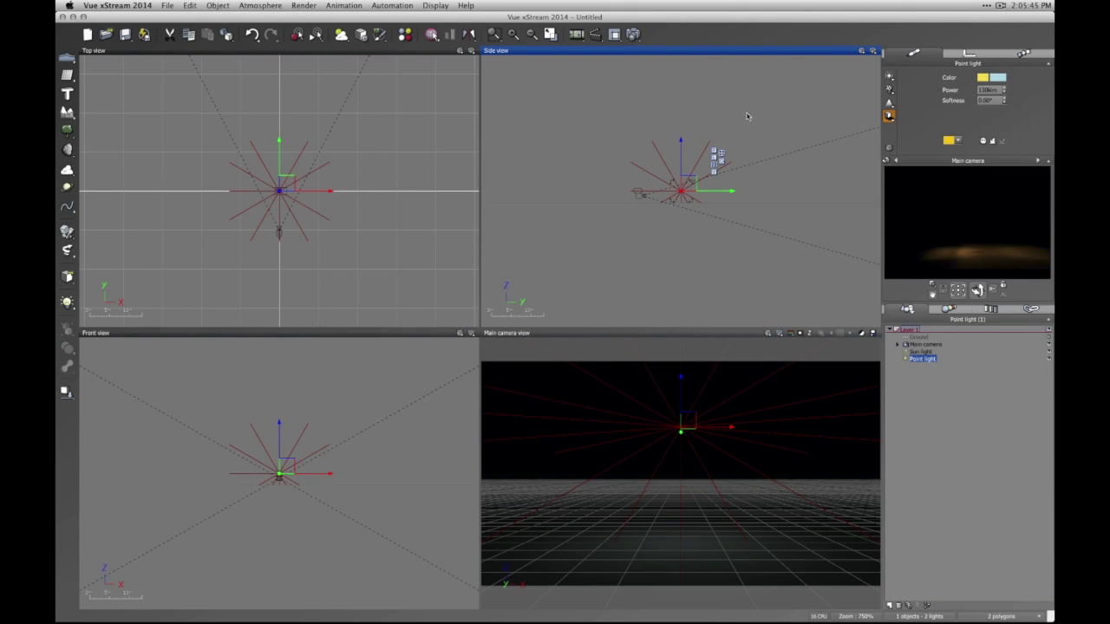
pyautogui.click(632, 34)
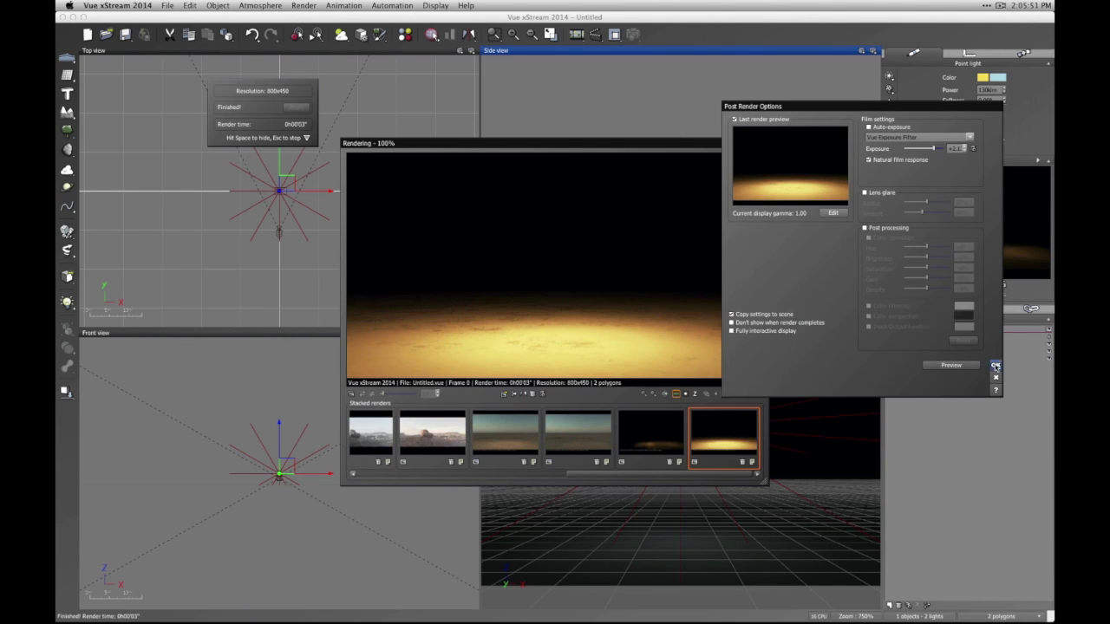
pyautogui.click(995, 366)
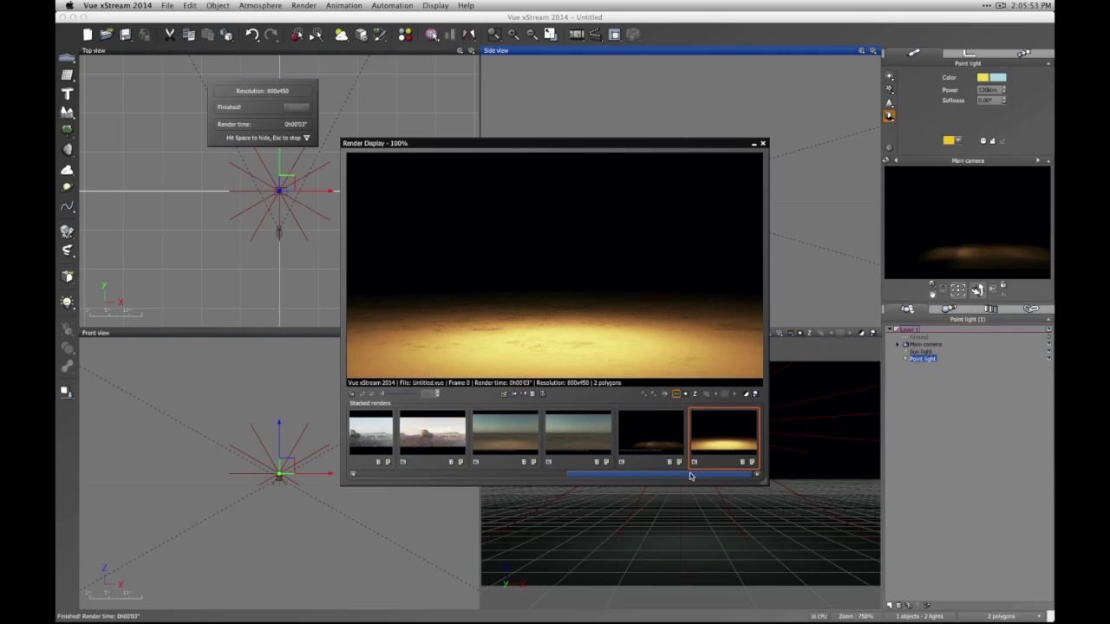
# - Compare the new brighter render with the earlier darker one, then close the render display
pyautogui.click(654, 427)
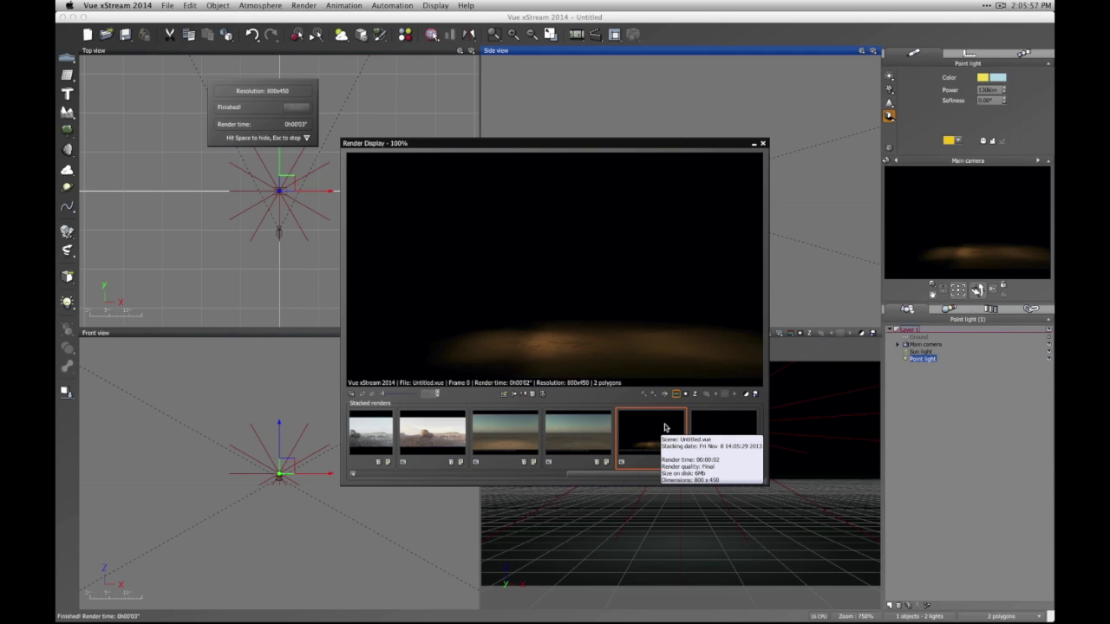
pyautogui.click(715, 428)
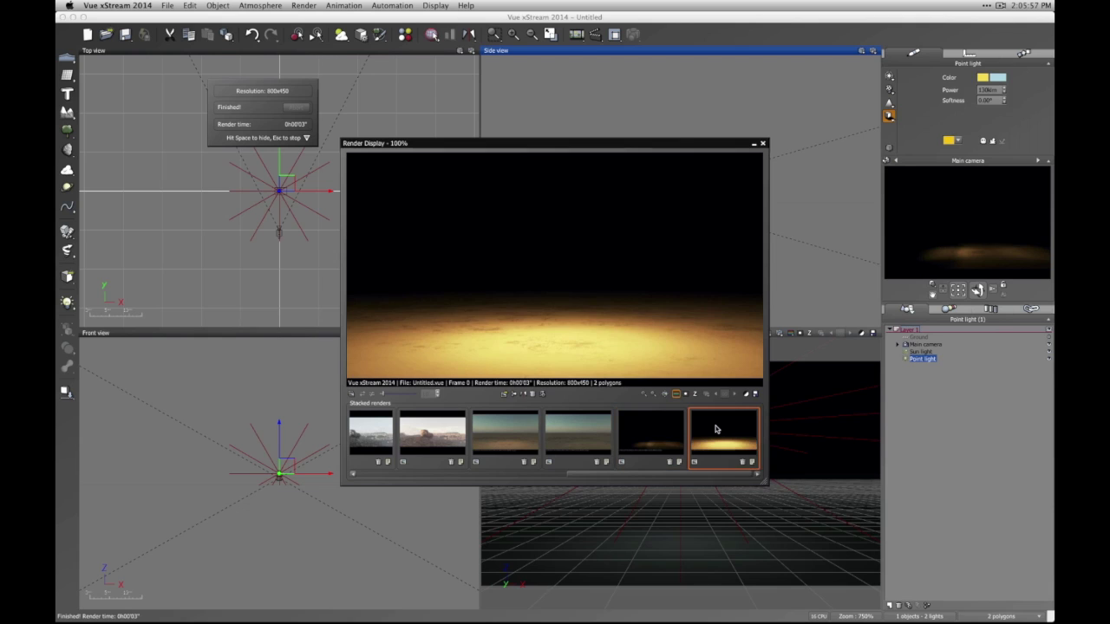
pyautogui.click(670, 426)
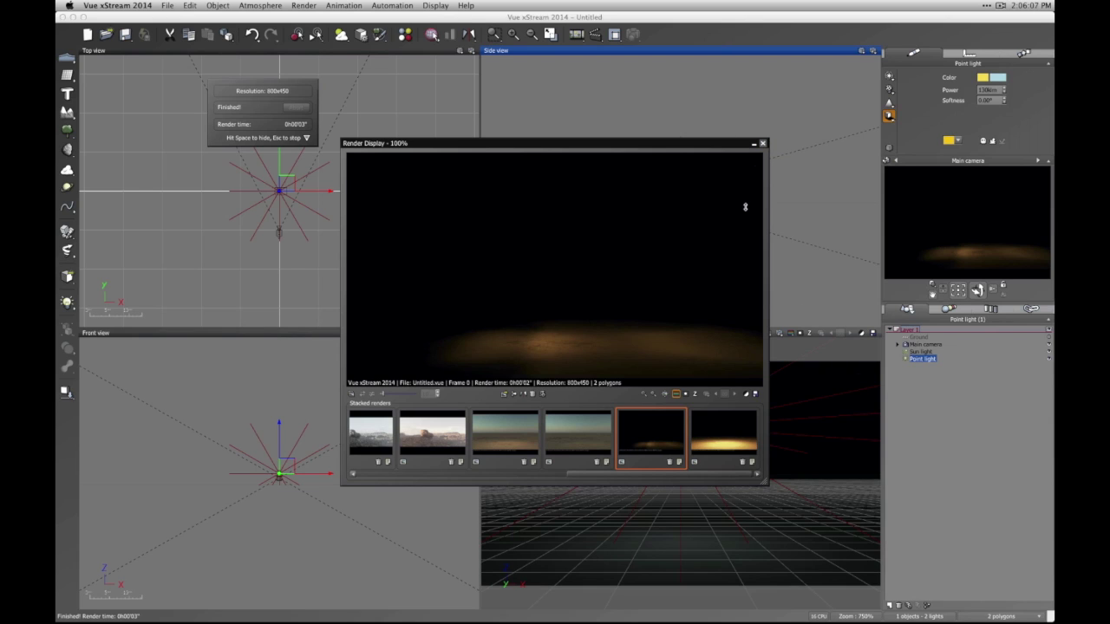
pyautogui.click(762, 144)
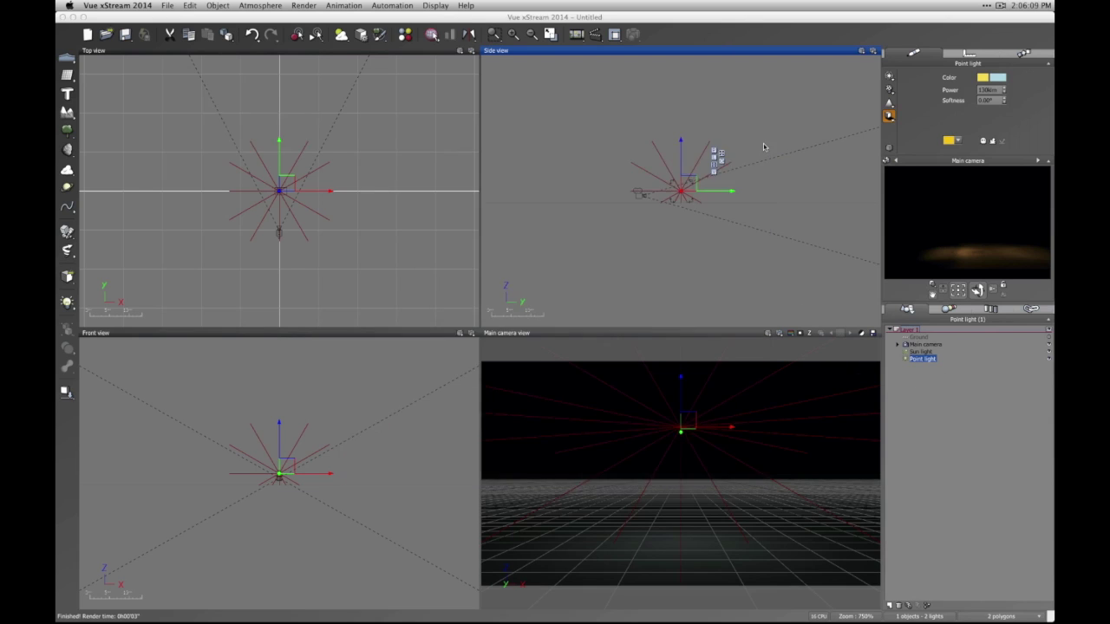
# - Add a second point light and a spot light from the light tool flyout
pyautogui.click(68, 305)
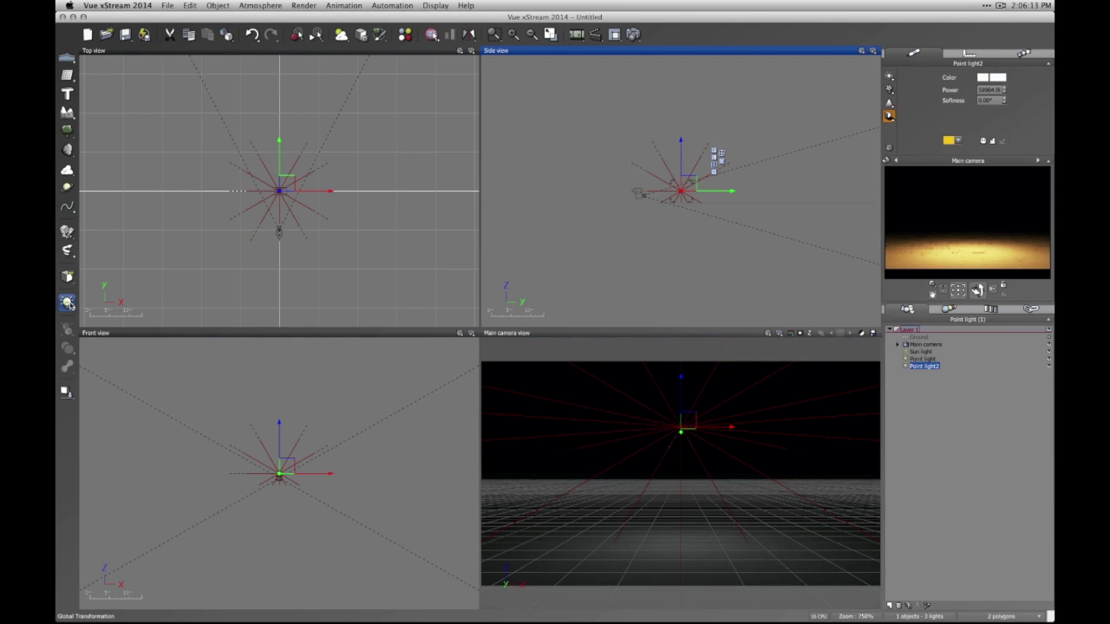
pyautogui.click(68, 307)
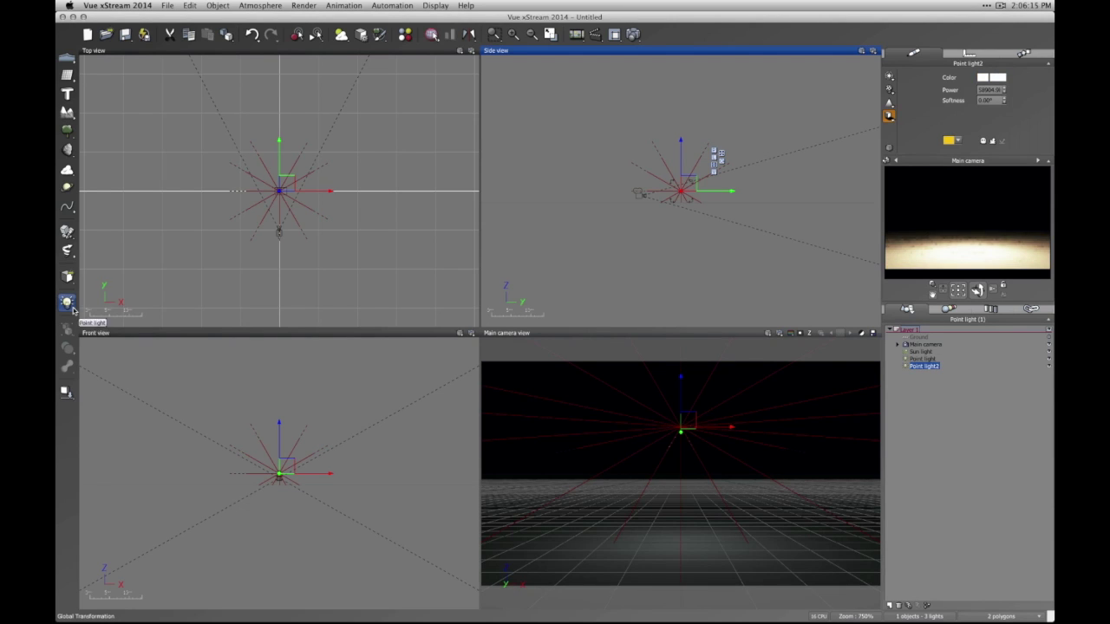
pyautogui.click(117, 308)
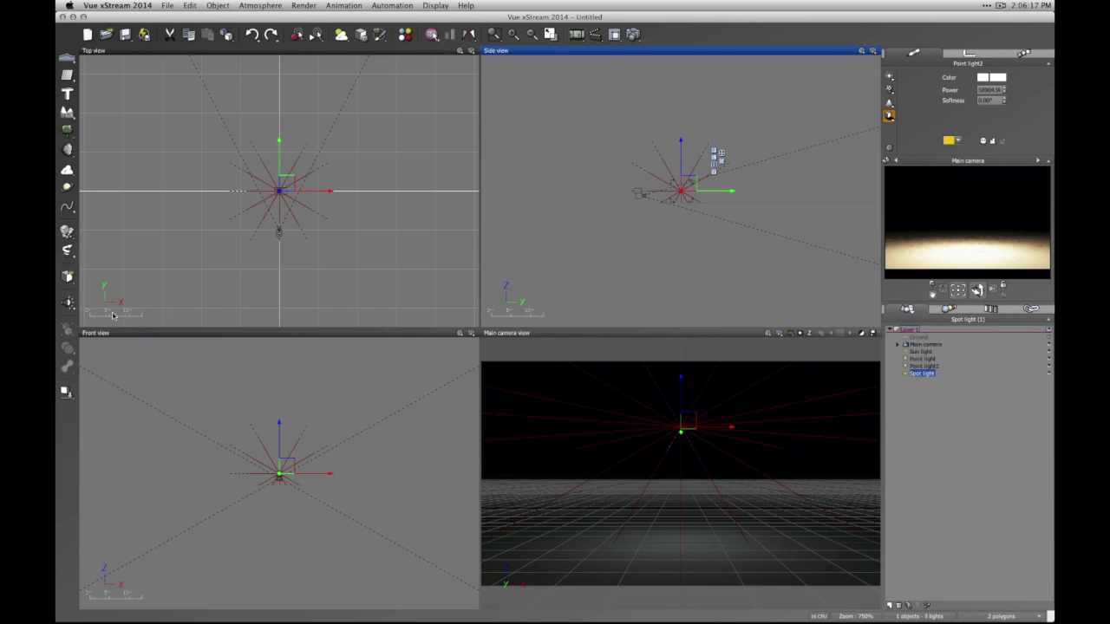
pyautogui.click(891, 444)
# - Select both point lights and delete them
pyautogui.click(922, 358)
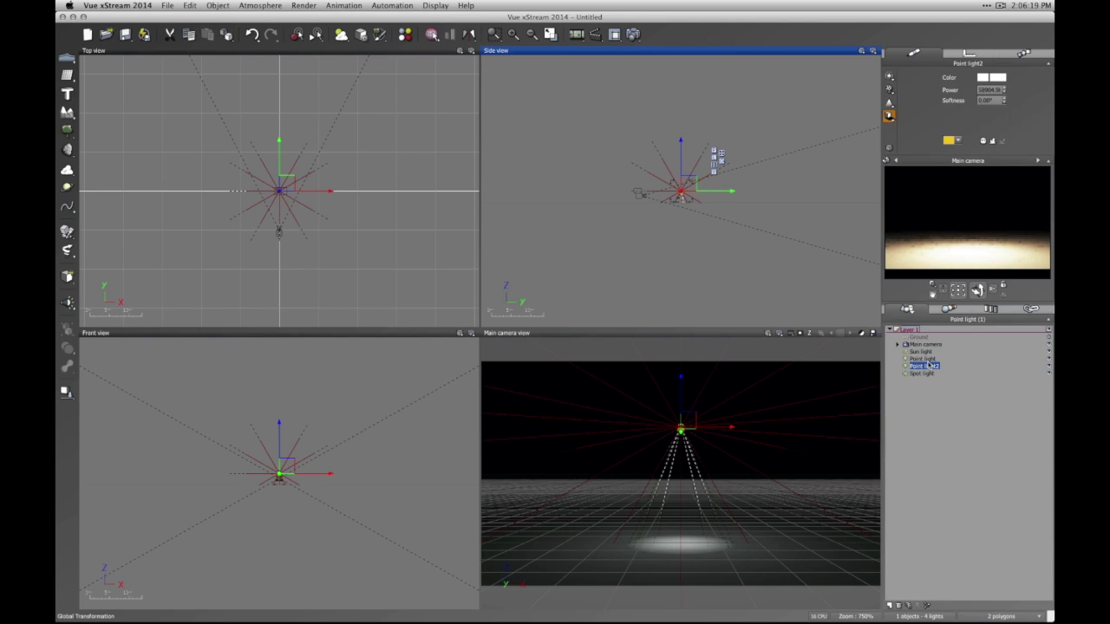
pyautogui.keyDown('shift'); pyautogui.click(930, 366); pyautogui.keyUp('shift')
pyautogui.press('Delete')
# - Enable an IES profile on the spot light, loading the Bollard.ies profile
pyautogui.doubleClick(922, 358)
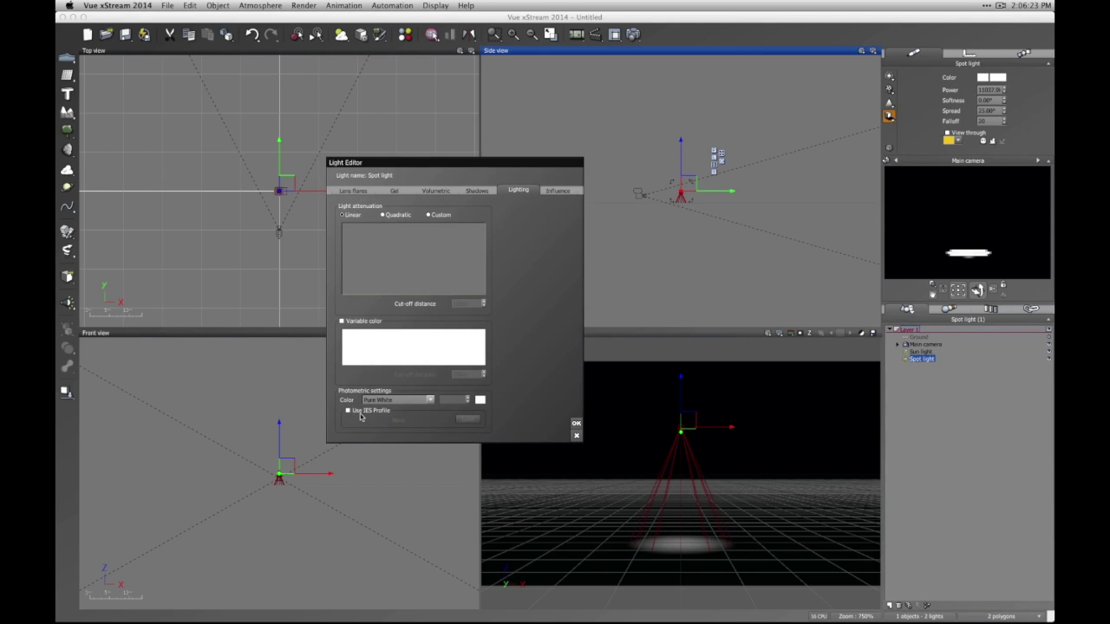
pyautogui.click(349, 411)
pyautogui.click(467, 419)
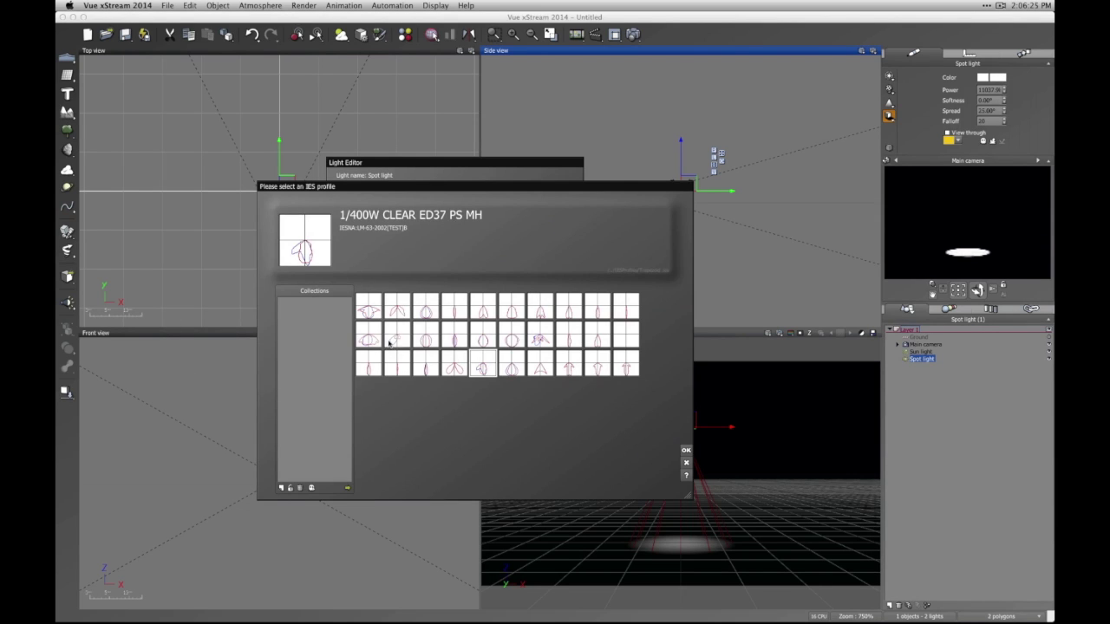
pyautogui.click(397, 305)
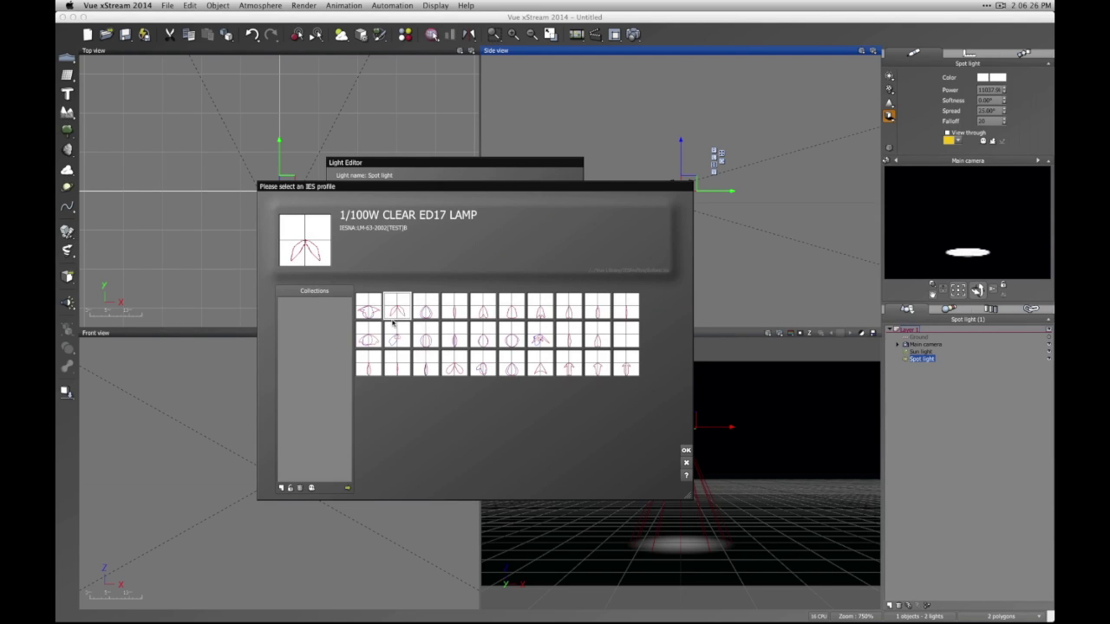
pyautogui.click(689, 449)
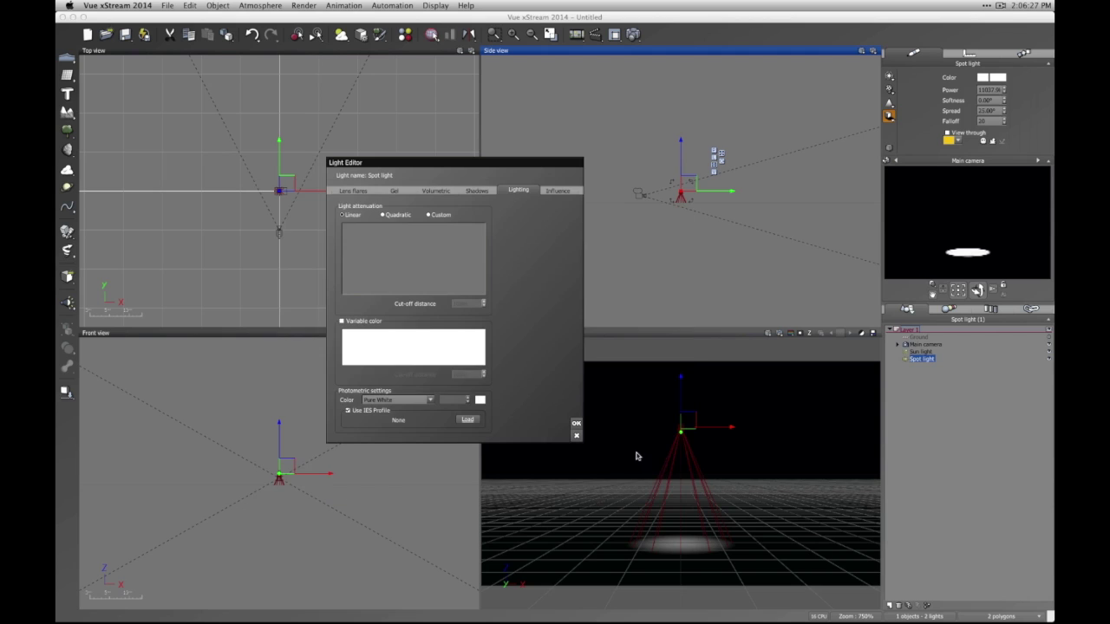
pyautogui.click(577, 424)
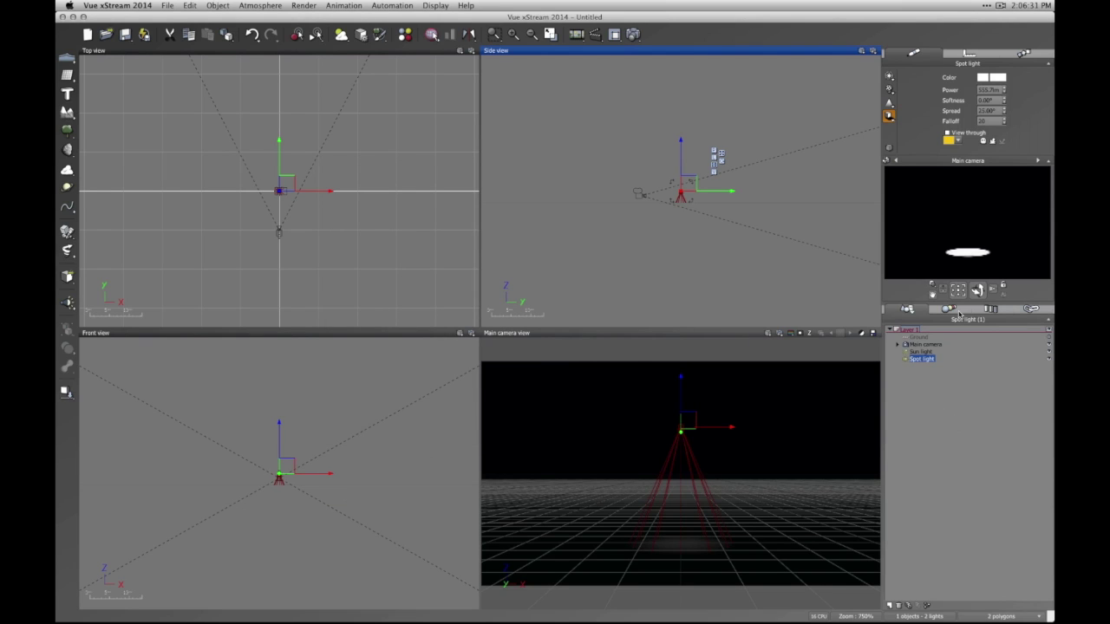
# - Render the spot-lit scene and adjust its exposure in Post Render Options
pyautogui.rightClick(959, 249)
pyautogui.click(1028, 355)
pyautogui.click(632, 34)
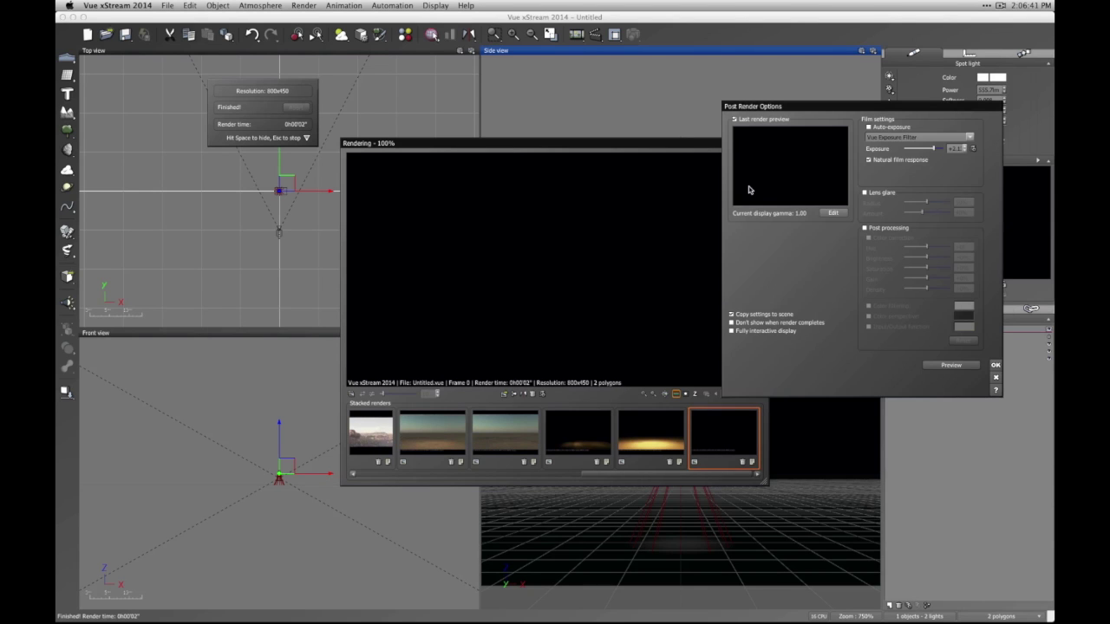
pyautogui.moveTo(949, 149)
pyautogui.mouseDown()
pyautogui.moveTo(929, 149)
pyautogui.moveTo(946, 148)
pyautogui.mouseUp()
# - Preview and accept the new exposure, close the render window, and open render settings
pyautogui.click(936, 366)
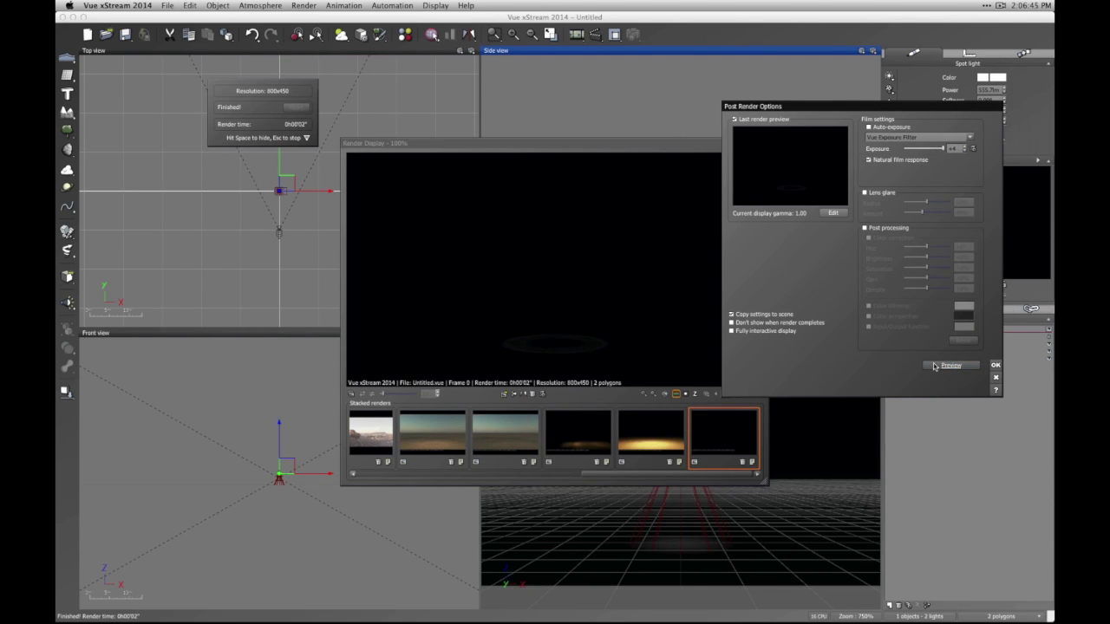
pyautogui.click(994, 365)
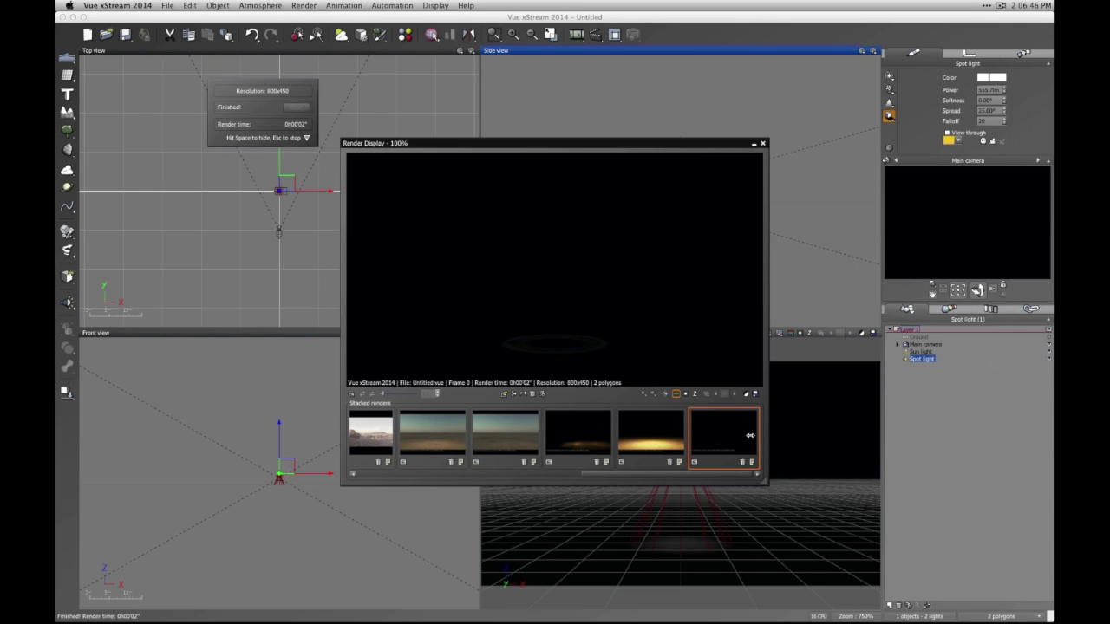
pyautogui.click(762, 143)
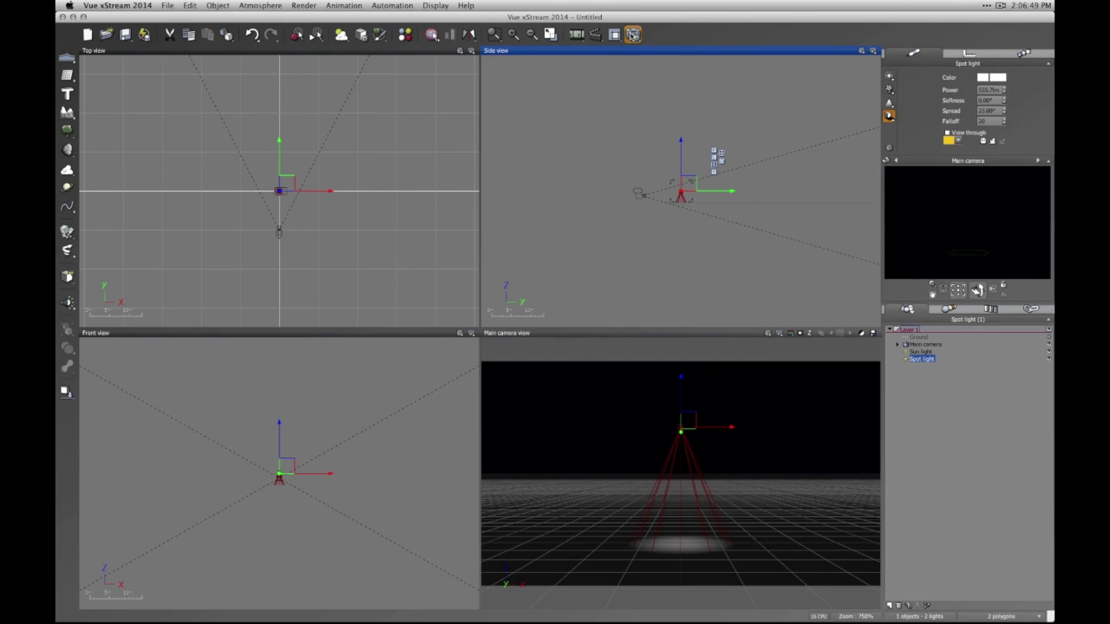
pyautogui.click(632, 34)
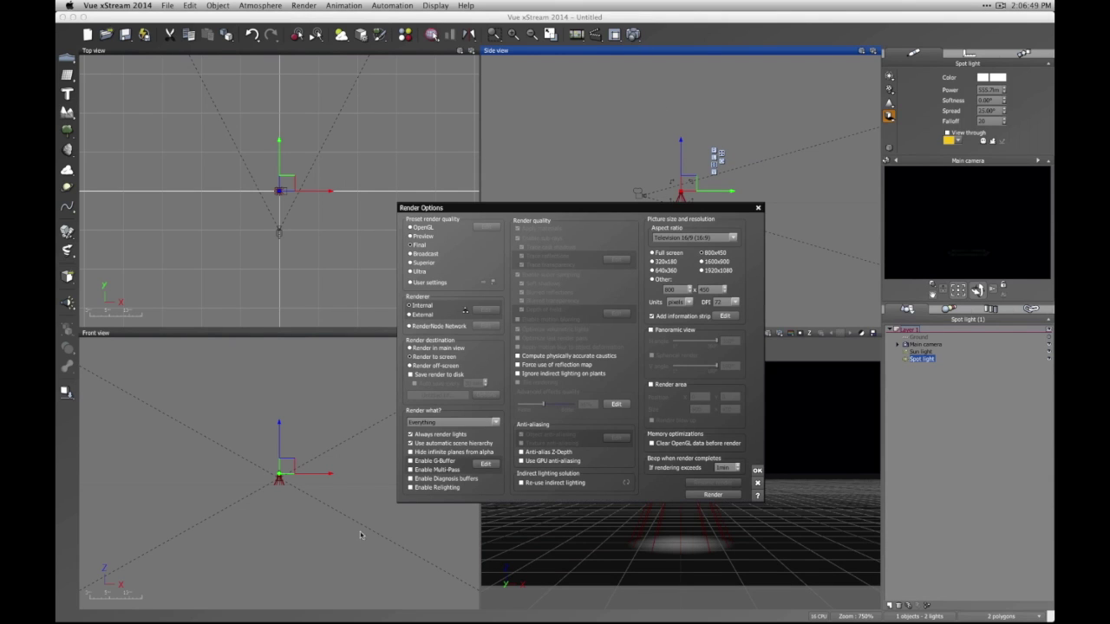
# - Render again, set the spot light's relighting value to 4, and preview it
pyautogui.click(714, 493)
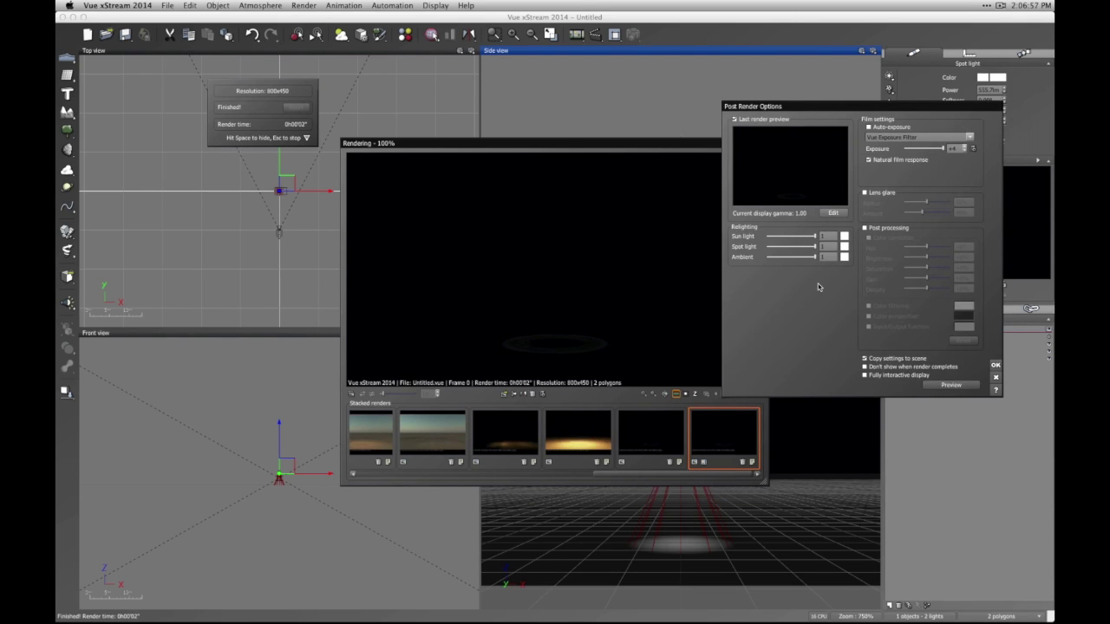
pyautogui.click(828, 246)
pyautogui.write('4')
pyautogui.click(953, 385)
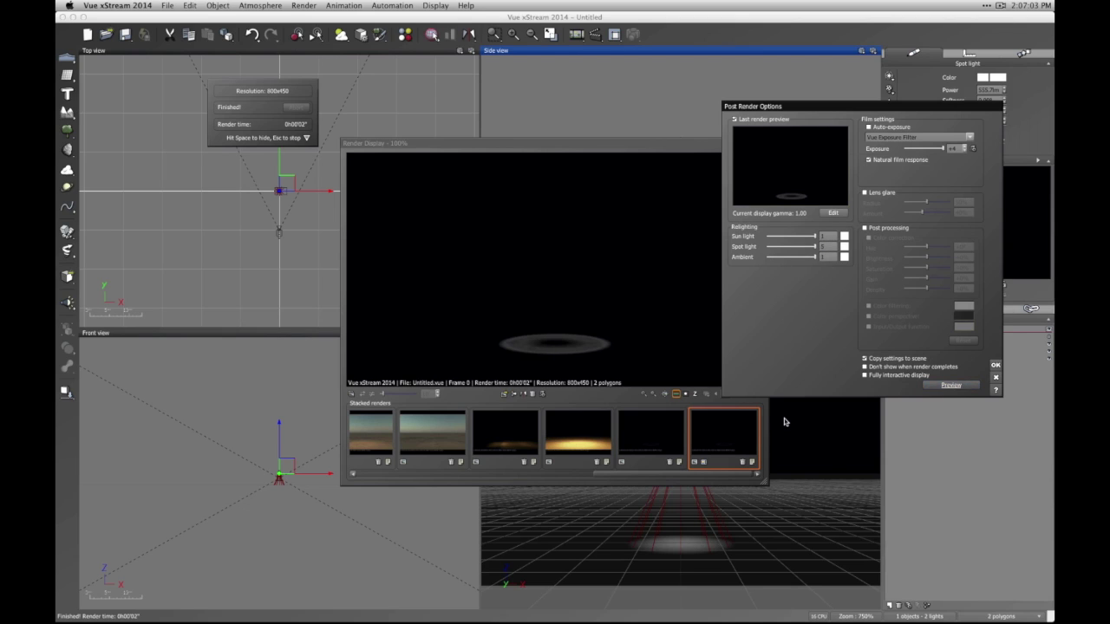
# - Accept the relighting, close the render window, and select the spot light
pyautogui.click(995, 364)
pyautogui.click(760, 144)
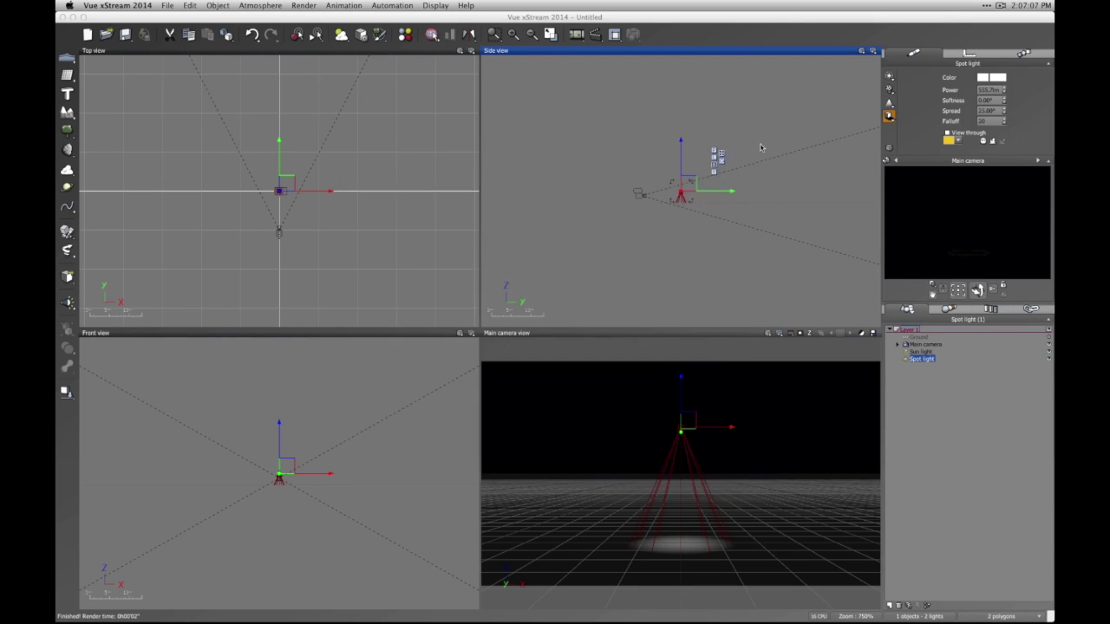
pyautogui.click(944, 448)
pyautogui.click(920, 359)
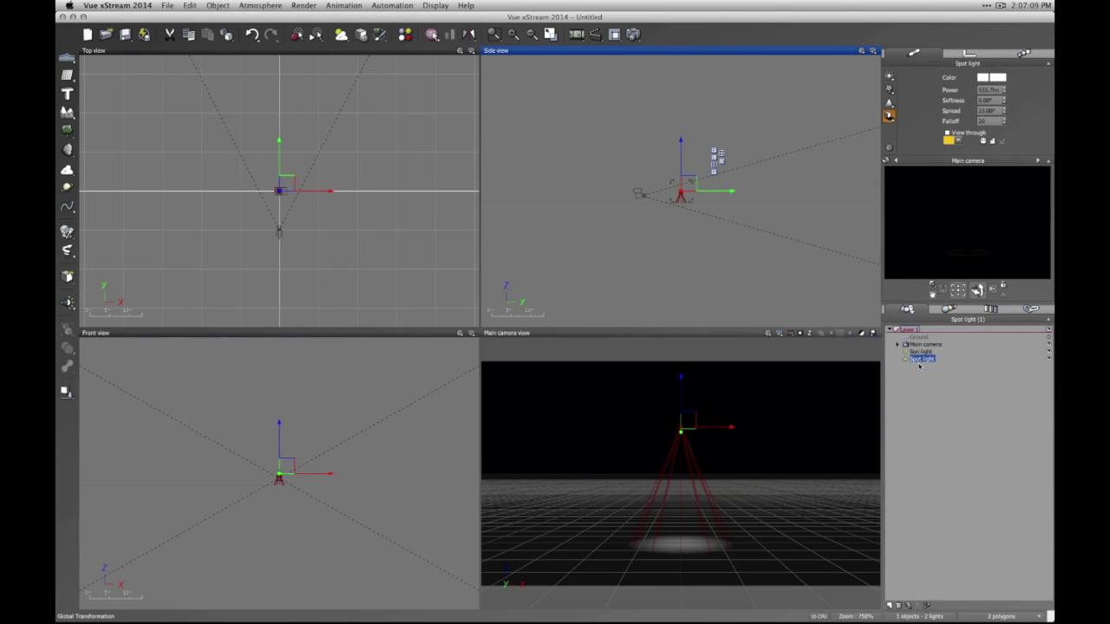
# - Delete the spot light, close the EcoSystem Painter, and add a sphere primitive
pyautogui.press('Delete')
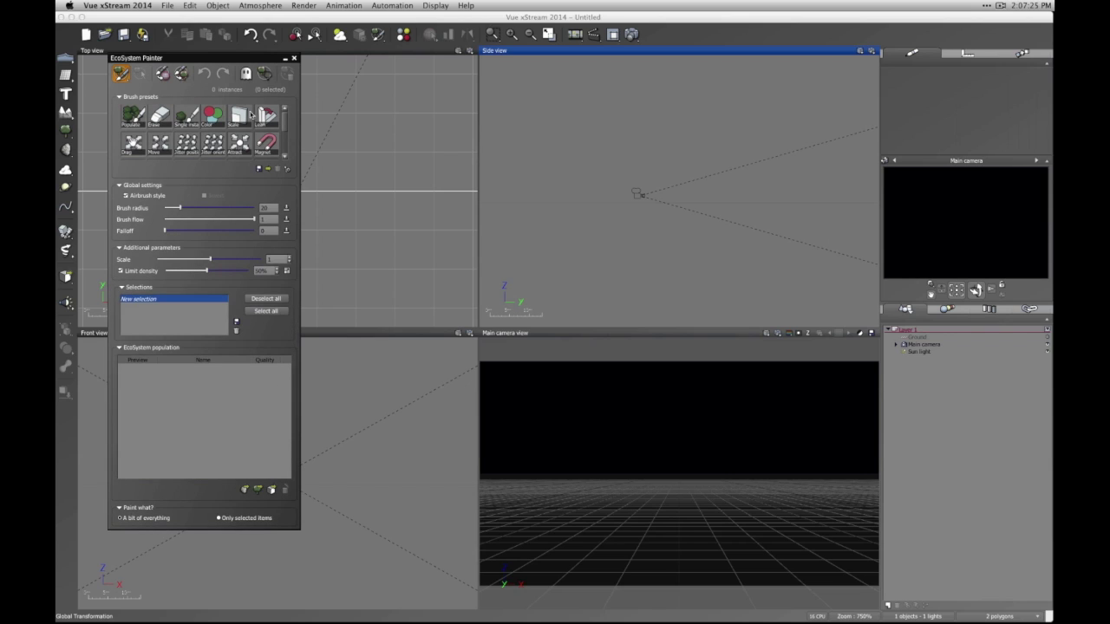
pyautogui.click(294, 58)
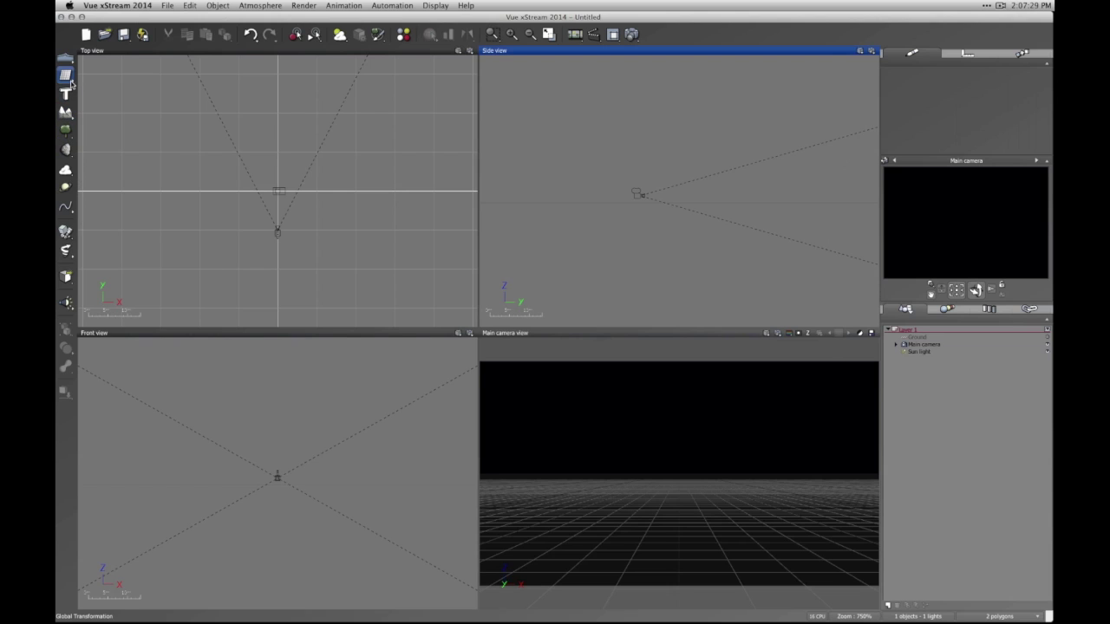
pyautogui.moveTo(71, 81); pyautogui.dragTo(77, 78)
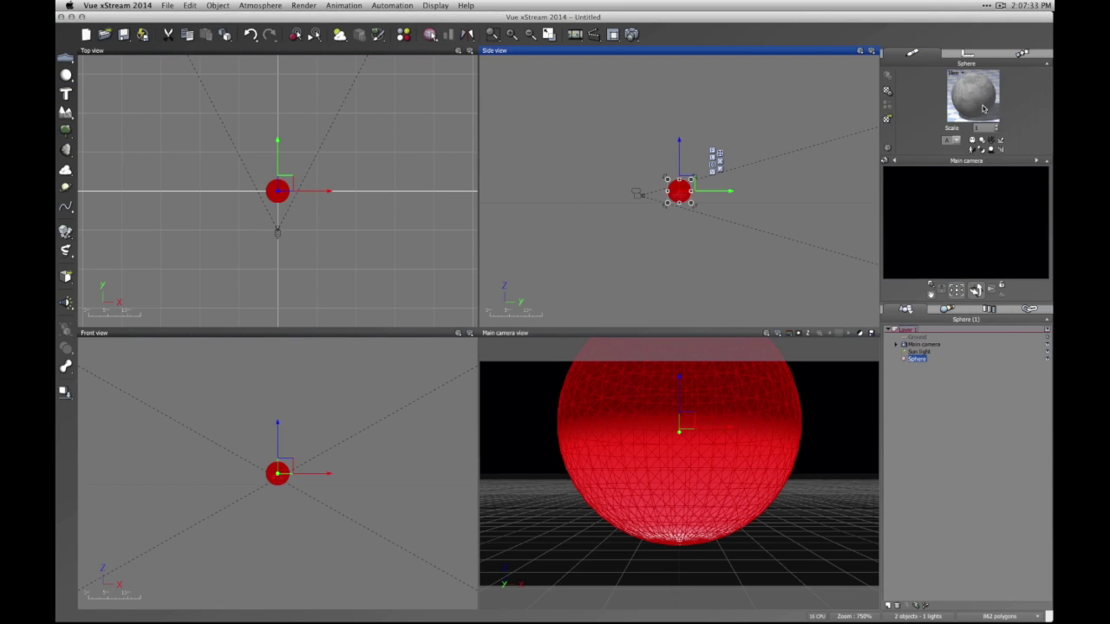
# - Open the sphere's material in the Advanced Material Editor, try Procedural colors, then keep Natural grain
pyautogui.doubleClick(971, 135)
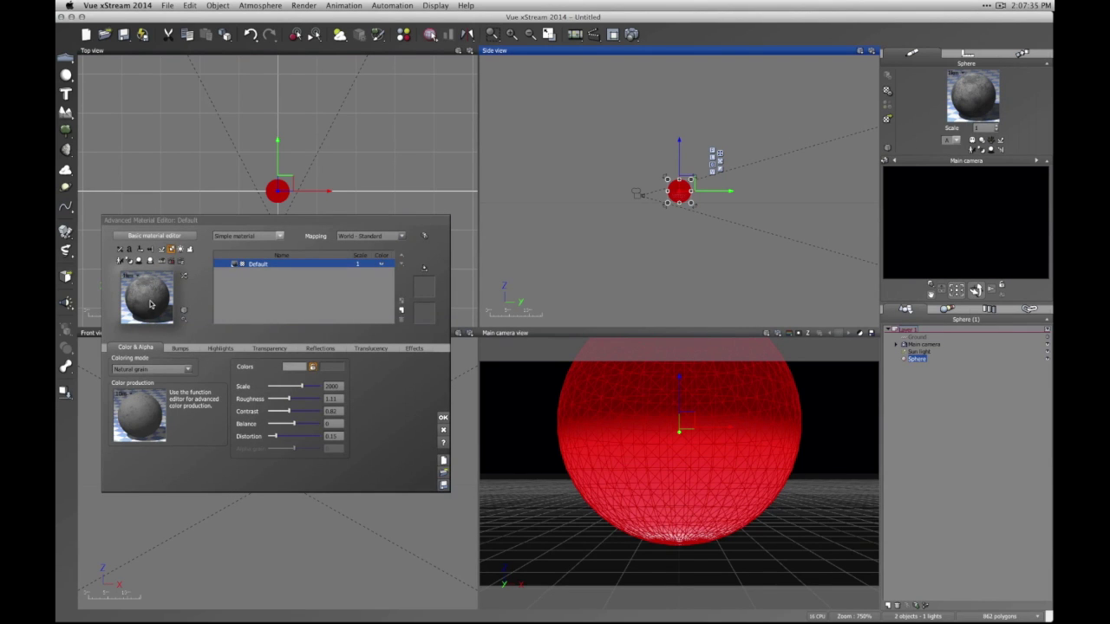
pyautogui.moveTo(219, 225); pyautogui.dragTo(463, 83)
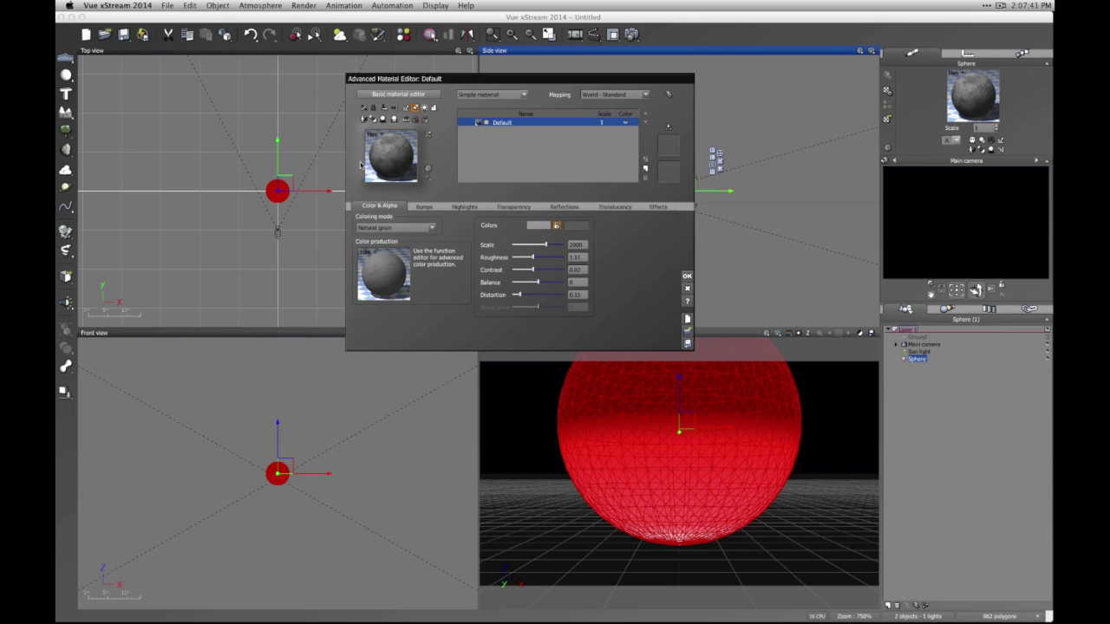
pyautogui.click(392, 228)
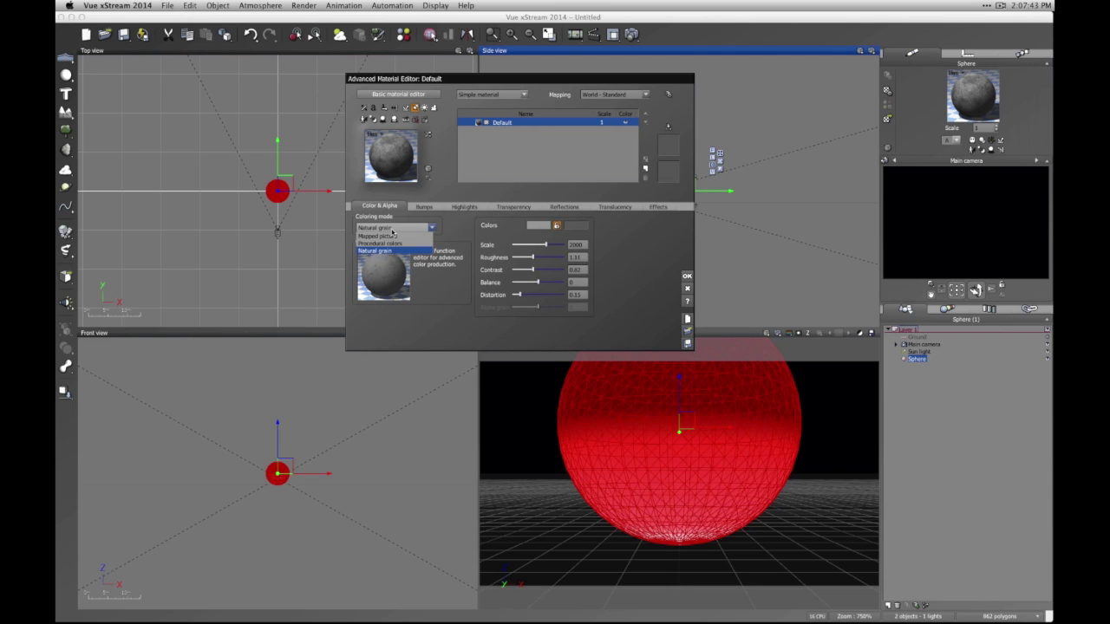
pyautogui.click(379, 243)
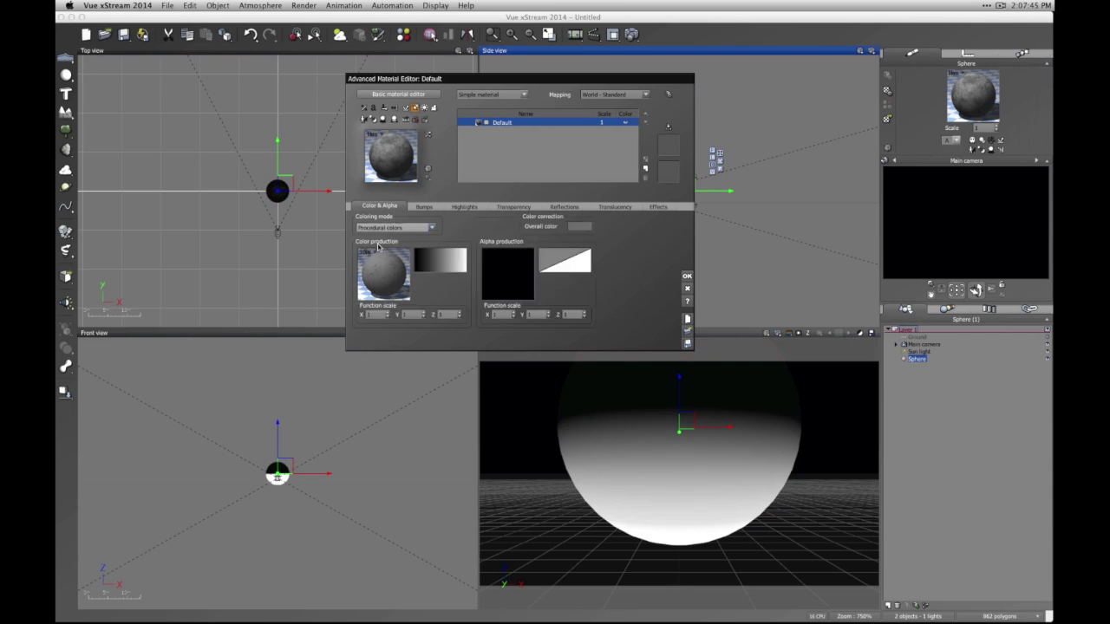
pyautogui.click(394, 228)
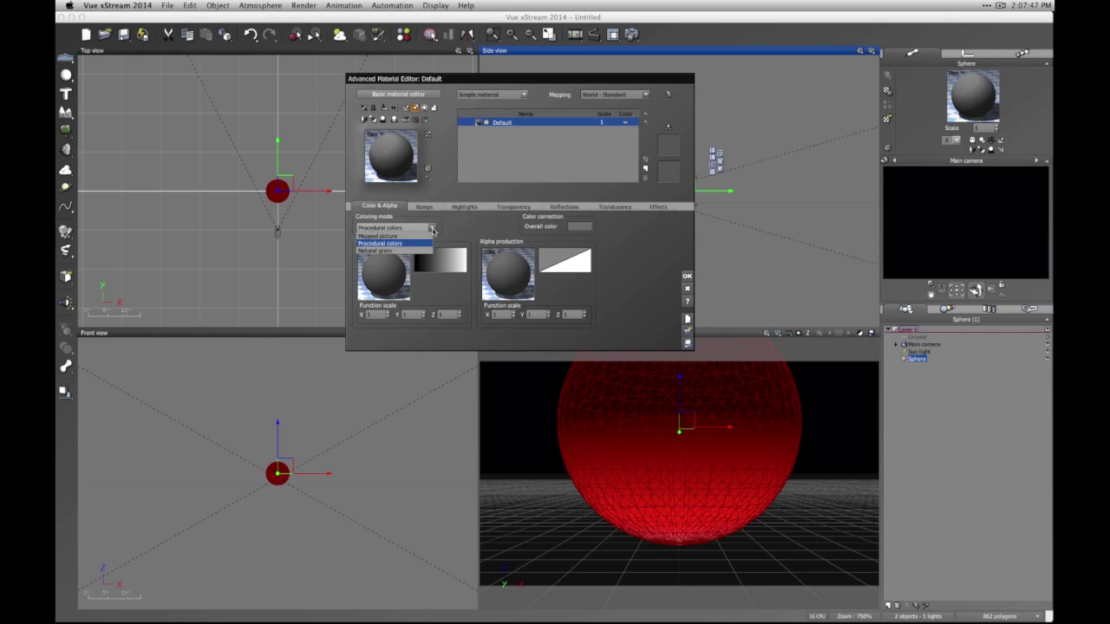
pyautogui.click(396, 253)
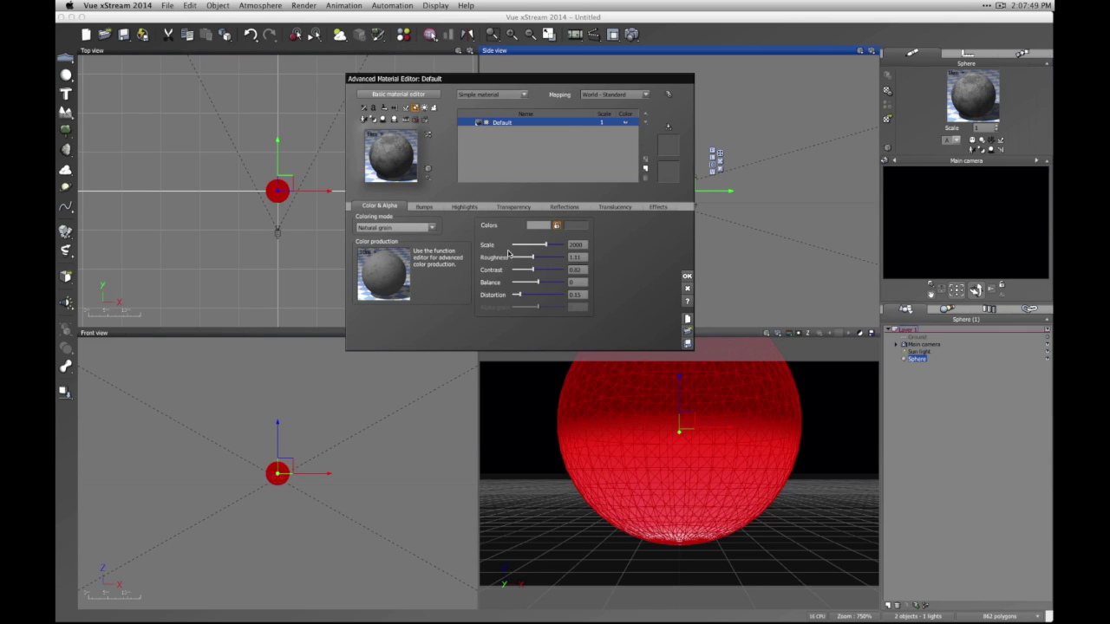
# - Set purple and a second grain colour, keeping the separate blue second colour
pyautogui.click(541, 226)
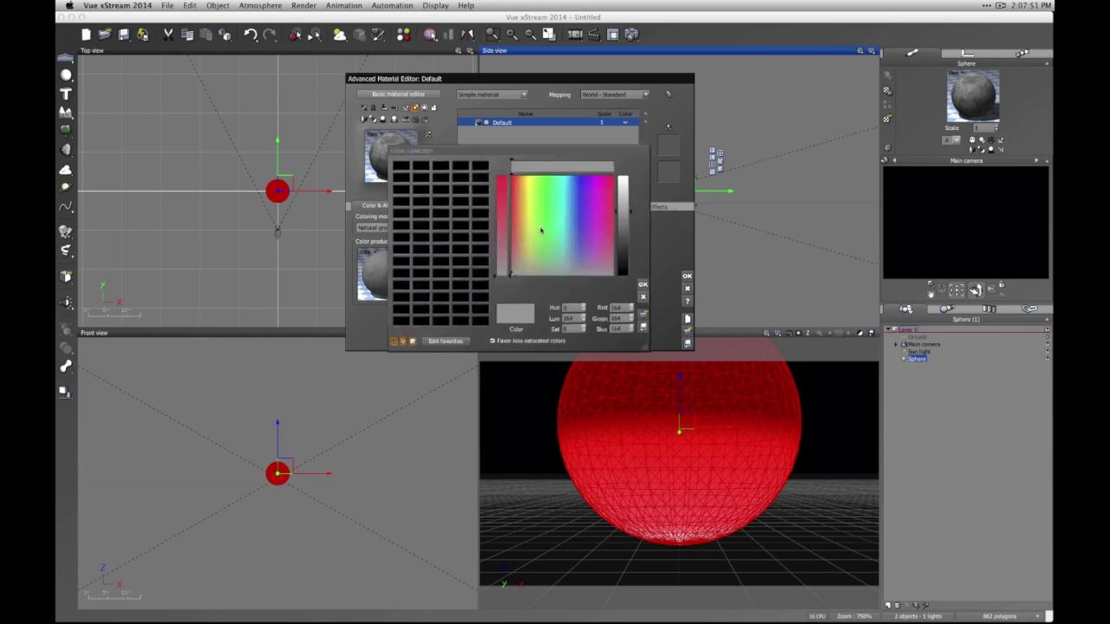
pyautogui.click(634, 272)
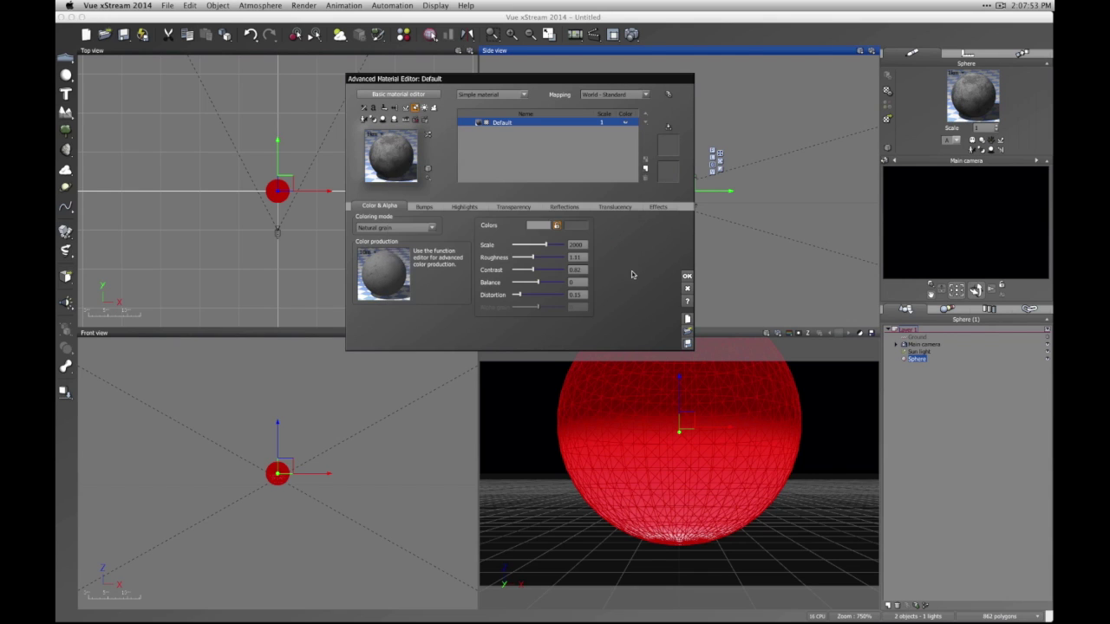
pyautogui.click(576, 226)
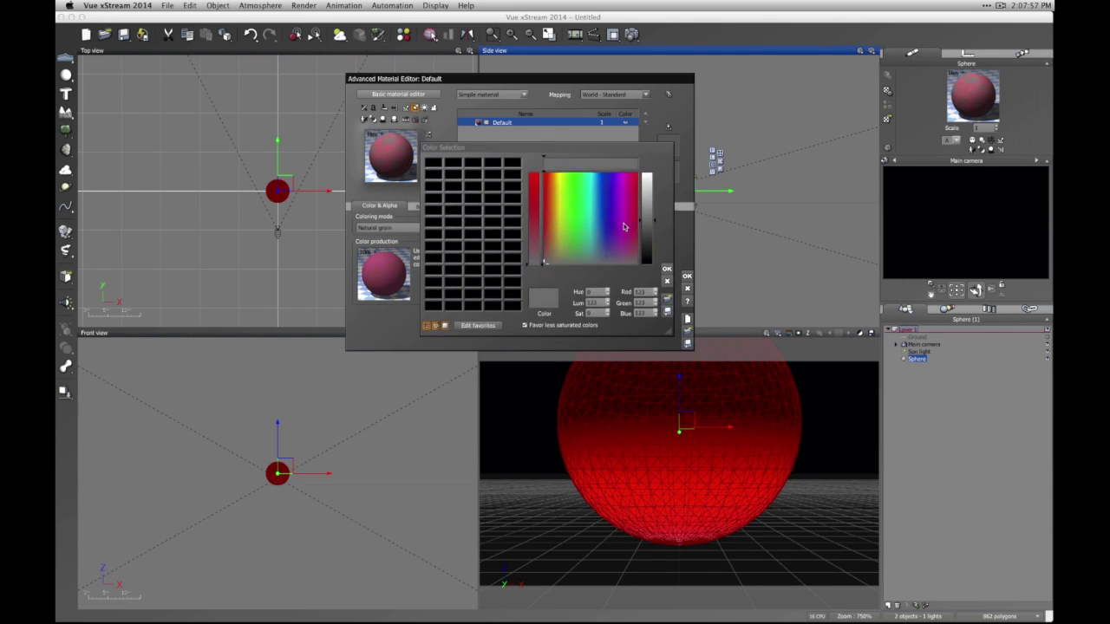
pyautogui.click(604, 206)
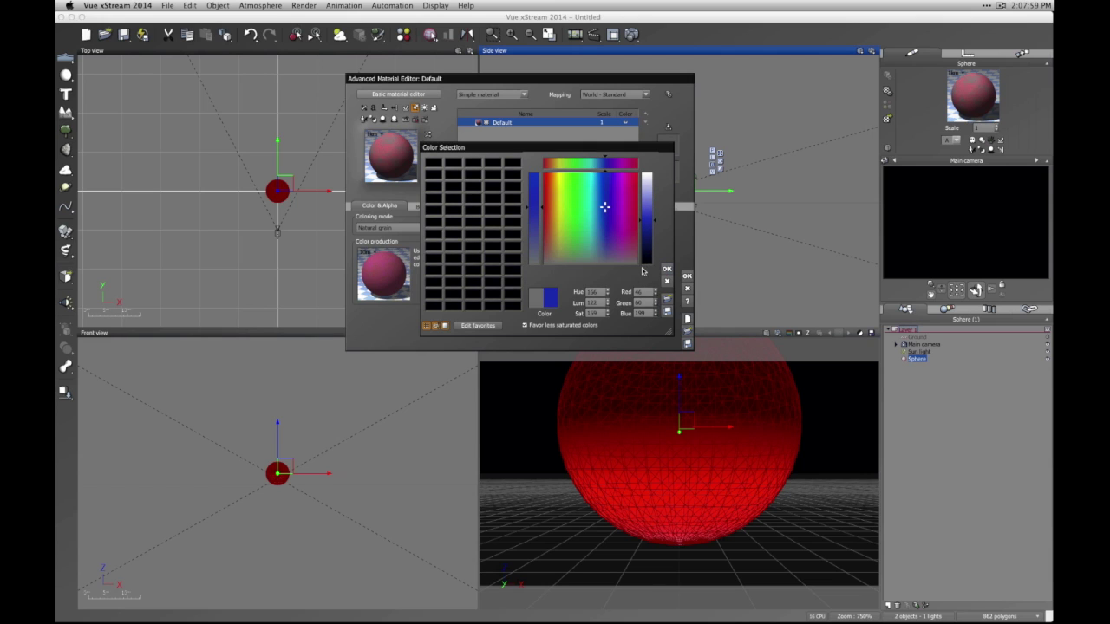
pyautogui.click(665, 270)
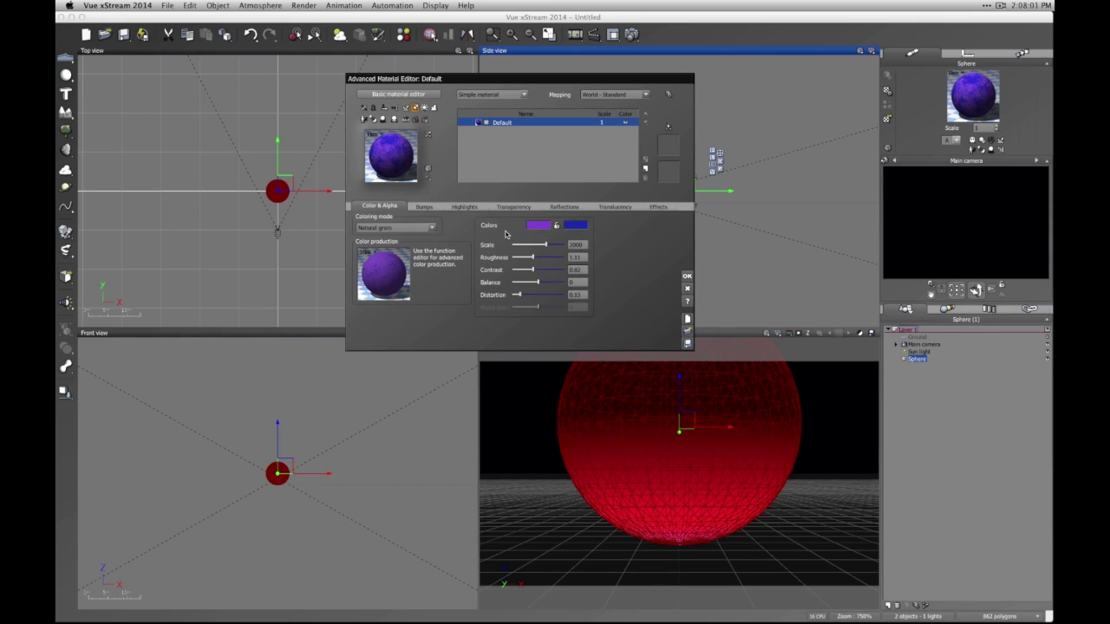
pyautogui.click(557, 226)
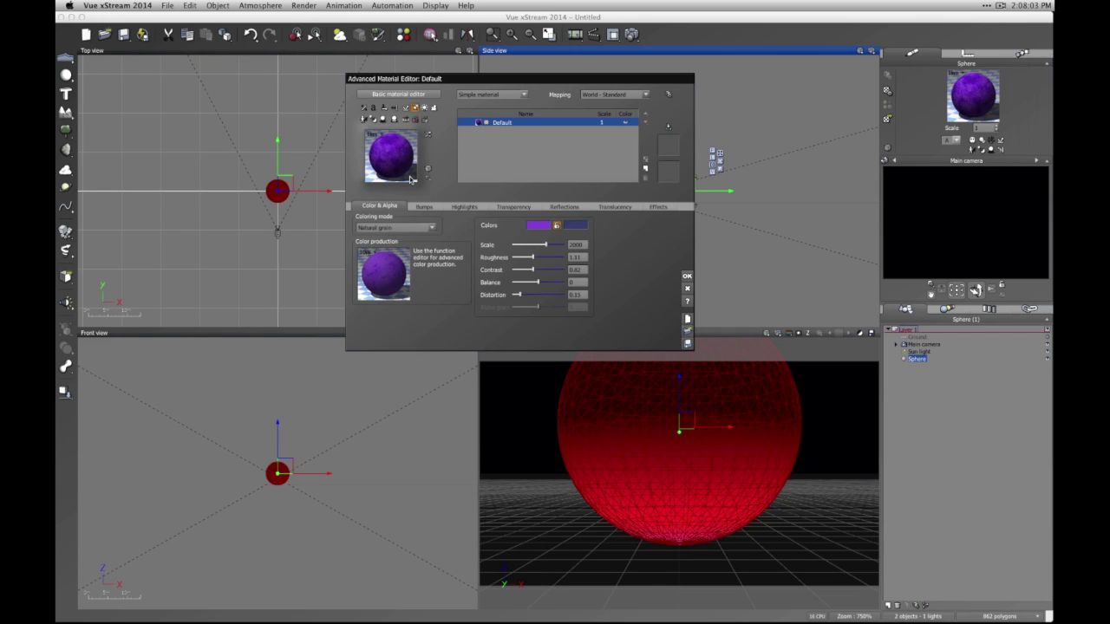
pyautogui.click(557, 225)
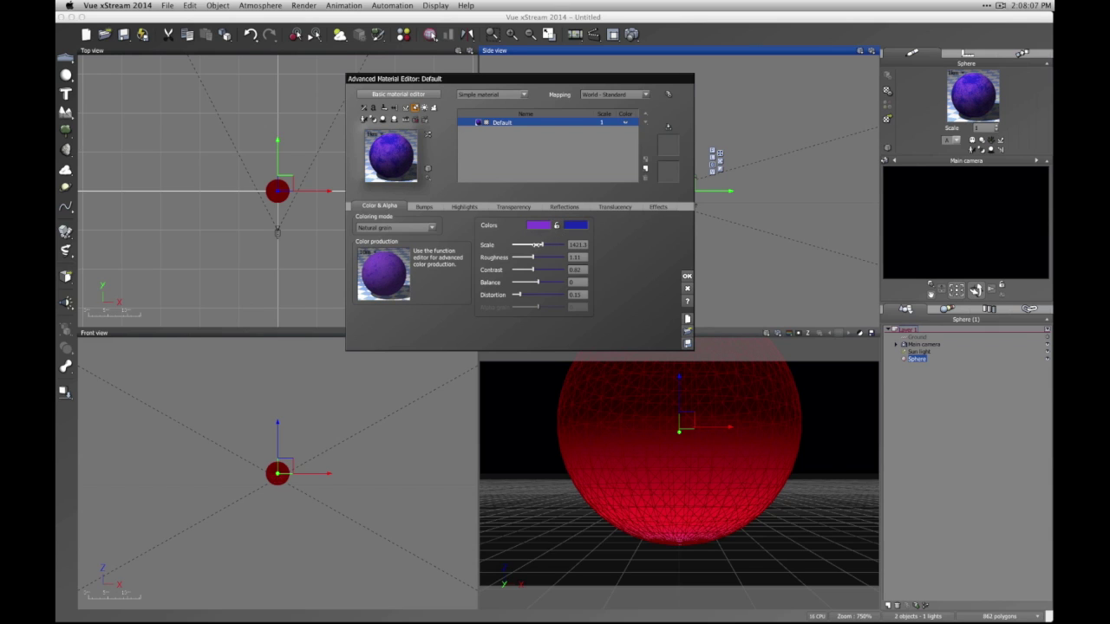
# - Lower the noise scale slightly and preview the material at 10m scale
pyautogui.moveTo(541, 245); pyautogui.dragTo(539, 245)
pyautogui.click(378, 135)
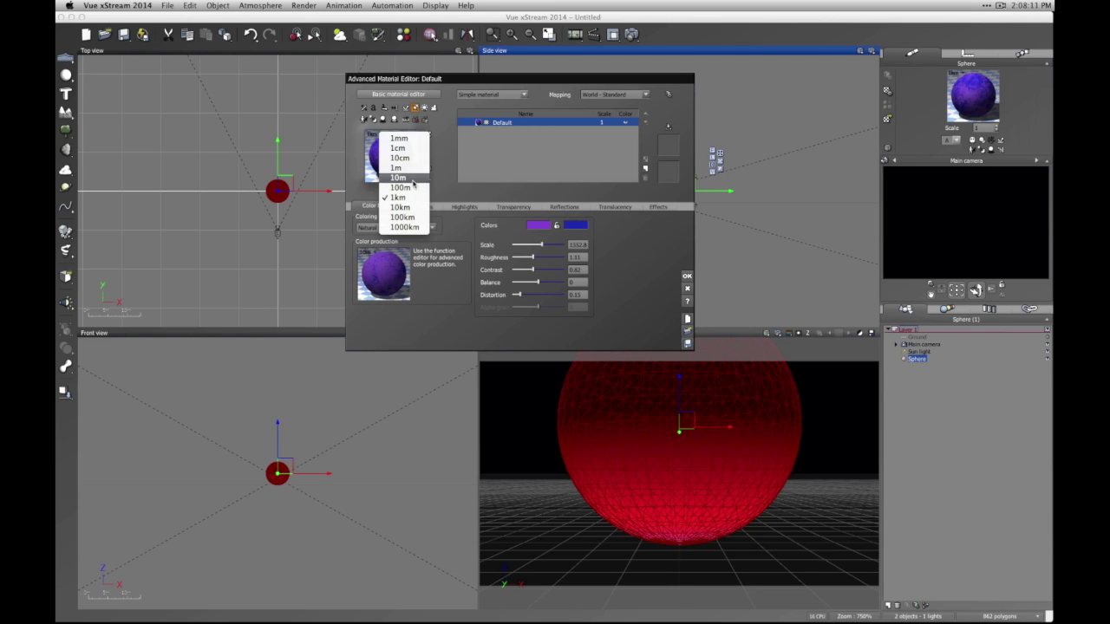
pyautogui.click(414, 179)
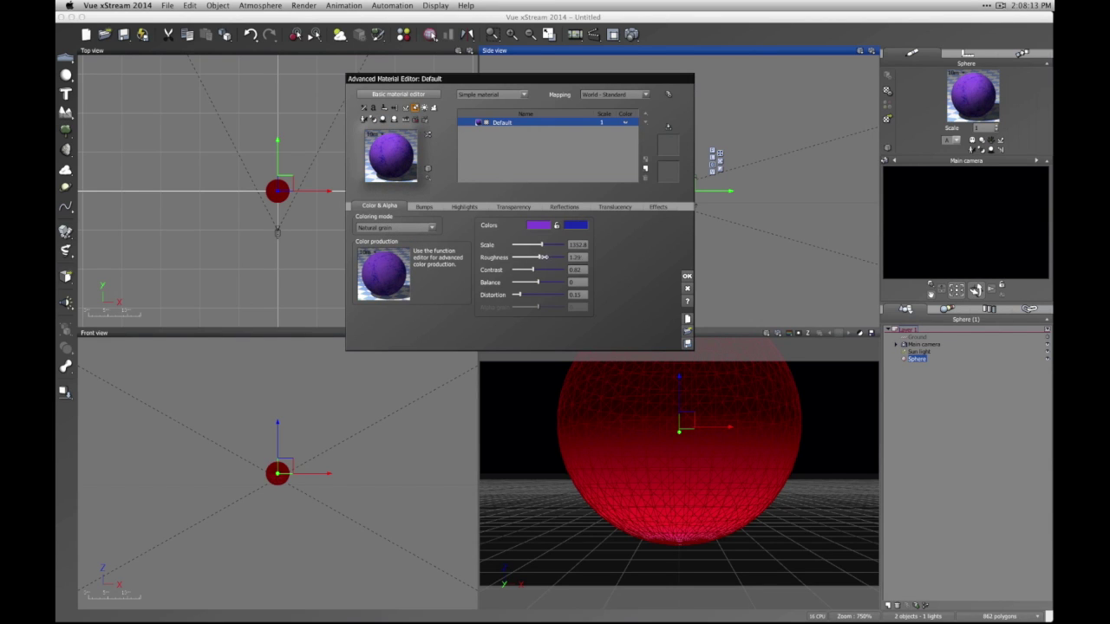
# - Raise roughness slightly, adjust contrast, and make the grain a single dark green colour
pyautogui.moveTo(542, 257); pyautogui.dragTo(545, 258)
pyautogui.moveTo(536, 269)
pyautogui.mouseDown()
pyautogui.moveTo(515, 269)
pyautogui.moveTo(556, 284)
pyautogui.moveTo(517, 284)
pyautogui.moveTo(555, 283)
pyautogui.moveTo(524, 301)
pyautogui.moveTo(553, 295)
pyautogui.moveTo(513, 270)
pyautogui.moveTo(525, 257)
pyautogui.moveTo(518, 269)
pyautogui.mouseUp()
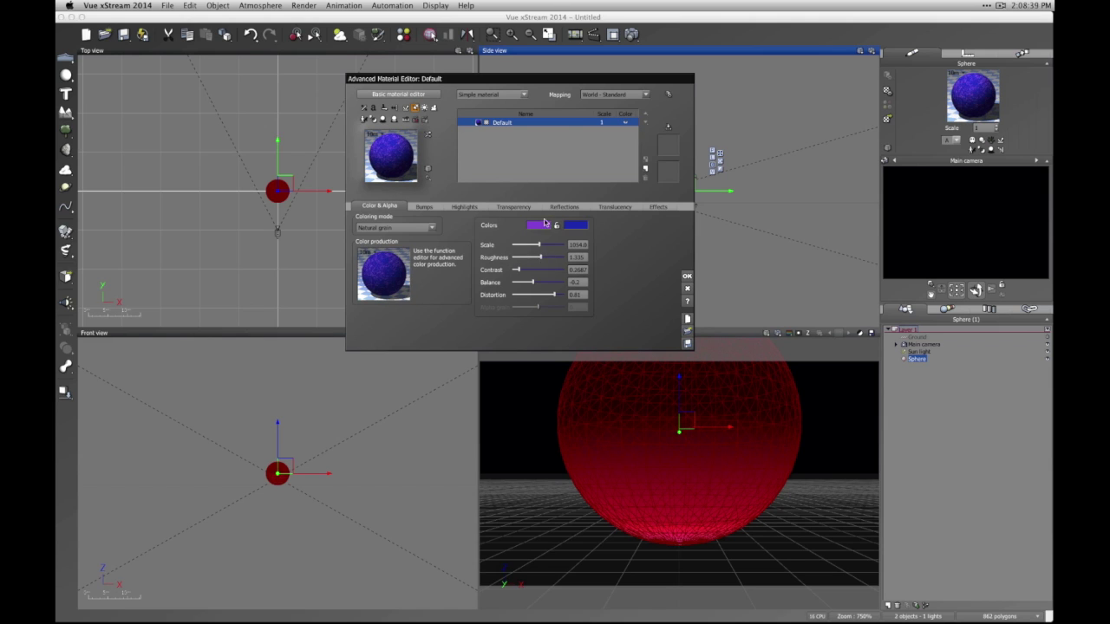
pyautogui.click(545, 224)
pyautogui.moveTo(532, 235)
pyautogui.mouseDown()
pyautogui.moveTo(524, 243)
pyautogui.moveTo(535, 237)
pyautogui.mouseUp()
pyautogui.moveTo(621, 232); pyautogui.dragTo(615, 244)
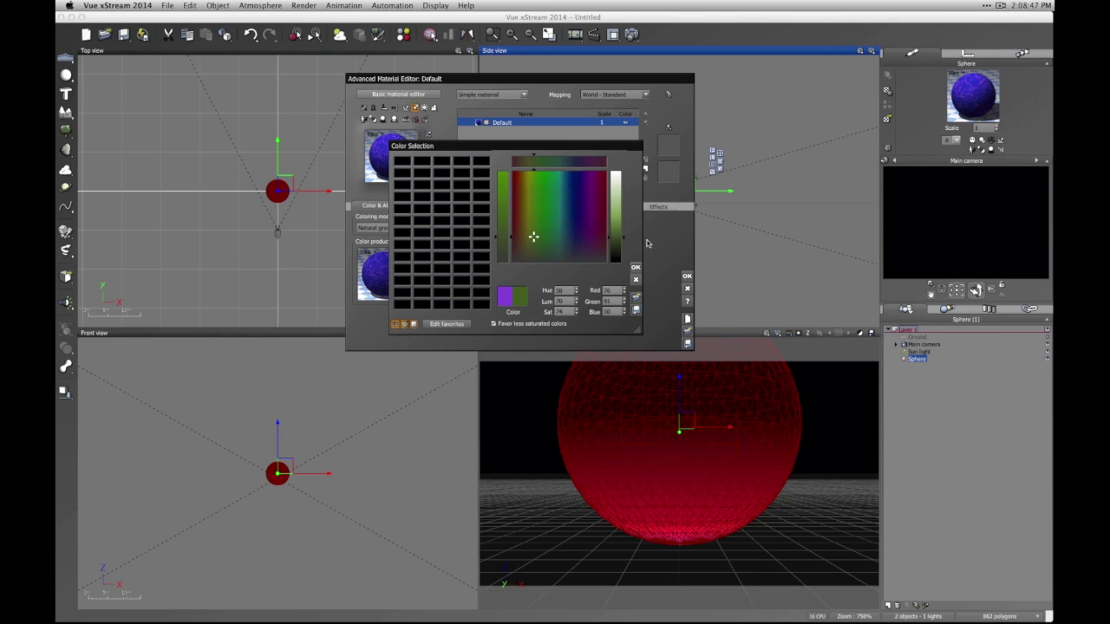
pyautogui.click(636, 267)
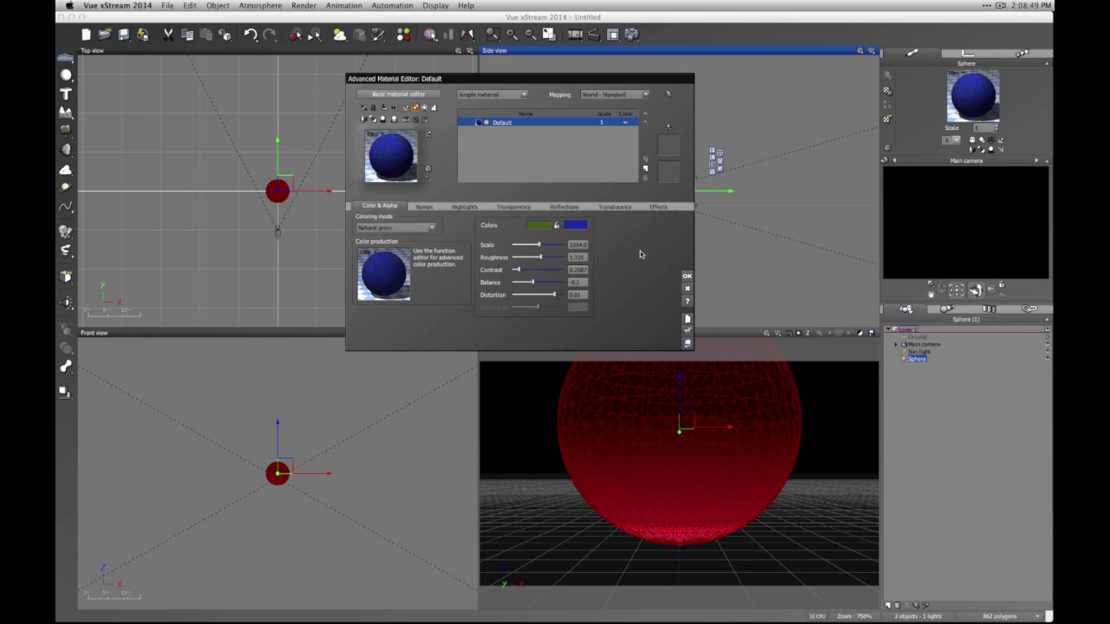
pyautogui.click(557, 225)
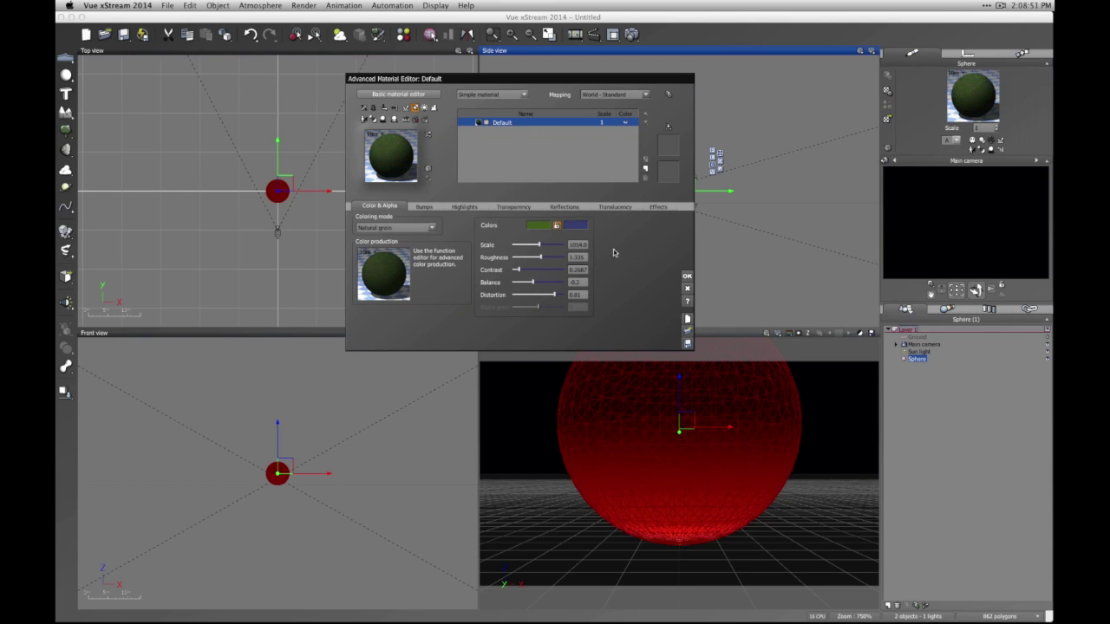
# - Close the material editor, render the Main camera view, and close Post Render Options
pyautogui.click(686, 277)
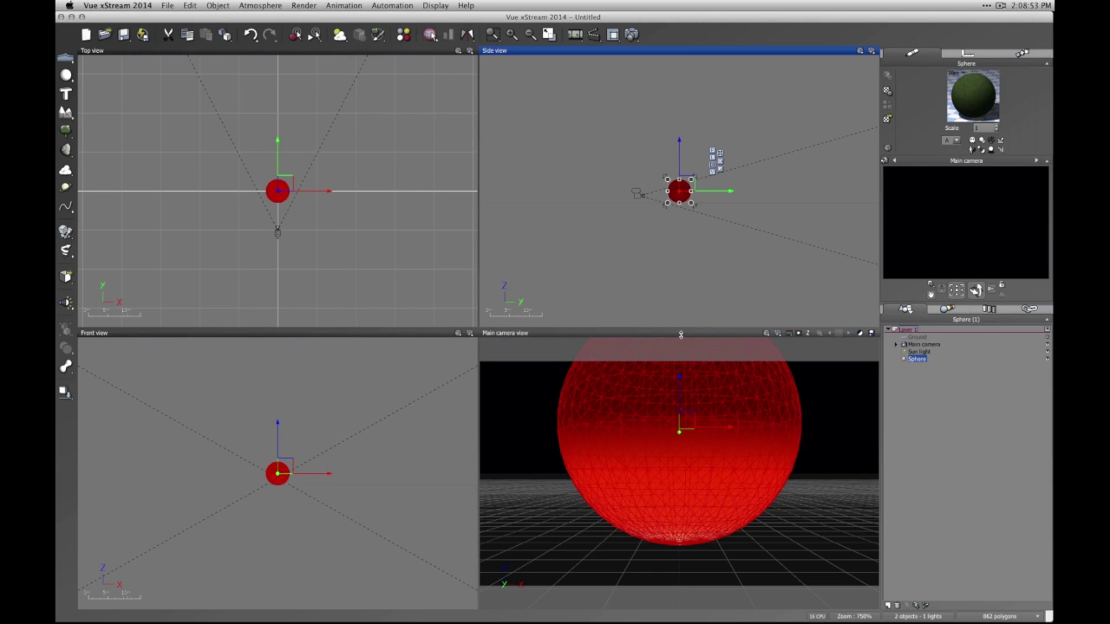
pyautogui.click(777, 333)
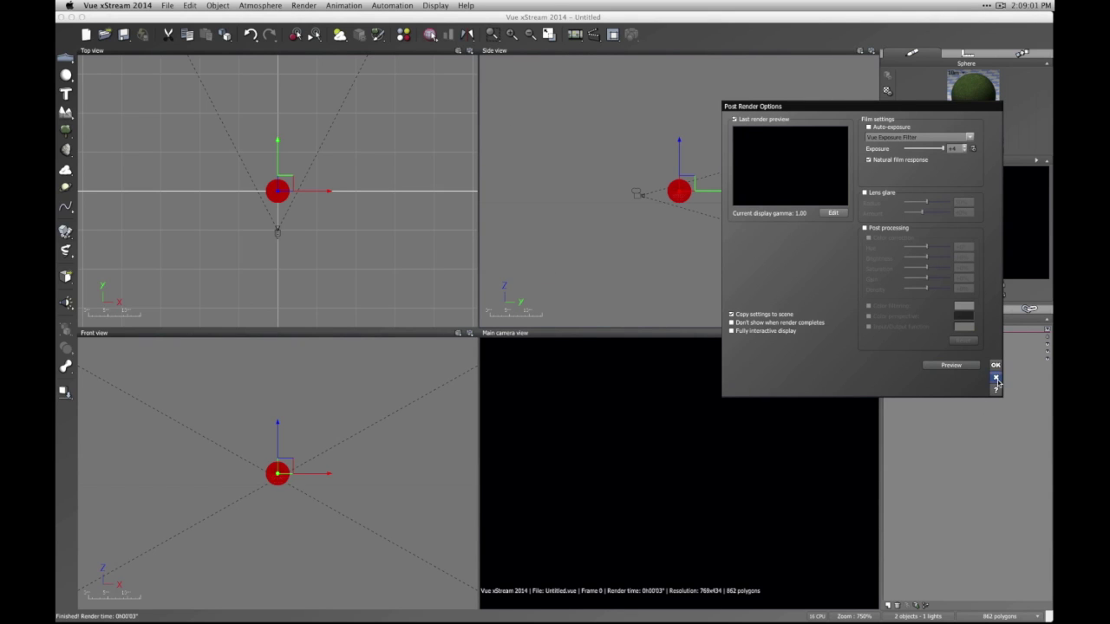
pyautogui.click(995, 378)
# - Compare Photometric presets Noon, Late afternoon and Sunset, then apply Afternoon
pyautogui.click(339, 34)
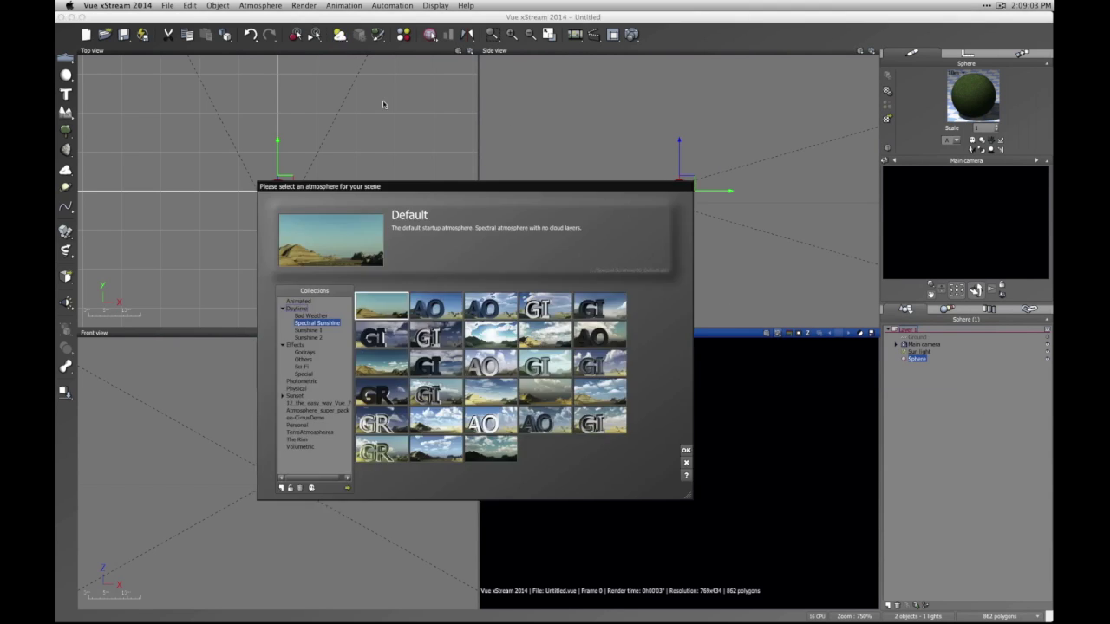
pyautogui.click(300, 382)
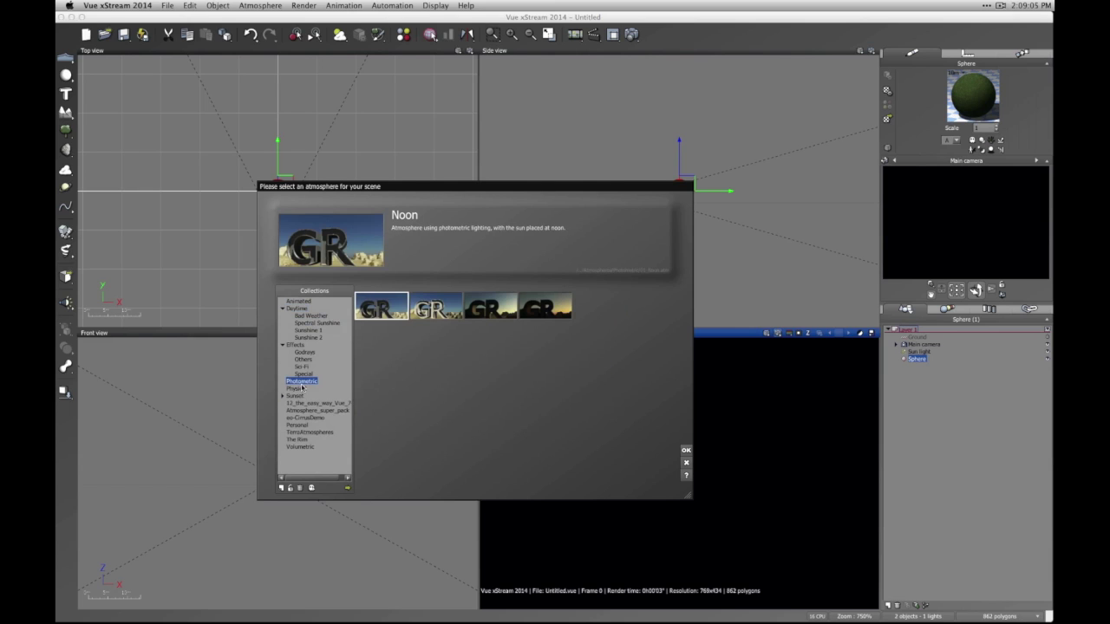
pyautogui.click(436, 307)
pyautogui.click(485, 310)
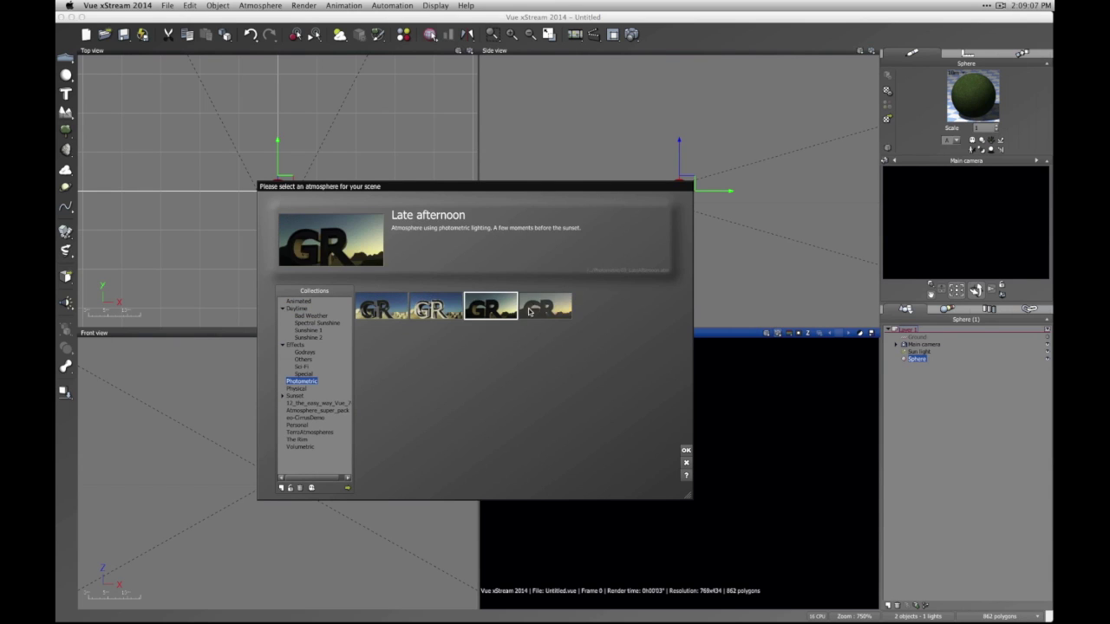
pyautogui.click(545, 309)
pyautogui.click(381, 309)
pyautogui.click(433, 312)
pyautogui.click(490, 308)
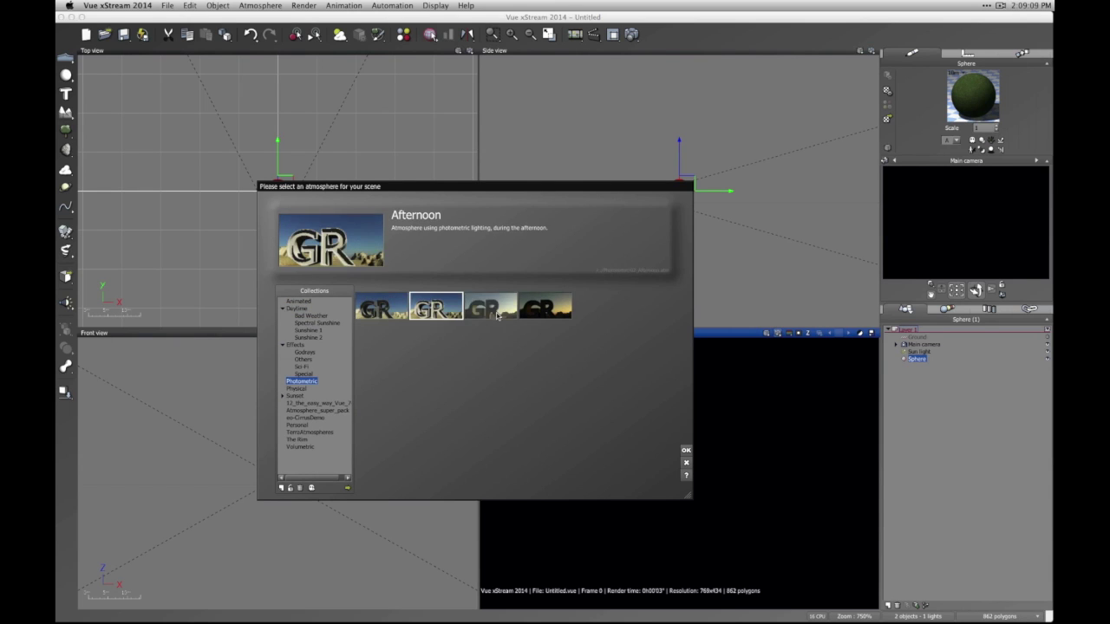
pyautogui.click(545, 308)
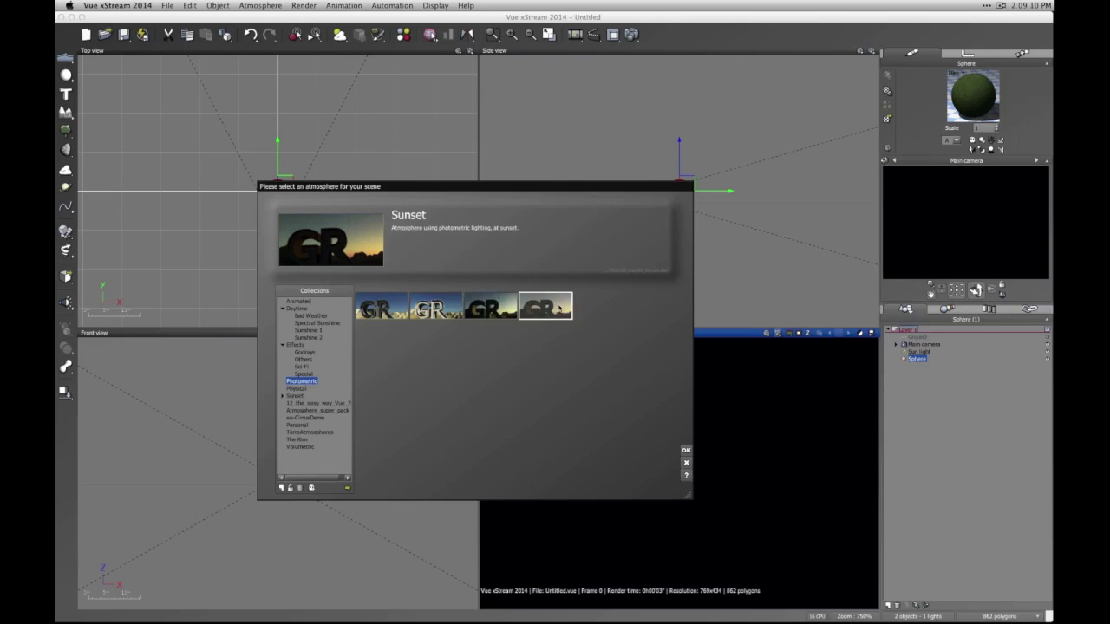
pyautogui.click(493, 314)
pyautogui.click(435, 310)
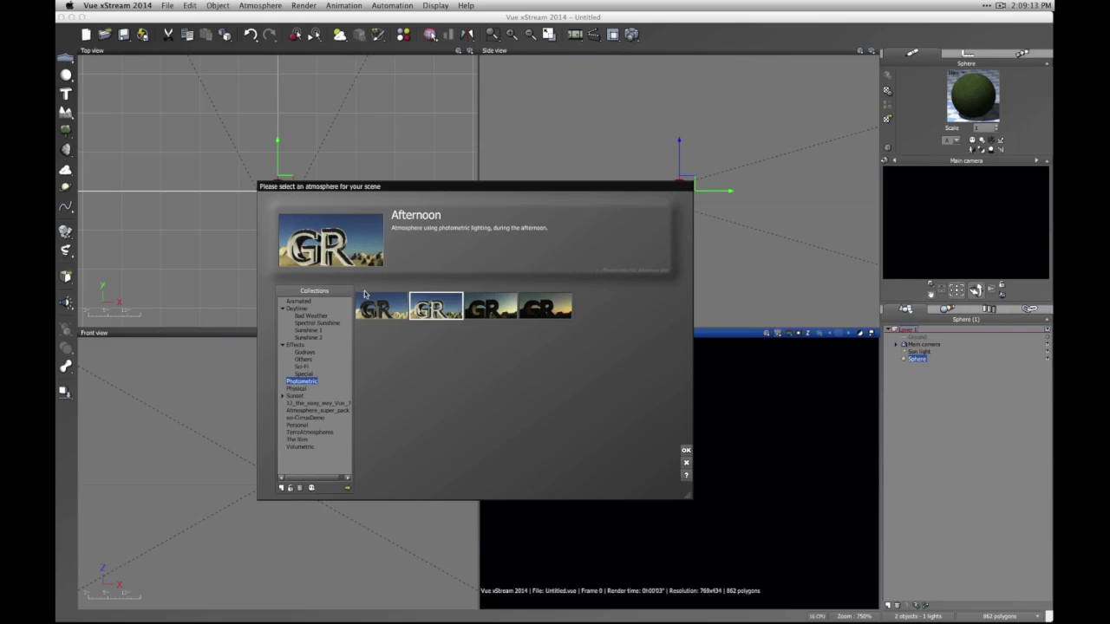
pyautogui.click(686, 450)
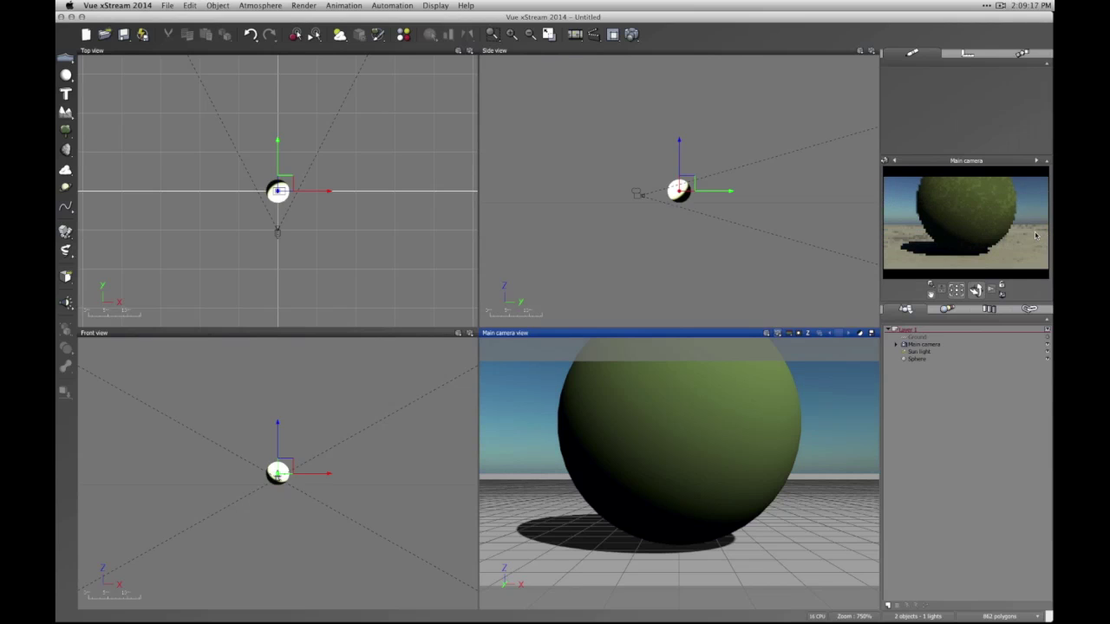
# - Render the sphere under the afternoon sky, then open its material's colour production options
pyautogui.click(631, 34)
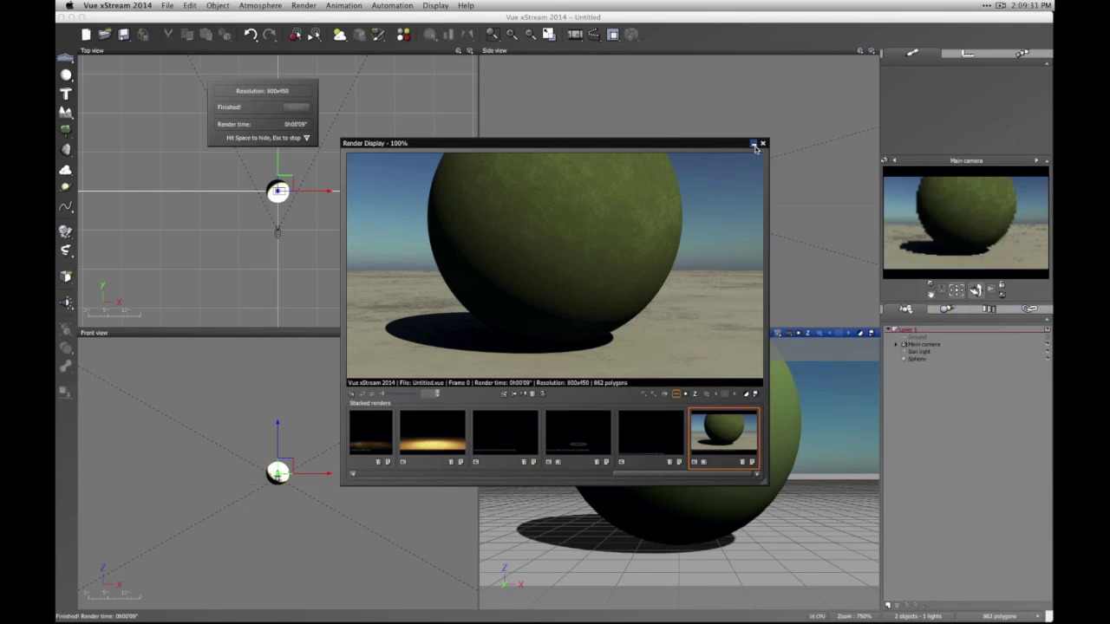
pyautogui.click(762, 145)
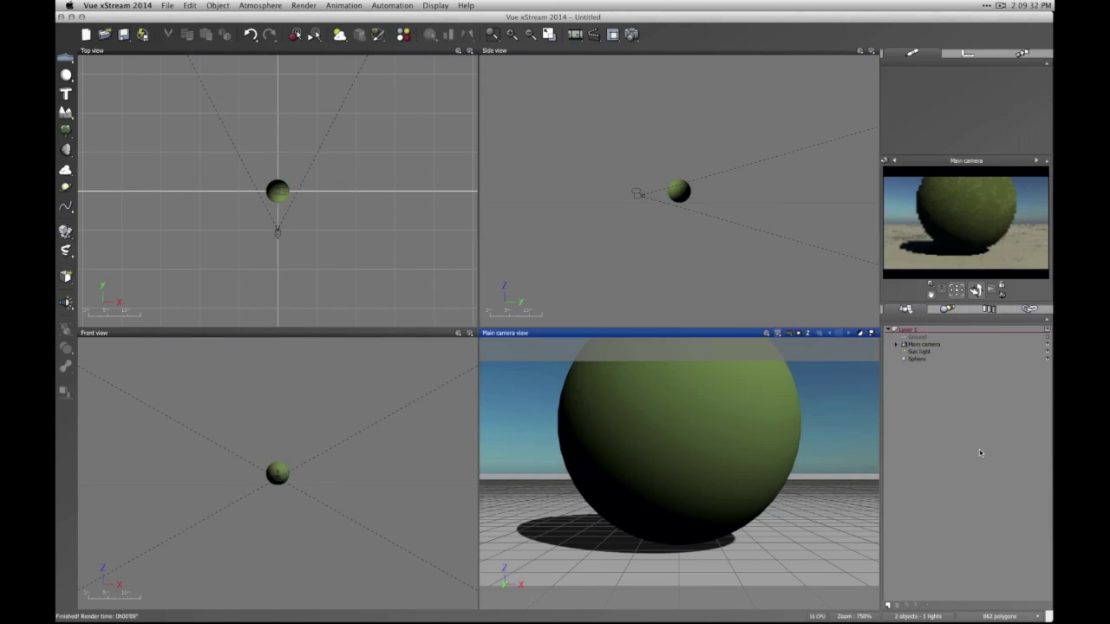
pyautogui.click(916, 358)
pyautogui.doubleClick(973, 96)
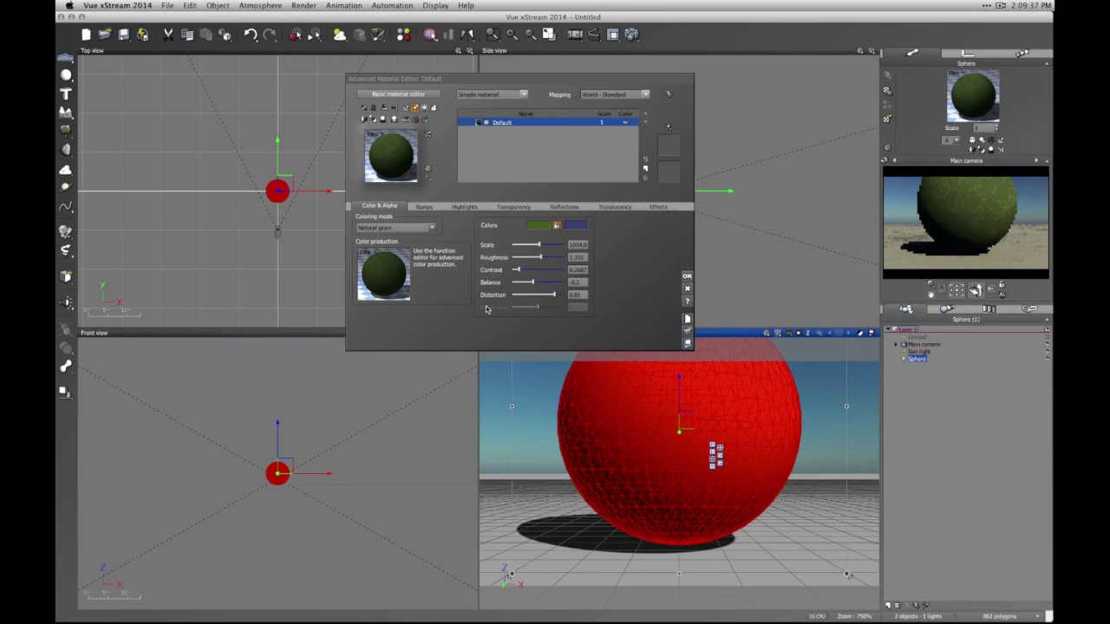
pyautogui.rightClick(402, 280)
# - In the colour function graph, reposition the Position and colour nodes and inspect node types
pyautogui.click(423, 291)
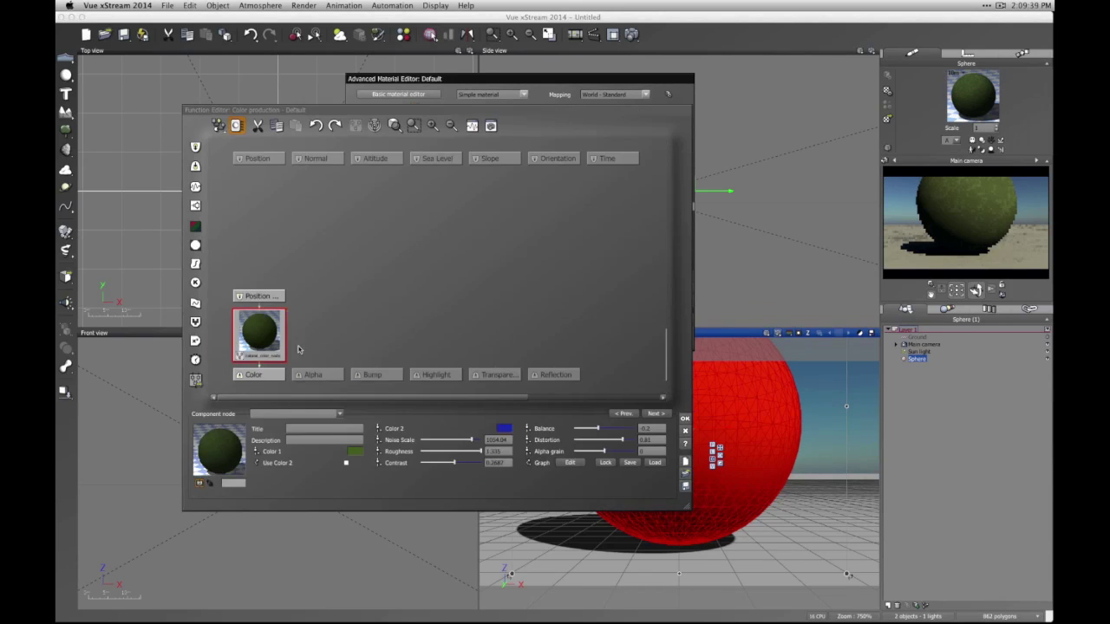
pyautogui.moveTo(251, 296); pyautogui.dragTo(269, 236)
pyautogui.moveTo(265, 338); pyautogui.dragTo(273, 301)
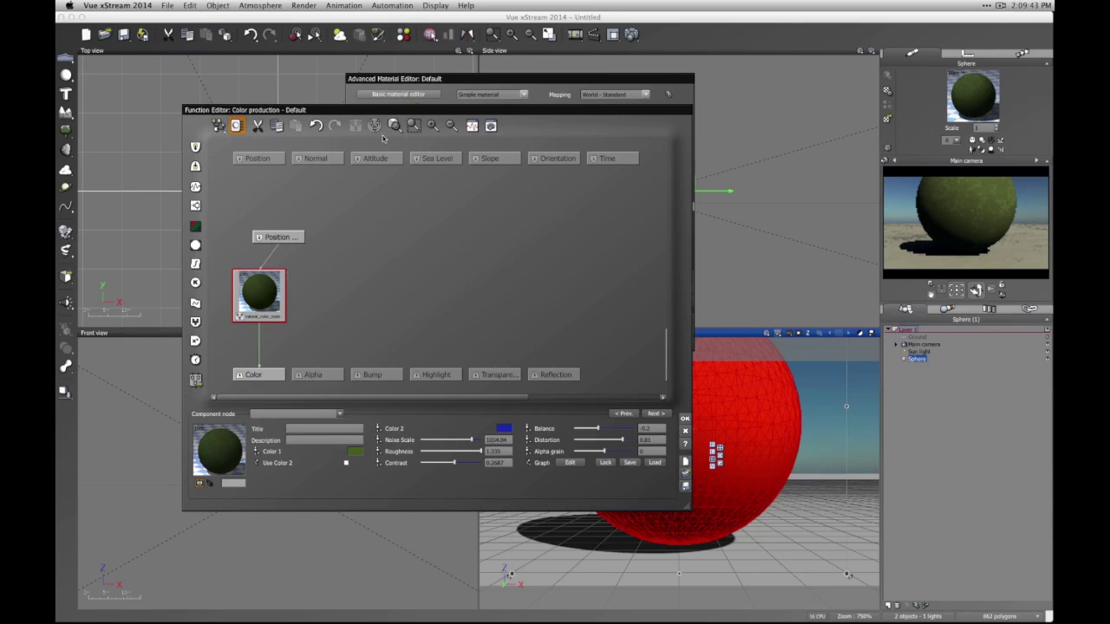
pyautogui.click(195, 226)
pyautogui.click(257, 296)
pyautogui.moveTo(256, 296); pyautogui.dragTo(256, 217)
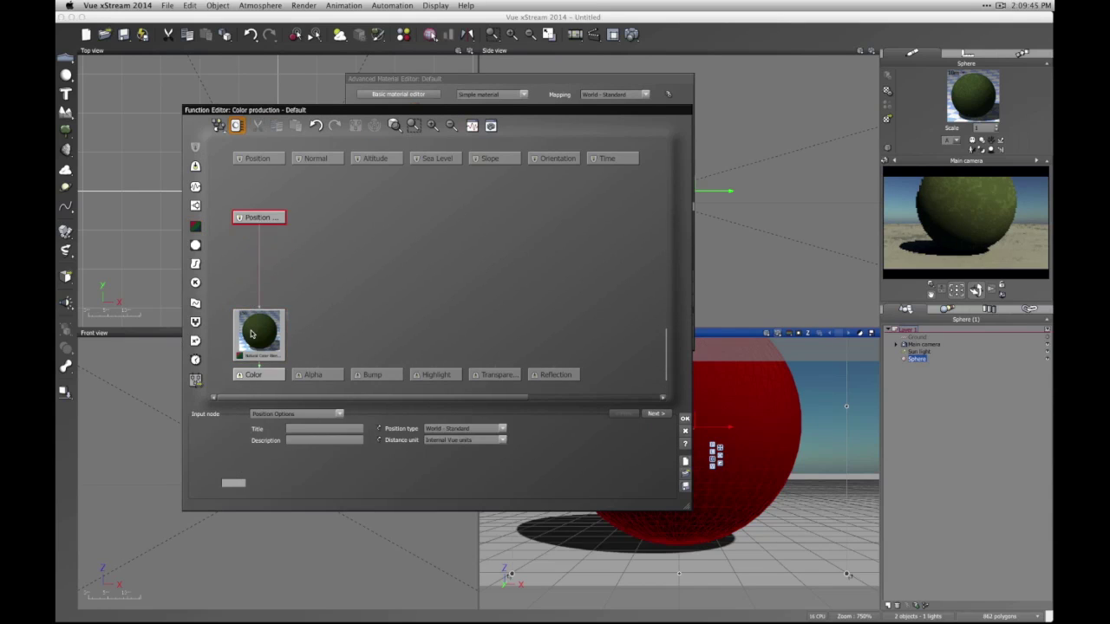
pyautogui.moveTo(258, 334); pyautogui.dragTo(259, 294)
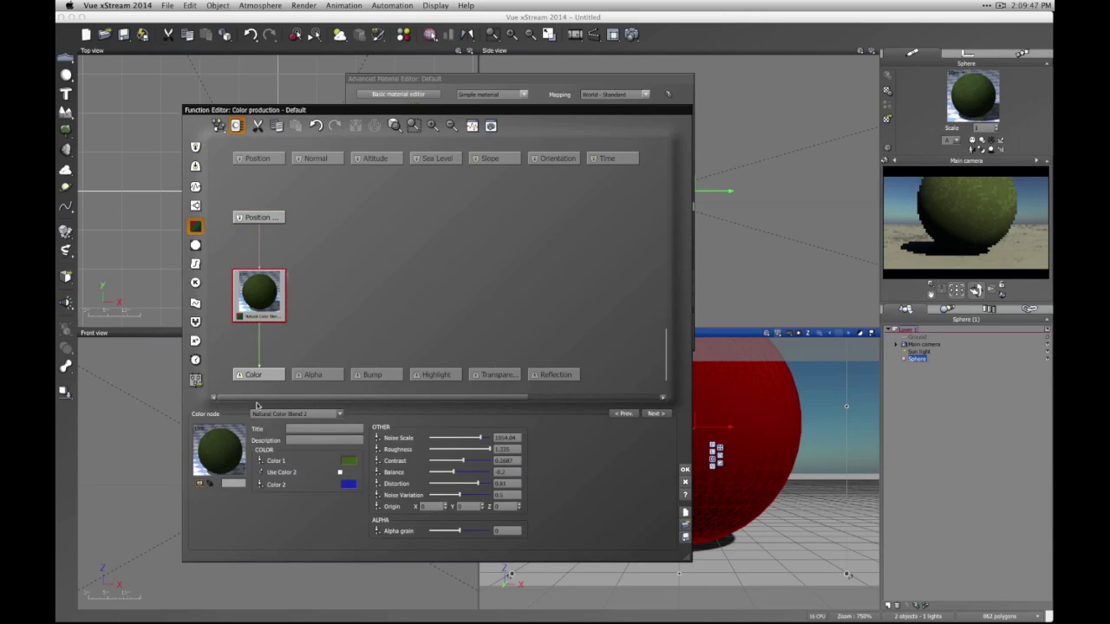
pyautogui.click(338, 416)
pyautogui.moveTo(339, 417)
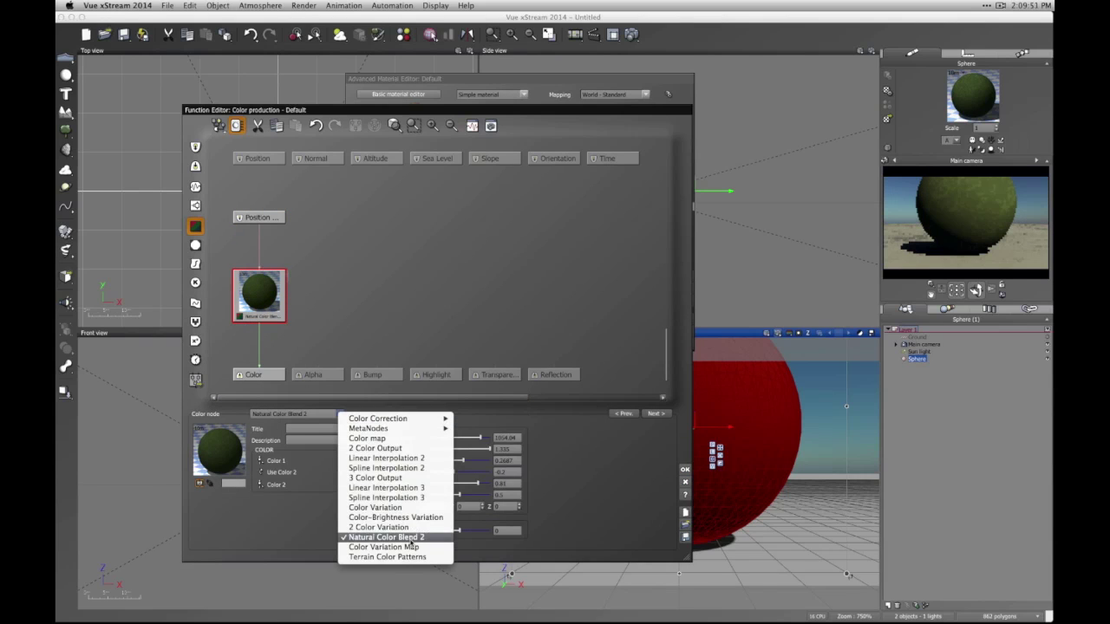
pyautogui.click(421, 235)
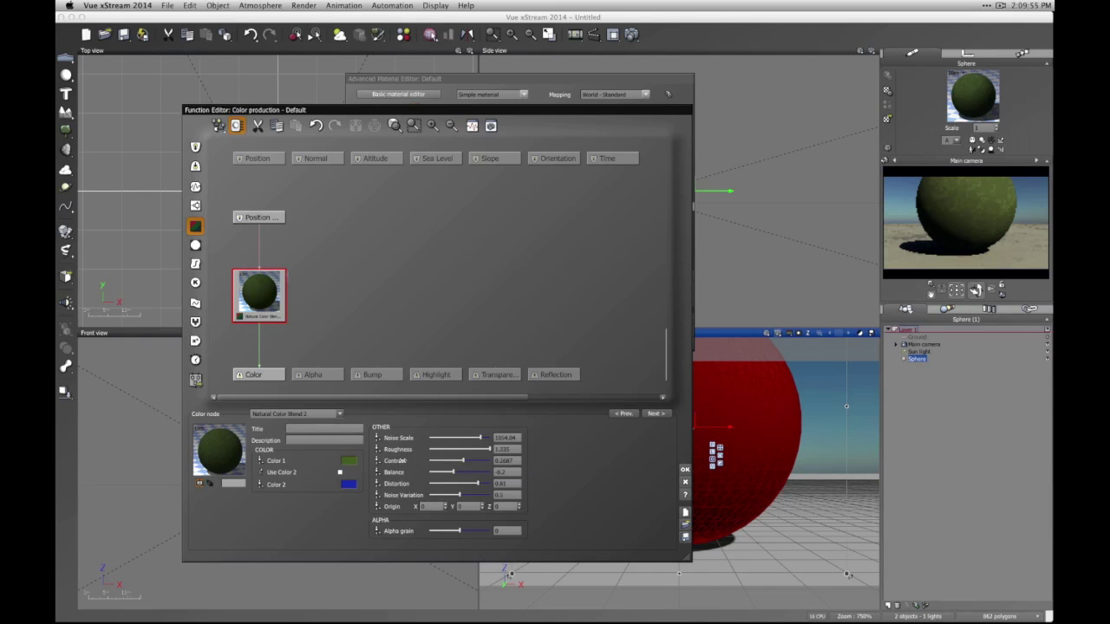
pyautogui.click(337, 317)
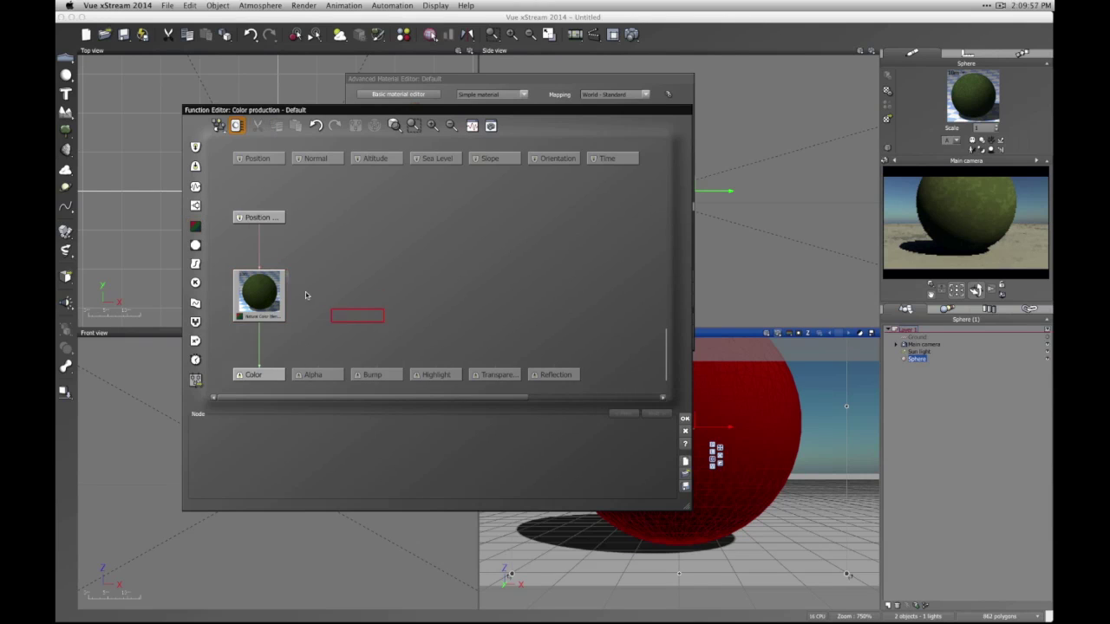
# - Add a trial 3 Color Output node, delete it, and recheck Natural Color Blend 2's type list
pyautogui.click(195, 226)
pyautogui.click(314, 416)
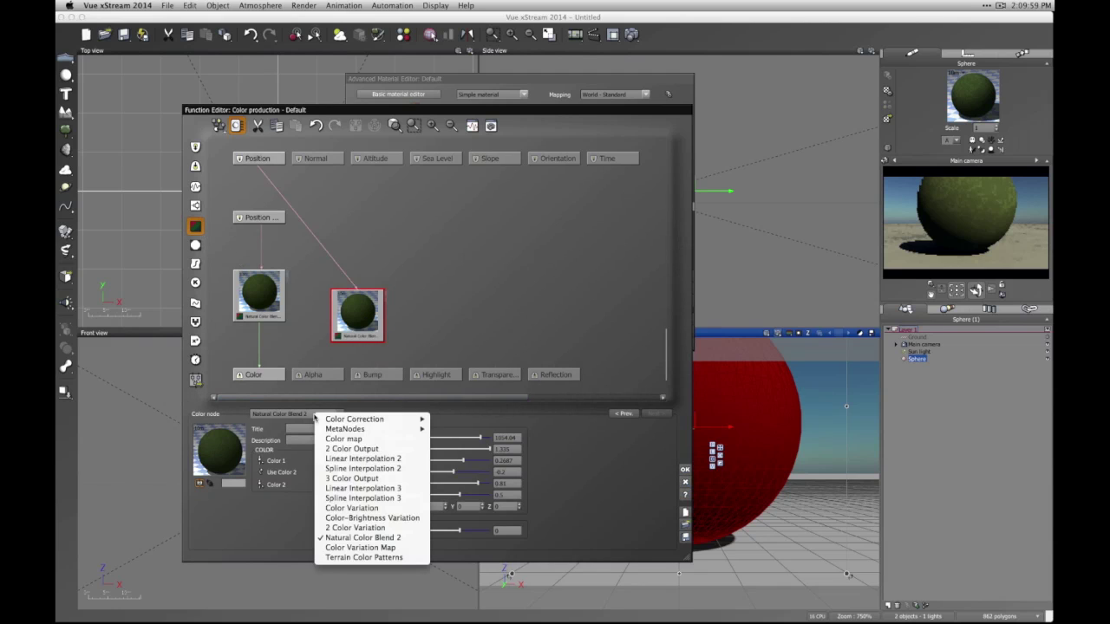
pyautogui.click(378, 478)
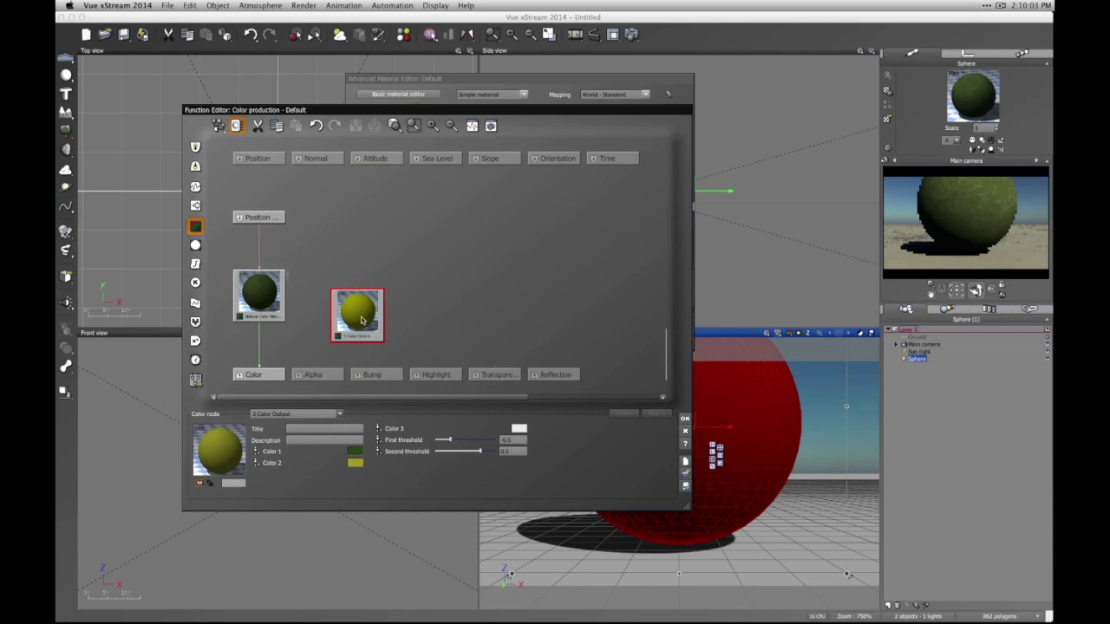
pyautogui.press('Delete')
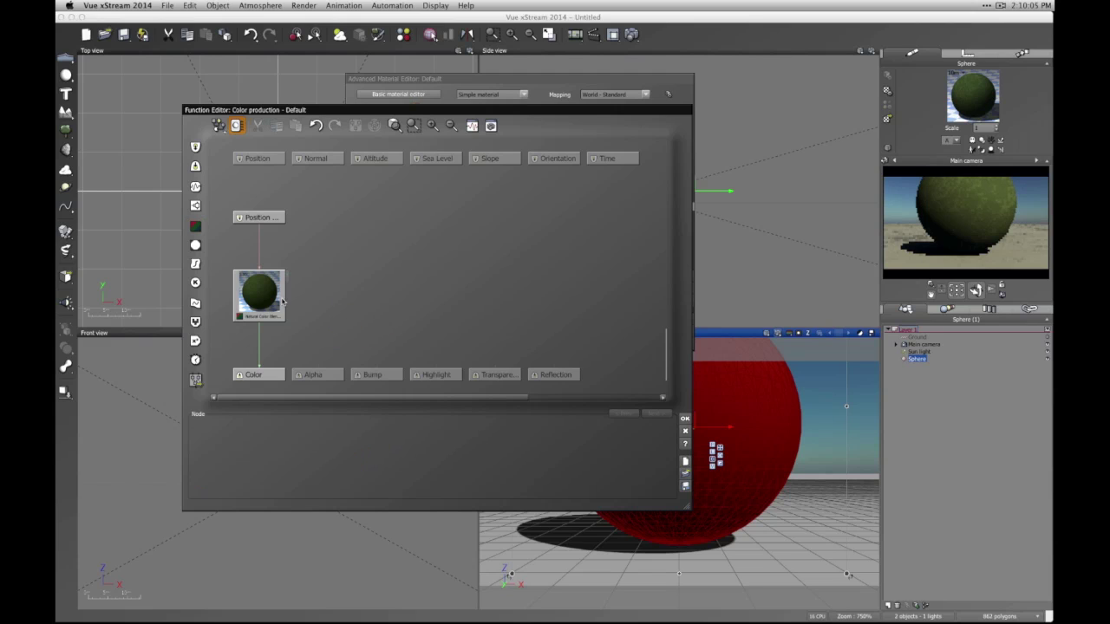
pyautogui.click(270, 303)
pyautogui.click(338, 414)
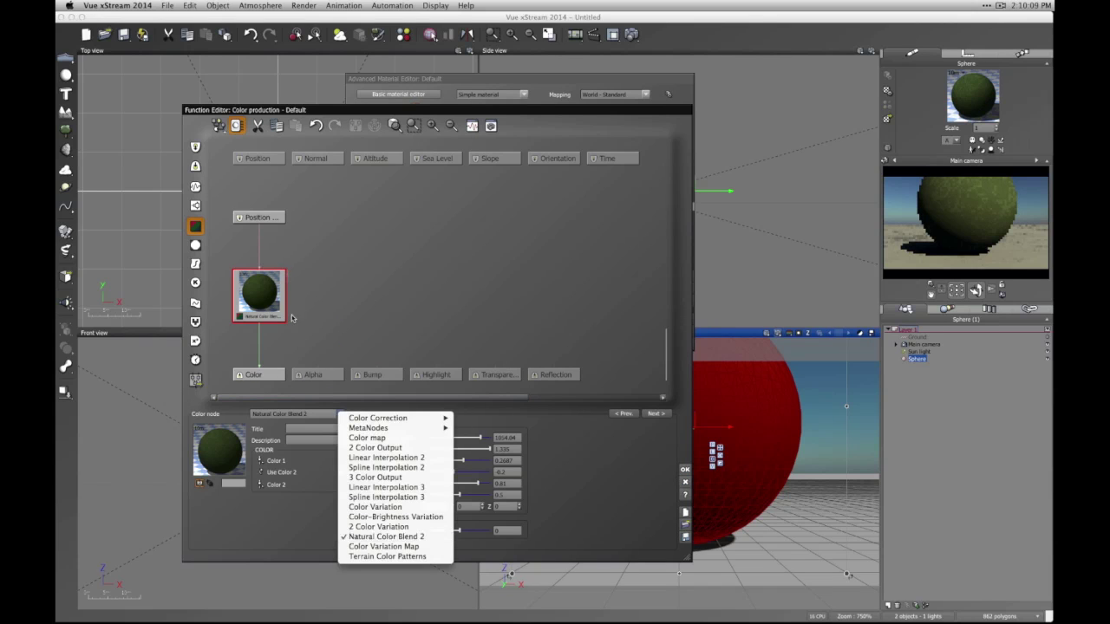
pyautogui.click(325, 281)
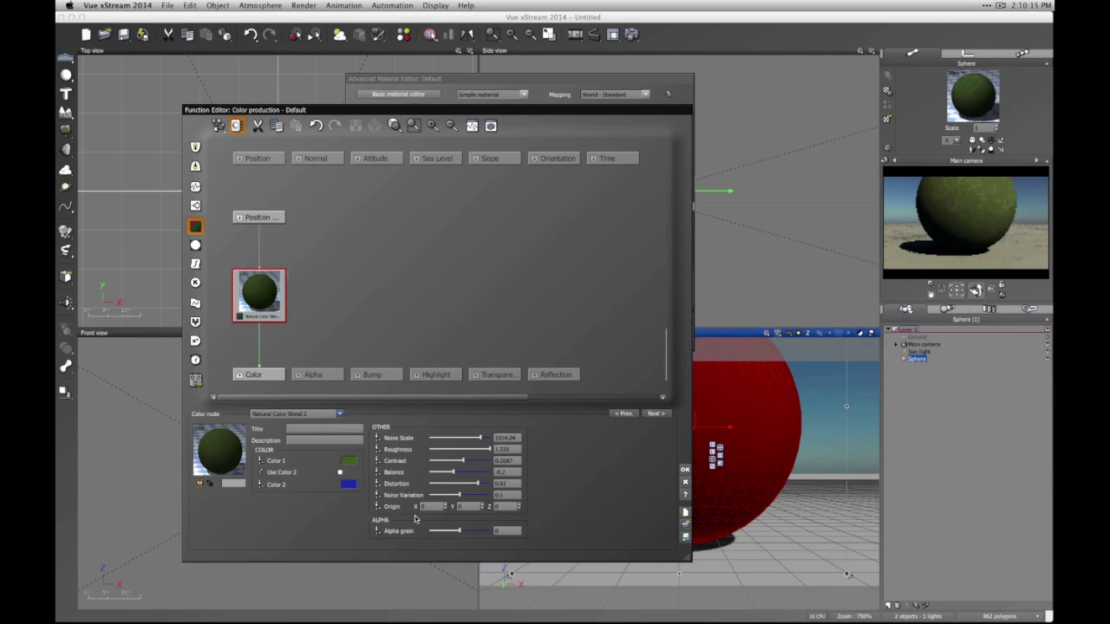
# - Close the graph, browse Bumps, Highlights and Transparency, and set global reflectivity to 44%
pyautogui.click(685, 482)
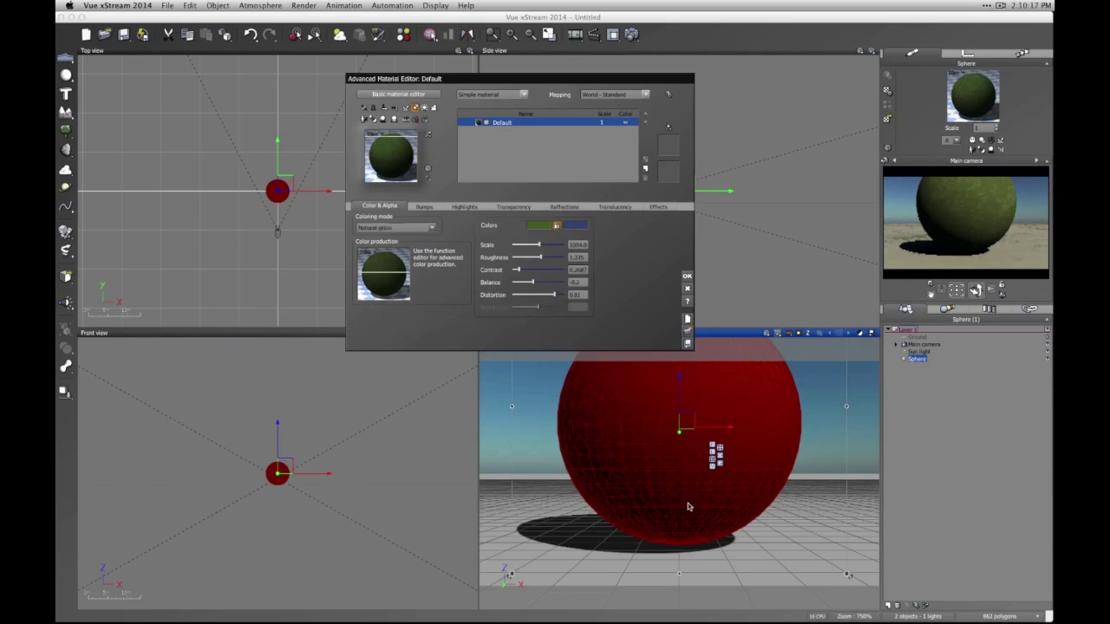
pyautogui.click(425, 207)
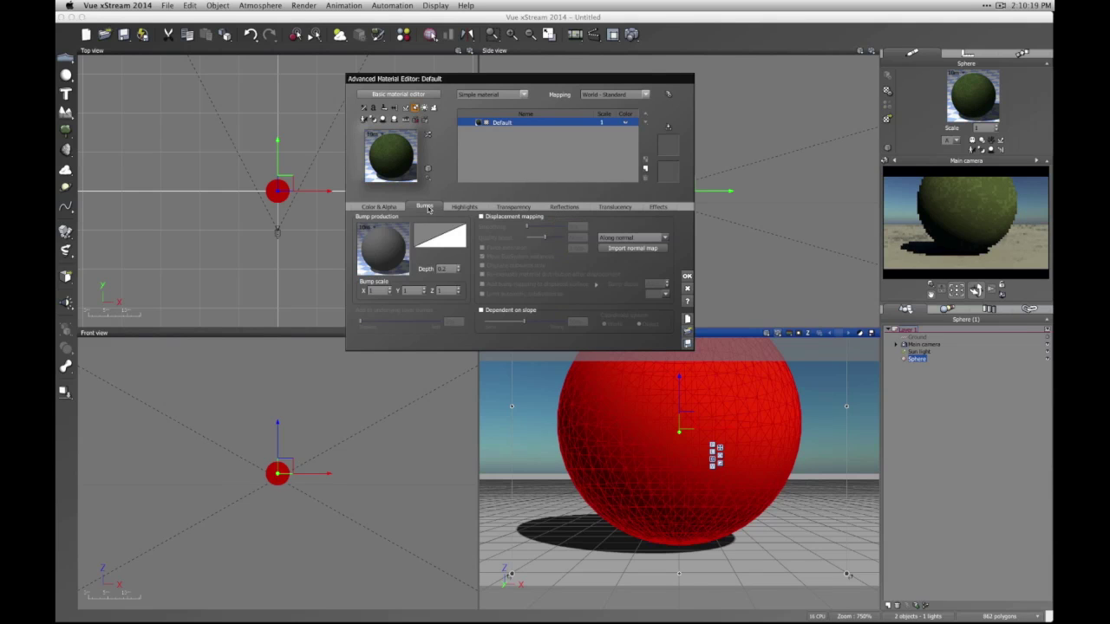
pyautogui.click(461, 208)
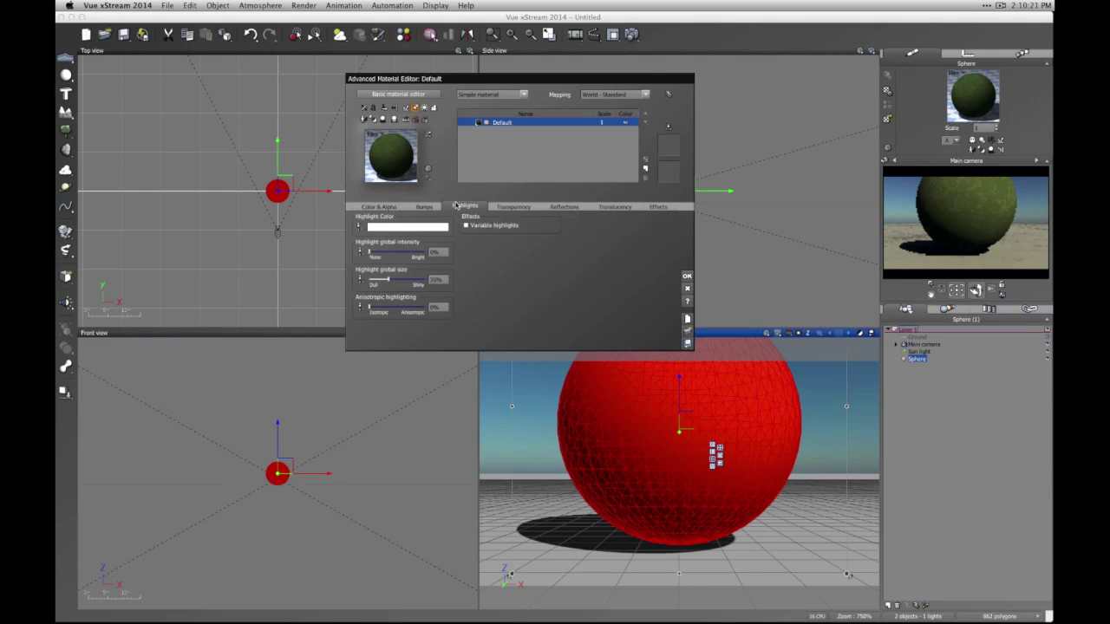
pyautogui.click(513, 207)
pyautogui.click(577, 207)
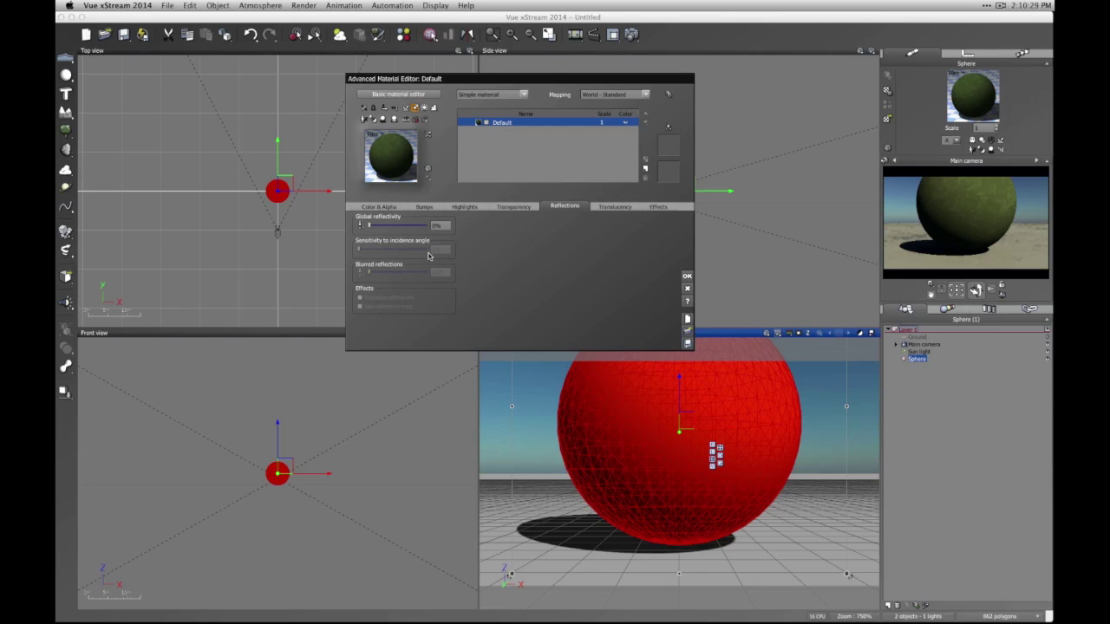
pyautogui.moveTo(398, 225); pyautogui.dragTo(394, 248)
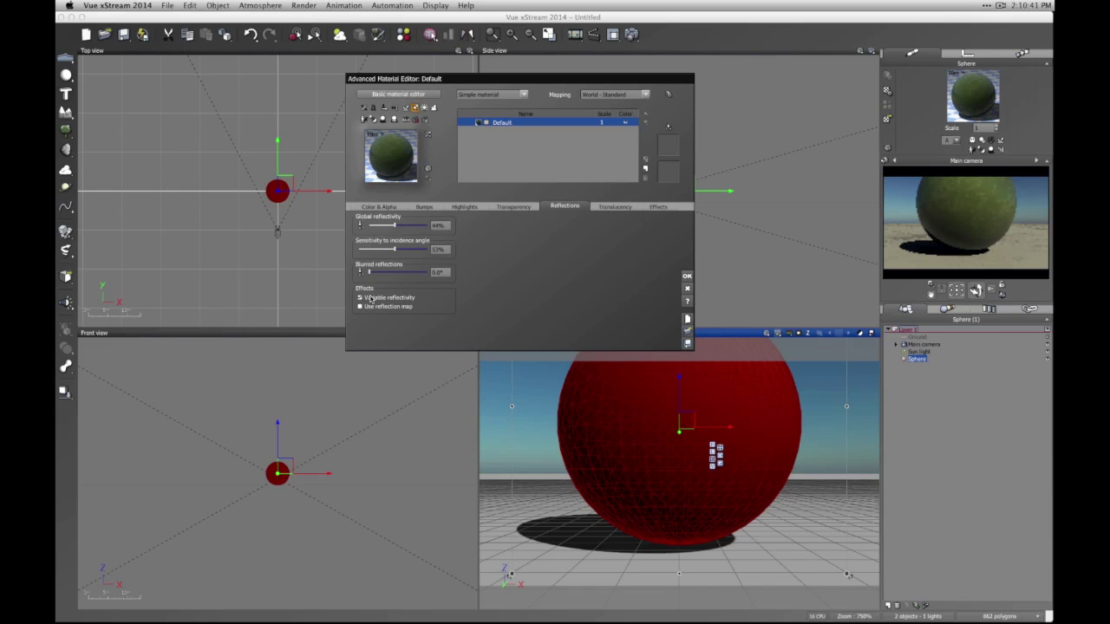
# - Drive reflectivity with an Angle of Incidence node linked to Reflection, and set incidence sensitivity to 0%
pyautogui.rightClick(507, 245)
pyautogui.click(524, 248)
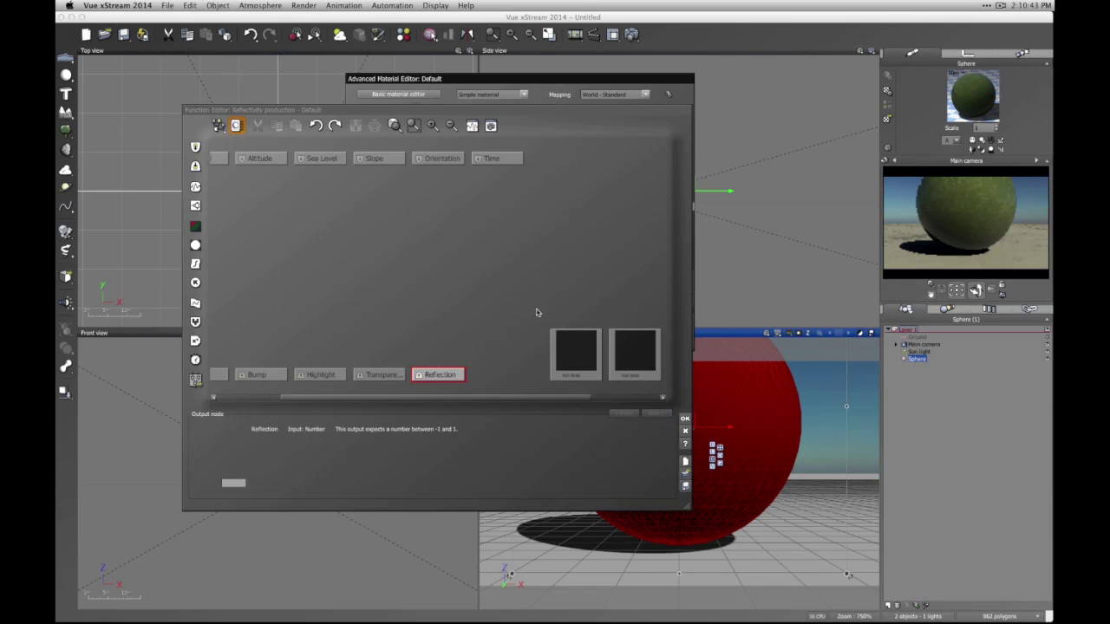
pyautogui.click(195, 148)
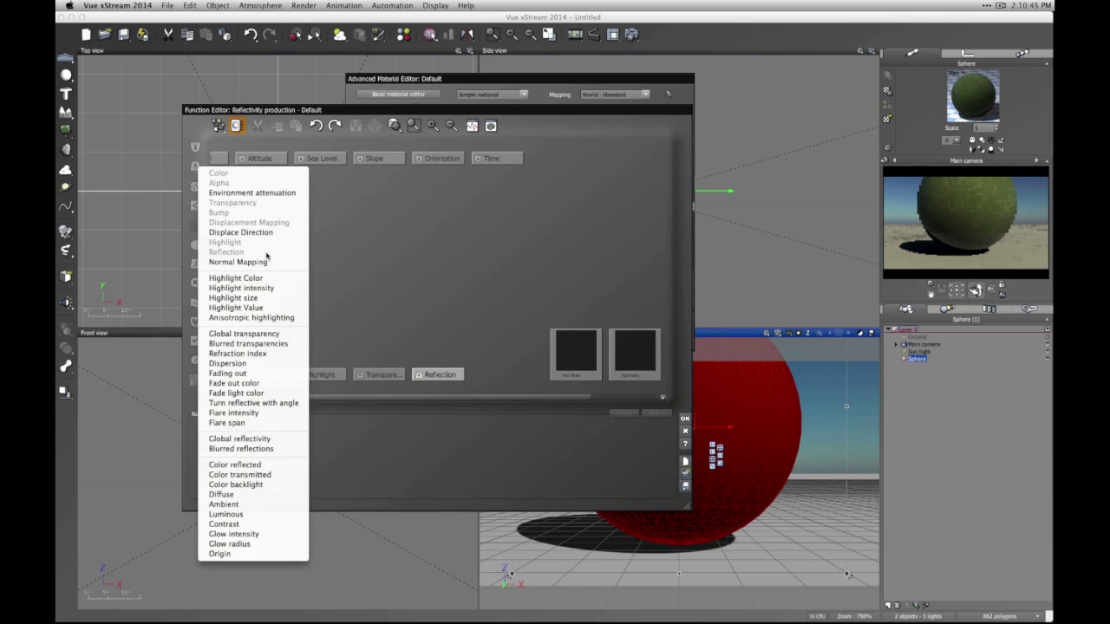
pyautogui.click(297, 487)
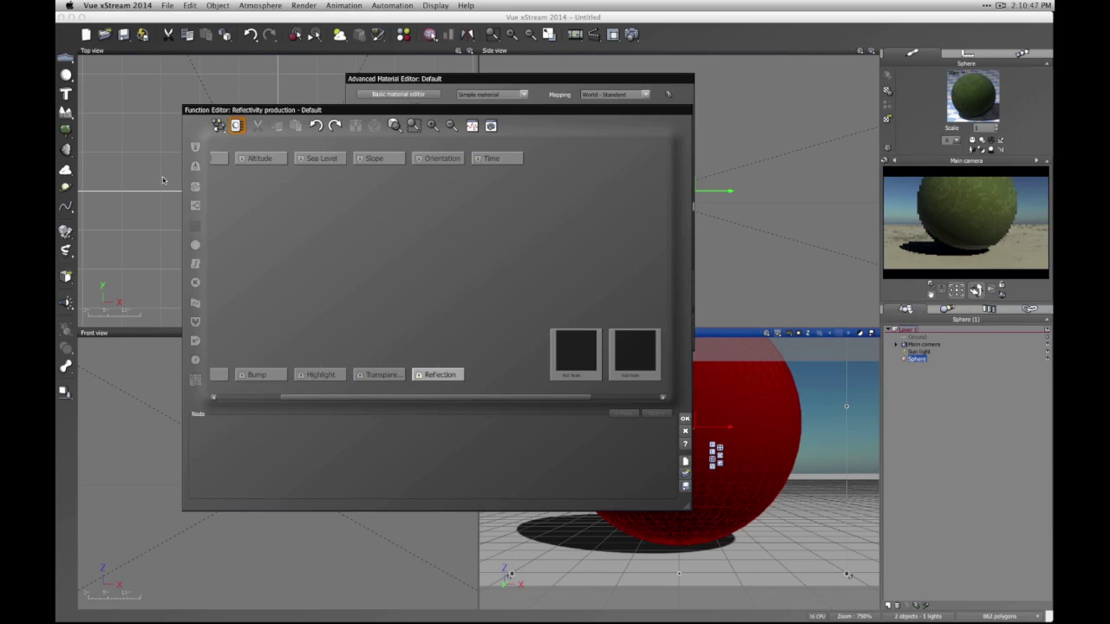
pyautogui.click(389, 231)
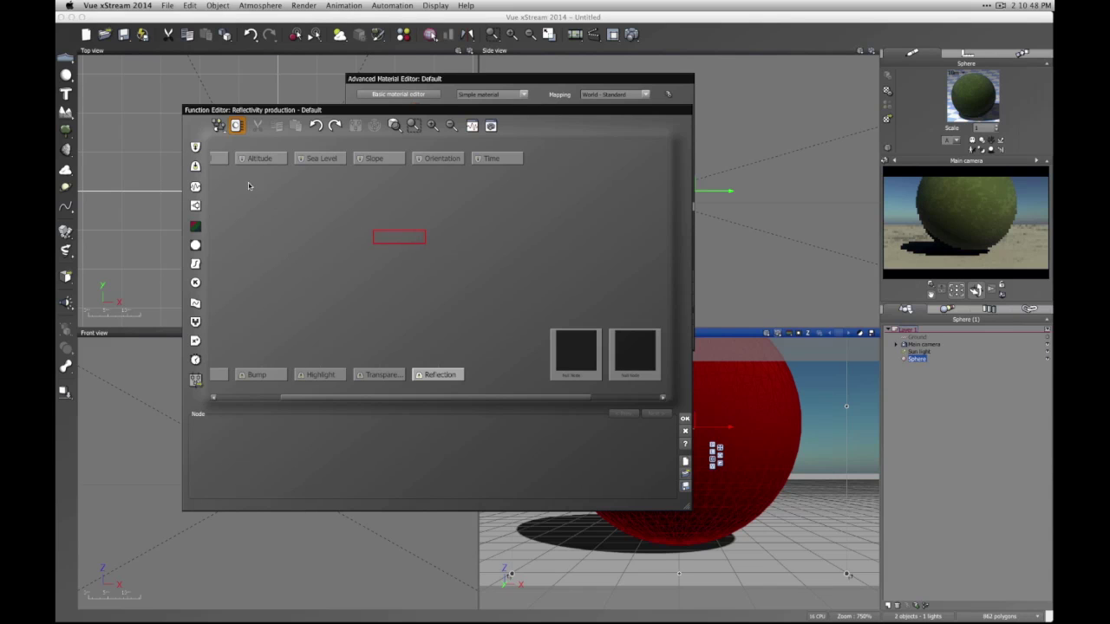
pyautogui.click(195, 147)
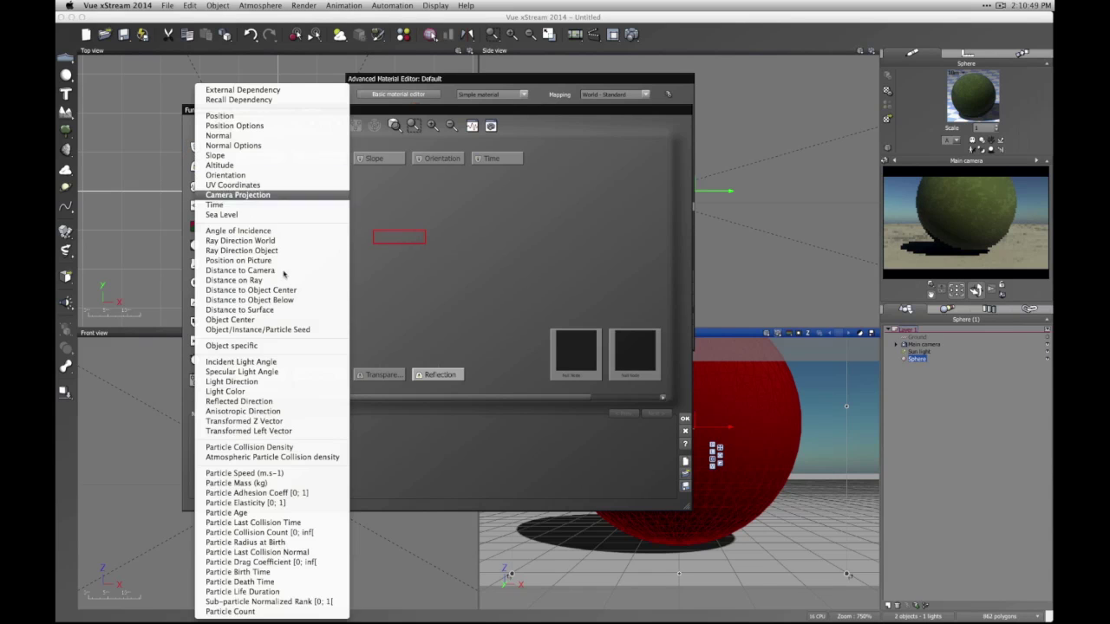
pyautogui.click(267, 230)
pyautogui.moveTo(438, 368); pyautogui.dragTo(400, 241)
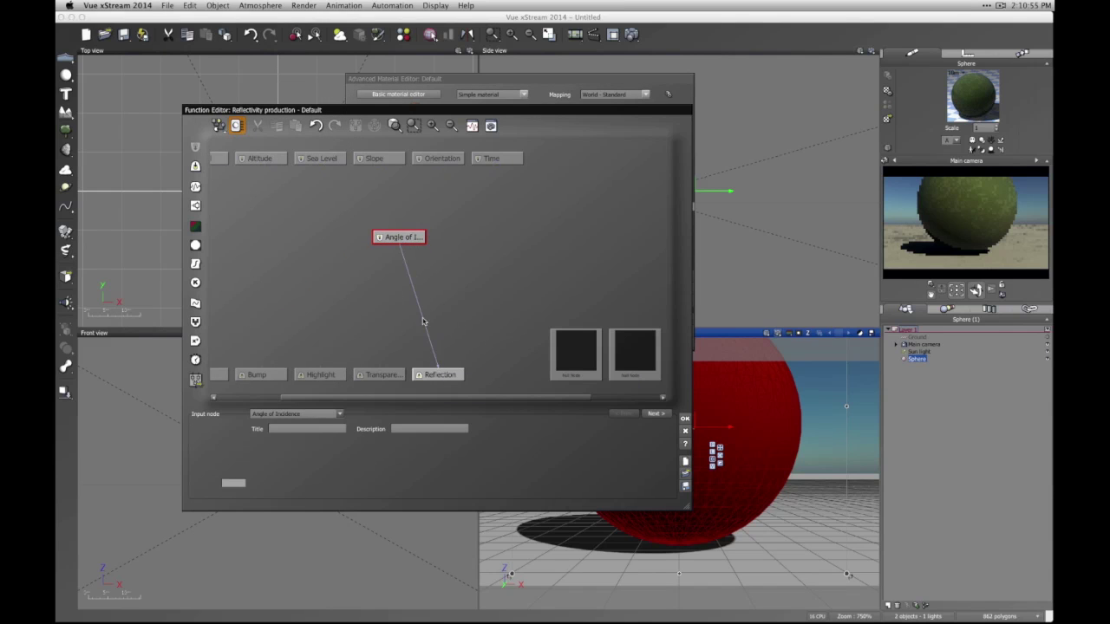
pyautogui.click(685, 418)
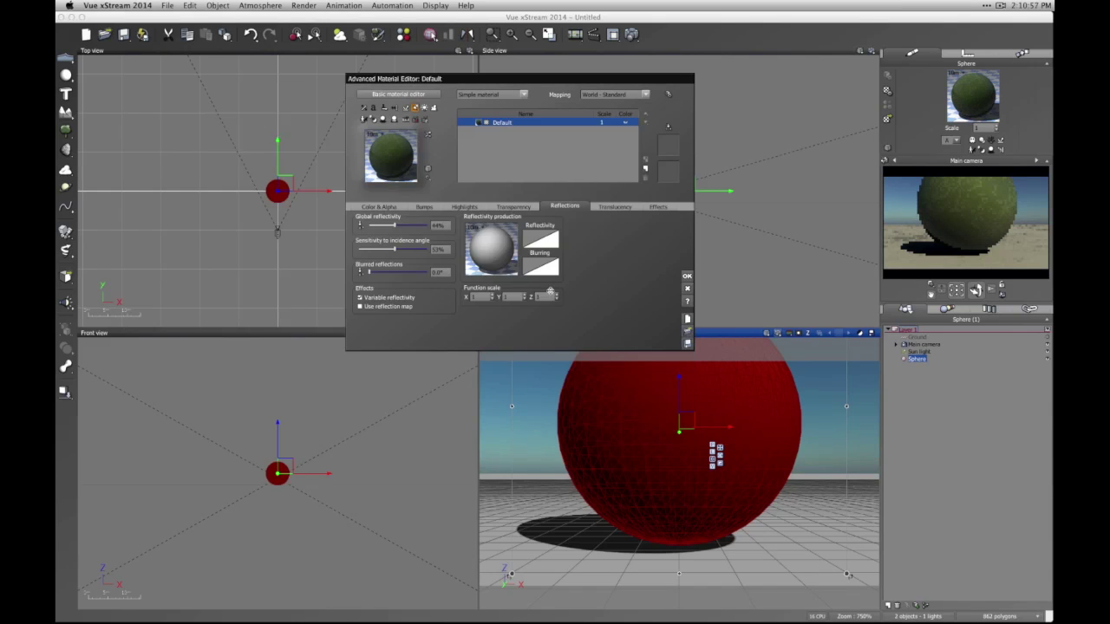
pyautogui.moveTo(397, 250); pyautogui.dragTo(291, 248)
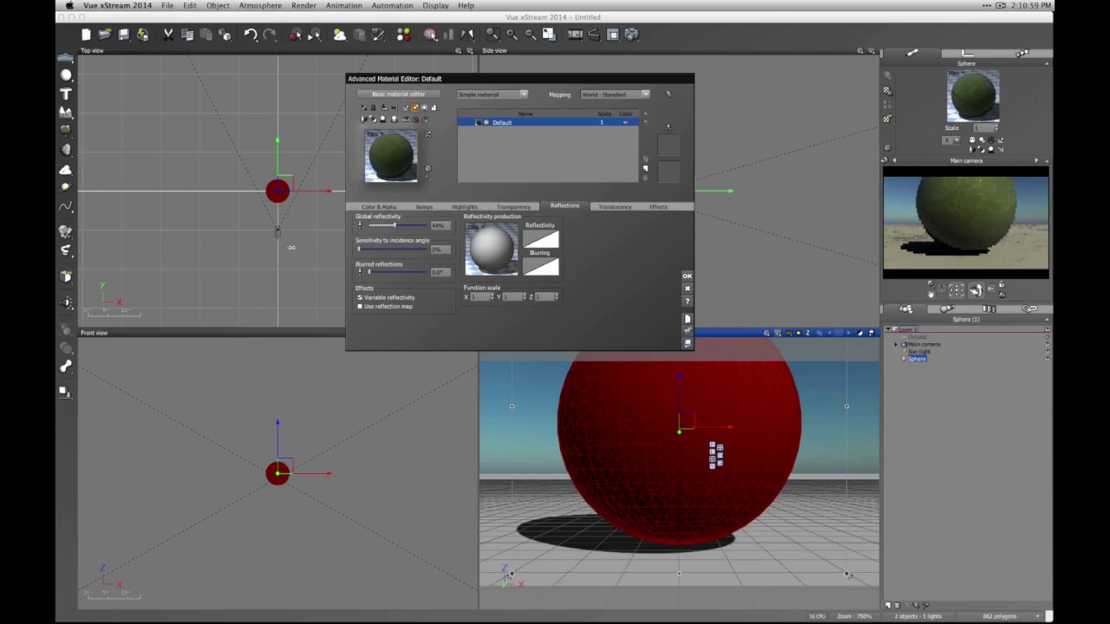
# - Insert a Filter between Angle of Incidence and Reflection and invert its curve into a falling ramp
pyautogui.rightClick(507, 256)
pyautogui.click(509, 257)
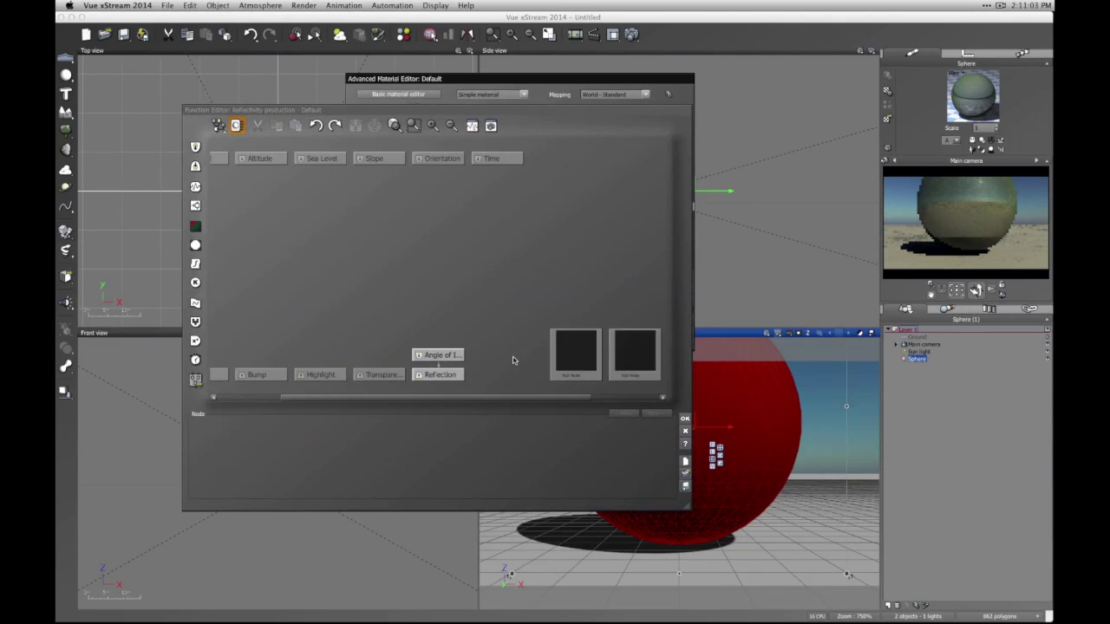
pyautogui.moveTo(457, 353); pyautogui.dragTo(457, 275)
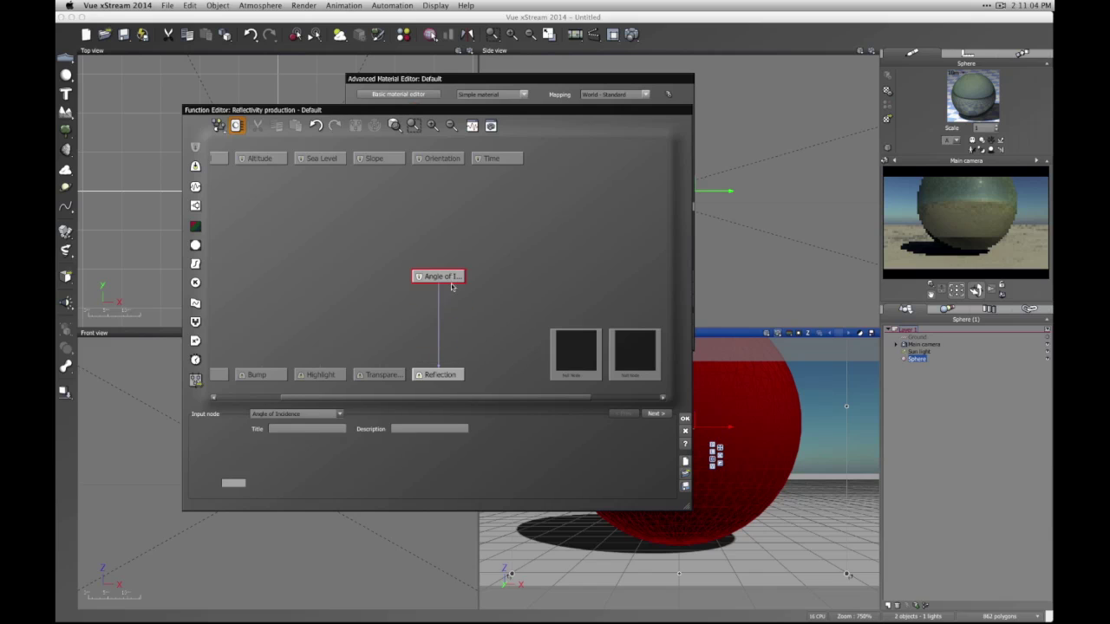
pyautogui.click(195, 264)
pyautogui.rightClick(526, 433)
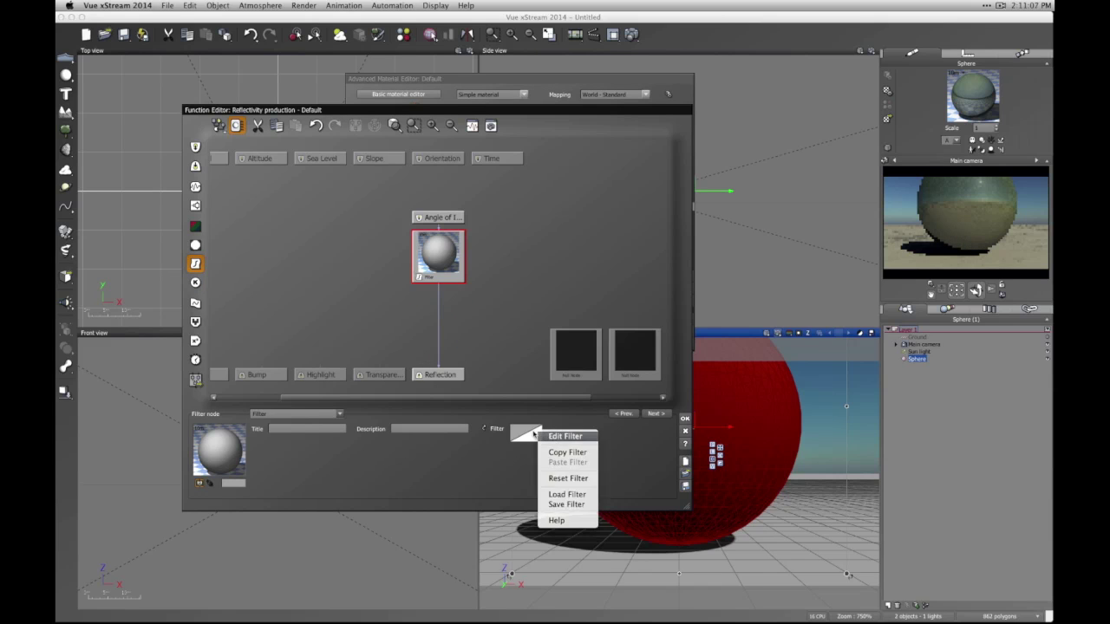
pyautogui.click(559, 434)
pyautogui.click(602, 253)
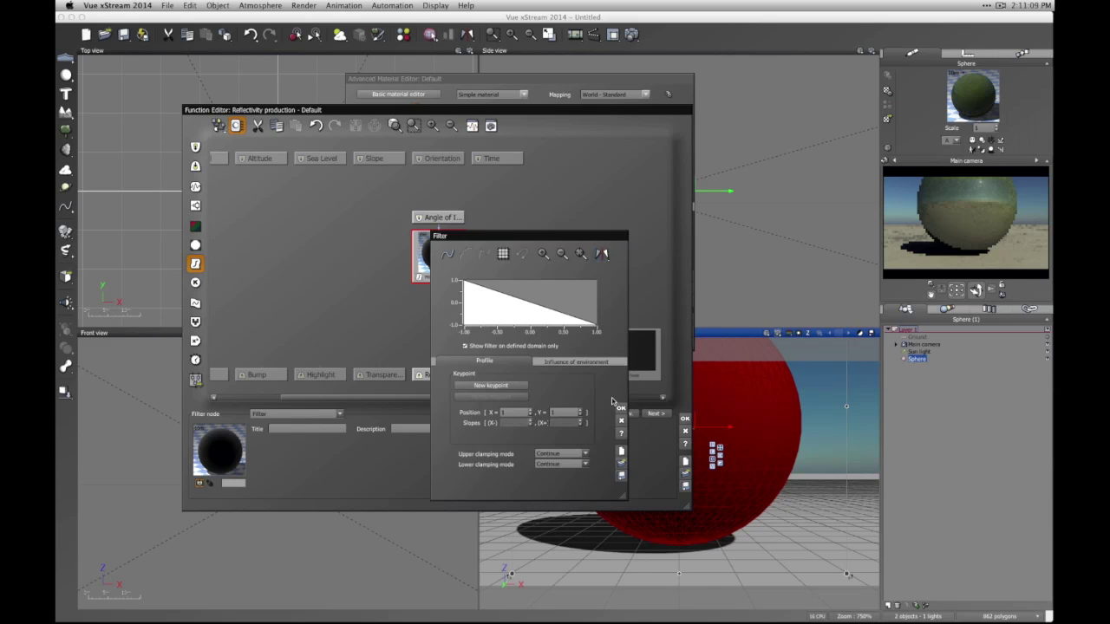
pyautogui.click(620, 408)
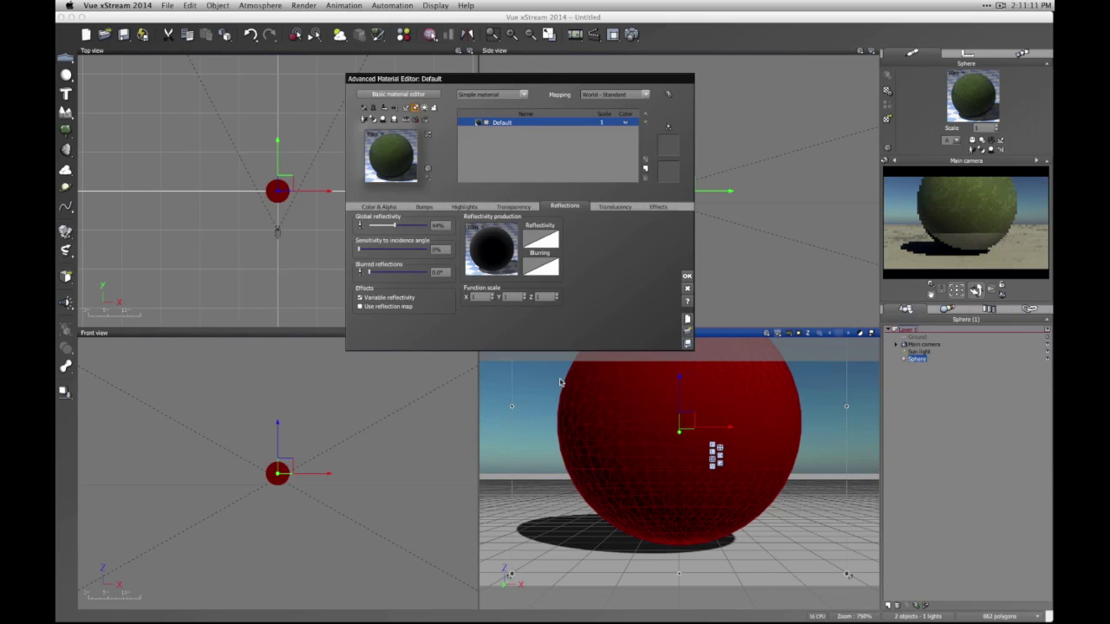
# - Raise incidence sensitivity slightly, try subsurface scattering and Effects, then cancel the material editor
pyautogui.click(684, 418)
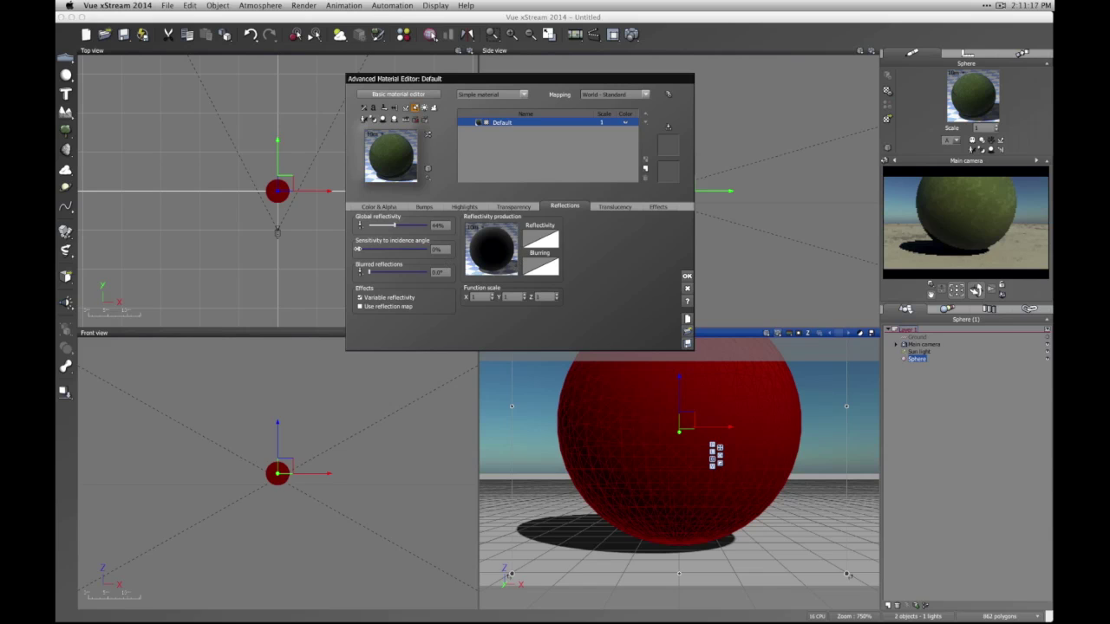
pyautogui.moveTo(373, 249); pyautogui.dragTo(380, 248)
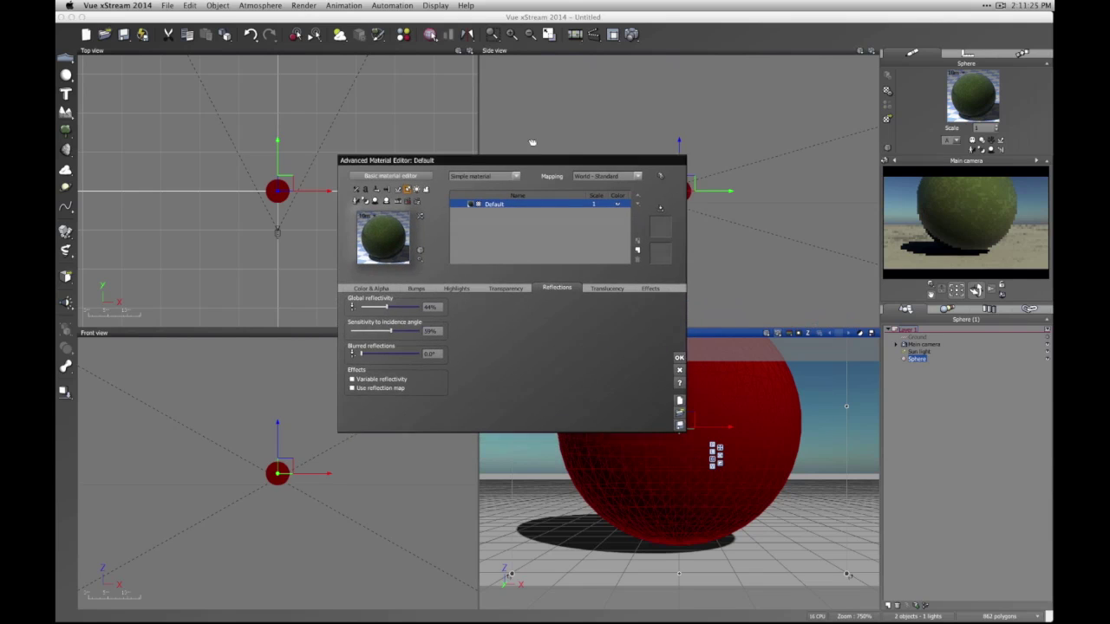
pyautogui.click(604, 275)
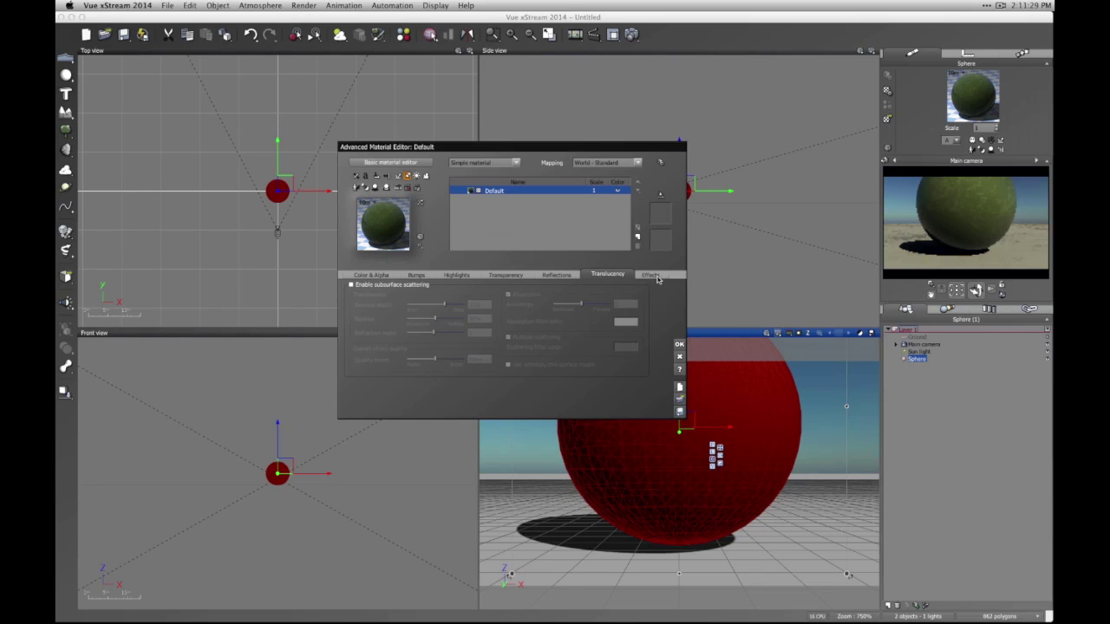
pyautogui.click(351, 285)
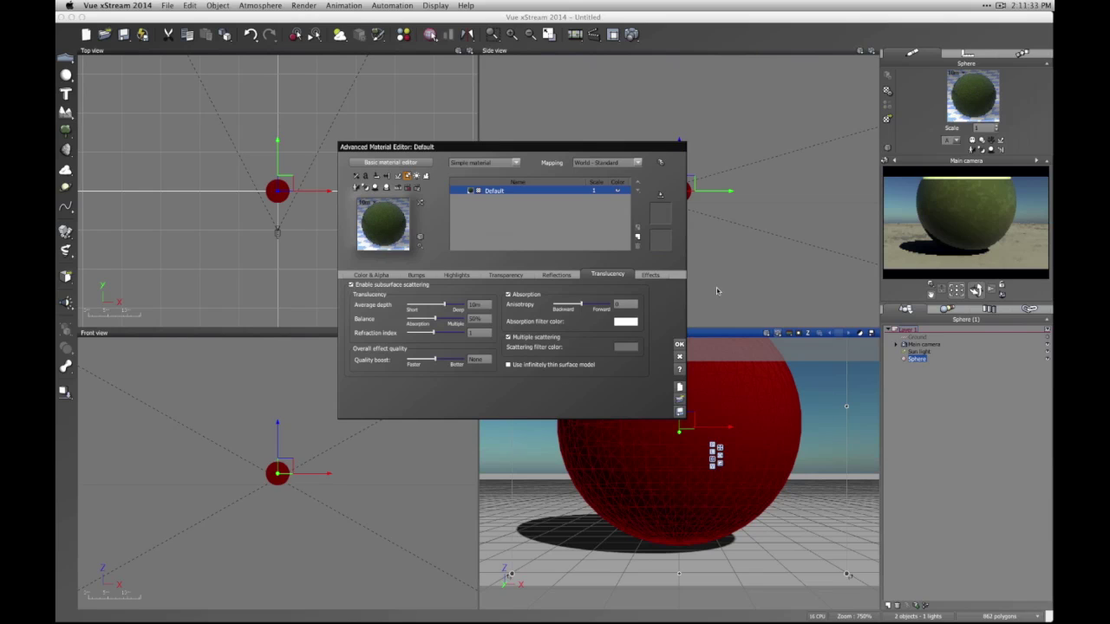
pyautogui.click(640, 275)
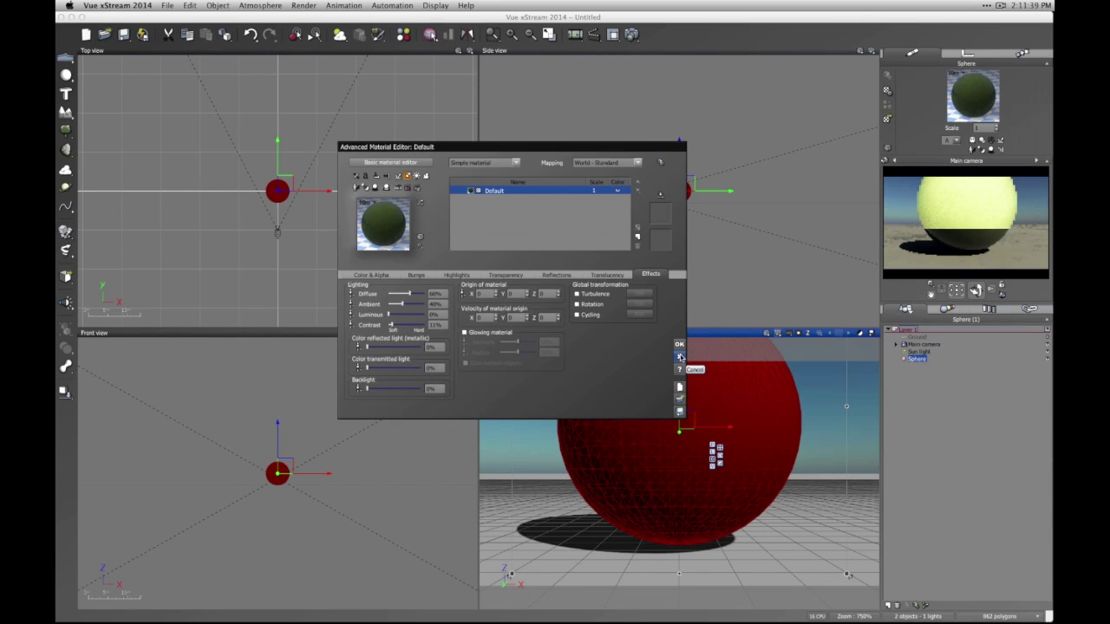
pyautogui.click(680, 358)
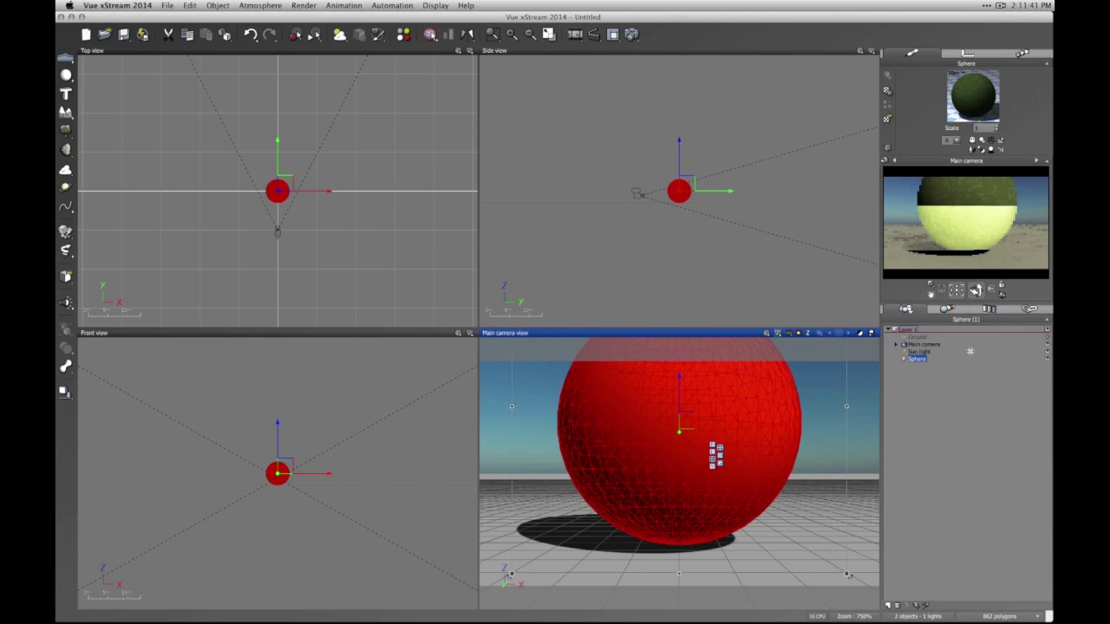
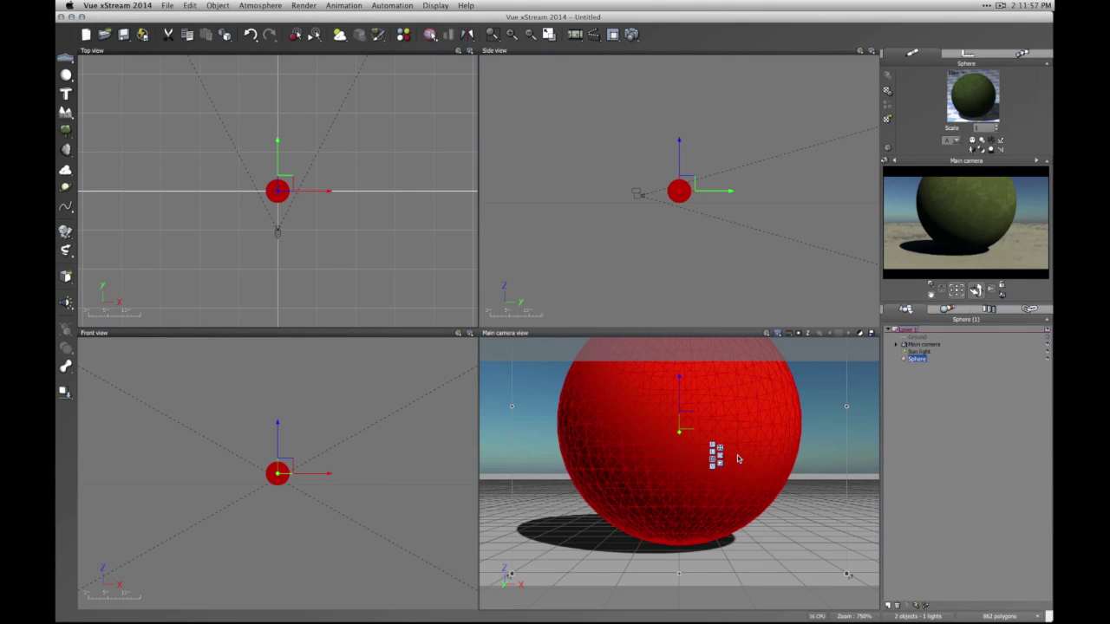
# - Select the main camera and browse its Animation tab Motion and track target lists
pyautogui.click(951, 422)
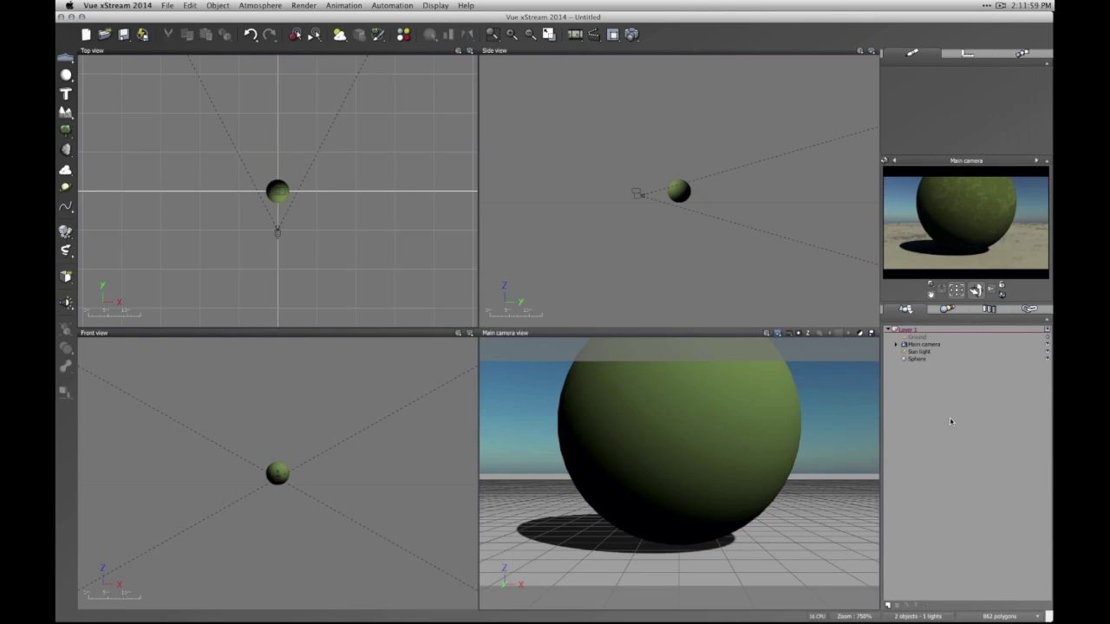
pyautogui.click(933, 345)
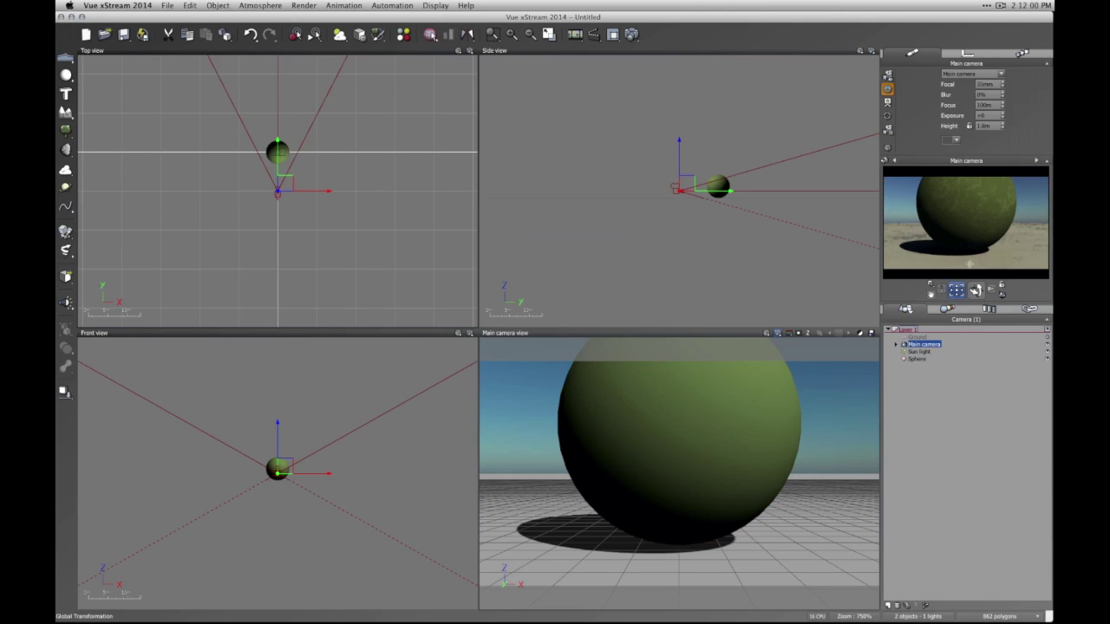
pyautogui.click(1020, 54)
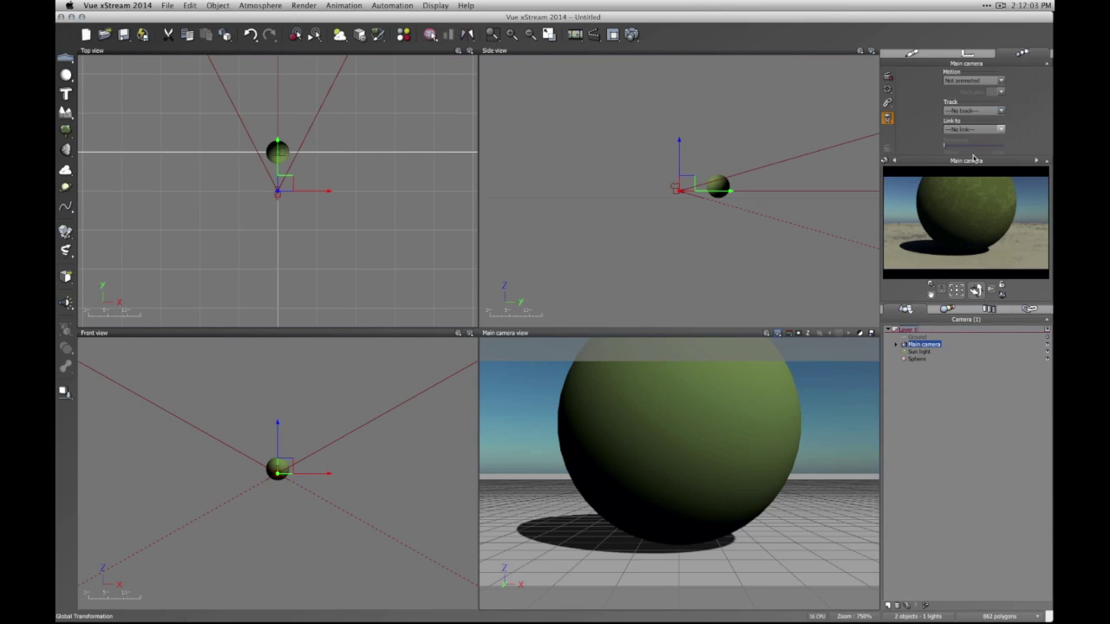
pyautogui.click(1000, 81)
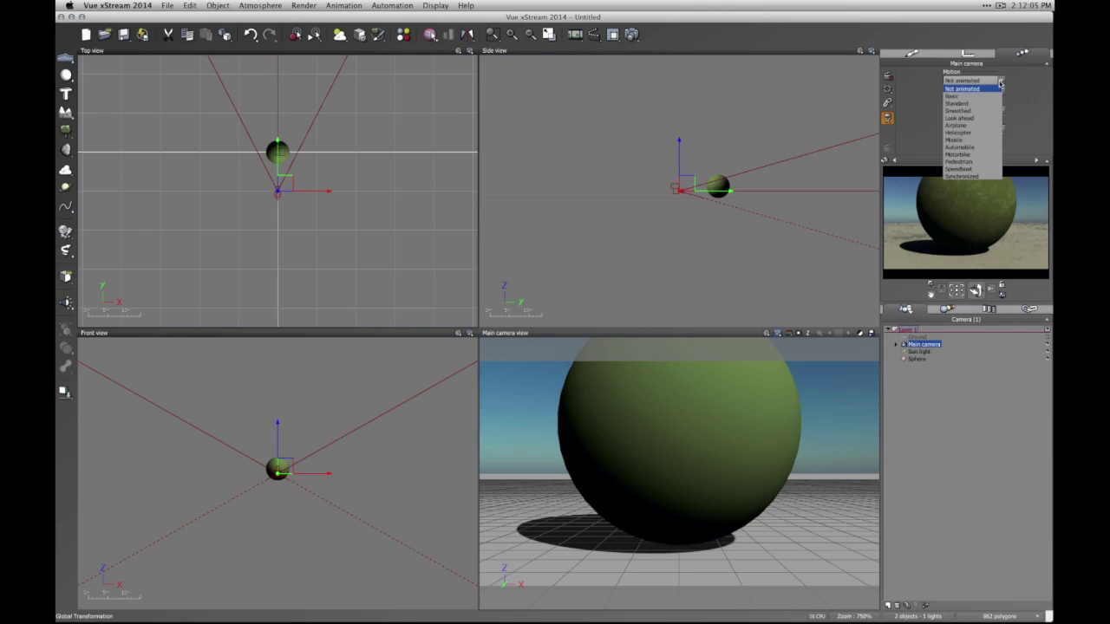
pyautogui.click(1028, 137)
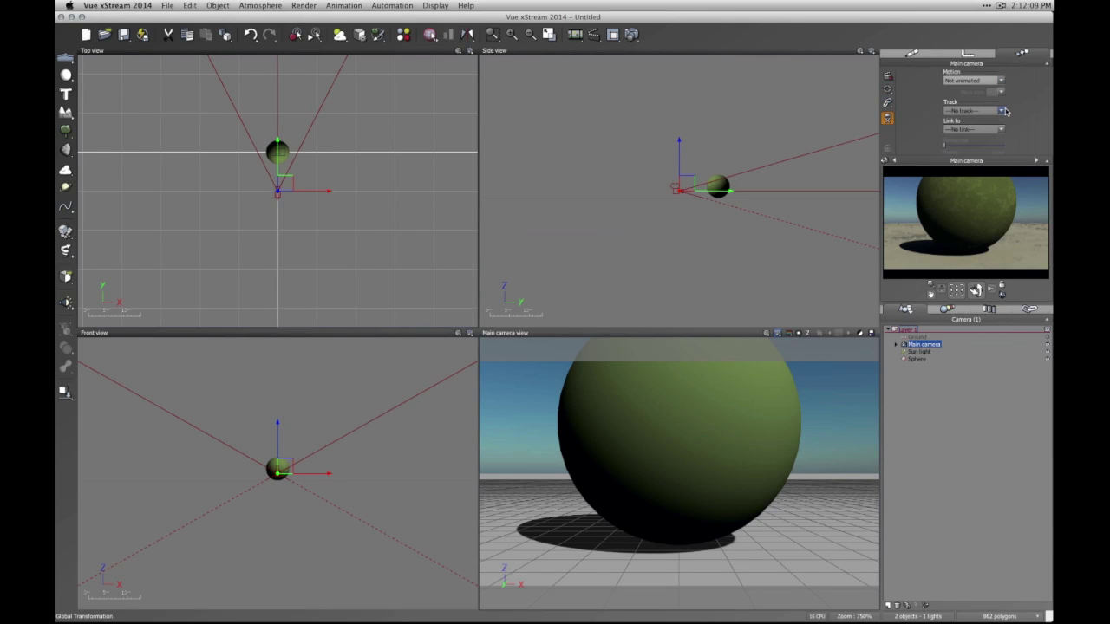
pyautogui.click(1005, 111)
pyautogui.click(1031, 118)
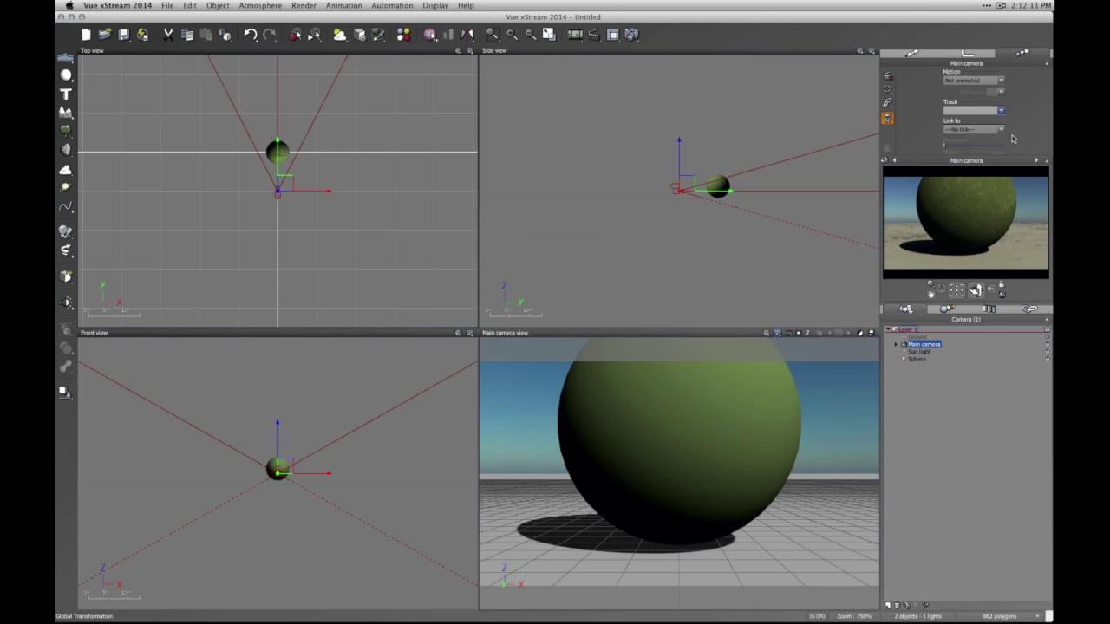
pyautogui.click(964, 79)
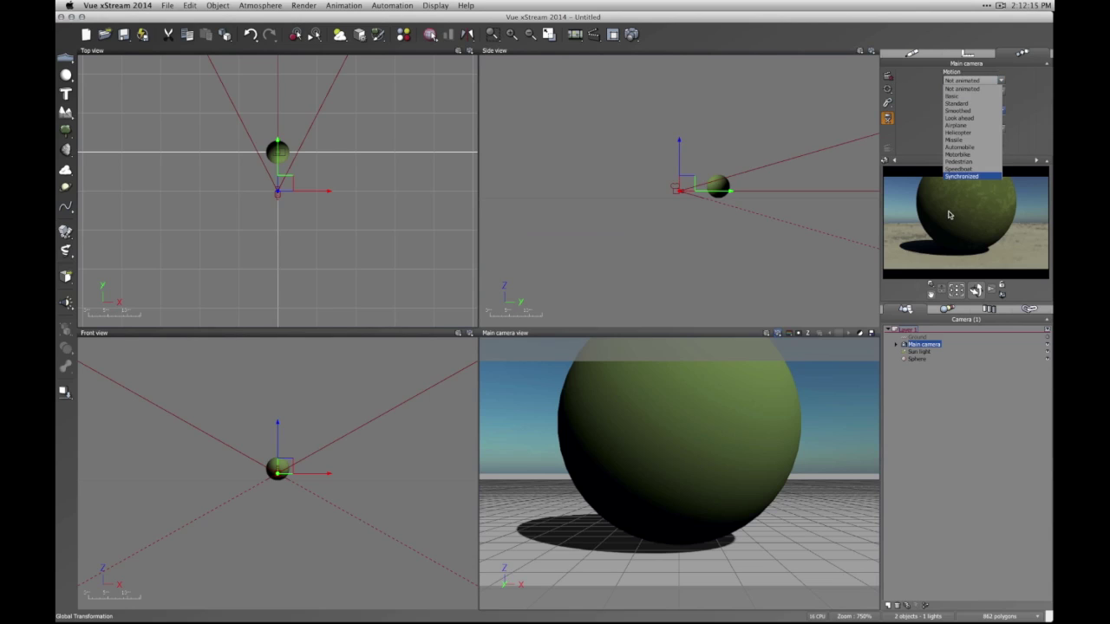
# - Set the camera motion to Synchronized, accept the import prompt, then cancel the file dialog
pyautogui.click(971, 176)
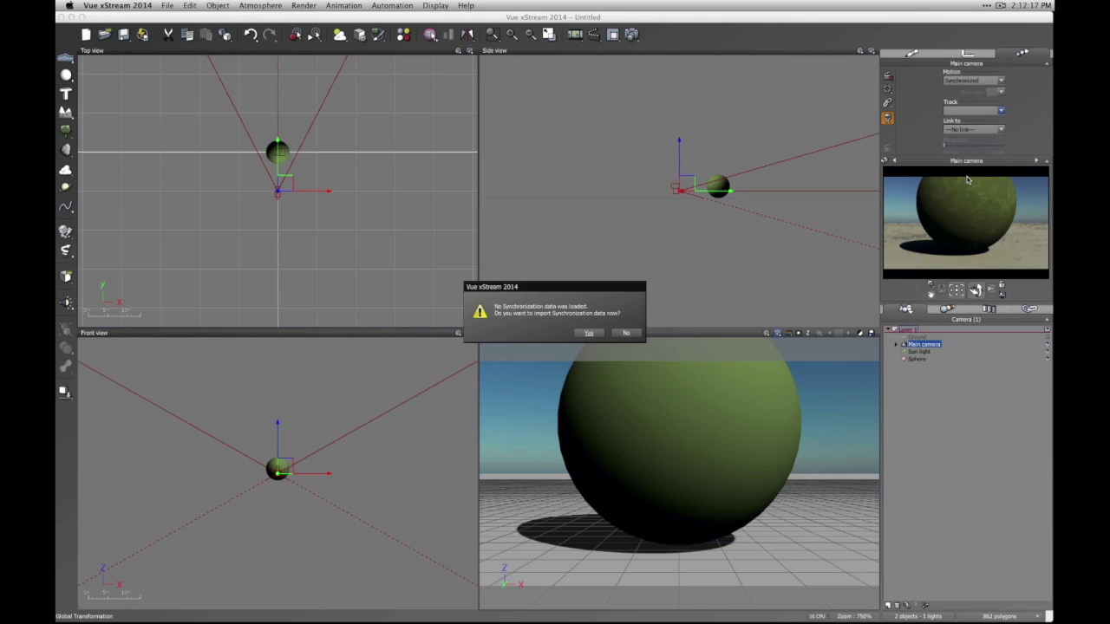
pyautogui.click(588, 334)
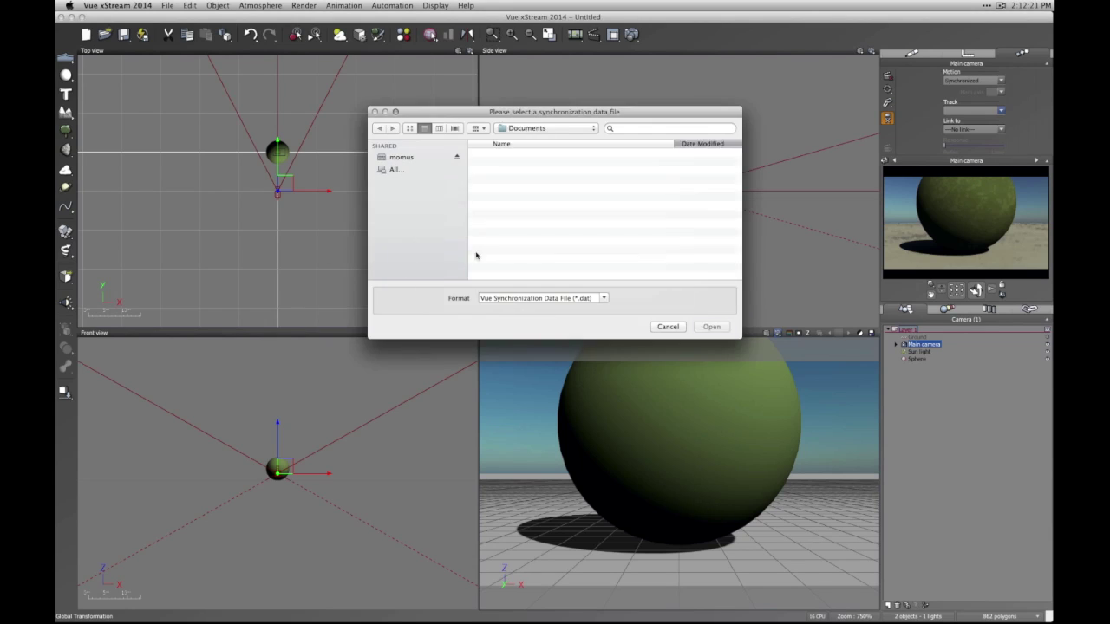
pyautogui.click(567, 297)
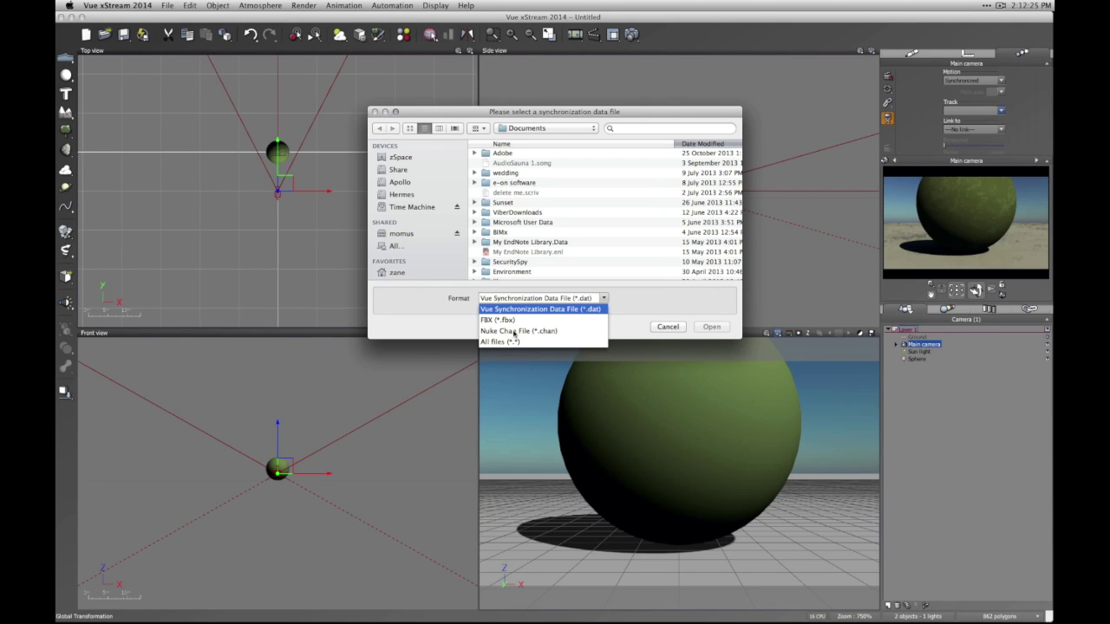
pyautogui.click(646, 308)
pyautogui.click(666, 327)
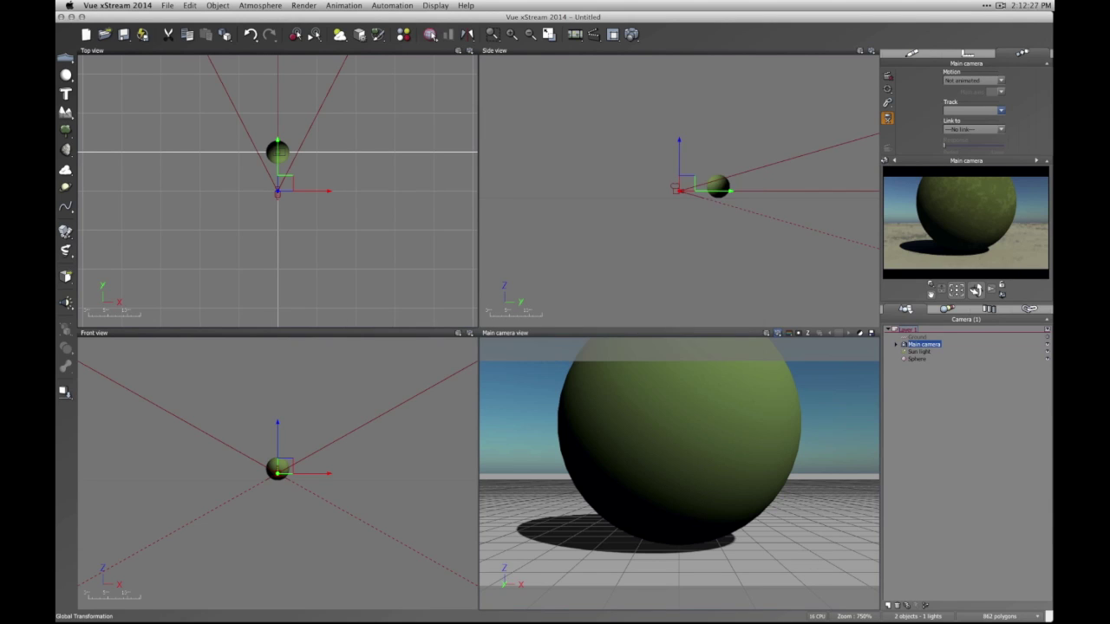
# - Browse the camera's attribute pages and return to its lens settings (focal 35 mm)
pyautogui.click(979, 65)
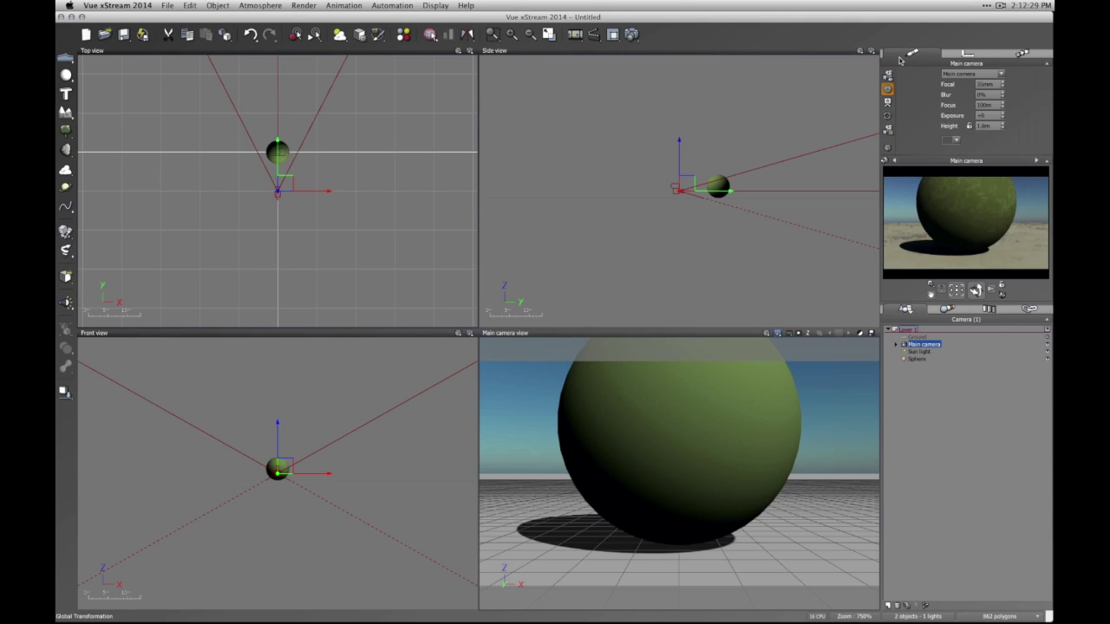
pyautogui.click(964, 56)
pyautogui.click(1021, 55)
pyautogui.click(965, 56)
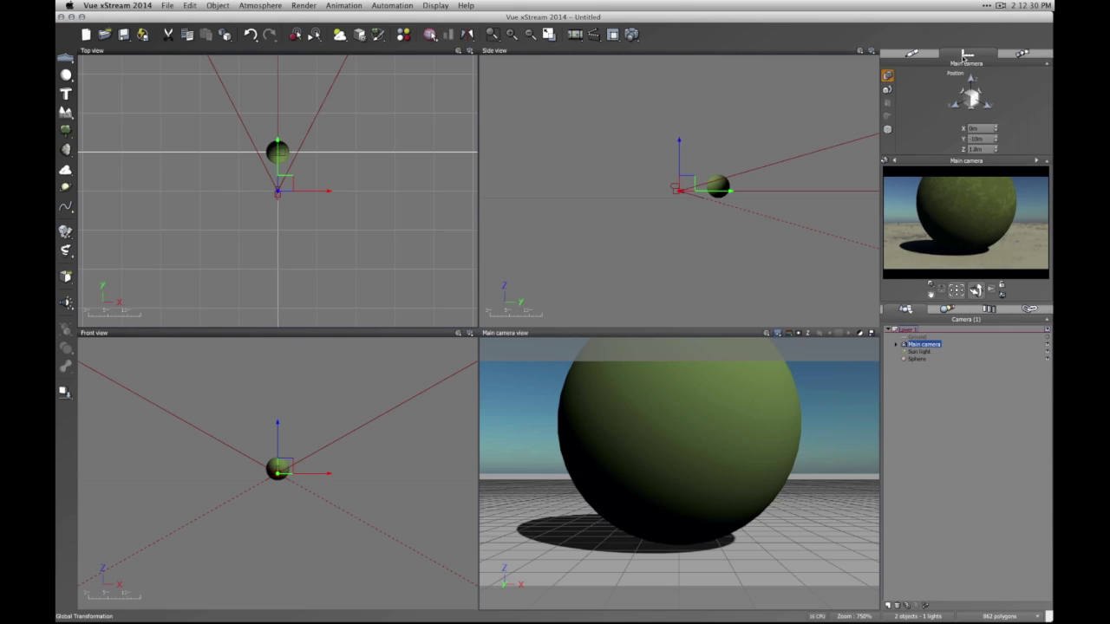
pyautogui.click(911, 55)
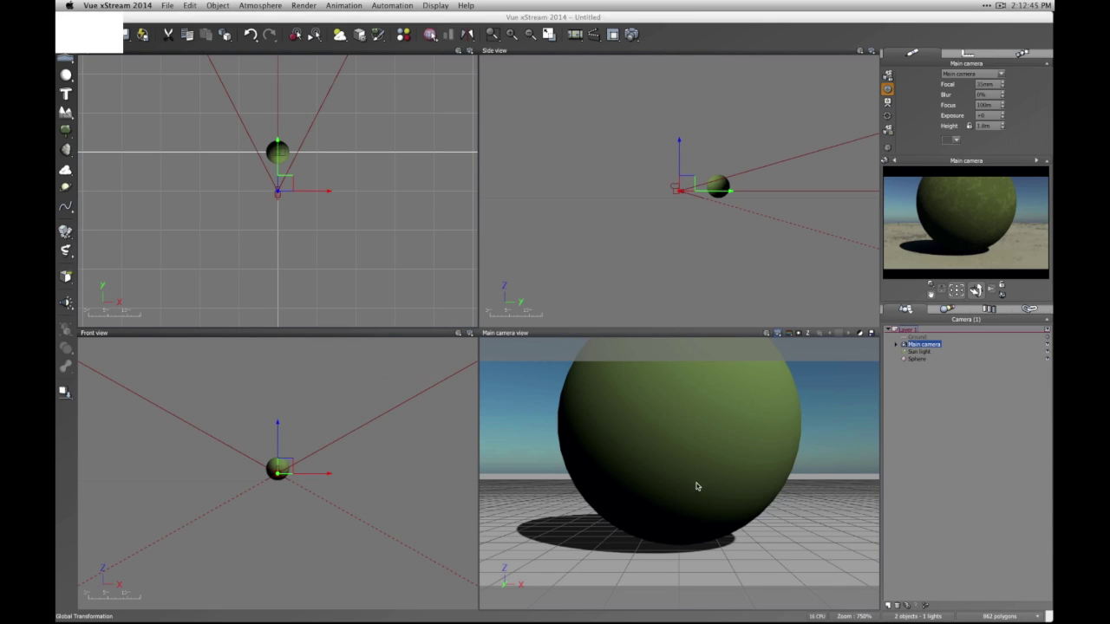
# - Select the sphere and open its Default material in the Advanced Material Editor
pyautogui.click(922, 332)
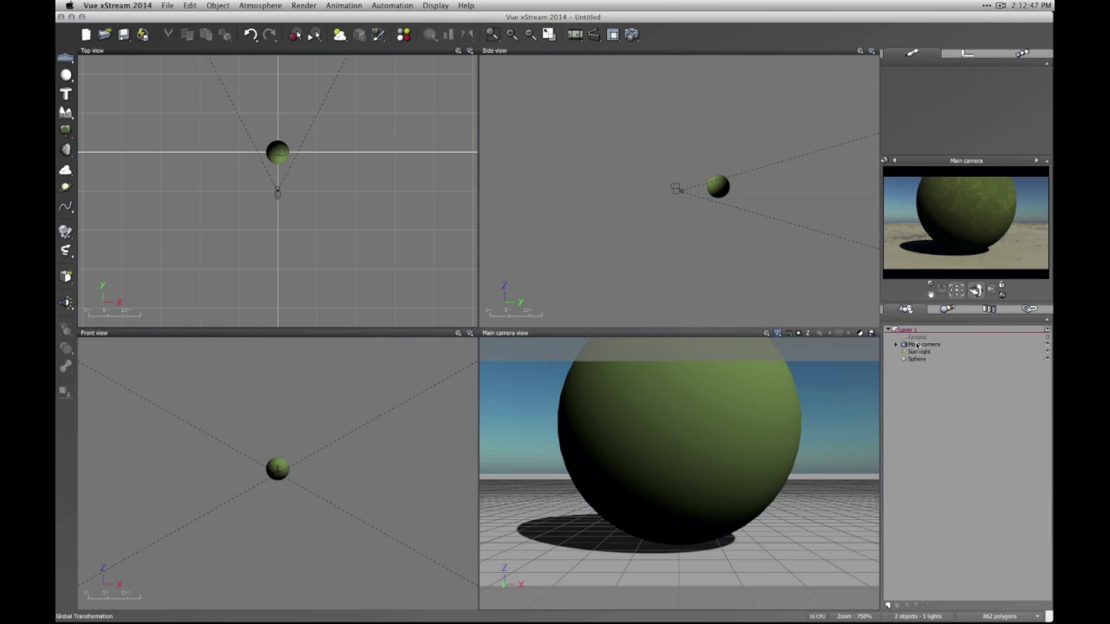
pyautogui.click(918, 360)
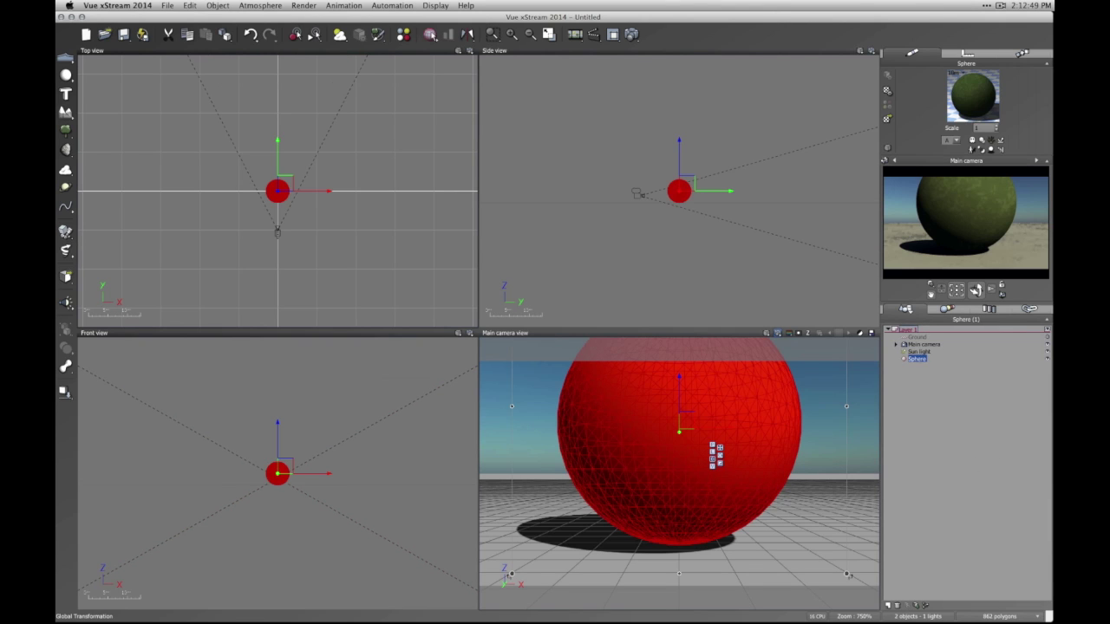
pyautogui.doubleClick(962, 95)
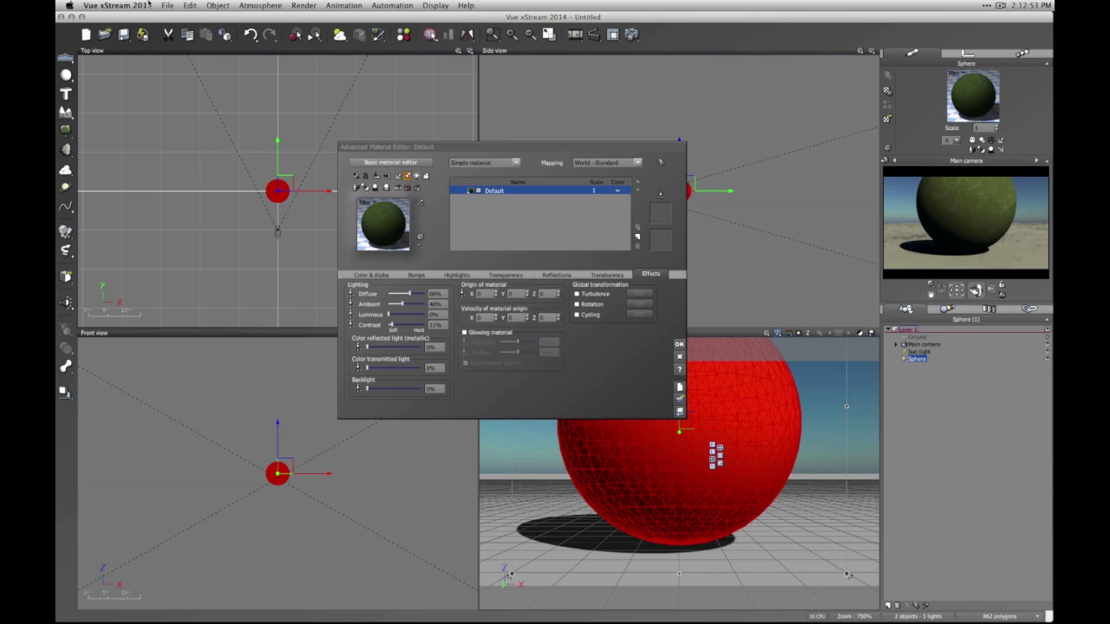
# - Check the general preferences, then bring up the colour production function's options
pyautogui.press('super+comma')
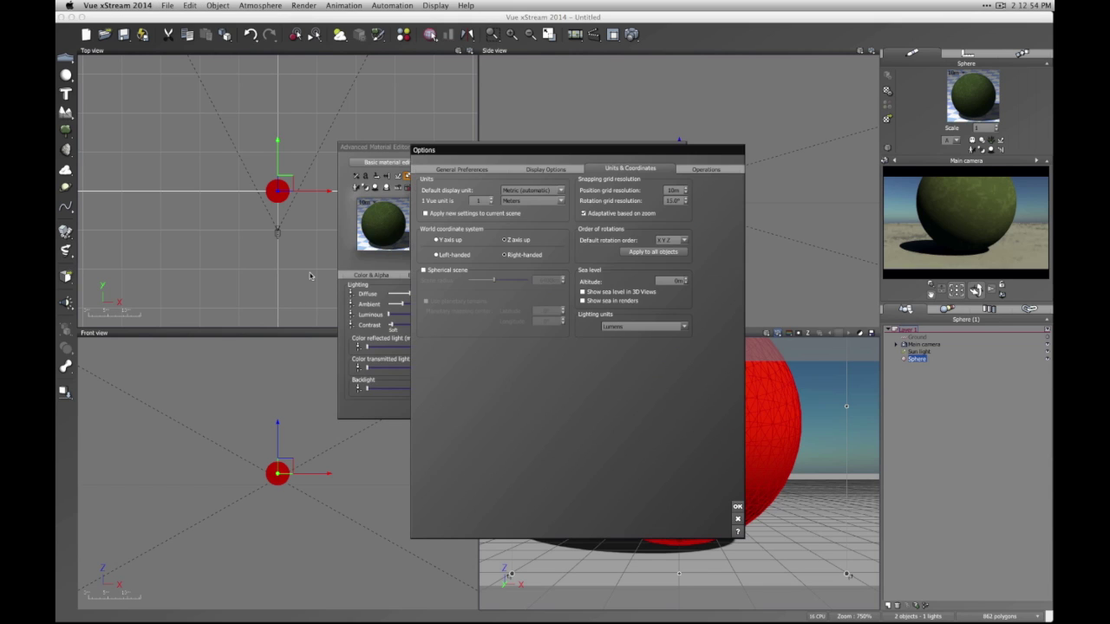
pyautogui.click(460, 169)
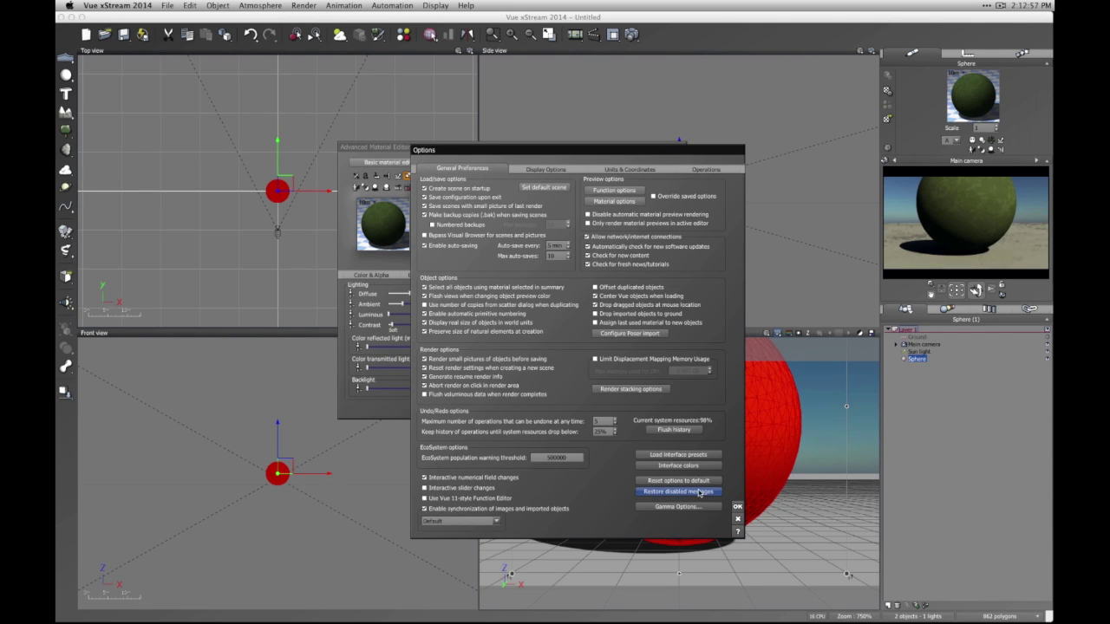
pyautogui.click(737, 506)
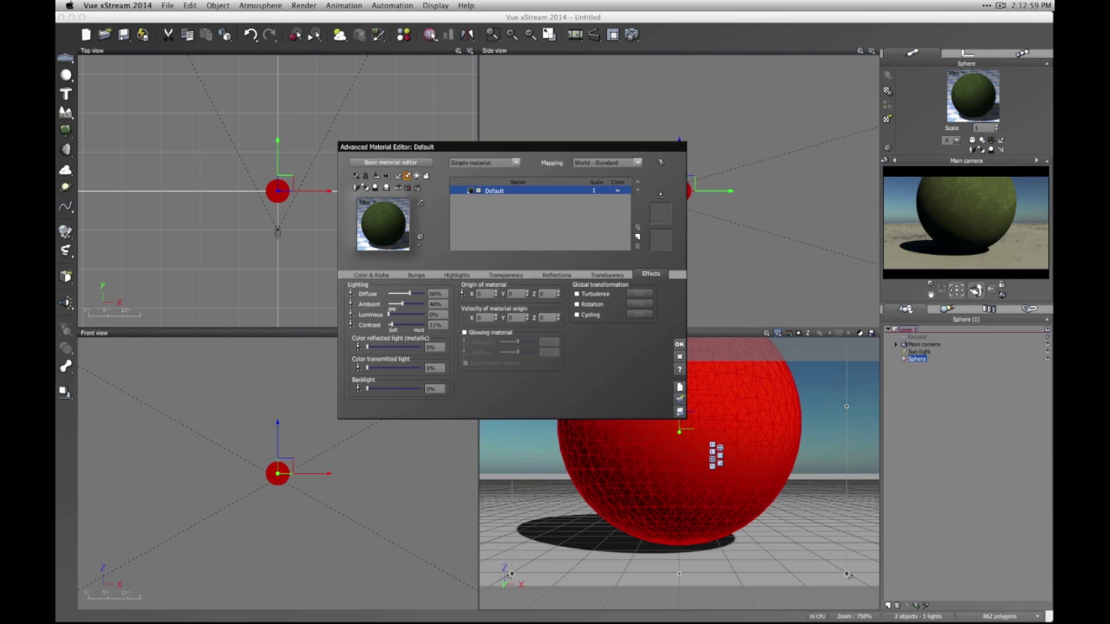
pyautogui.click(371, 274)
pyautogui.rightClick(378, 324)
# - Open the colour production graph and rearrange the input, sphere and output nodes
pyautogui.click(410, 329)
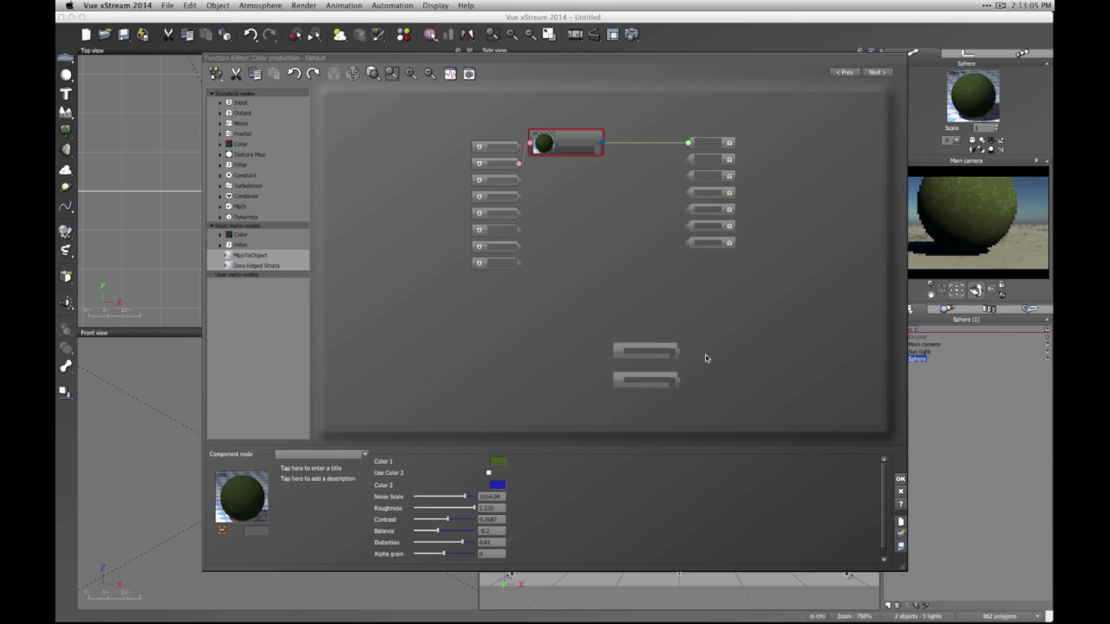
pyautogui.click(594, 244)
pyautogui.moveTo(442, 126); pyautogui.dragTo(377, 265)
pyautogui.click(456, 274)
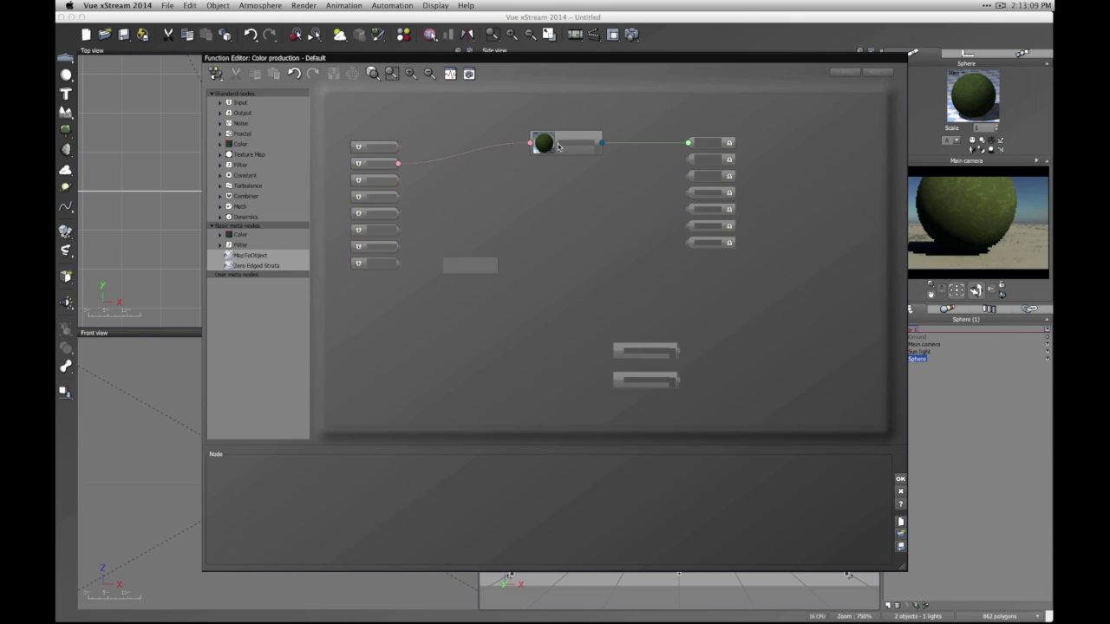
pyautogui.moveTo(528, 157); pyautogui.dragTo(478, 153)
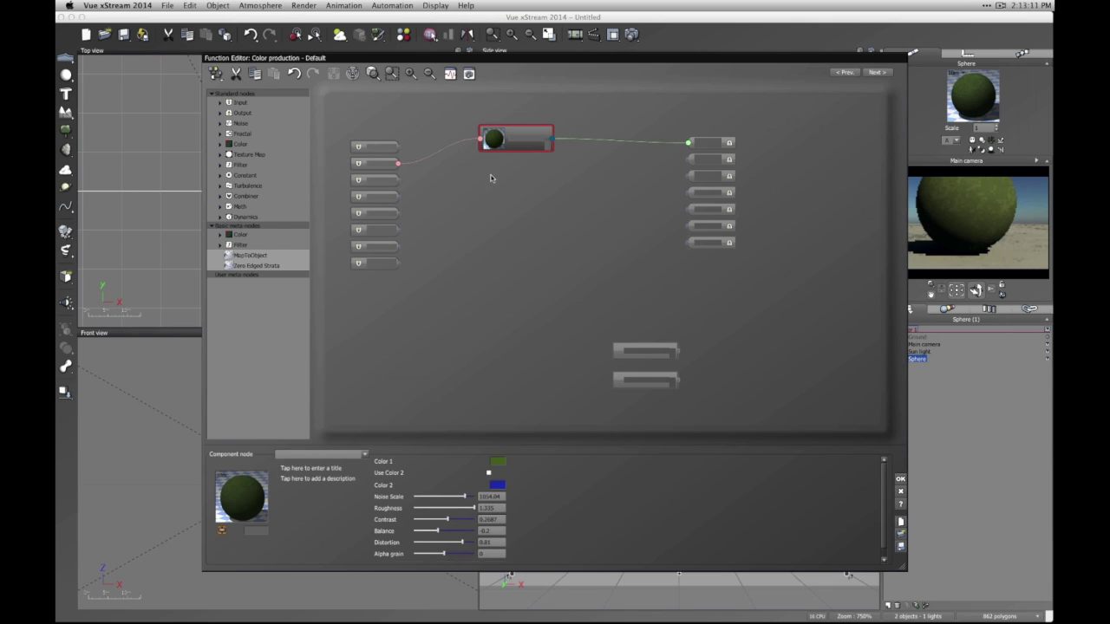
pyautogui.moveTo(784, 119); pyautogui.dragTo(669, 314)
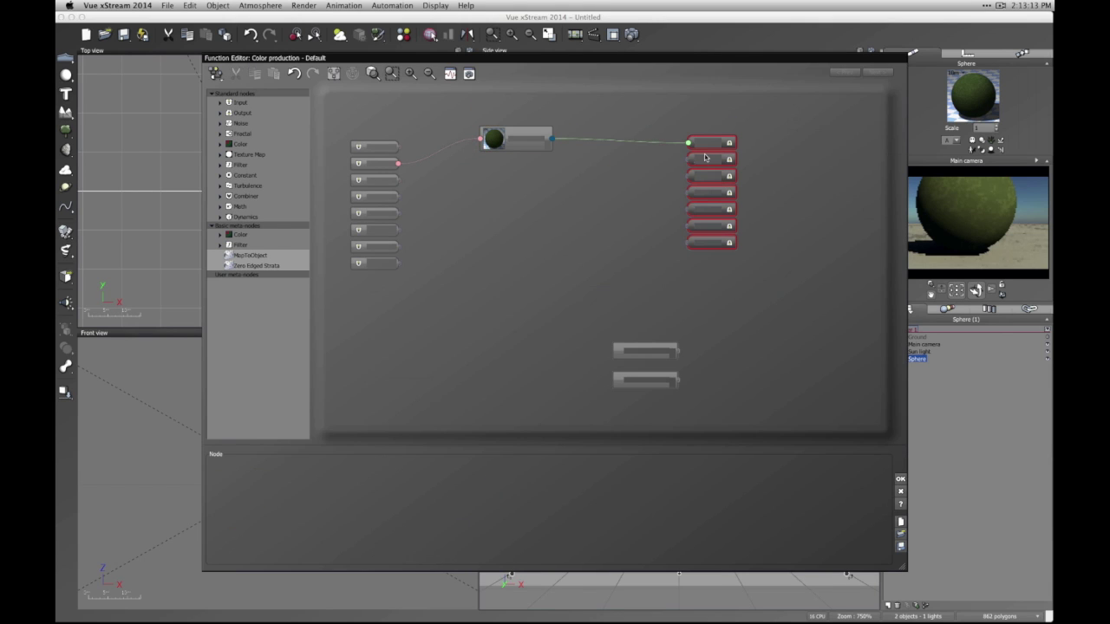
pyautogui.moveTo(713, 150); pyautogui.dragTo(712, 141)
pyautogui.click(758, 143)
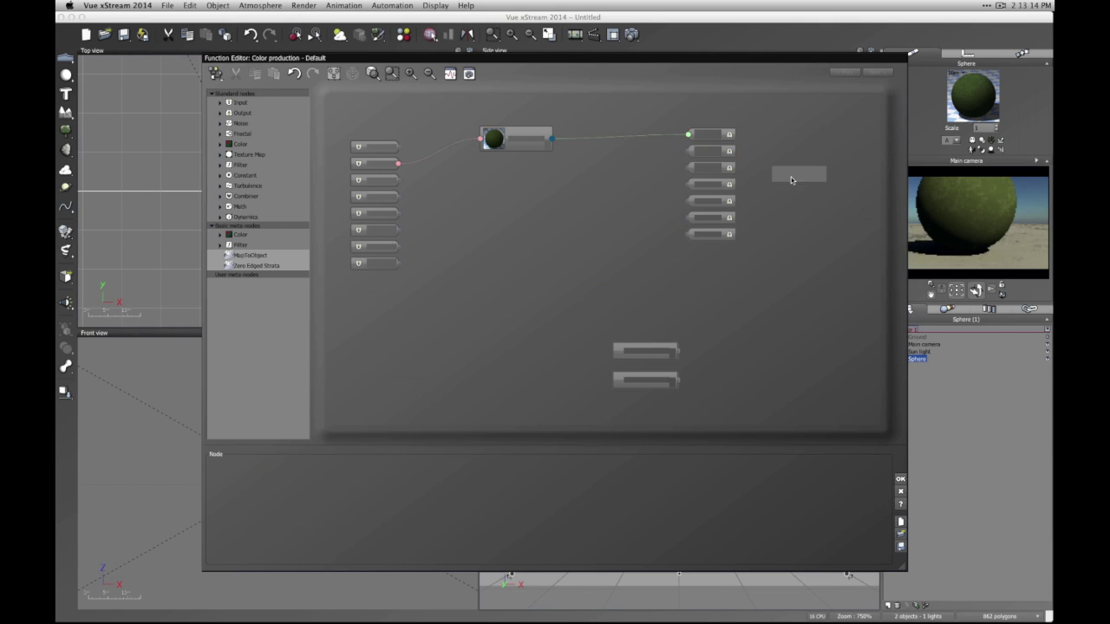
pyautogui.click(491, 163)
pyautogui.moveTo(492, 163); pyautogui.dragTo(449, 172)
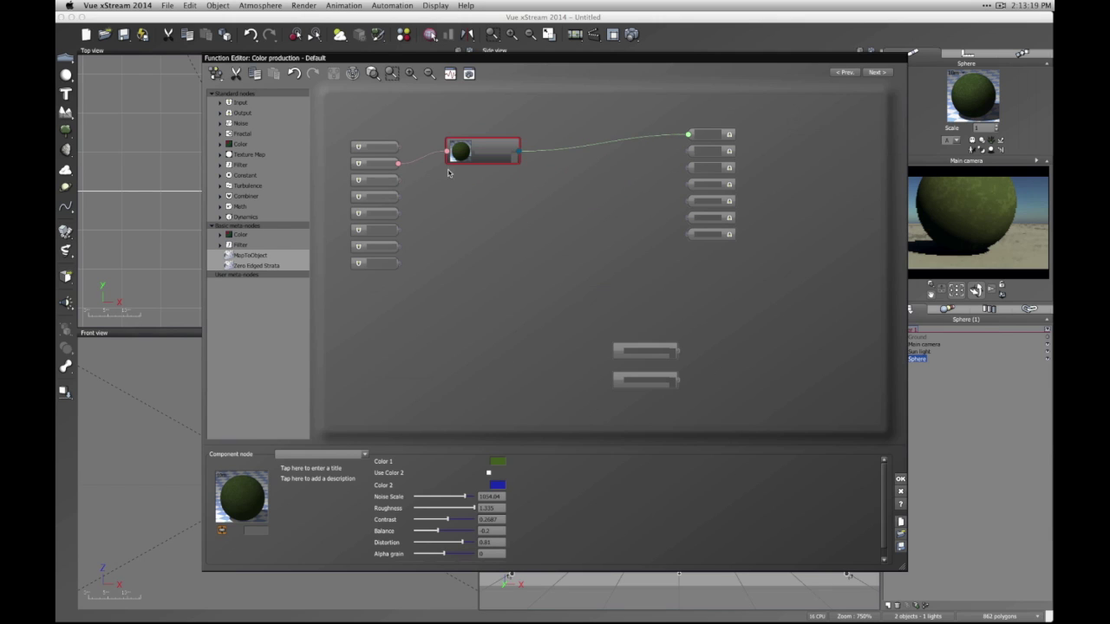
pyautogui.click(471, 303)
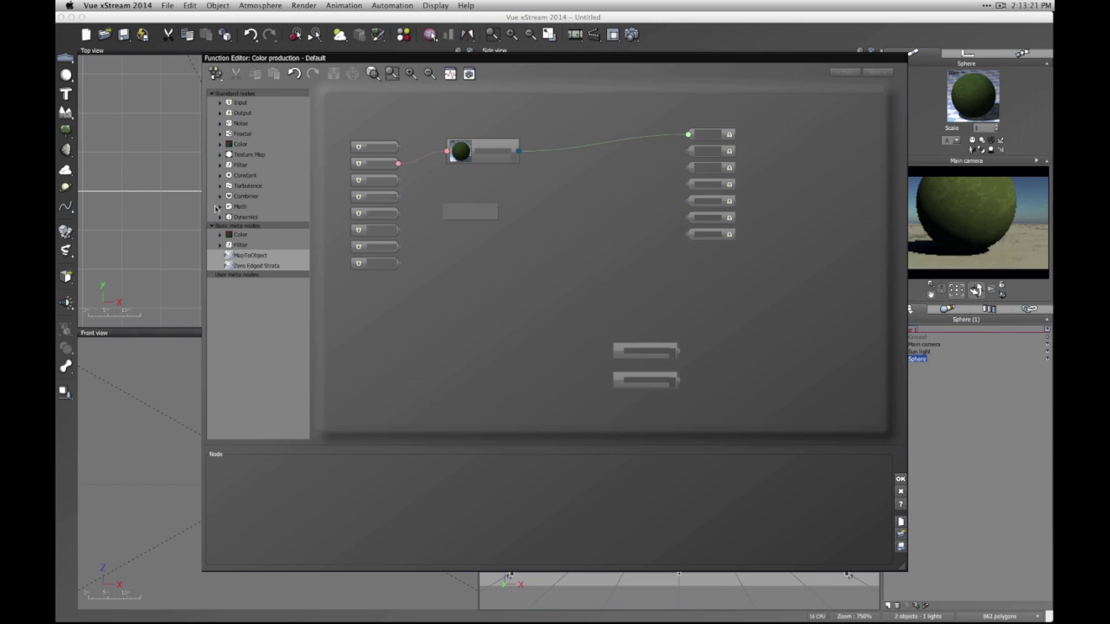
# - Add a Color Variation node from the Color category and close the Function Editor
pyautogui.click(218, 207)
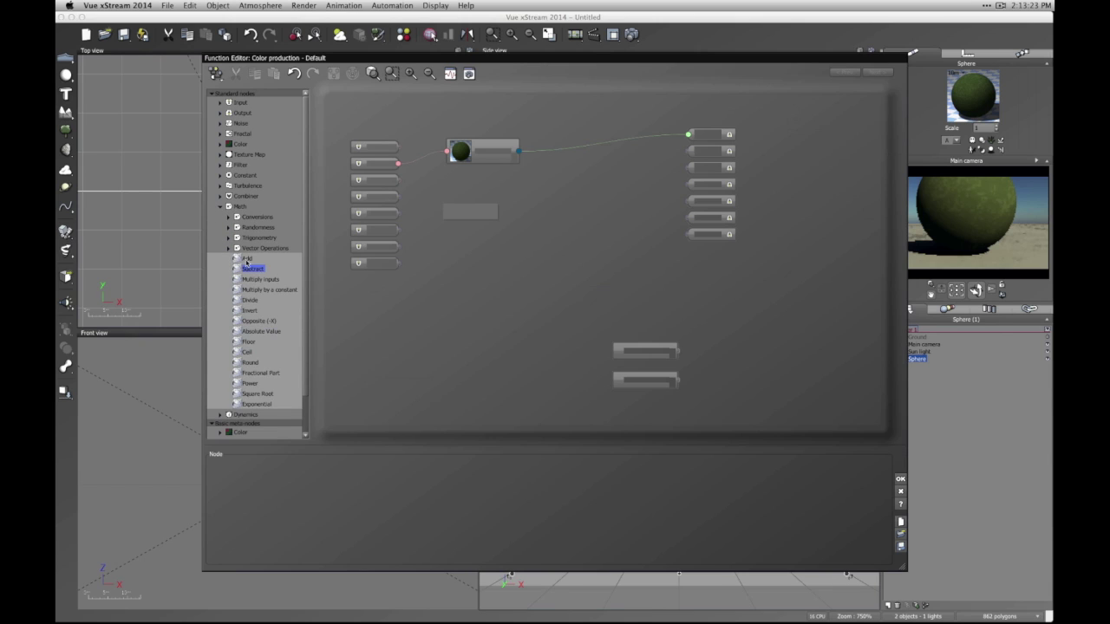
pyautogui.click(220, 207)
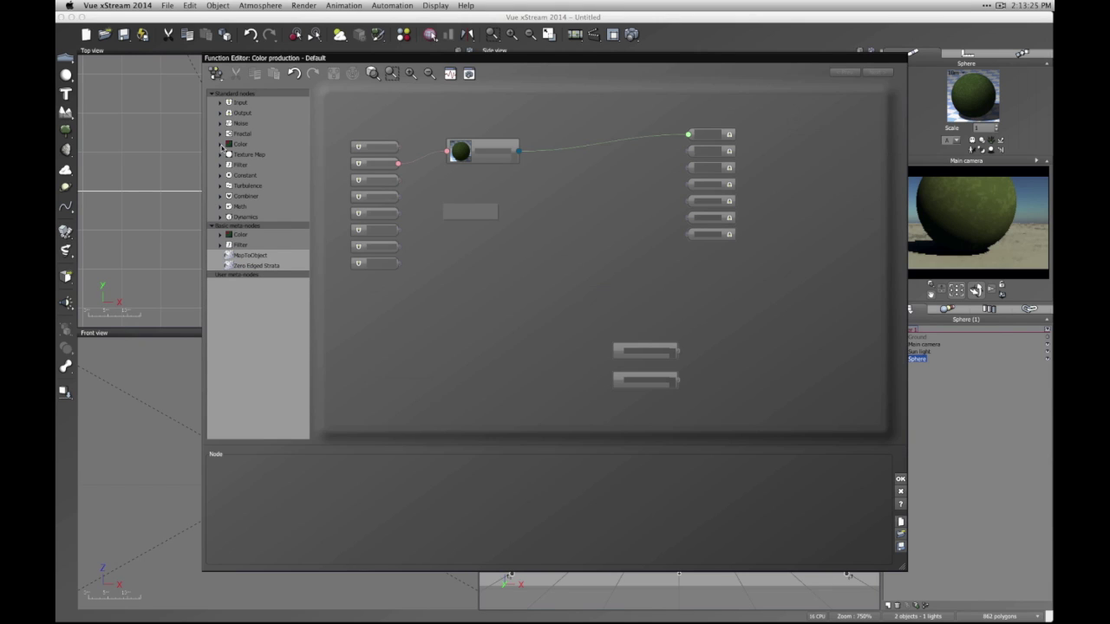
pyautogui.click(221, 144)
pyautogui.click(254, 238)
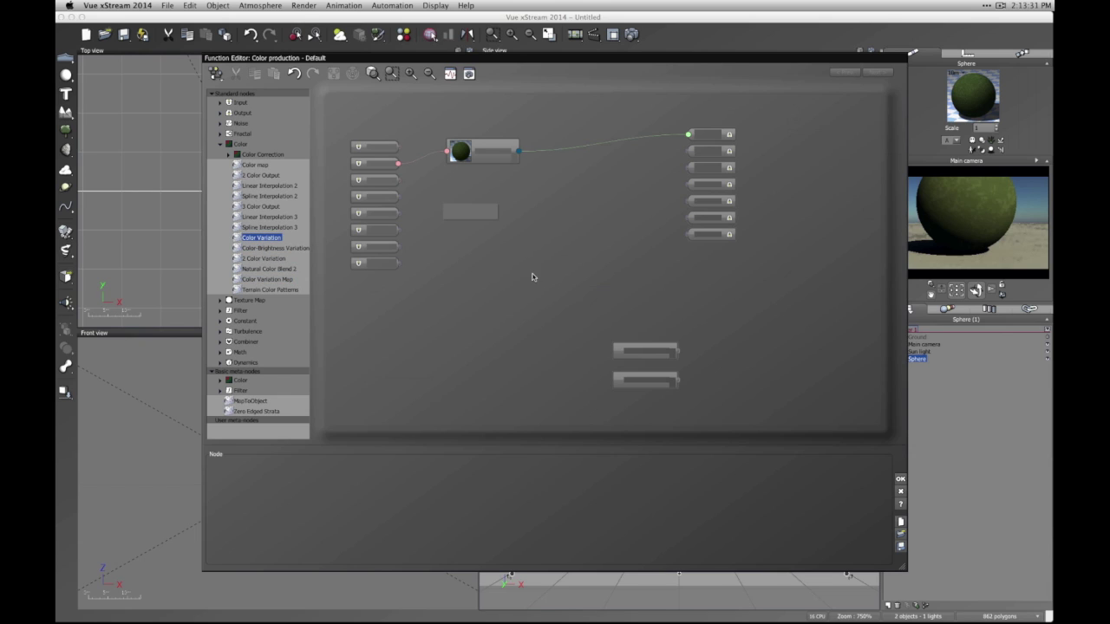
pyautogui.doubleClick(260, 238)
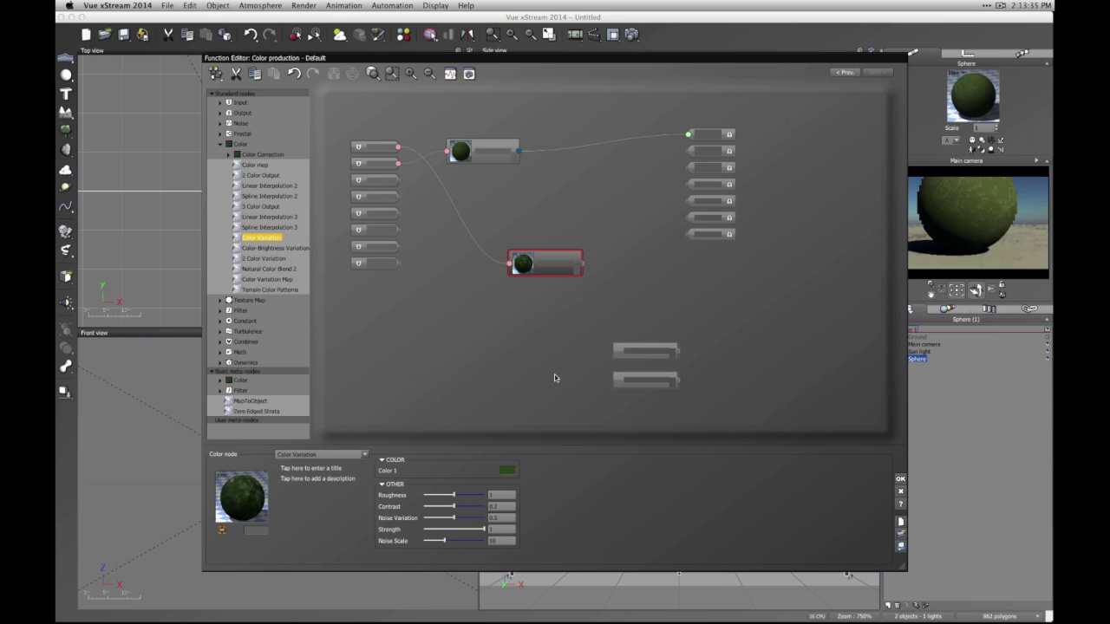
pyautogui.click(546, 295)
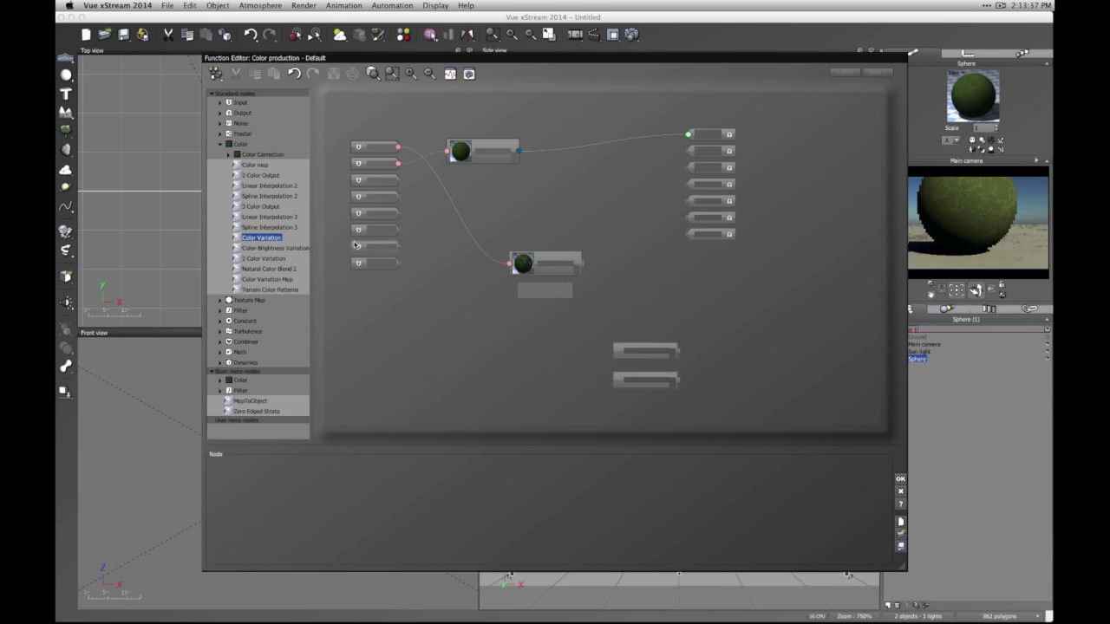
pyautogui.click(577, 271)
pyautogui.click(747, 347)
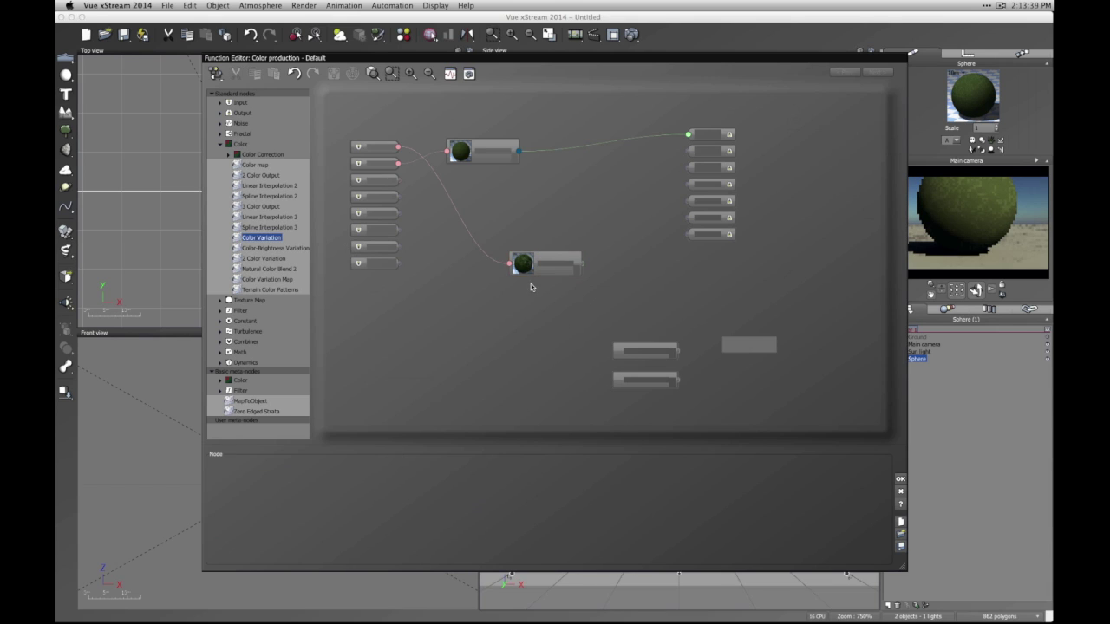
pyautogui.click(220, 146)
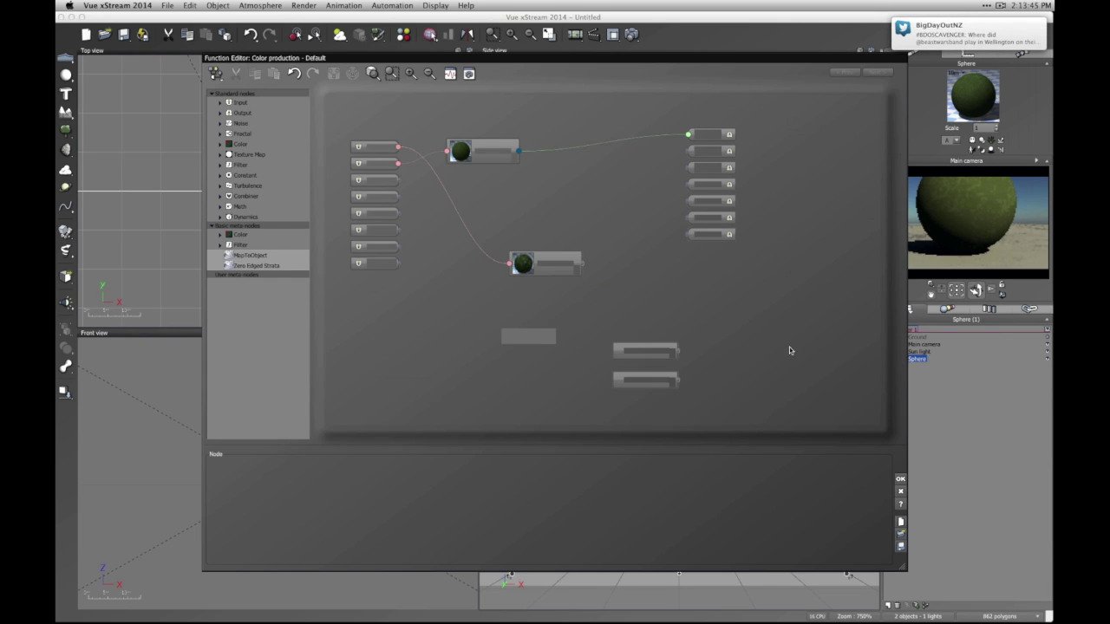
pyautogui.click(900, 490)
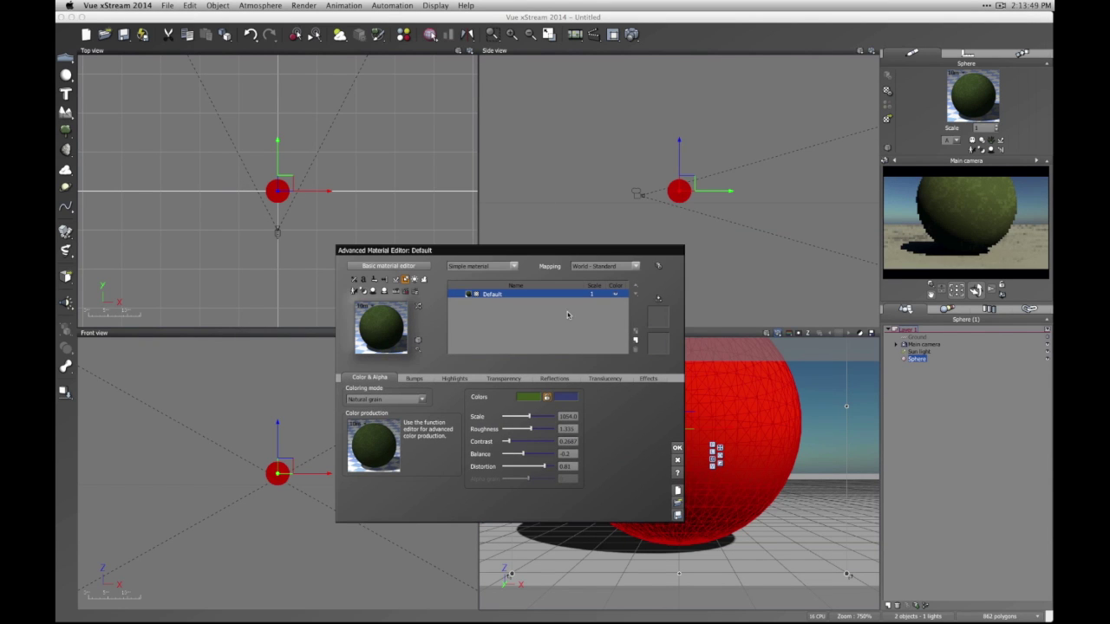
# - Close the sphere's Advanced Material Editor, leaving the material type unchanged
pyautogui.moveTo(539, 251); pyautogui.dragTo(525, 172)
pyautogui.click(492, 191)
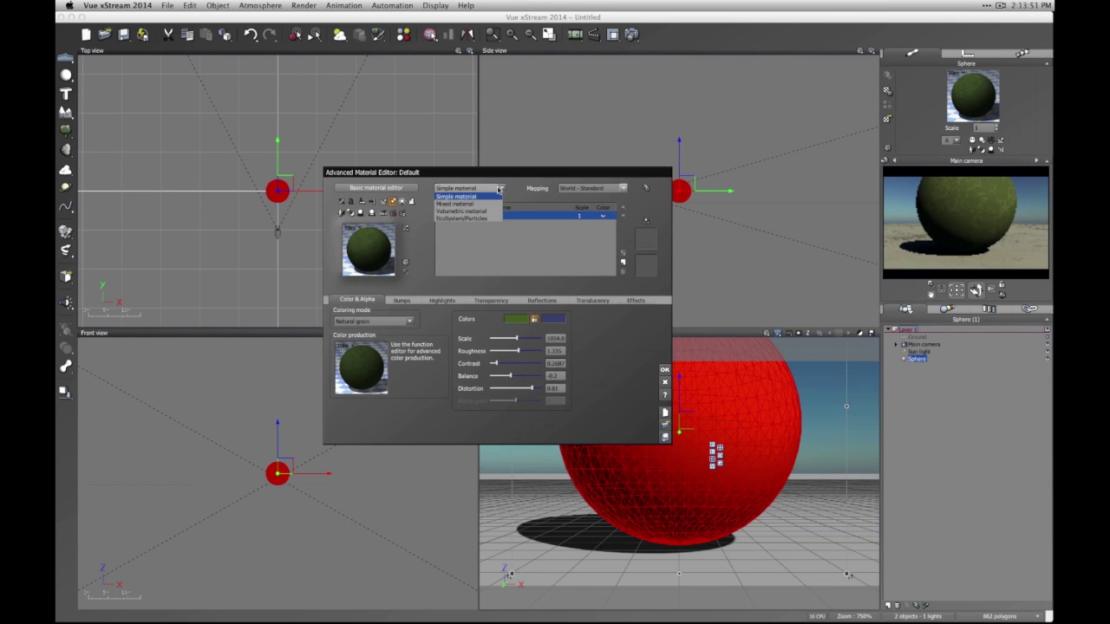
pyautogui.click(521, 186)
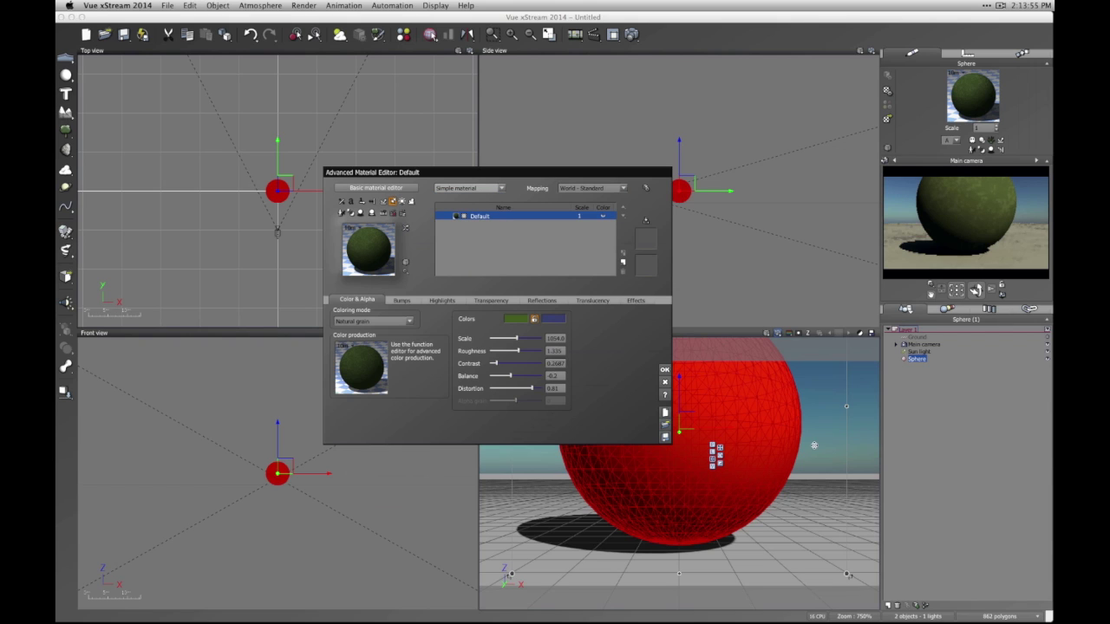
pyautogui.click(664, 383)
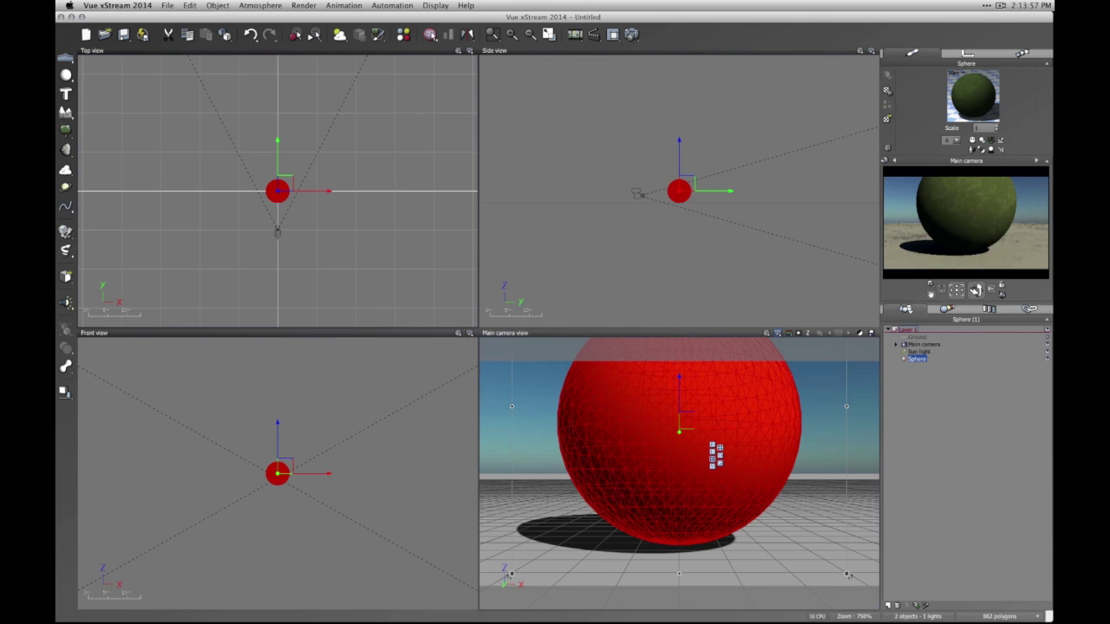
# - Review the Display Options preferences and confirm with OK
pyautogui.moveTo(955, 290); pyautogui.dragTo(949, 291)
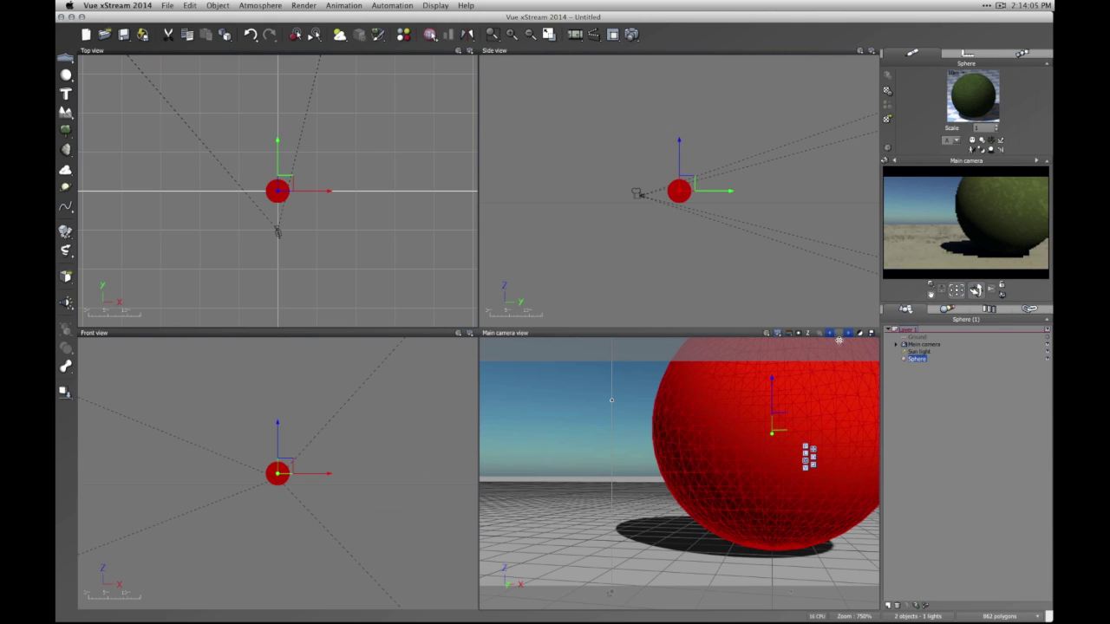
pyautogui.press('super+comma')
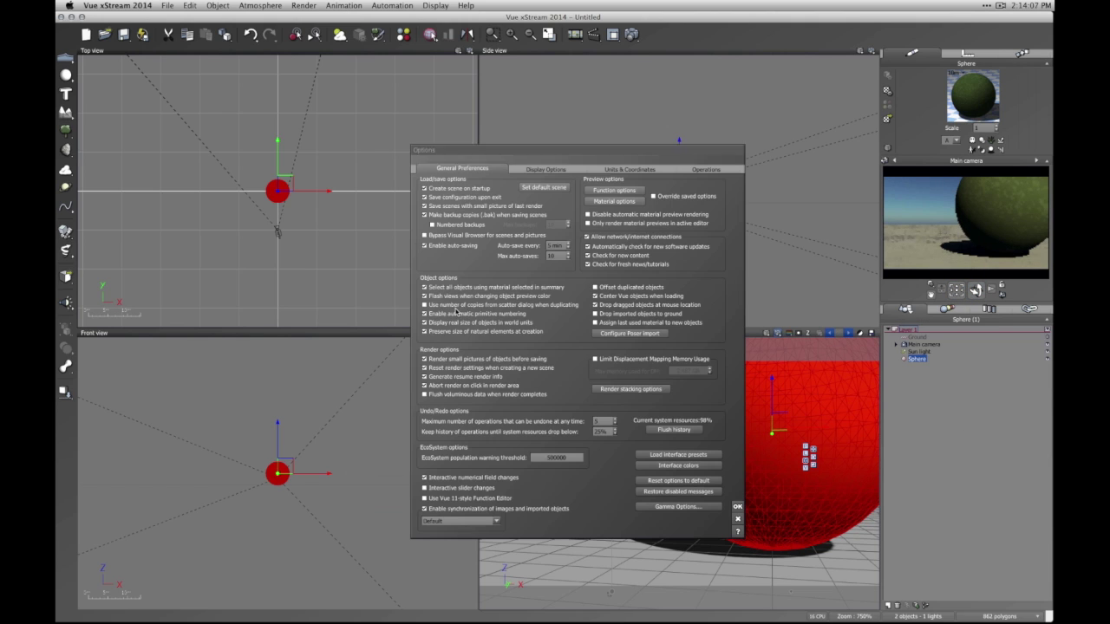
pyautogui.click(549, 172)
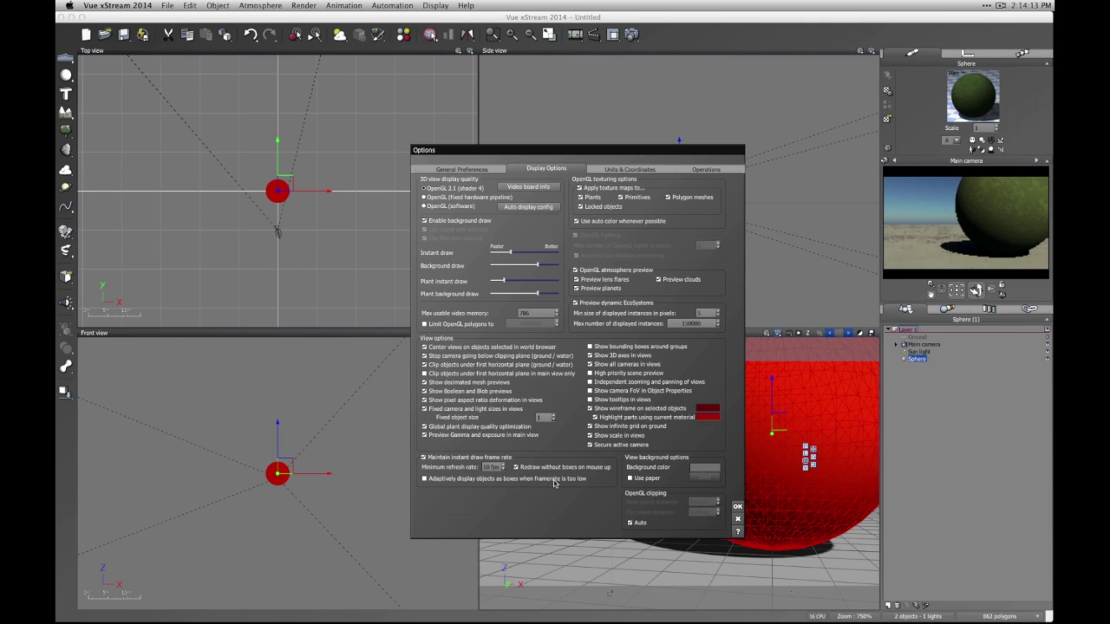
pyautogui.click(737, 507)
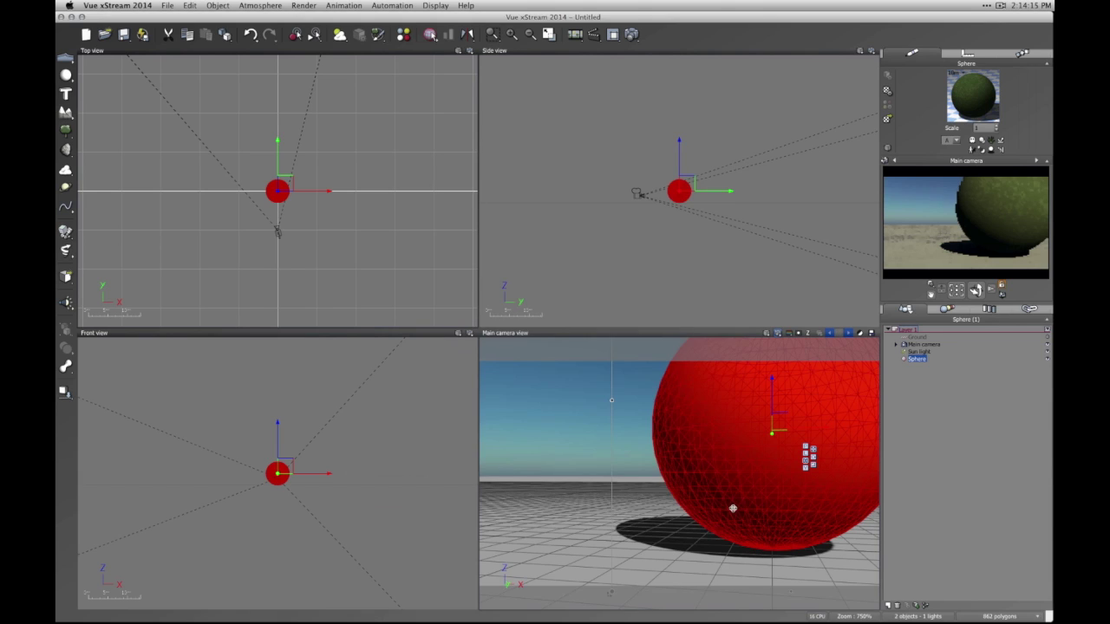
# - Switch to a free Perspective view, frame the sphere and orbit around it
pyautogui.click(976, 290)
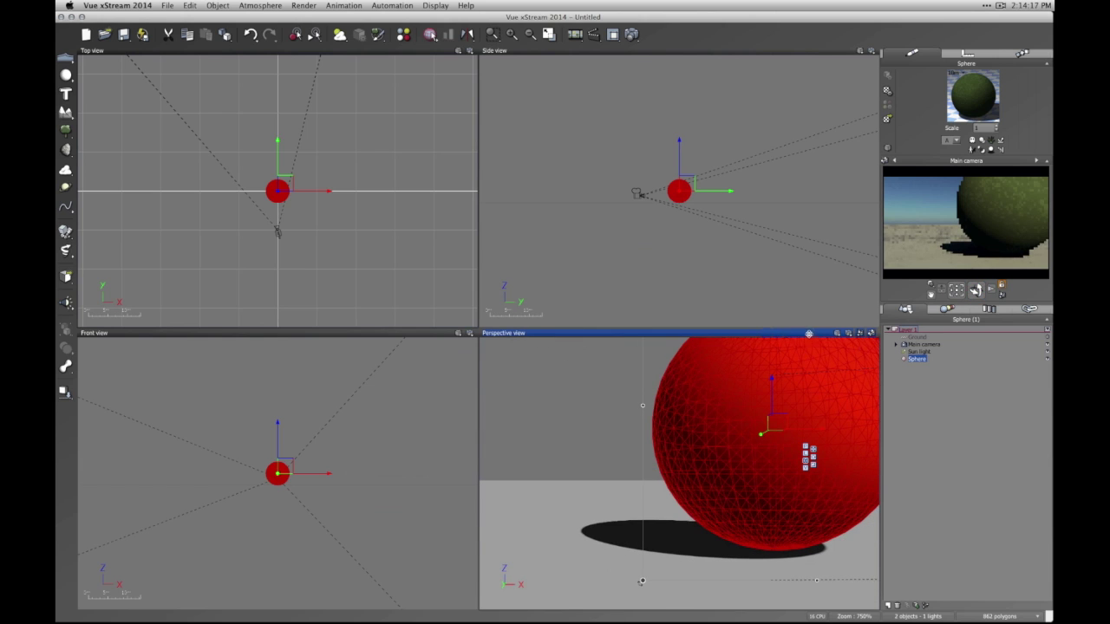
pyautogui.click(956, 292)
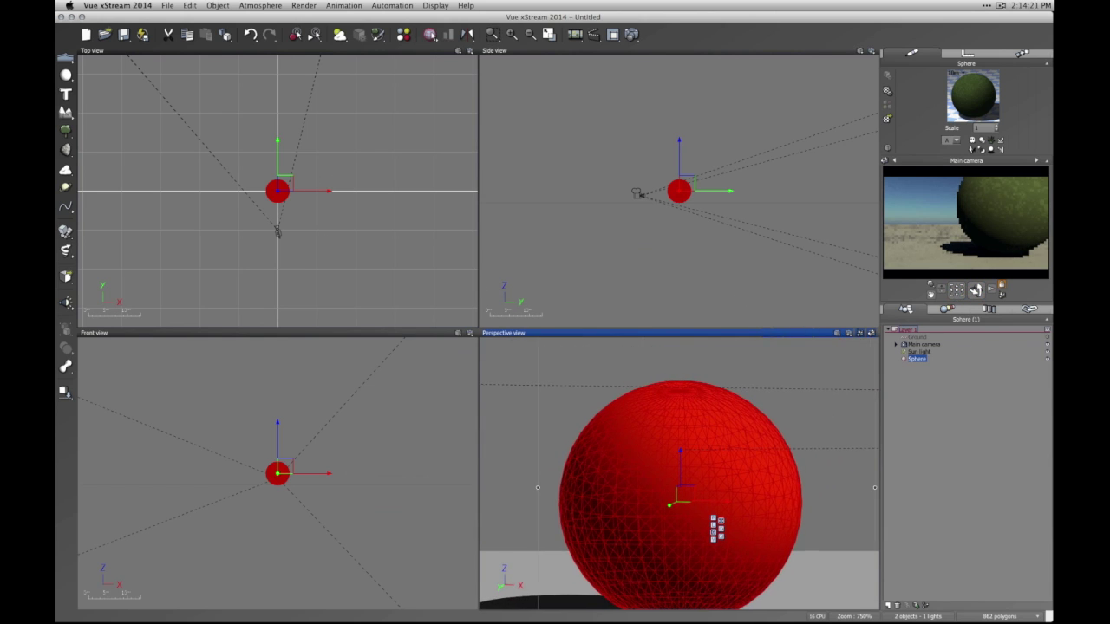
pyautogui.moveTo(976, 291); pyautogui.dragTo(984, 292)
pyautogui.click(971, 485)
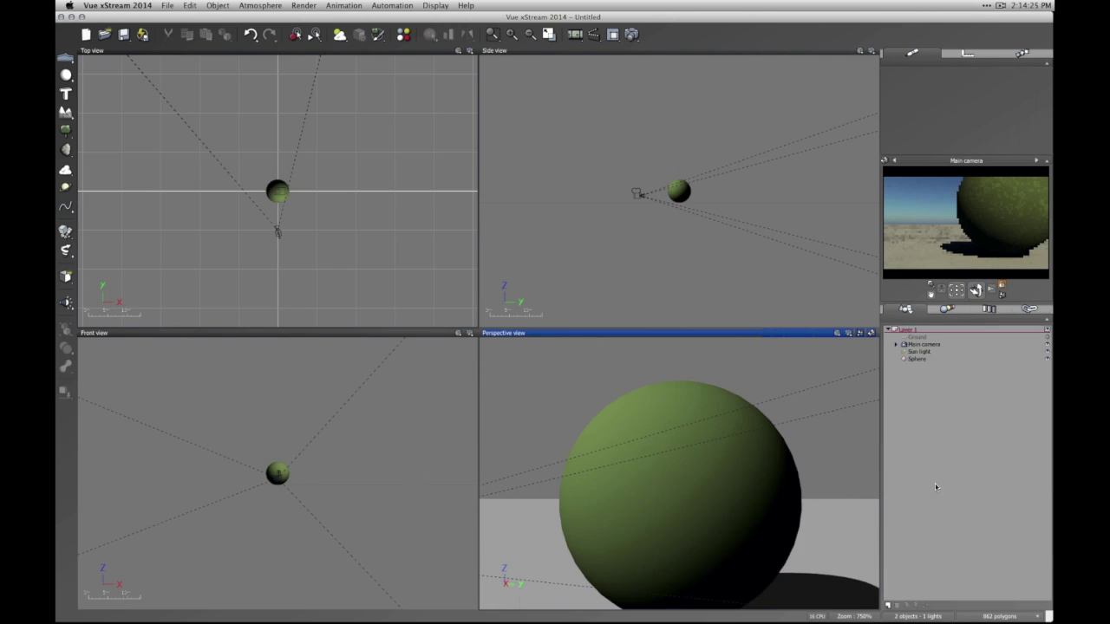
# - Pan and zoom the views, then open the Sun light in the Light Editor
pyautogui.moveTo(956, 291); pyautogui.dragTo(962, 295)
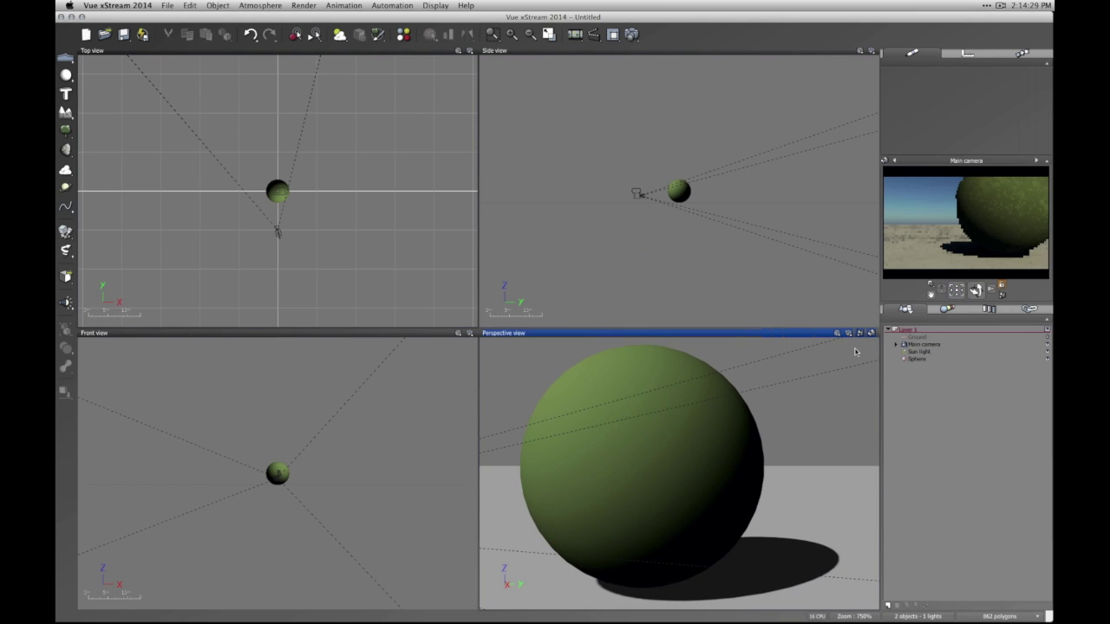
pyautogui.click(859, 334)
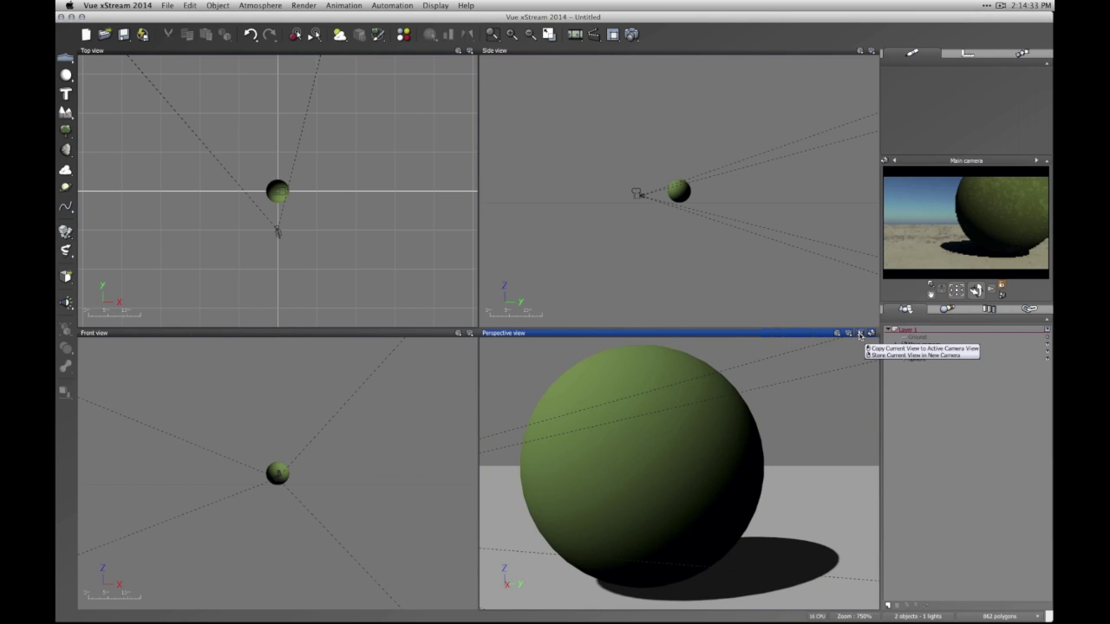
pyautogui.click(860, 334)
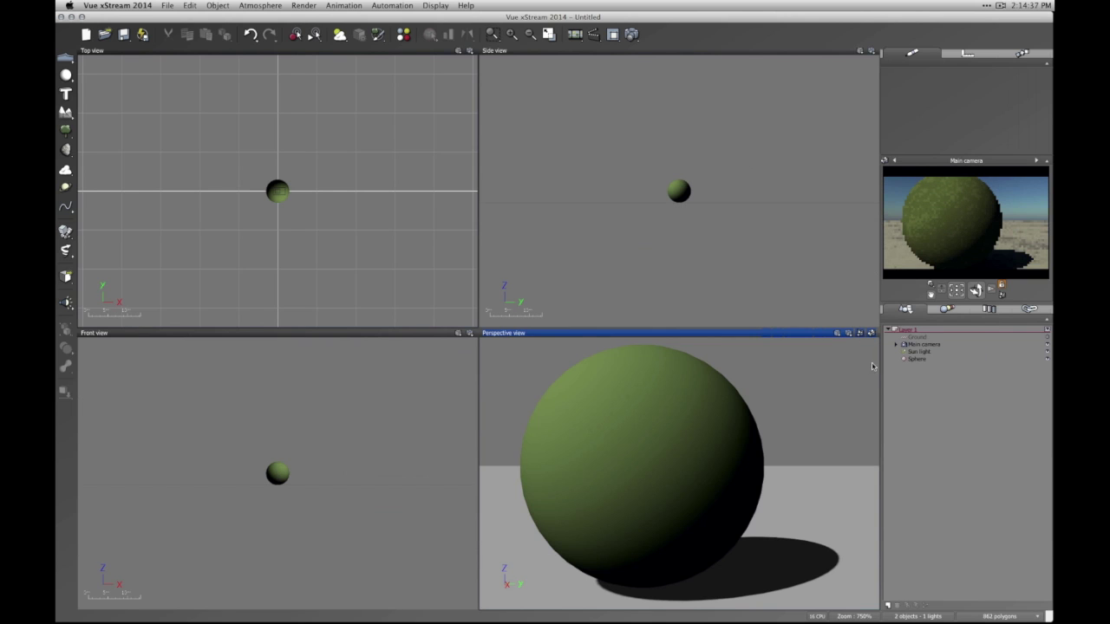
pyautogui.scroll(-5, 392, 215)
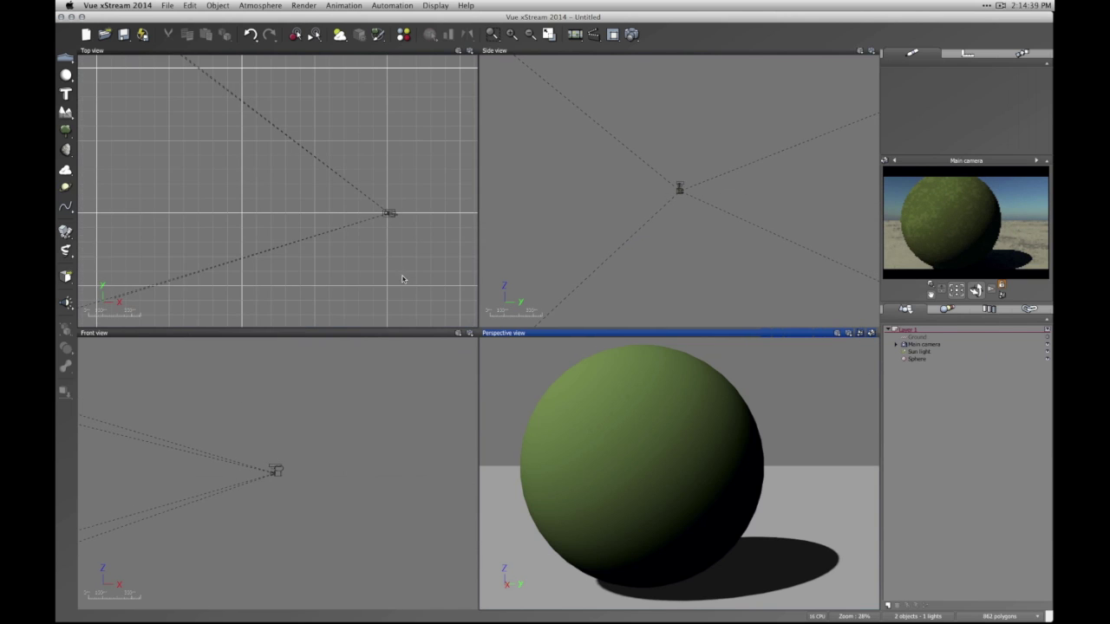
pyautogui.scroll(3, 396, 238)
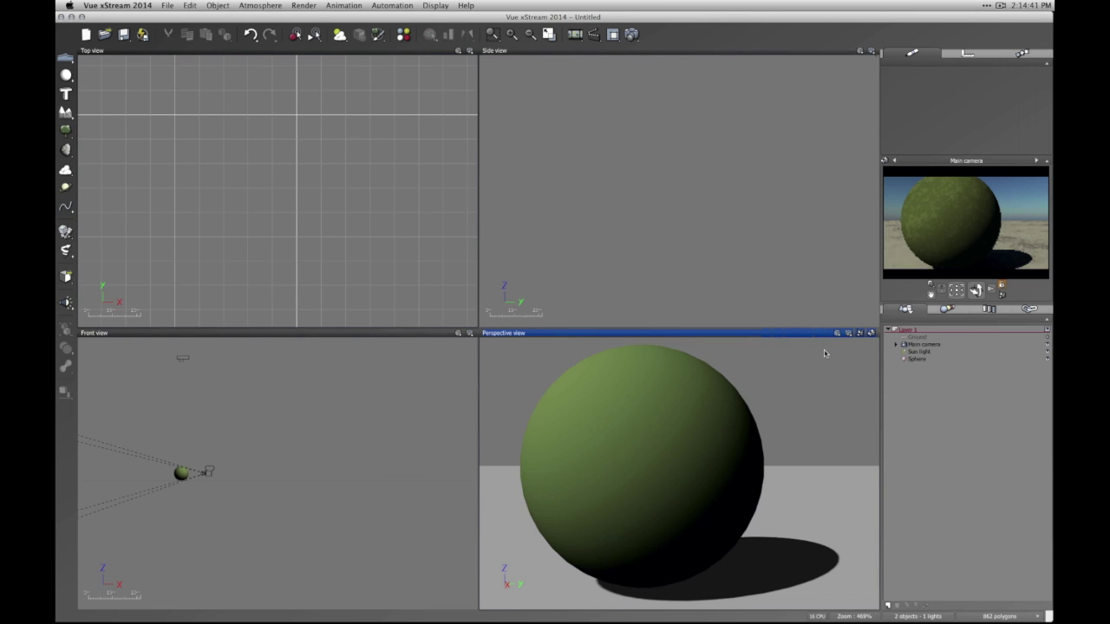
pyautogui.scroll(-5, 360, 192)
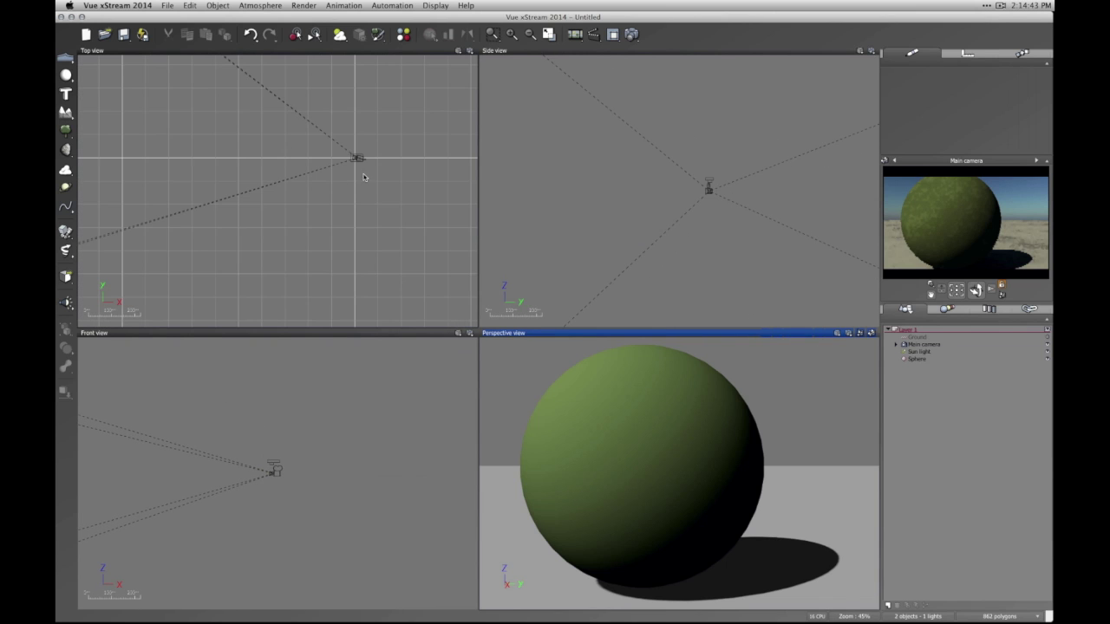
pyautogui.scroll(5, 357, 157)
pyautogui.scroll(-3, 411, 305)
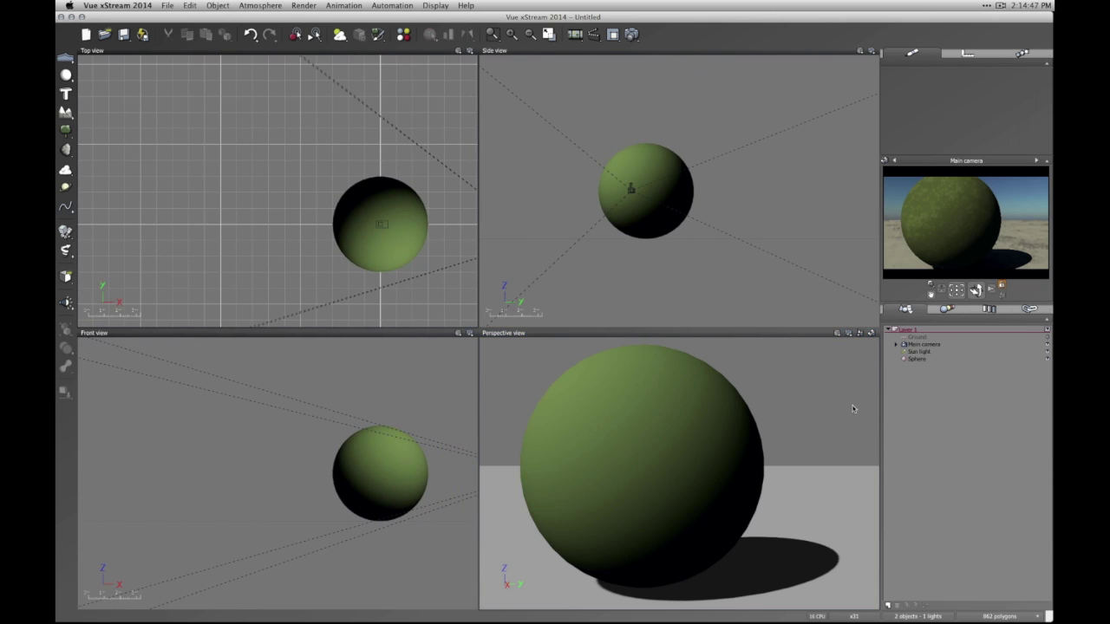
pyautogui.doubleClick(920, 350)
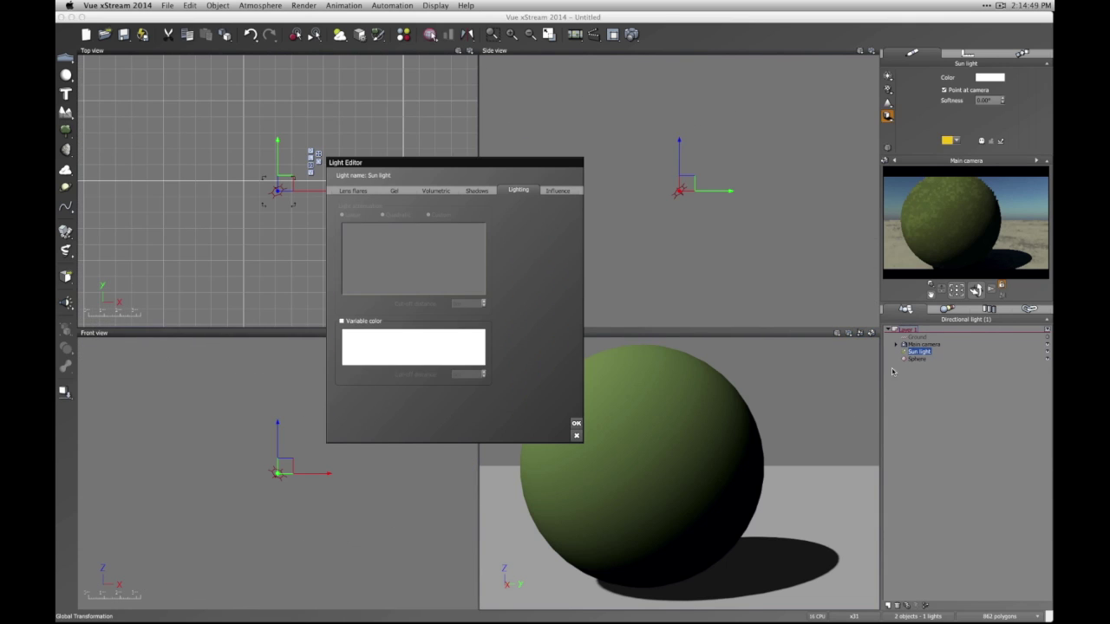
# - Cancel the Light Editor, then open and close the main camera's settings
pyautogui.click(576, 436)
pyautogui.click(926, 345)
pyautogui.doubleClick(925, 345)
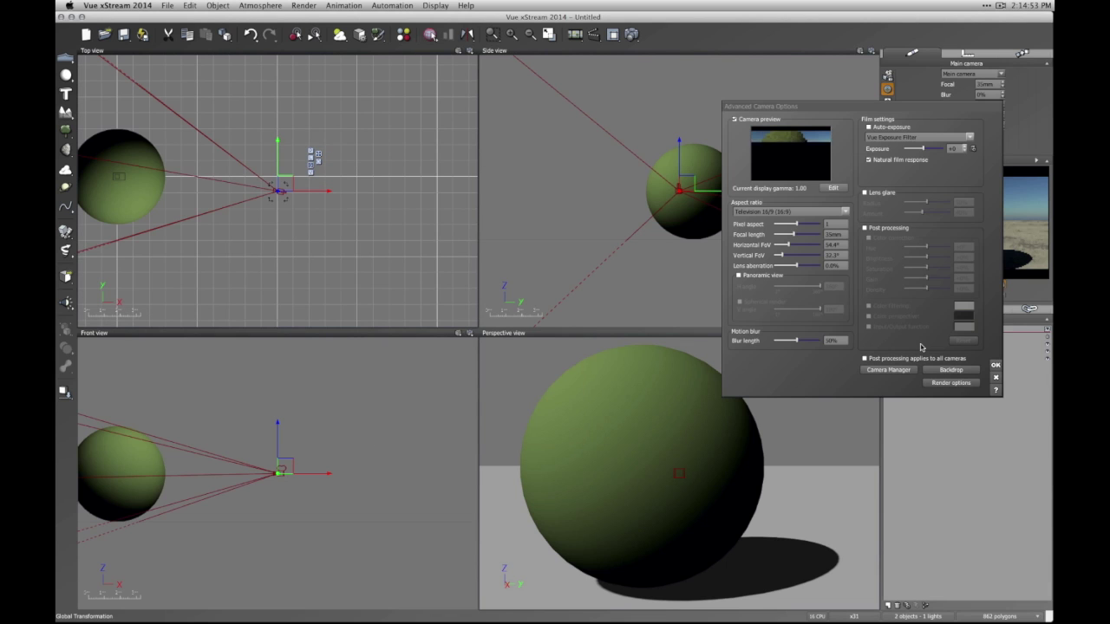
pyautogui.click(995, 377)
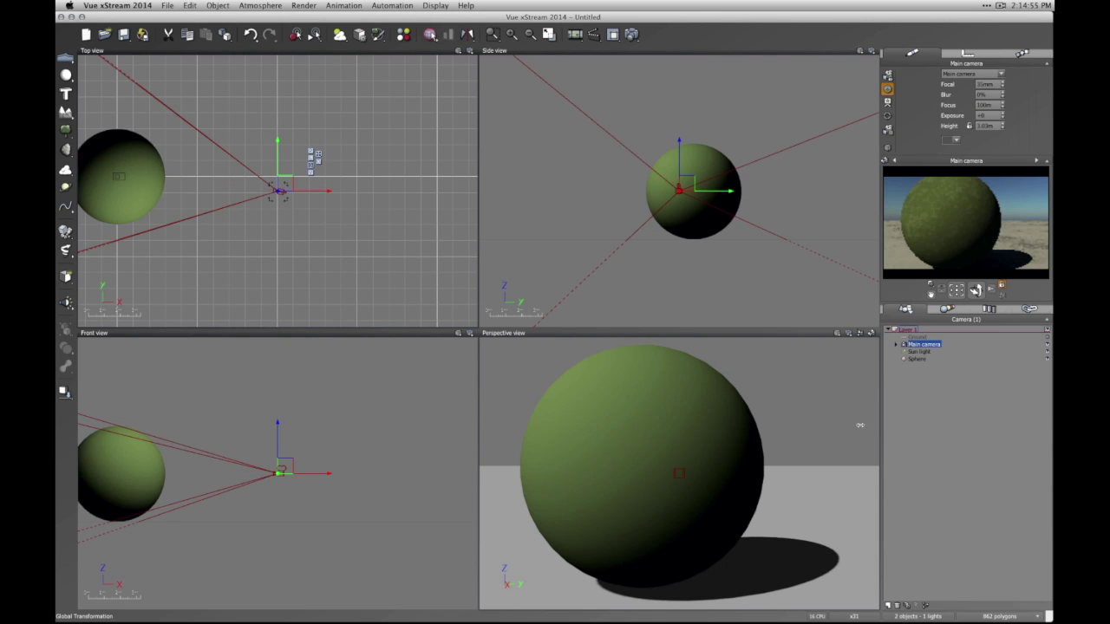
# - Compare the perspective and main camera views, then open Advanced Camera Options
pyautogui.moveTo(954, 290); pyautogui.dragTo(954, 265)
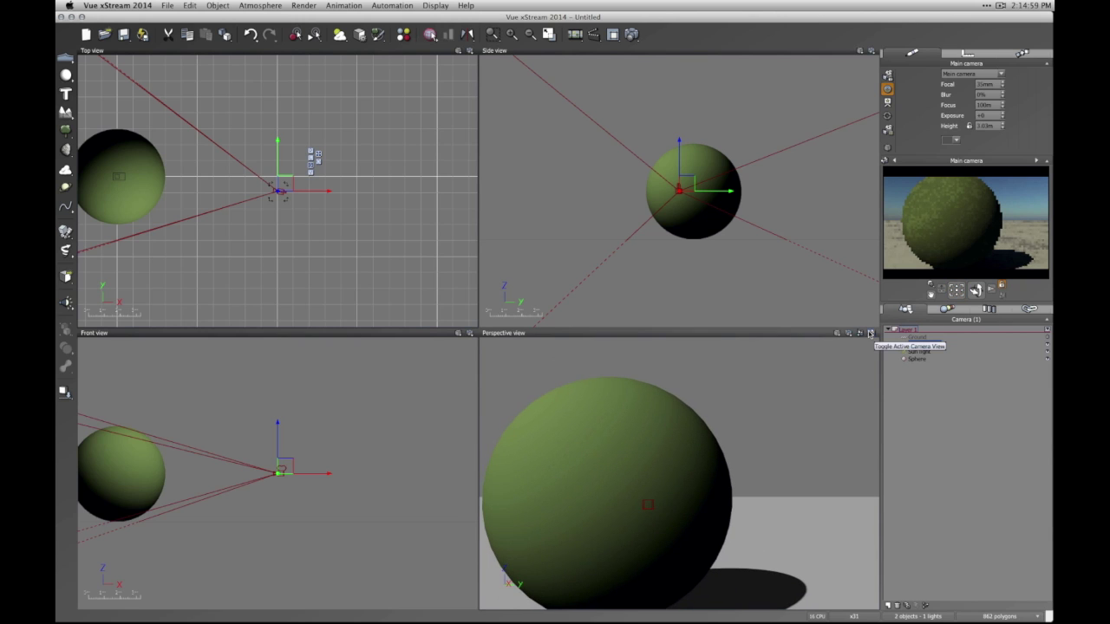
pyautogui.click(870, 333)
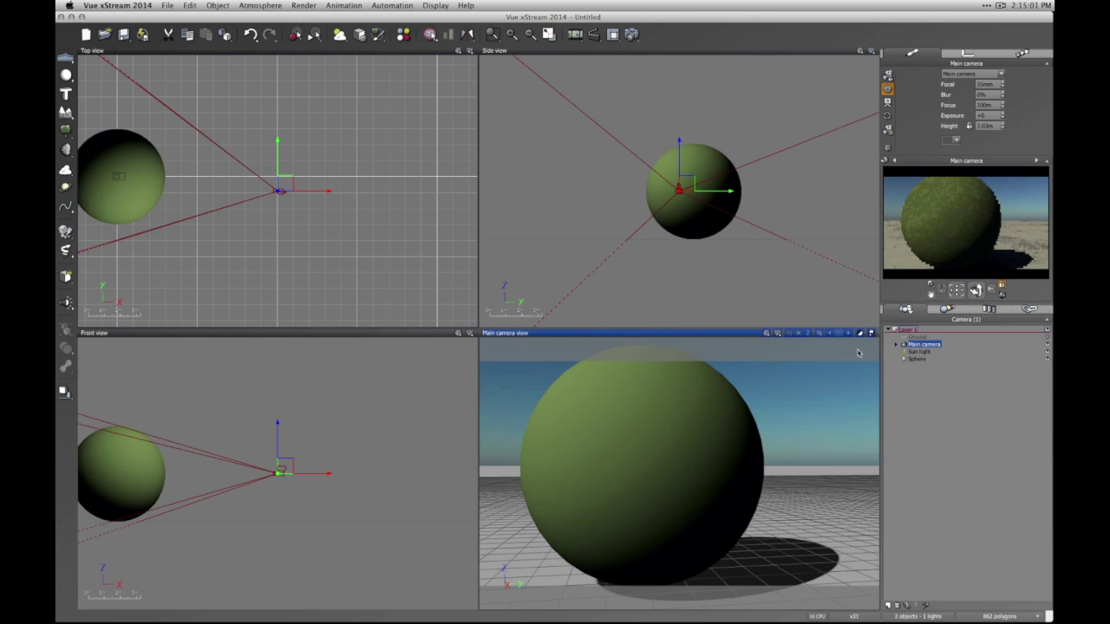
pyautogui.click(955, 289)
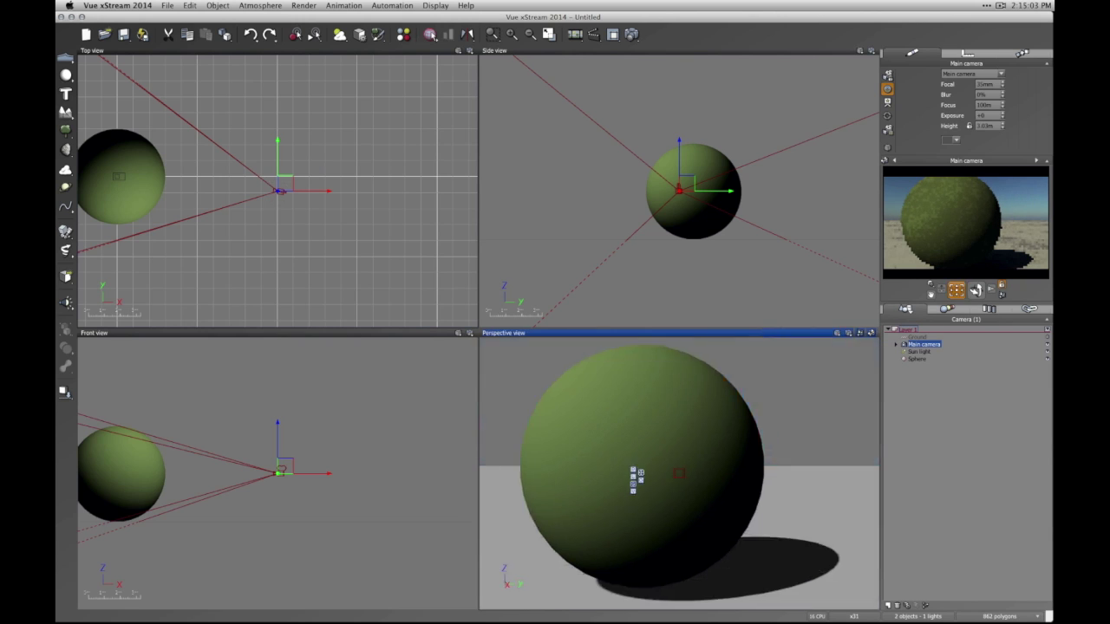
pyautogui.moveTo(639, 471); pyautogui.dragTo(494, 500)
pyautogui.click(934, 385)
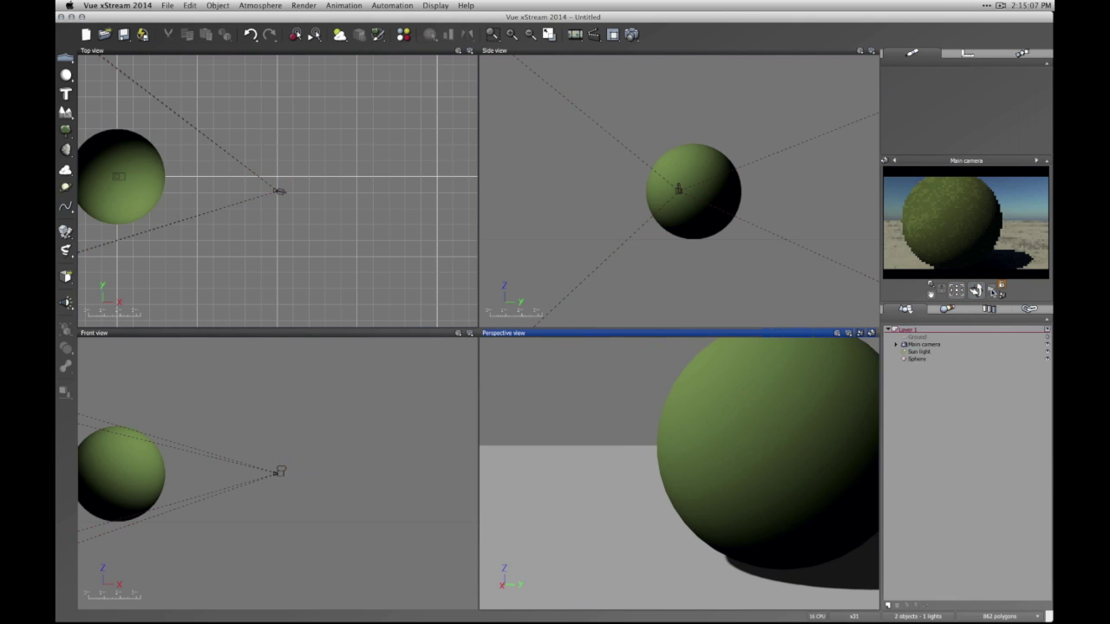
pyautogui.moveTo(770, 364); pyautogui.dragTo(837, 373)
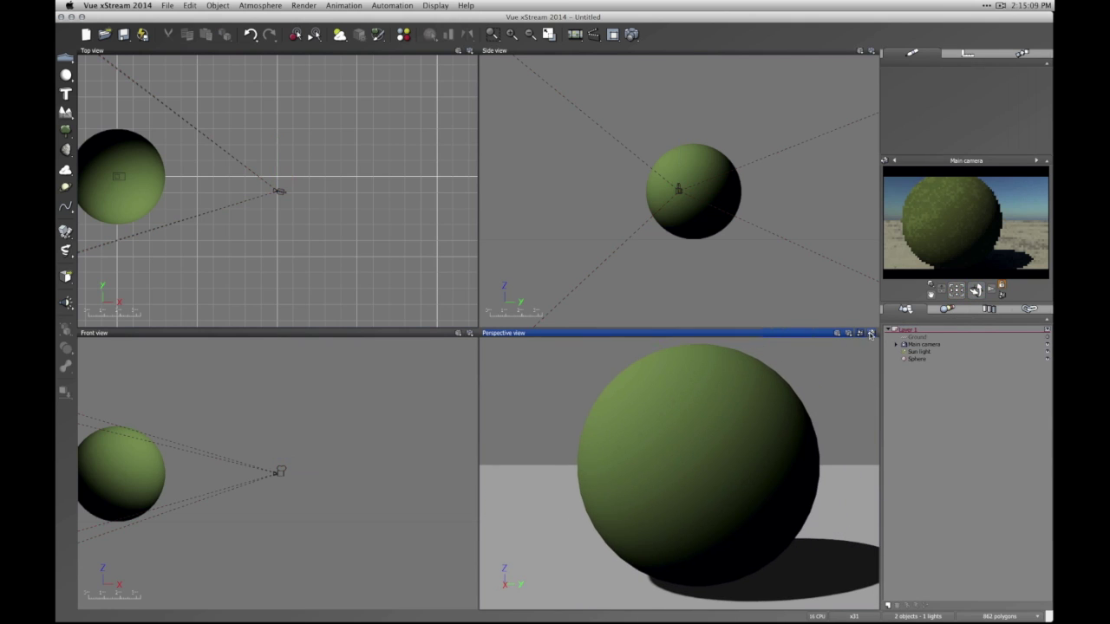
pyautogui.click(871, 334)
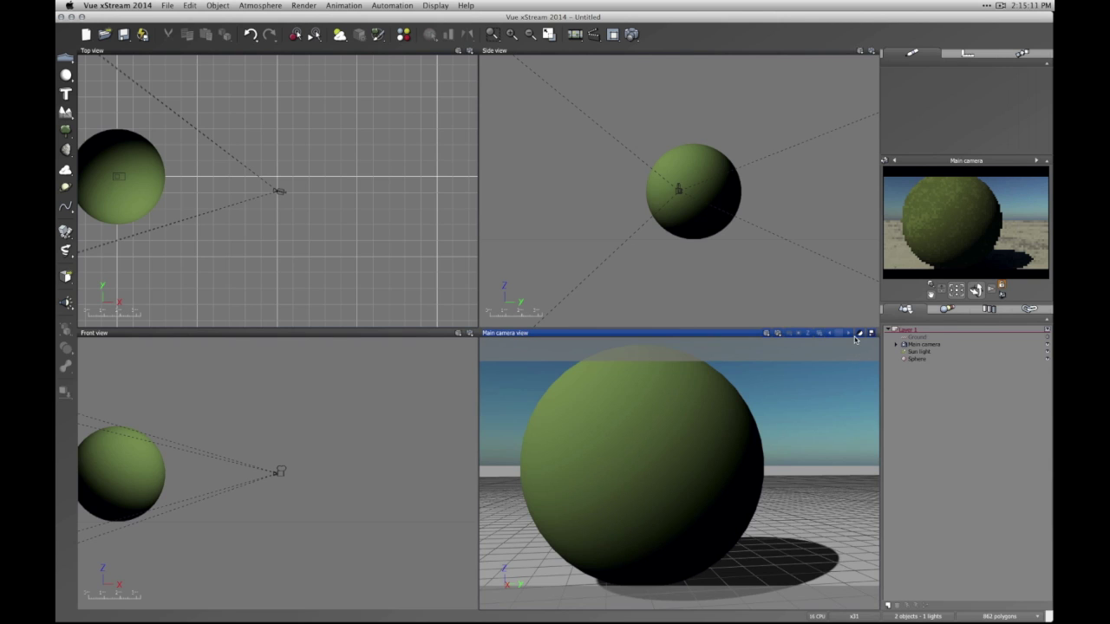
pyautogui.click(846, 335)
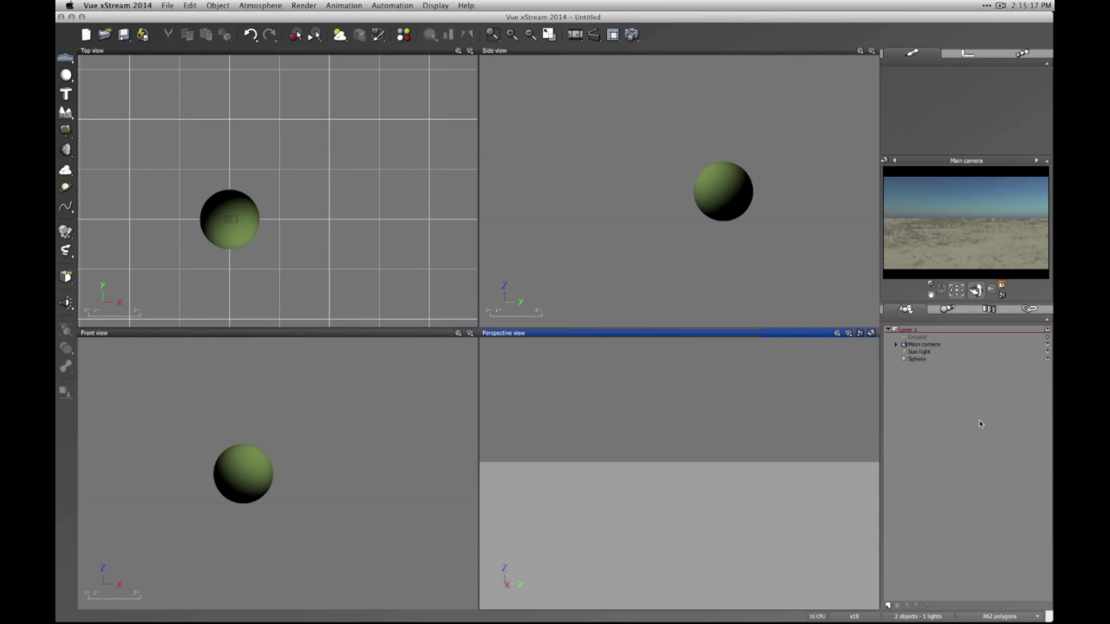
pyautogui.doubleClick(926, 344)
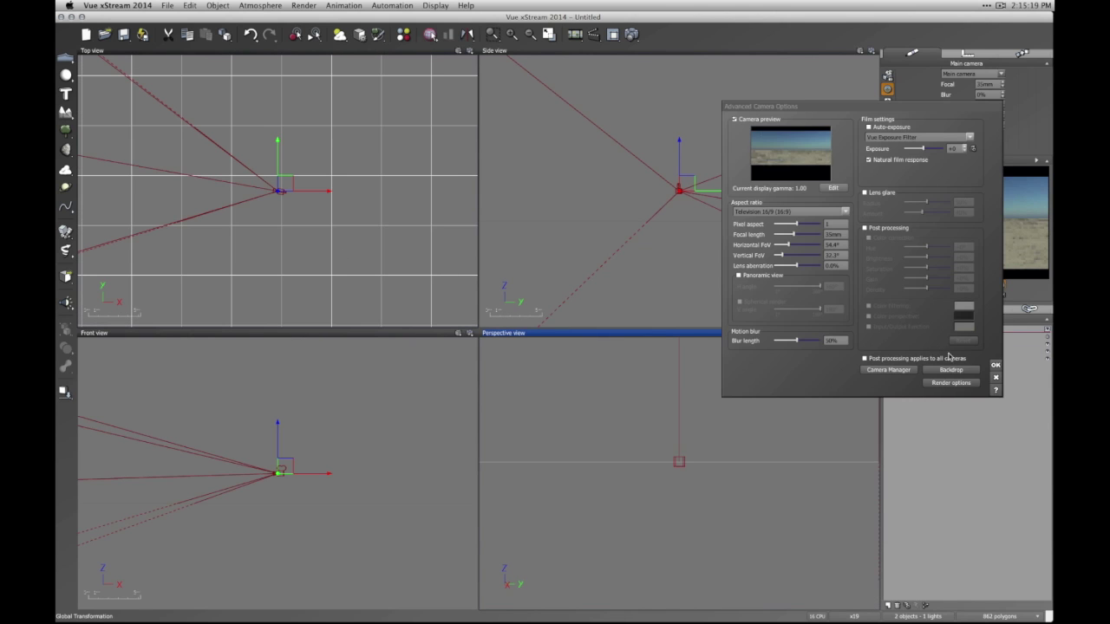
# - Close Advanced Camera Options, deselect the camera, and start a new scene
pyautogui.click(996, 378)
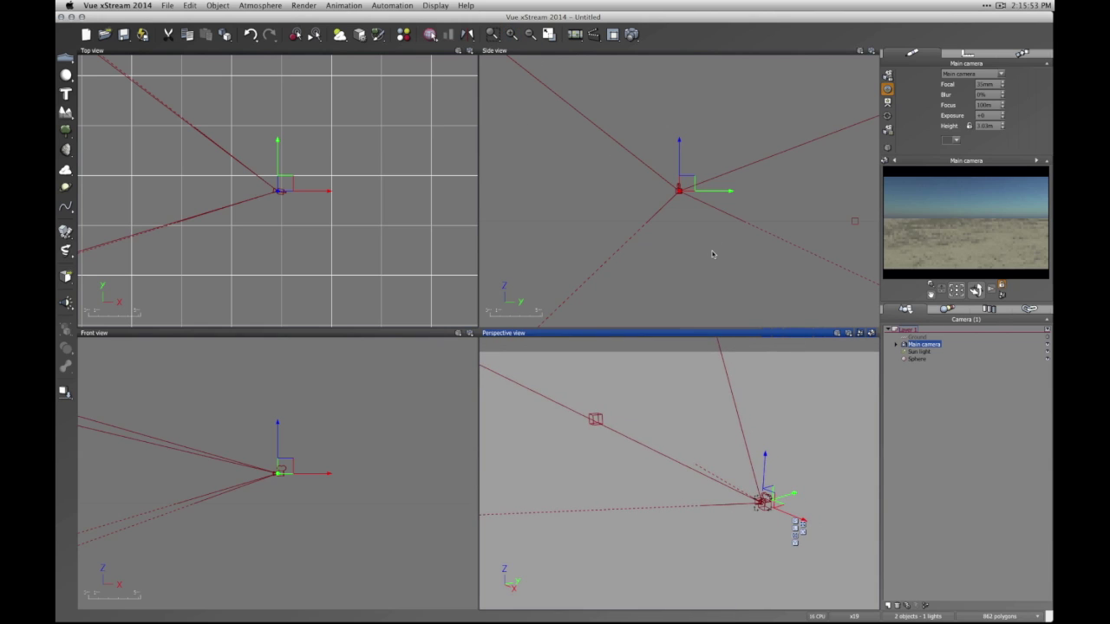
pyautogui.click(929, 405)
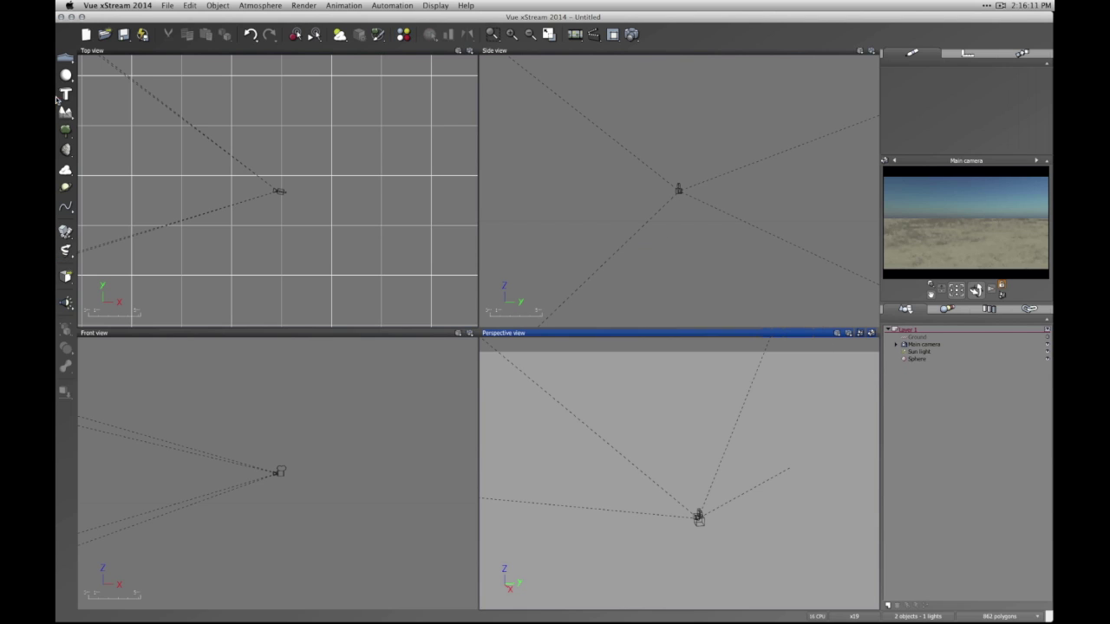
pyautogui.click(85, 34)
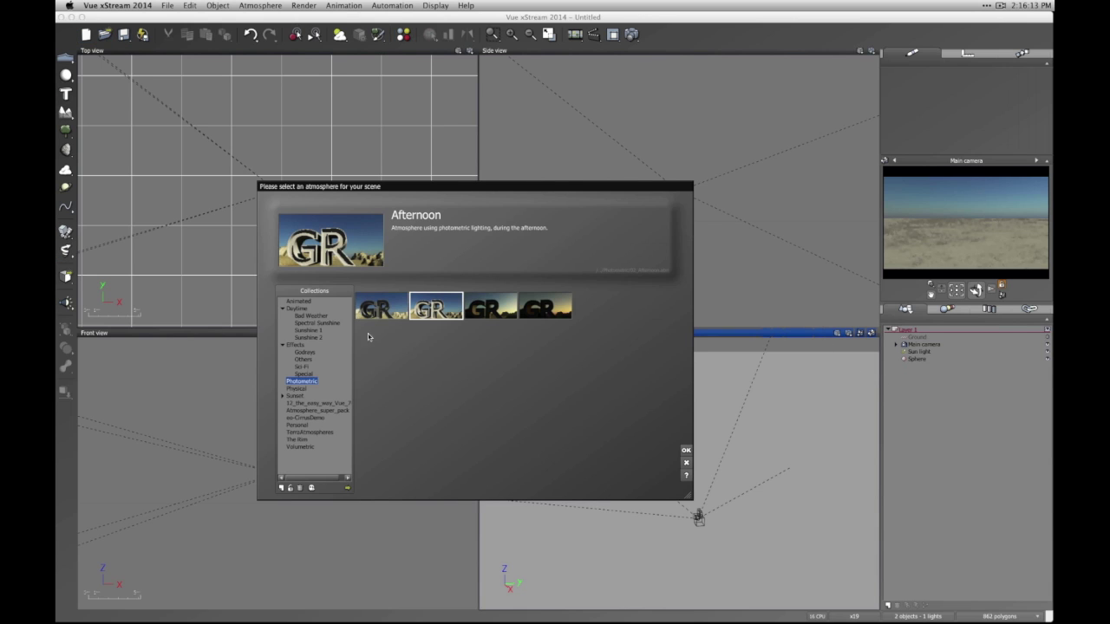
# - Accept the Afternoon atmosphere, add a plane, stretch it in Top view and lower it
pyautogui.click(686, 451)
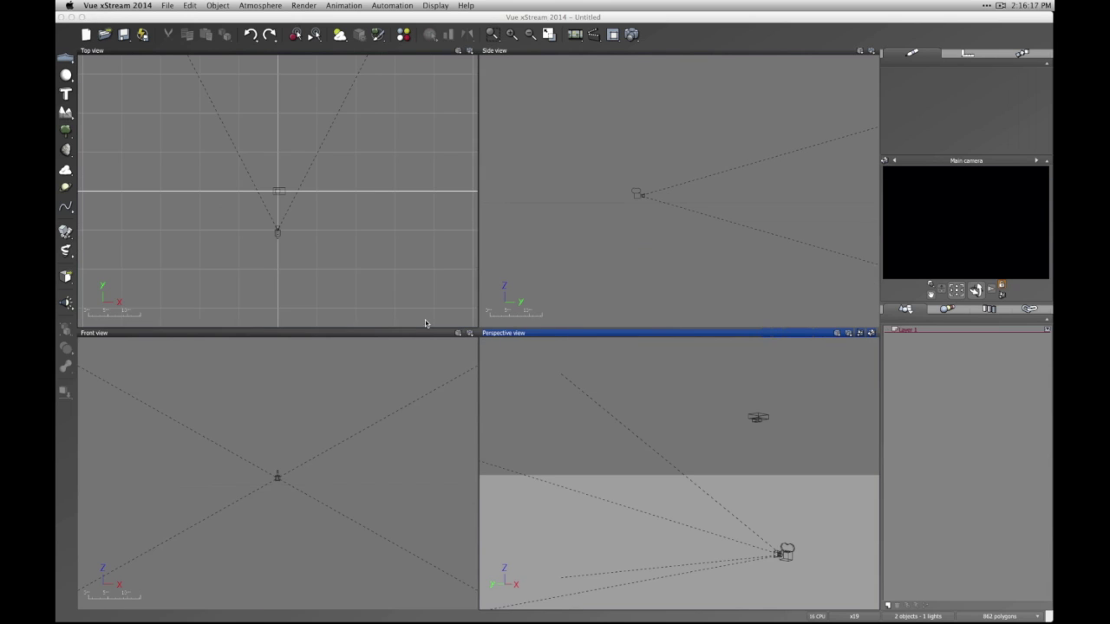
pyautogui.click(65, 74)
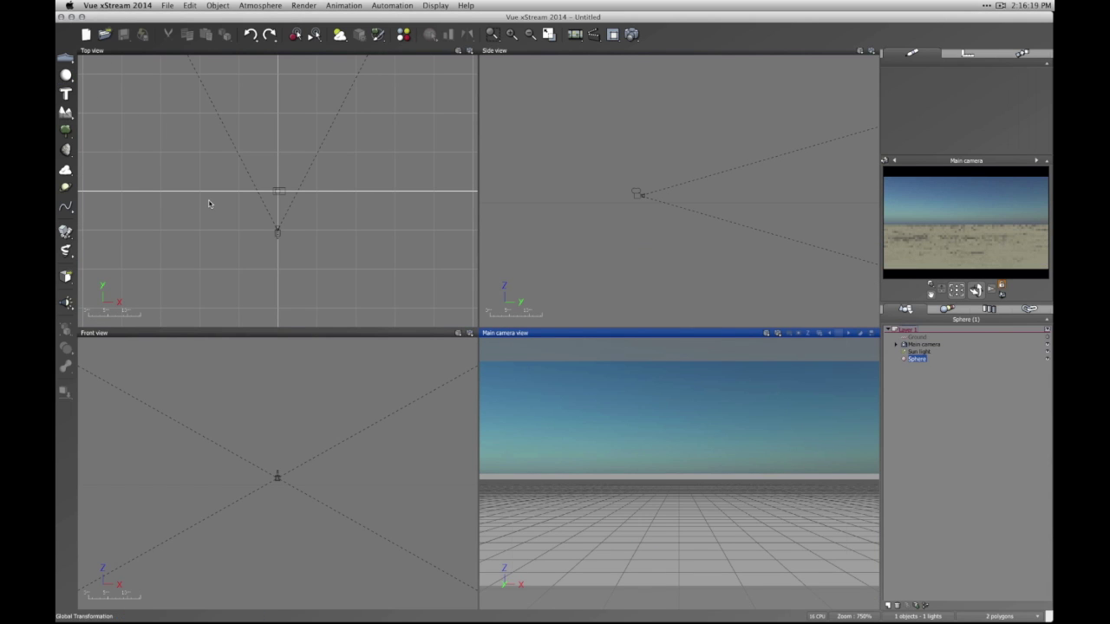
pyautogui.press('Delete')
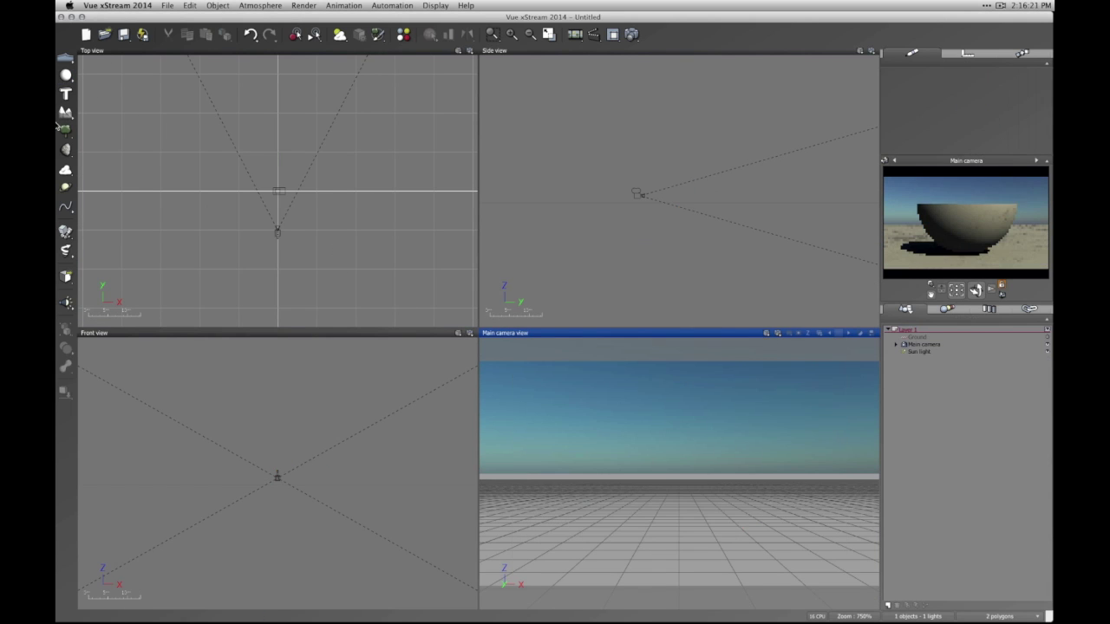
pyautogui.moveTo(66, 75); pyautogui.dragTo(191, 80)
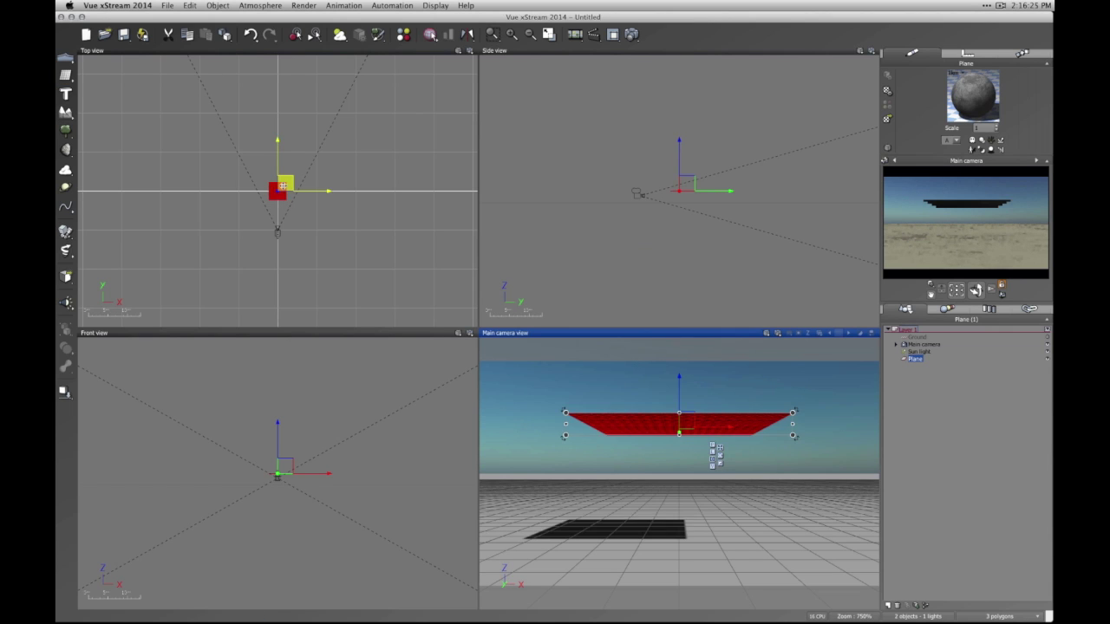
pyautogui.moveTo(283, 186); pyautogui.dragTo(347, 166)
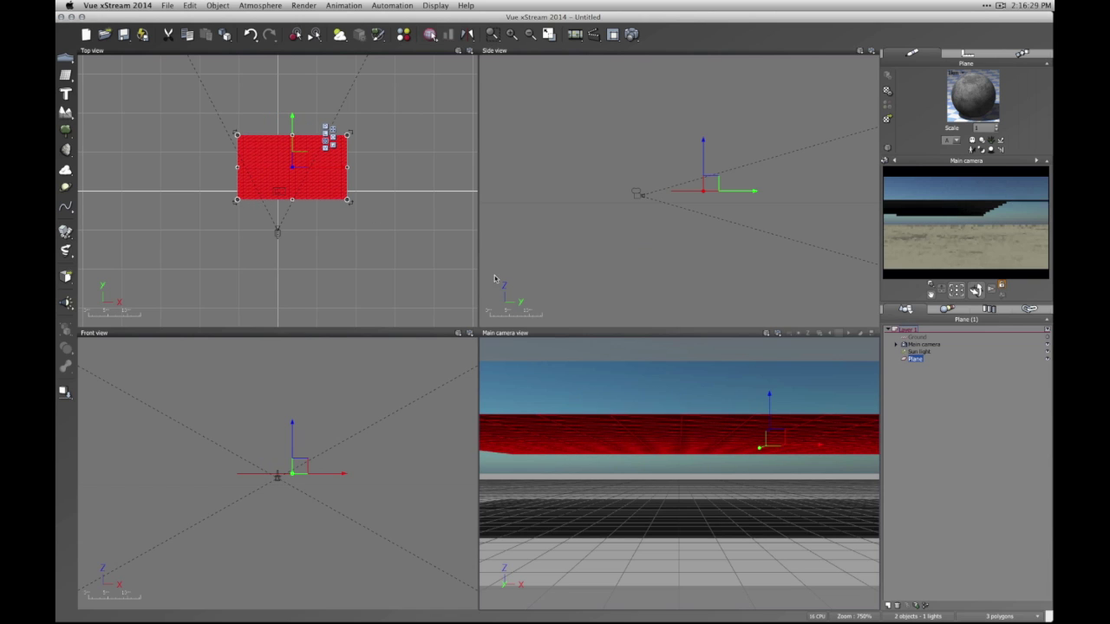
pyautogui.moveTo(769, 405); pyautogui.dragTo(762, 468)
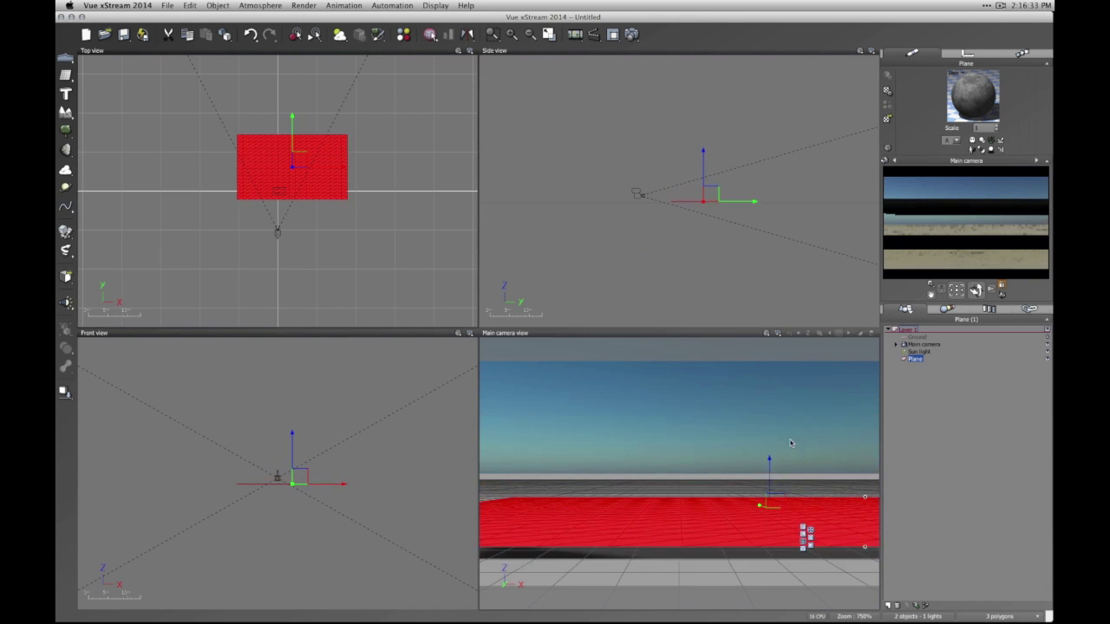
# - Turn the plane's material into an EcoSystem and add Joshua Stone rocks
pyautogui.doubleClick(962, 118)
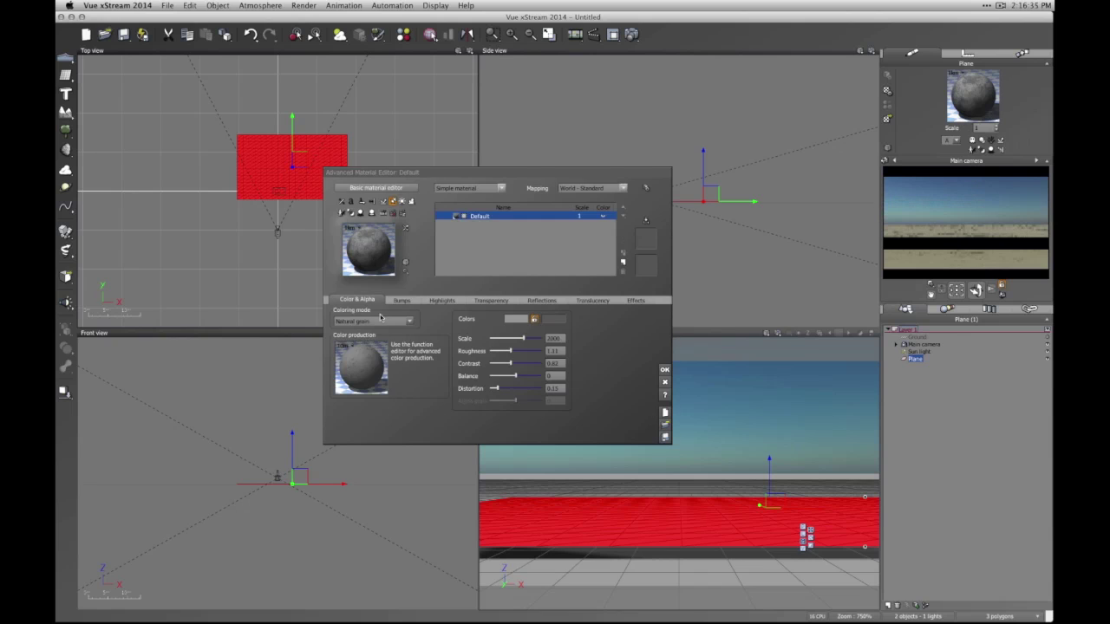
pyautogui.click(500, 189)
pyautogui.click(472, 220)
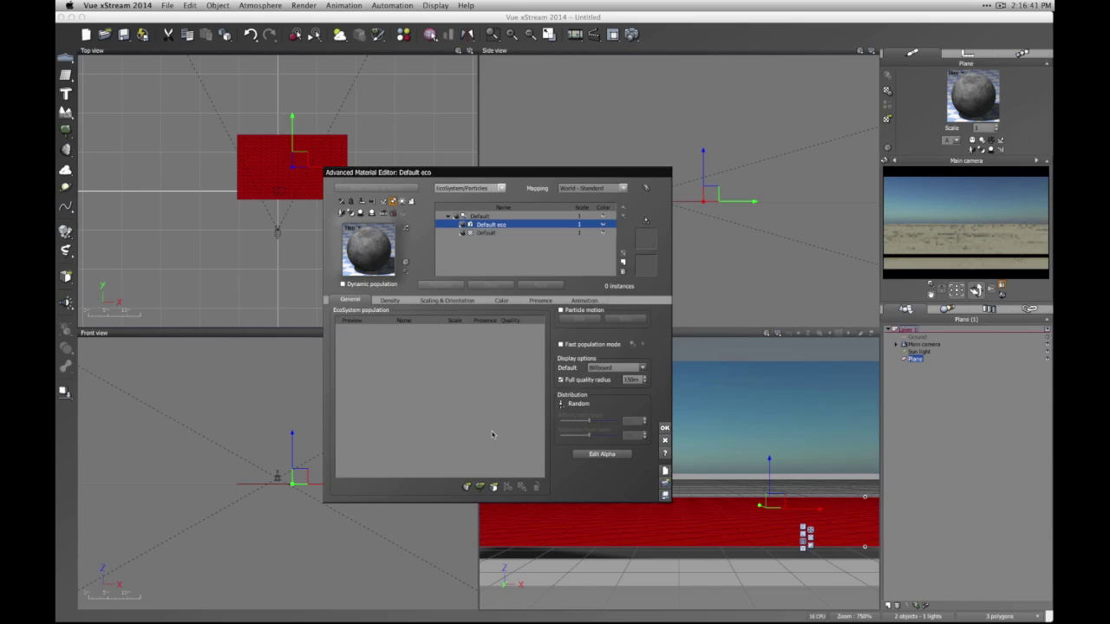
pyautogui.click(476, 489)
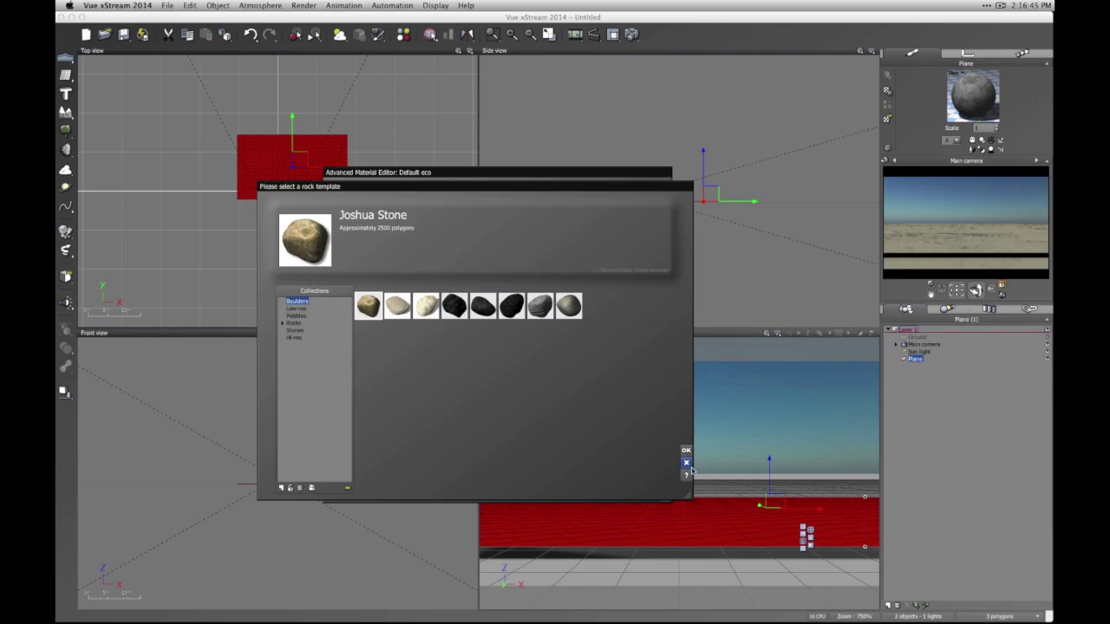
pyautogui.click(686, 451)
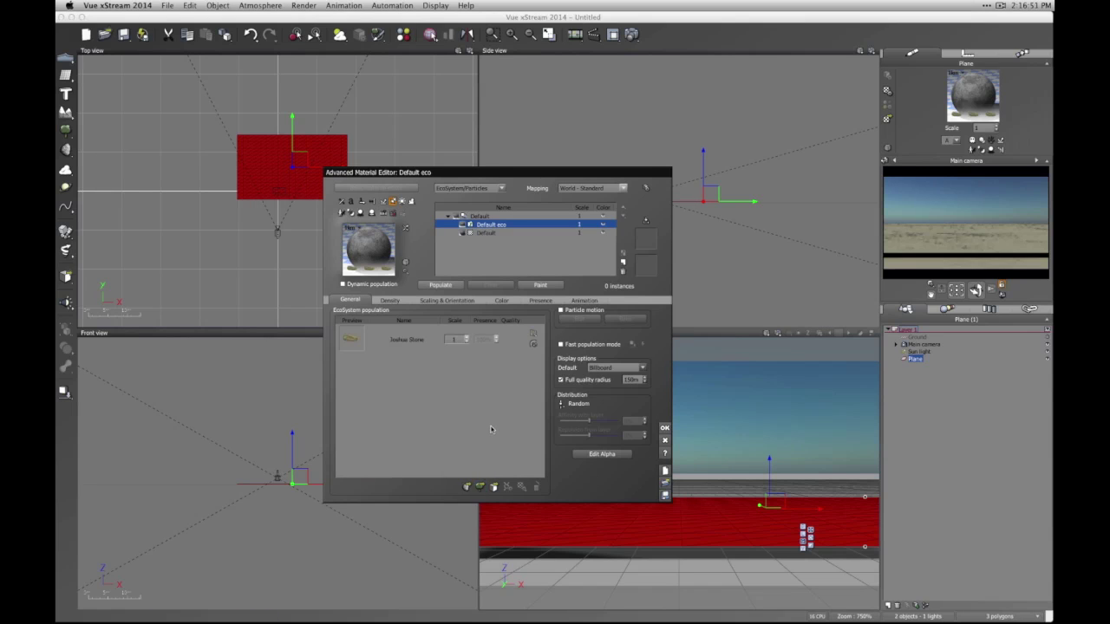
# - Add European Beach Grass Brown Clump from the Grasses - Plants collection
pyautogui.click(479, 488)
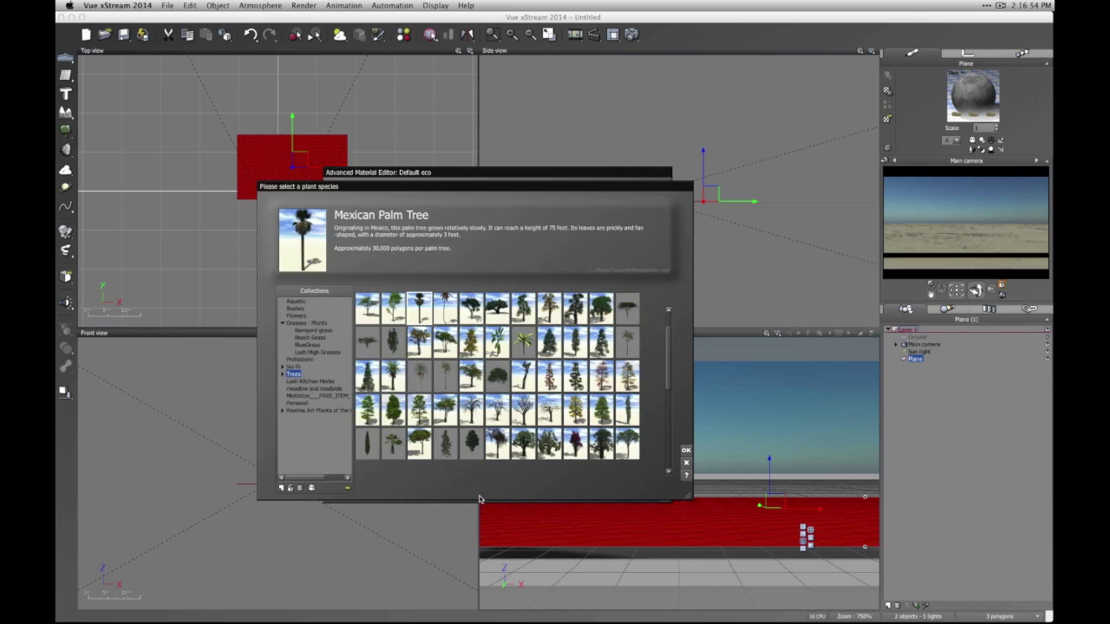
pyautogui.click(297, 316)
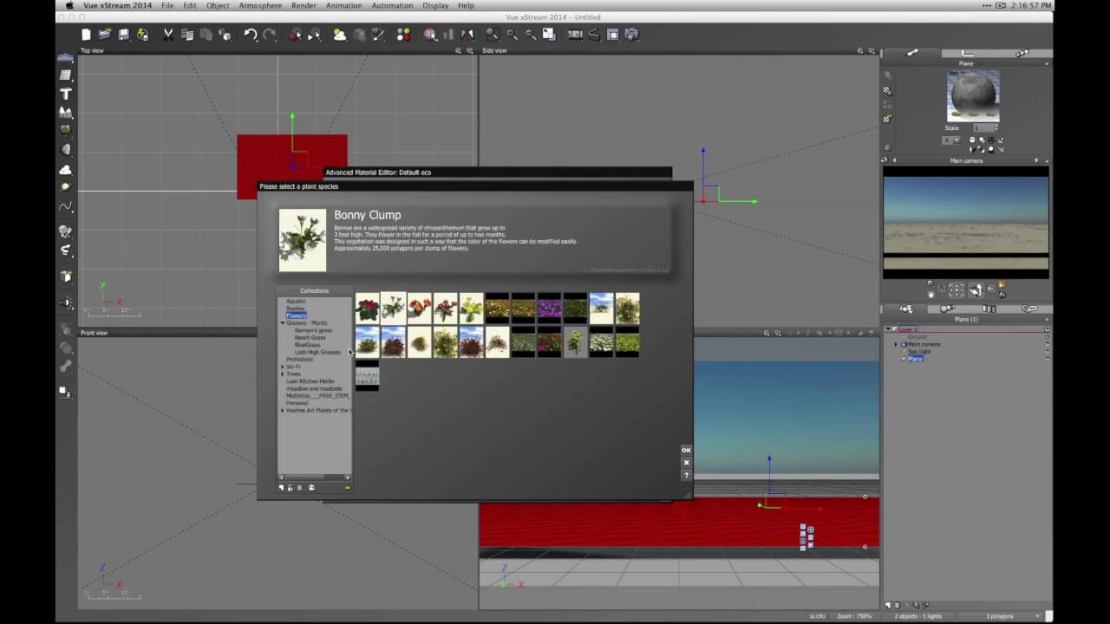
pyautogui.click(305, 322)
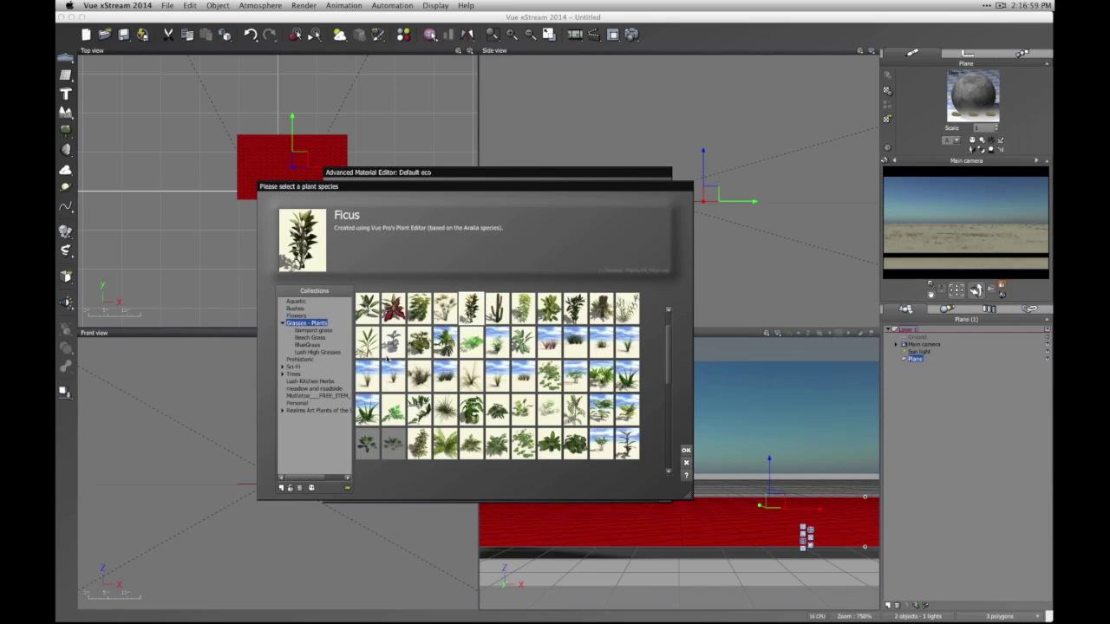
pyautogui.click(310, 338)
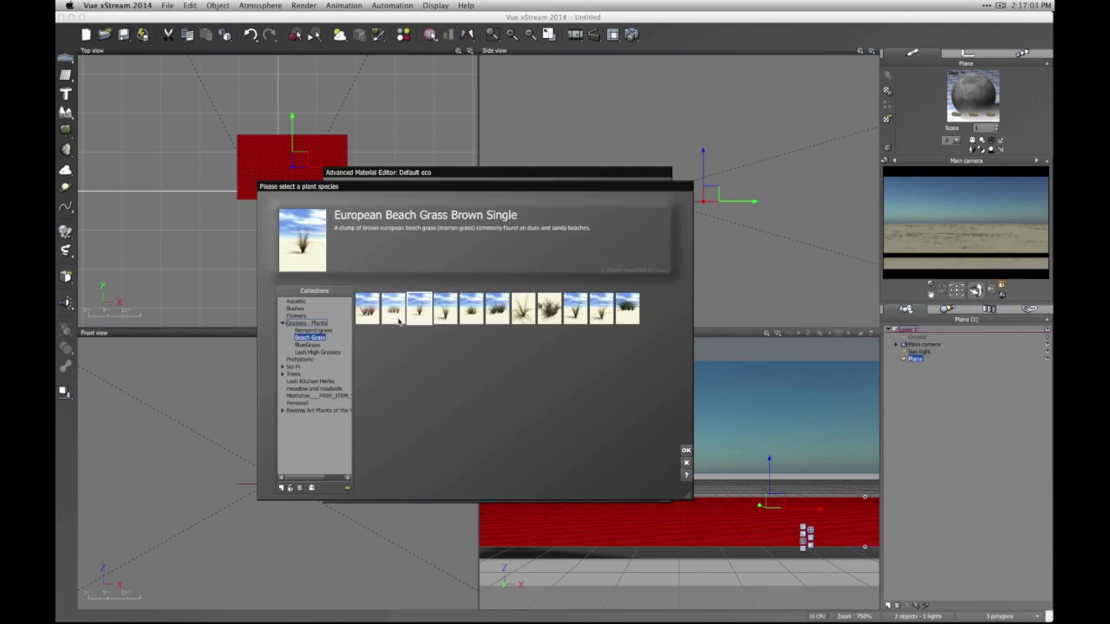
pyautogui.click(393, 308)
pyautogui.click(685, 451)
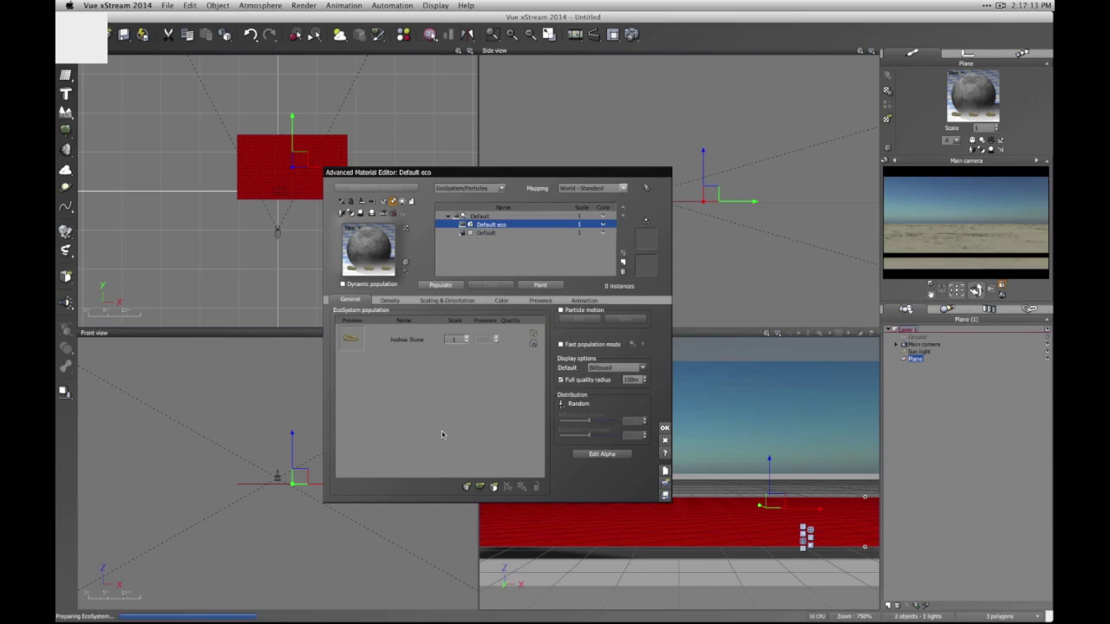
# - Browse the beach grass variants and pick European Beach Grass Green Clump 2
pyautogui.click(479, 487)
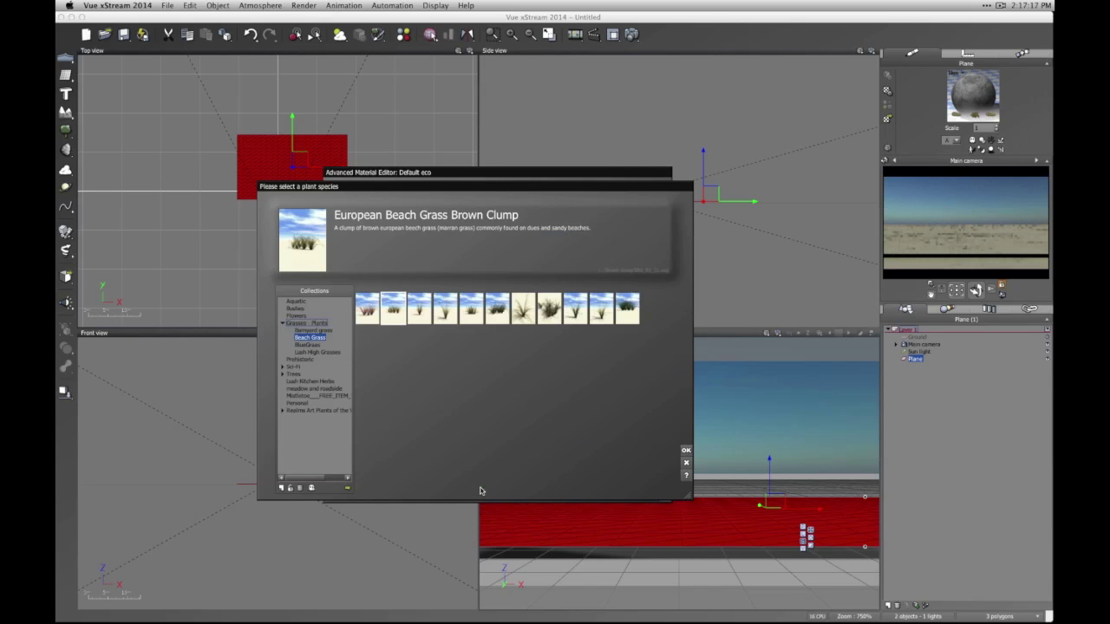
pyautogui.click(440, 324)
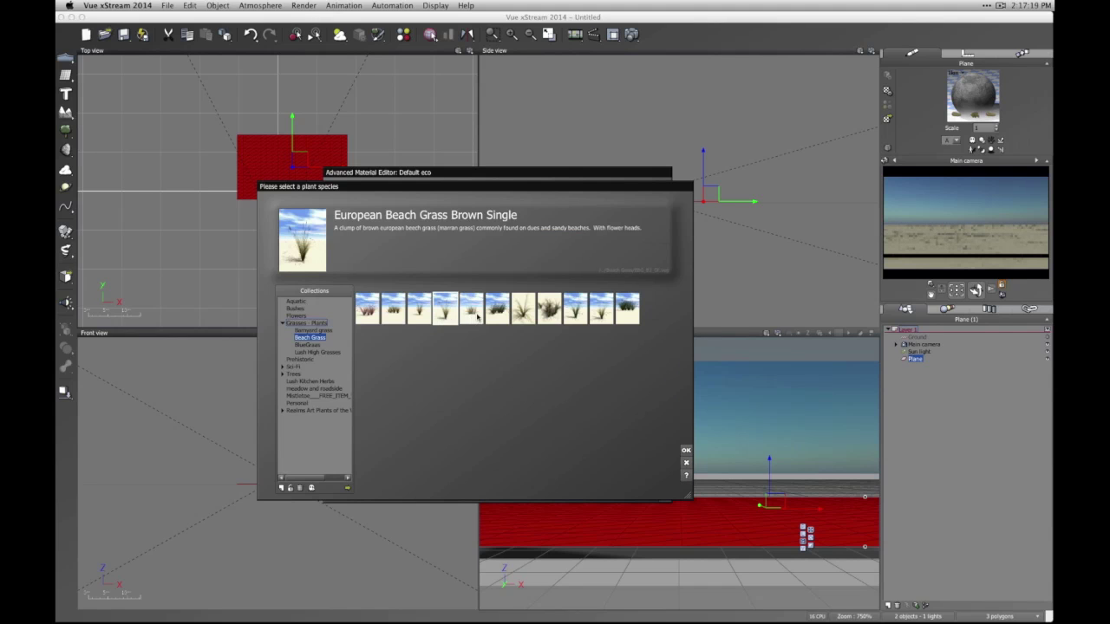
pyautogui.click(471, 314)
pyautogui.click(523, 314)
pyautogui.click(575, 314)
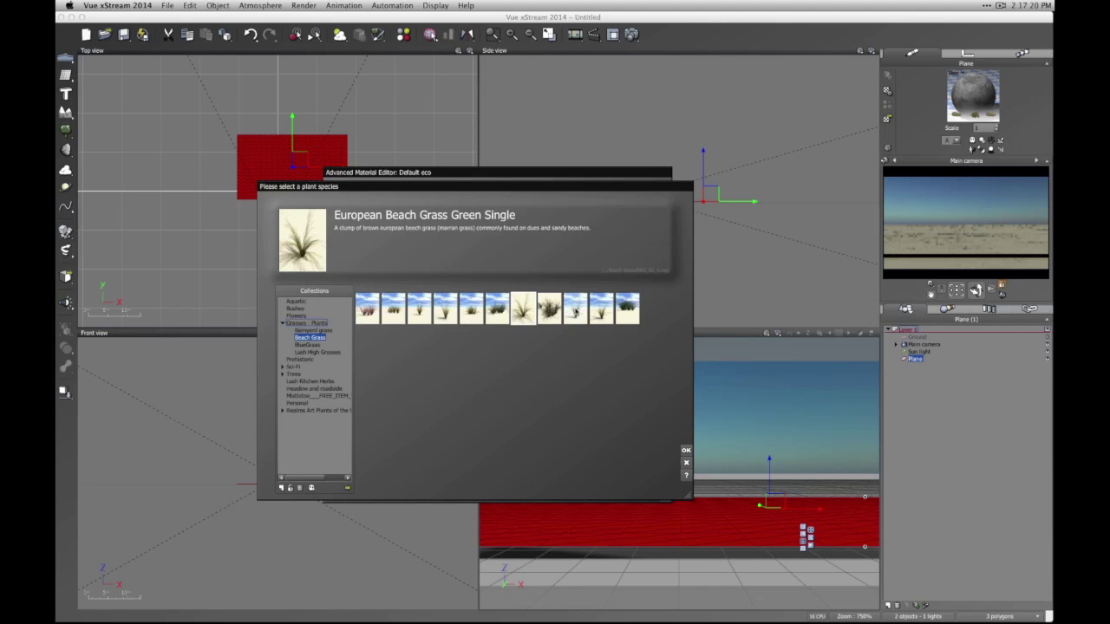
pyautogui.click(546, 314)
pyautogui.click(523, 314)
pyautogui.click(470, 314)
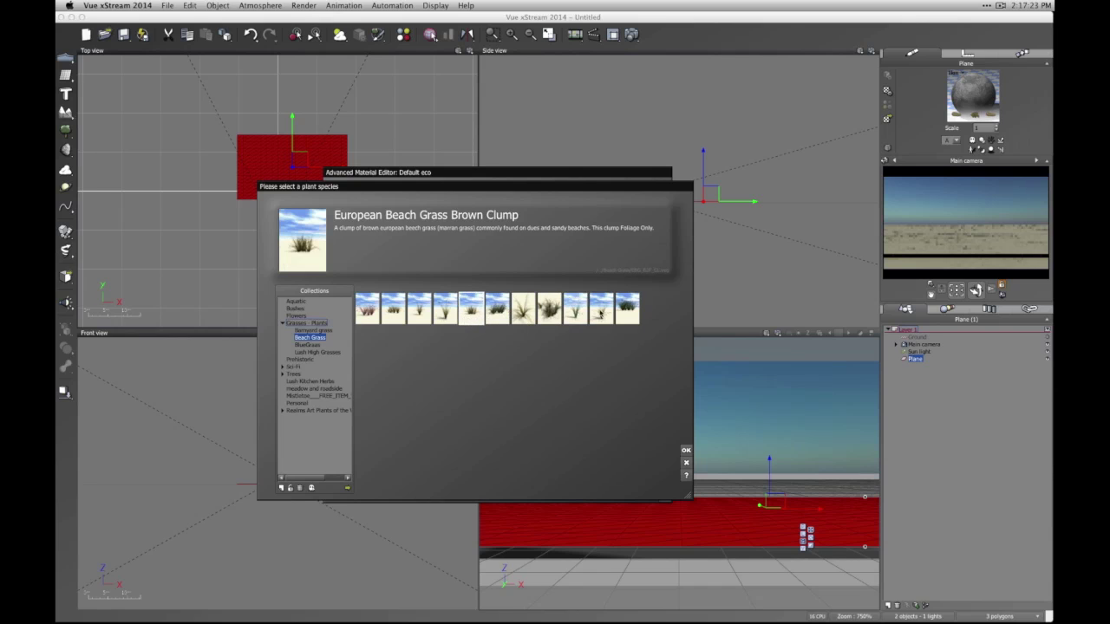
pyautogui.click(627, 310)
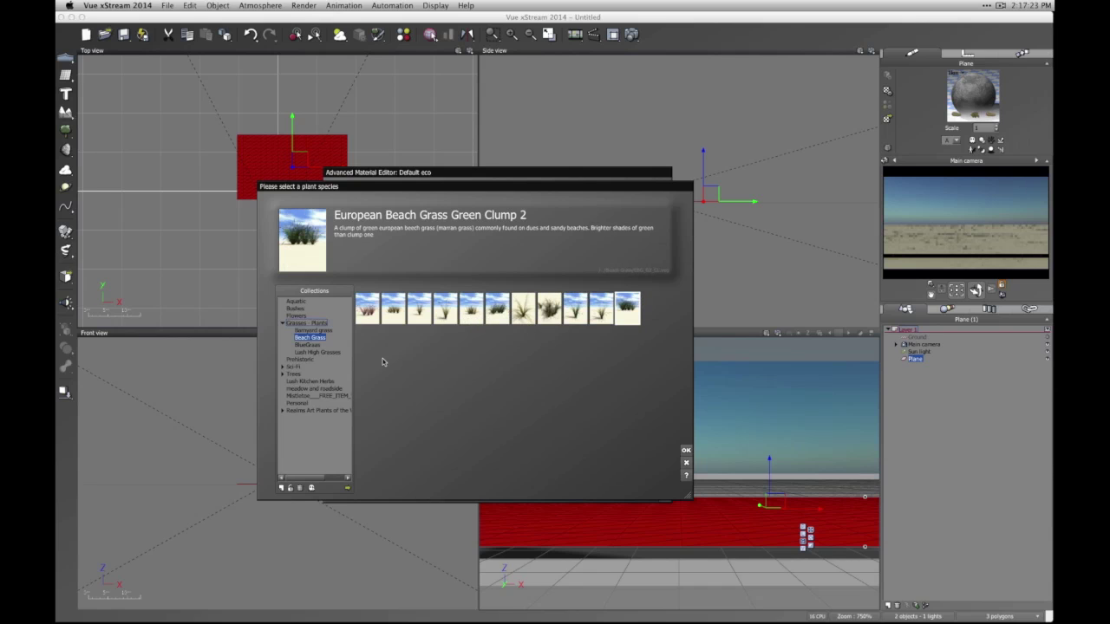
# - Add Green Clump 2 and set presences to Joshua Stone 10%, brown grass 50%, green grass 40%
pyautogui.click(685, 452)
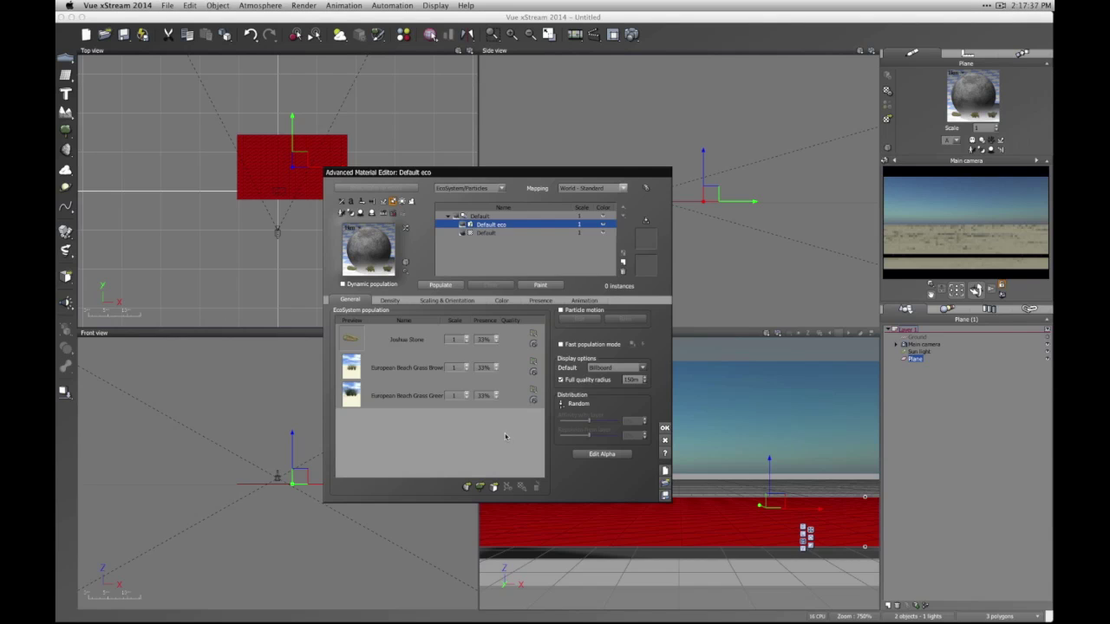
pyautogui.click(479, 340)
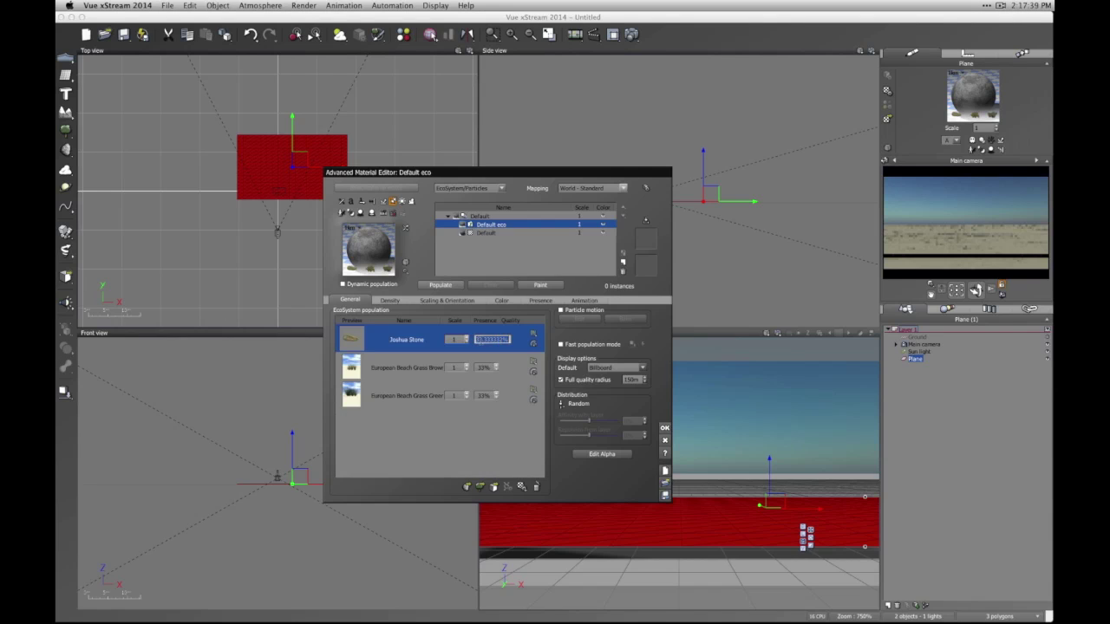
pyautogui.write('10')
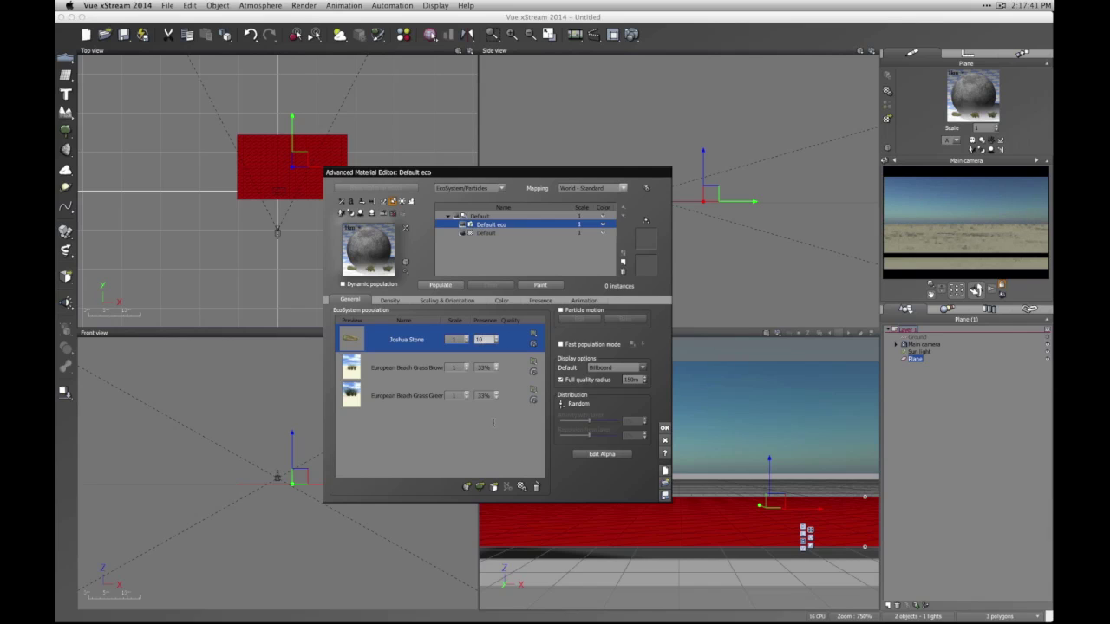
pyautogui.click(498, 451)
pyautogui.click(484, 368)
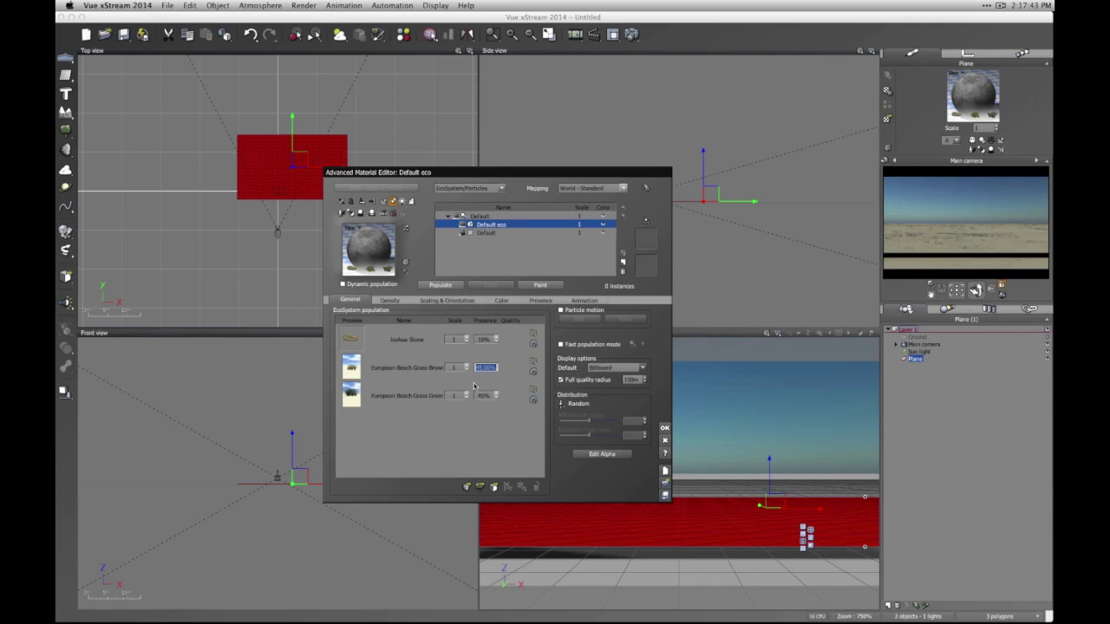
pyautogui.write('50')
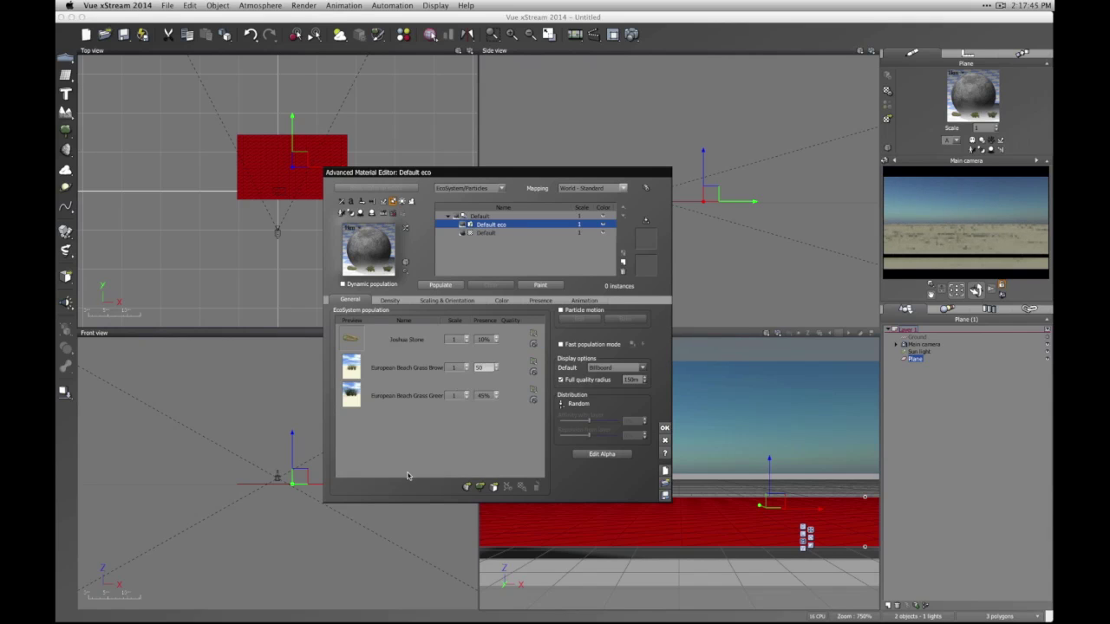
pyautogui.click(440, 445)
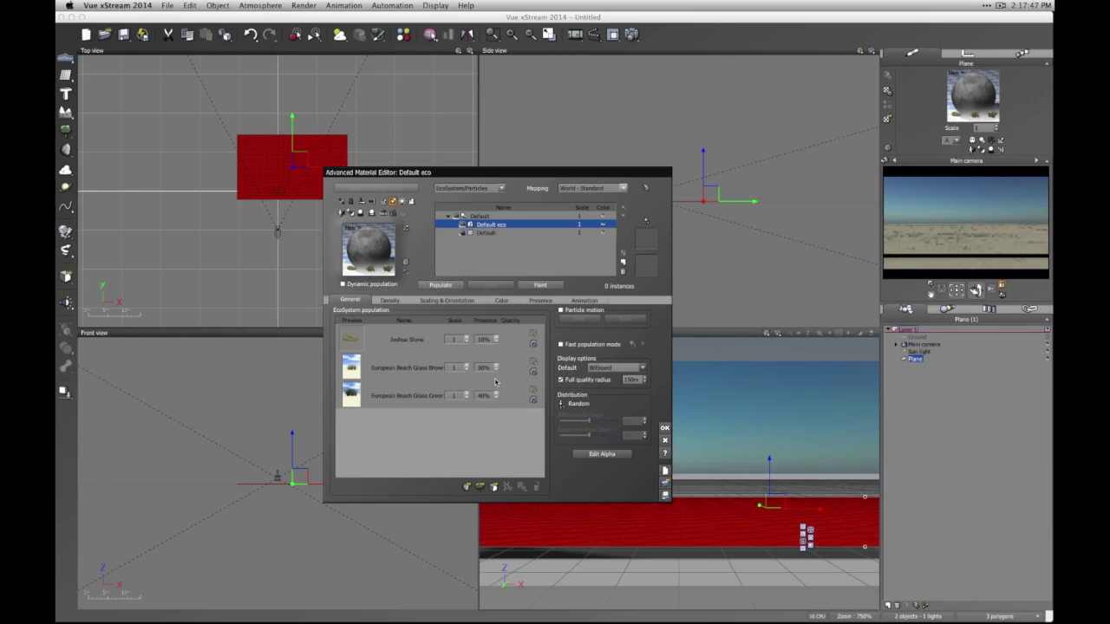
pyautogui.click(388, 301)
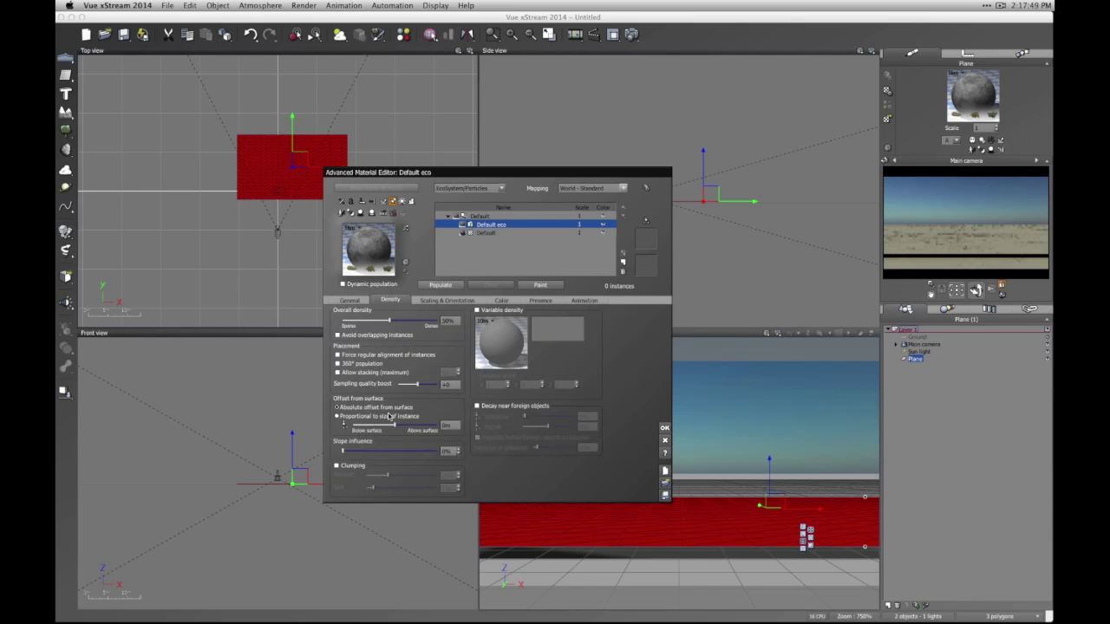
# - Enable clumping with a higher clumping amount and populate the plane
pyautogui.click(337, 466)
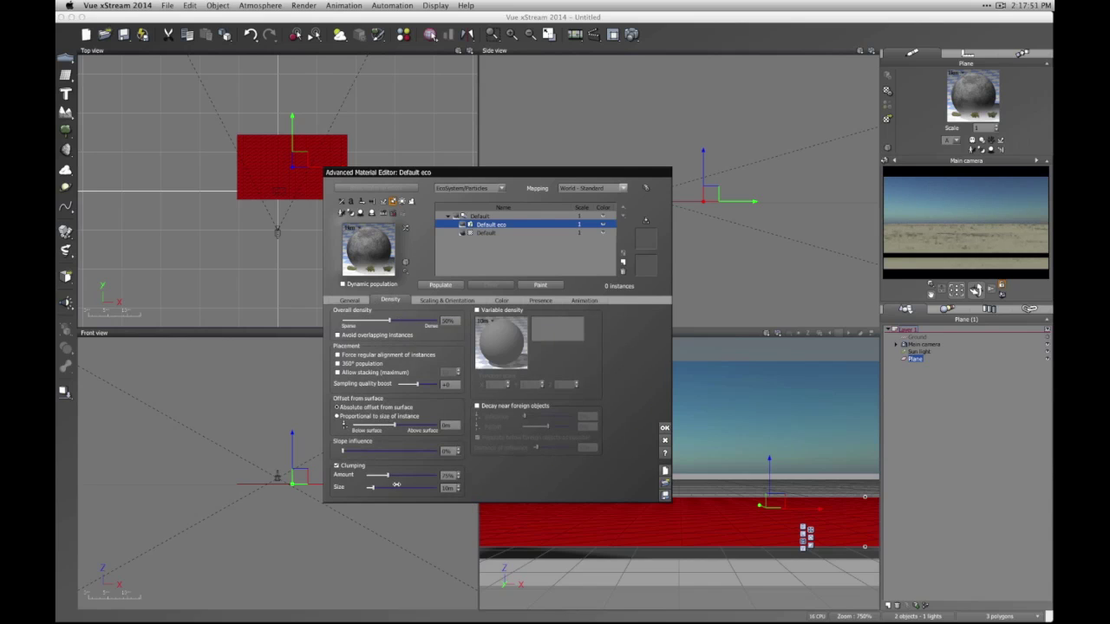
pyautogui.moveTo(396, 484); pyautogui.dragTo(368, 488)
pyautogui.click(440, 284)
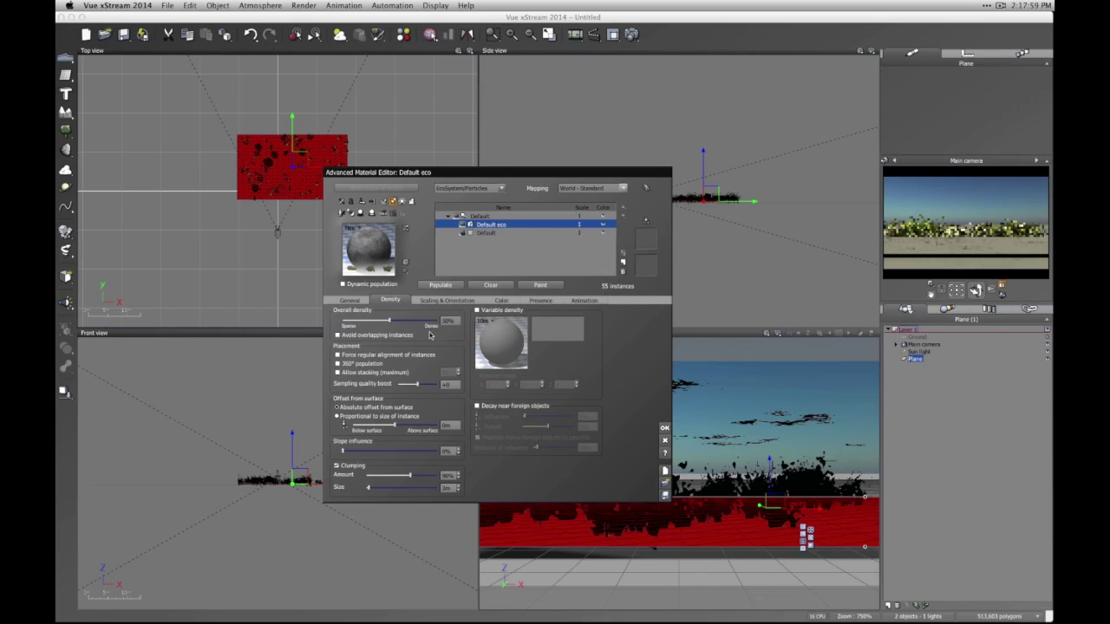
# - Raise overall density to 83%, repopulate to 203 instances, and close the material editor
pyautogui.moveTo(390, 321); pyautogui.dragTo(423, 321)
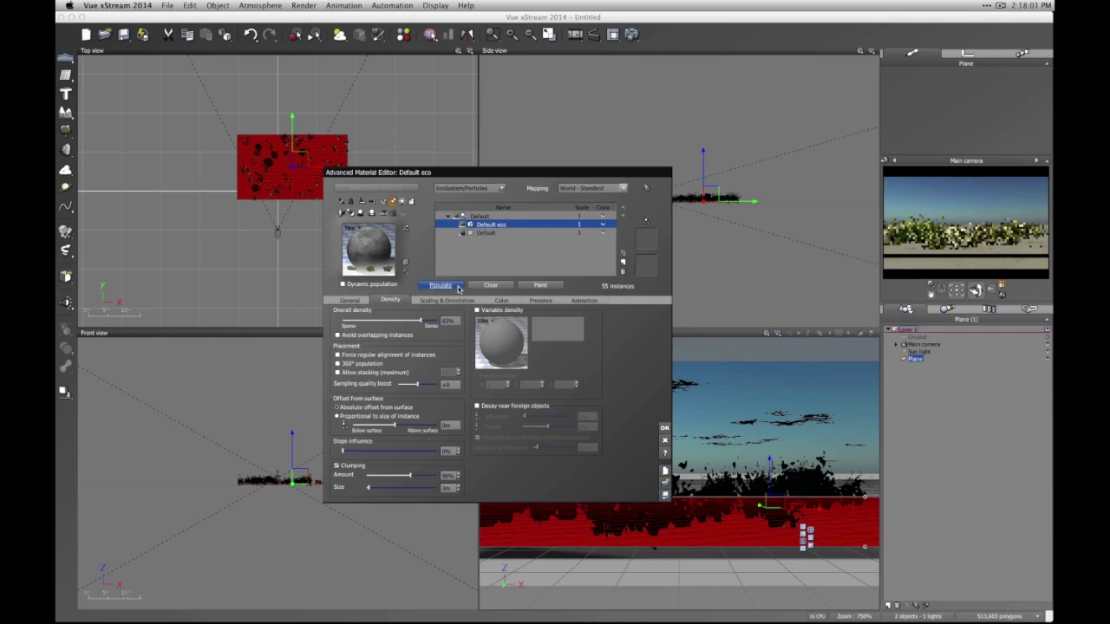
pyautogui.click(449, 286)
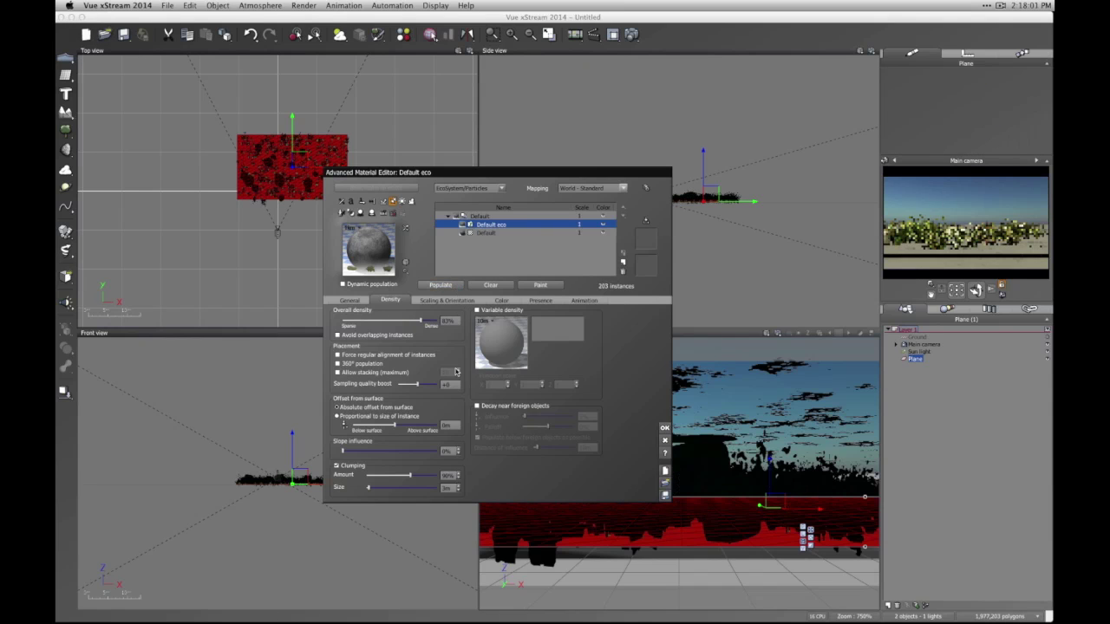
pyautogui.click(664, 427)
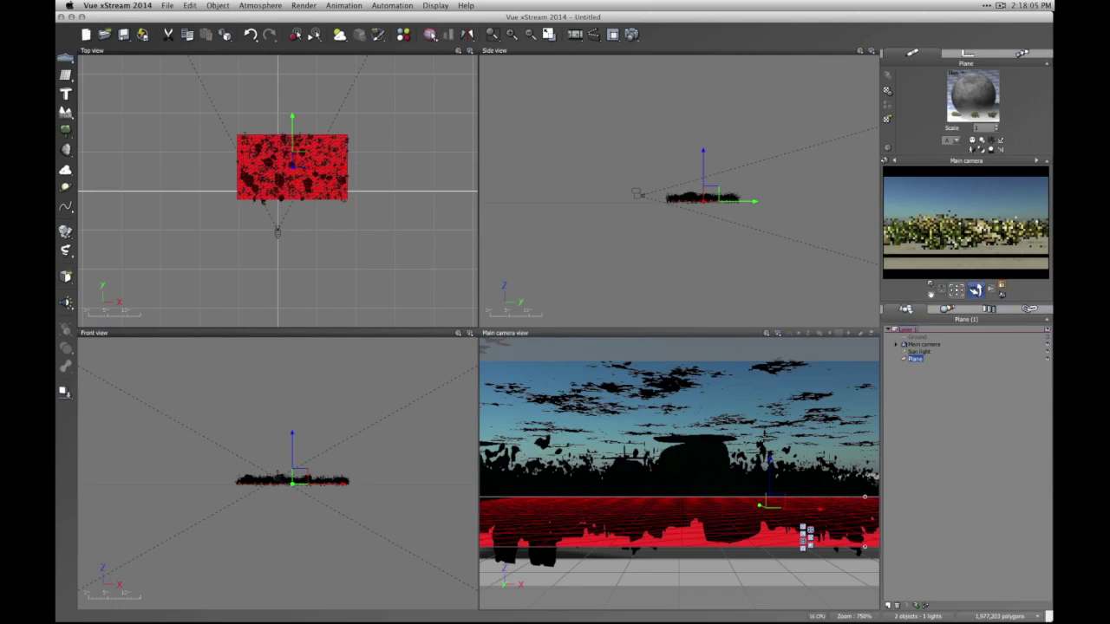
pyautogui.click(974, 291)
# - Frame the plane and render it in the Perspective view, then deselect it
pyautogui.click(943, 291)
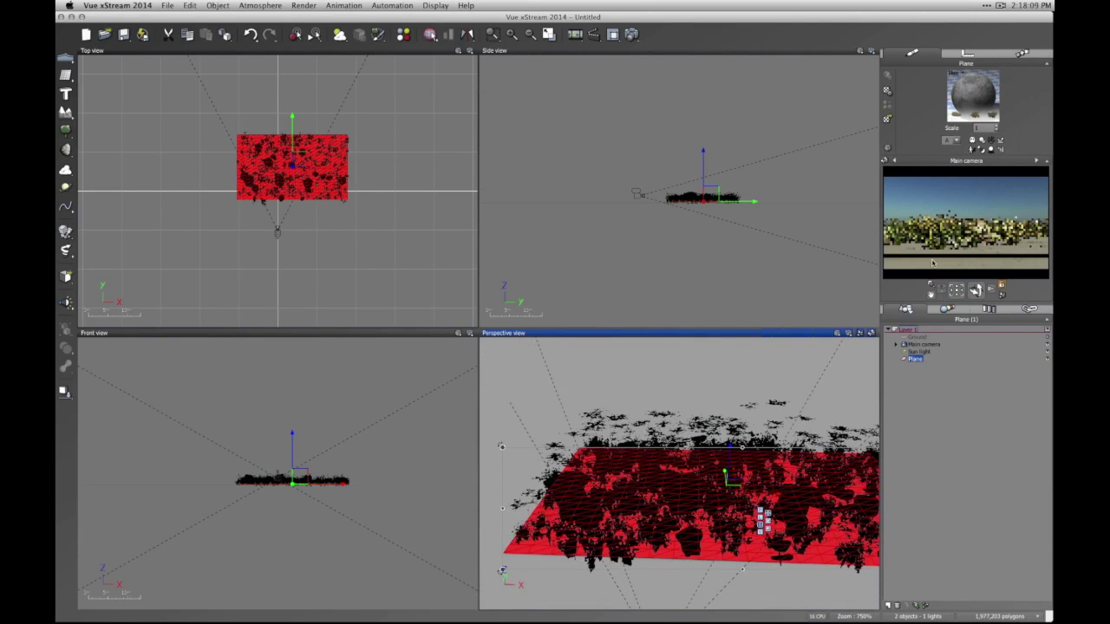
pyautogui.click(848, 333)
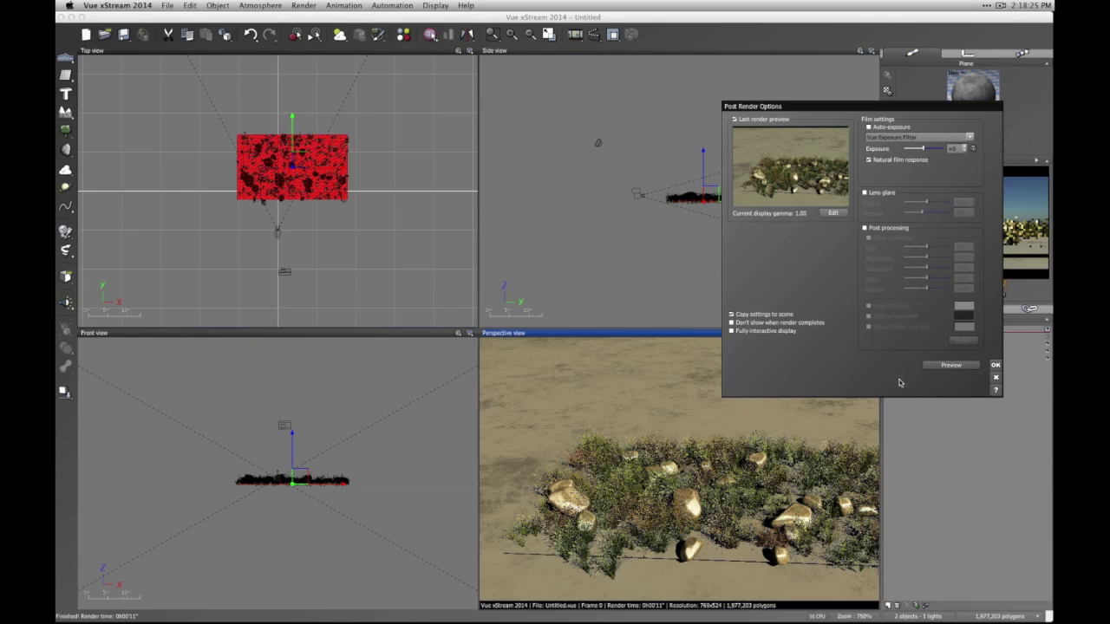
pyautogui.click(995, 365)
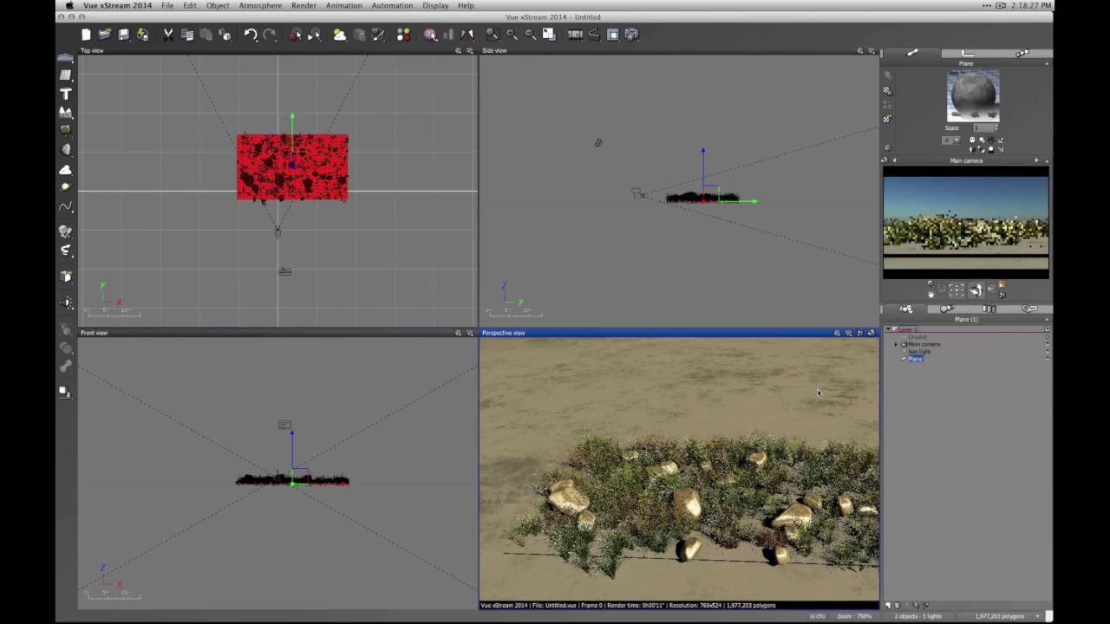
pyautogui.click(675, 273)
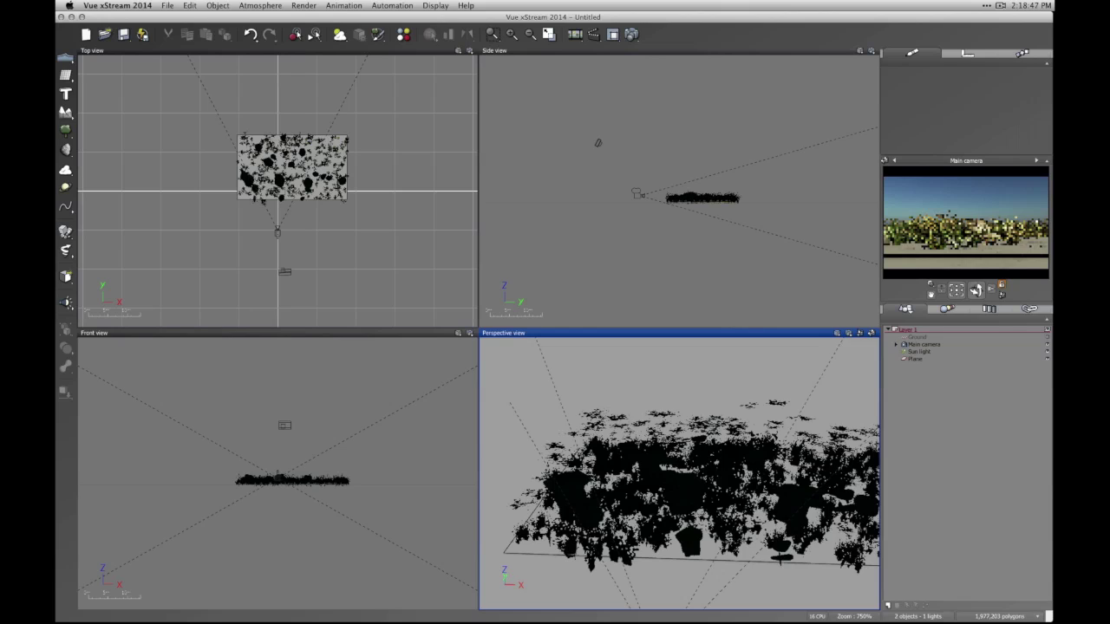
# - Return from Safari to Vue and open the Load Object browser
pyautogui.press('super+Tab')
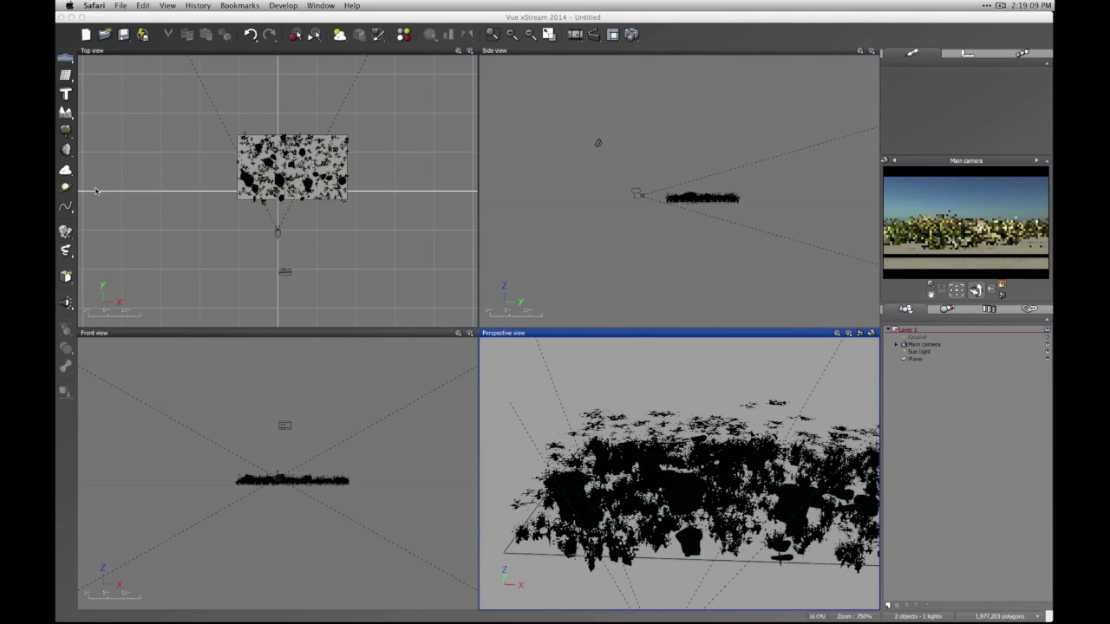
pyautogui.click(969, 451)
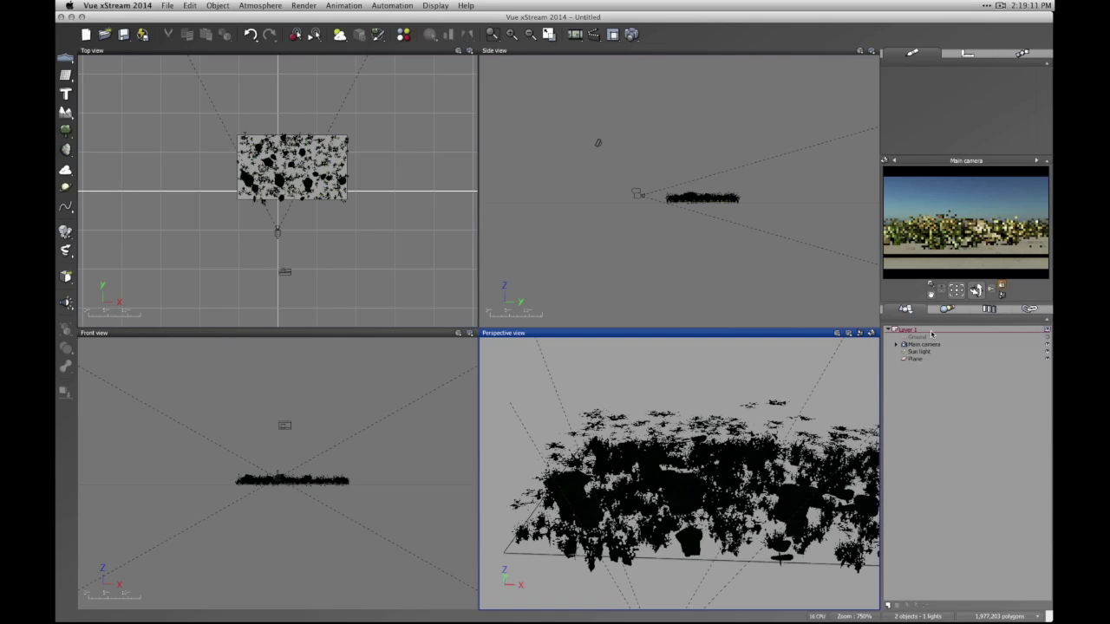
pyautogui.click(66, 276)
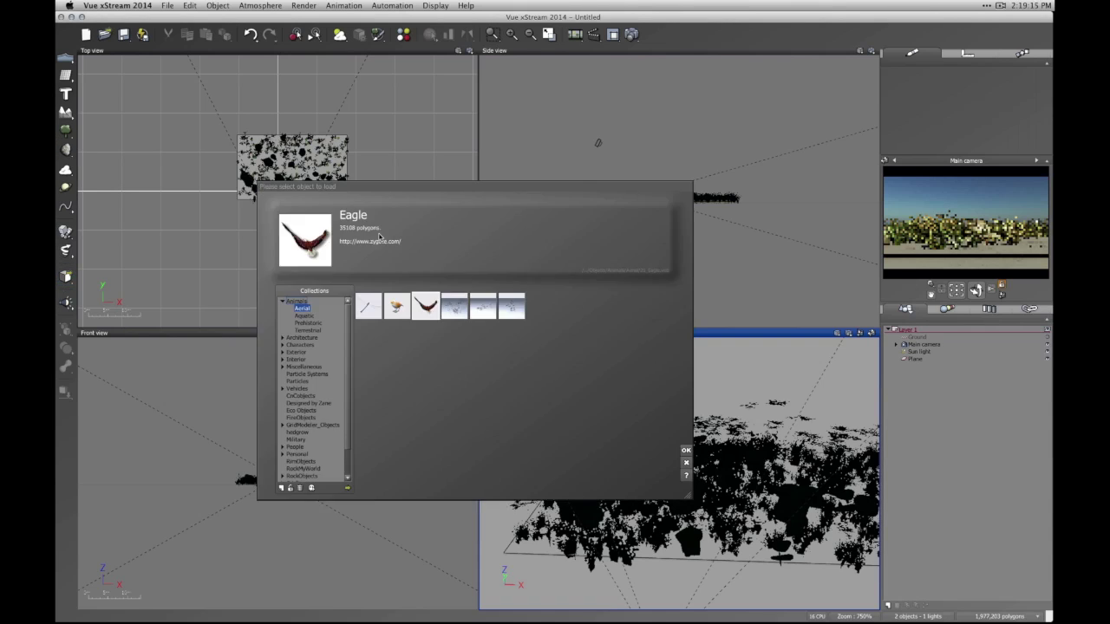
# - Browse the Architecture, FireObjects, Eco Objects and Animals collections in the object browser
pyautogui.click(282, 338)
pyautogui.click(282, 337)
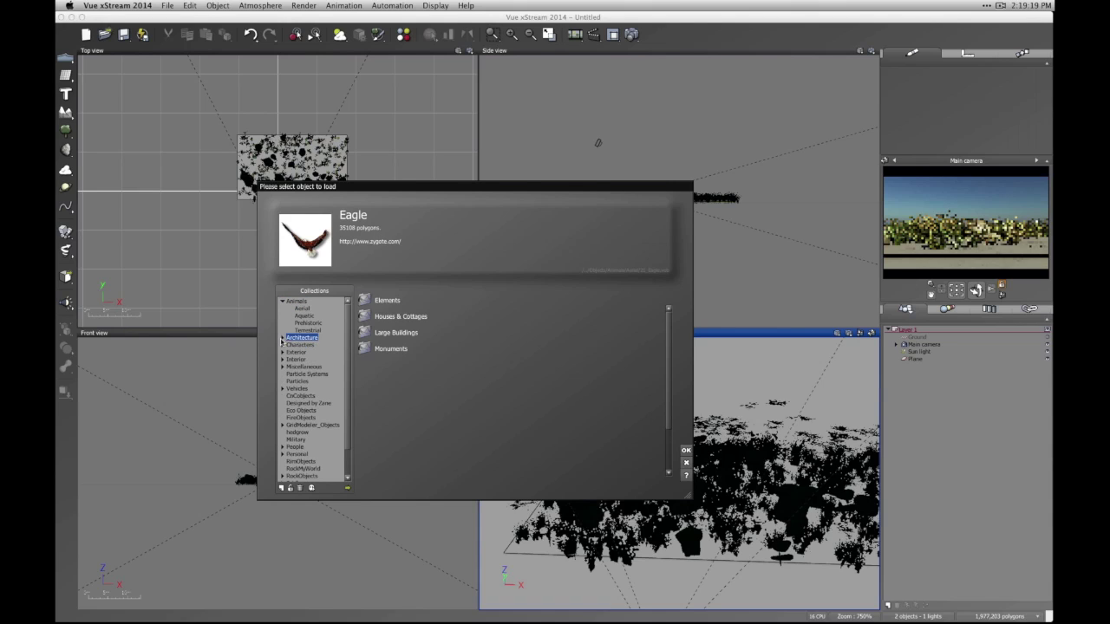
pyautogui.moveTo(346, 408); pyautogui.dragTo(348, 459)
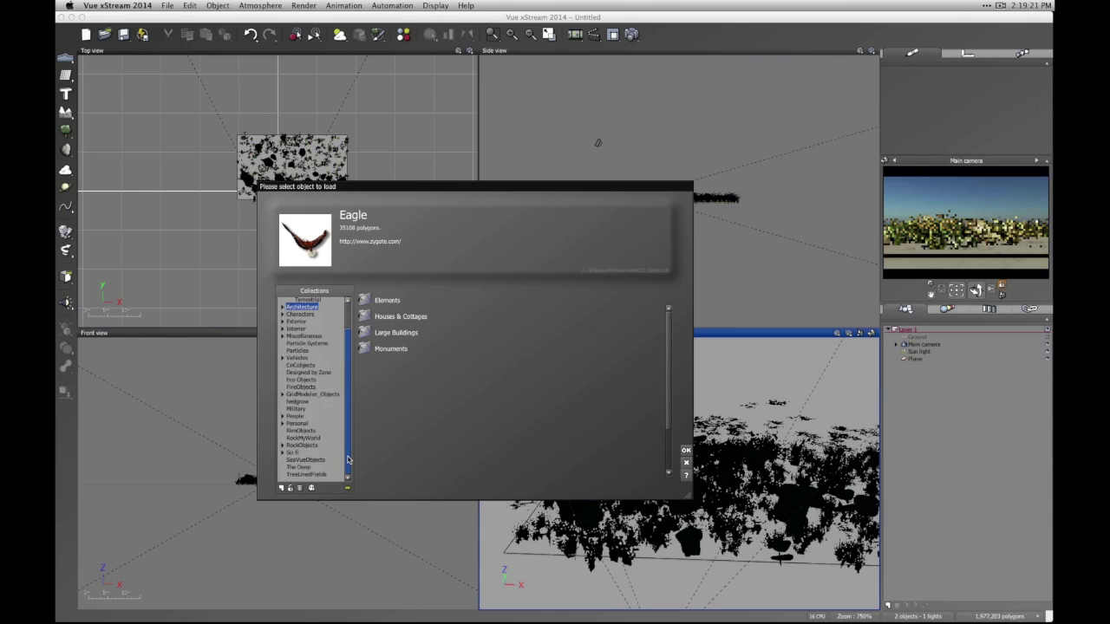
pyautogui.scroll(2, 347, 460)
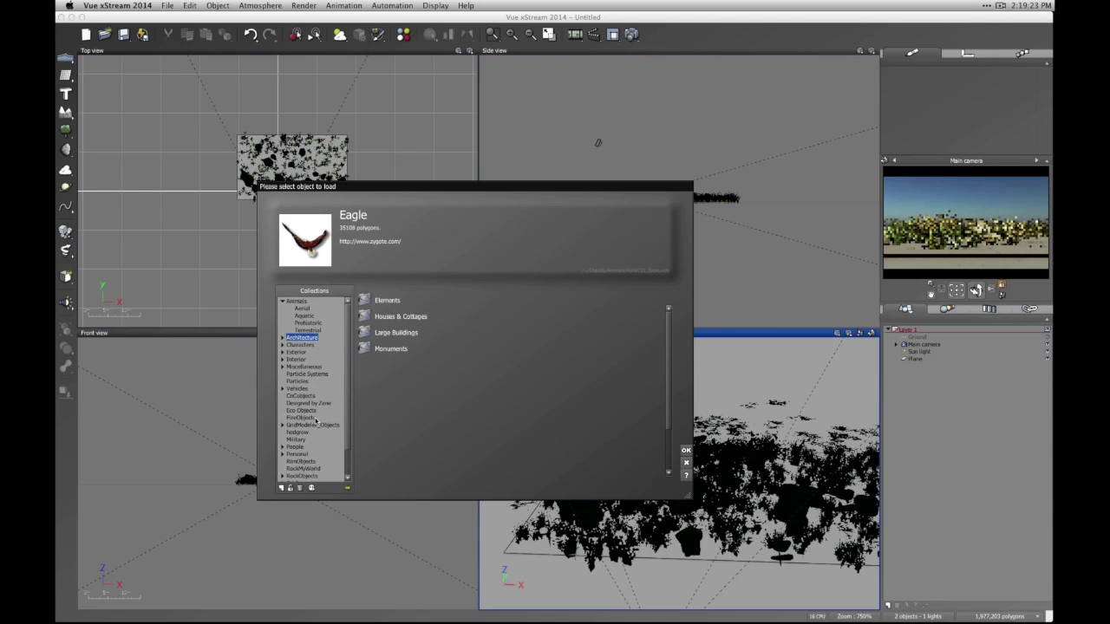
pyautogui.moveTo(346, 392); pyautogui.dragTo(348, 419)
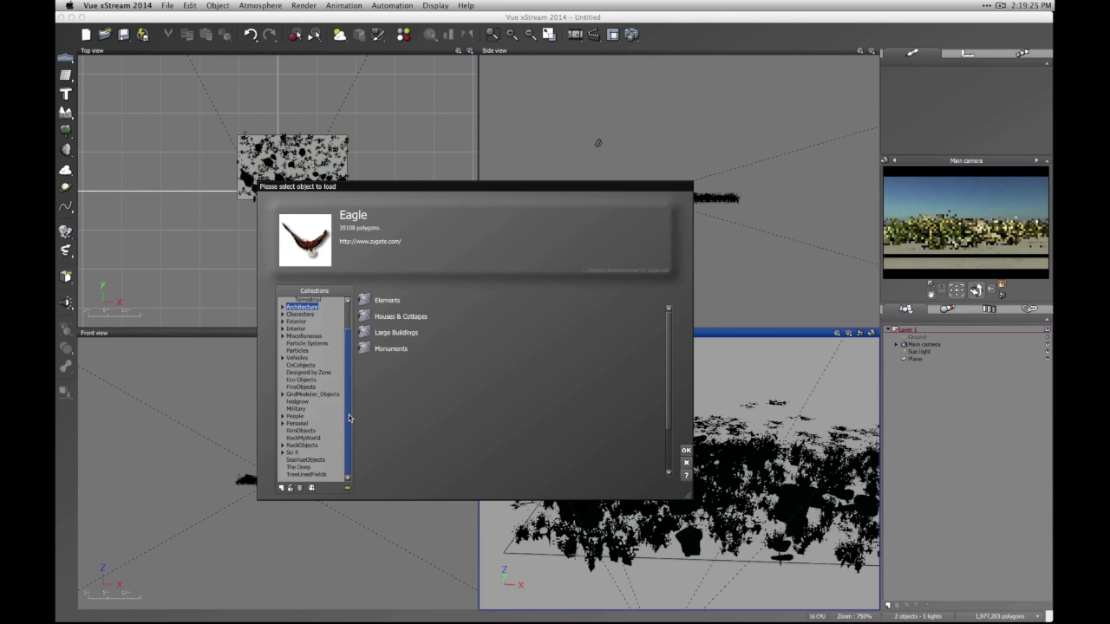
pyautogui.click(303, 386)
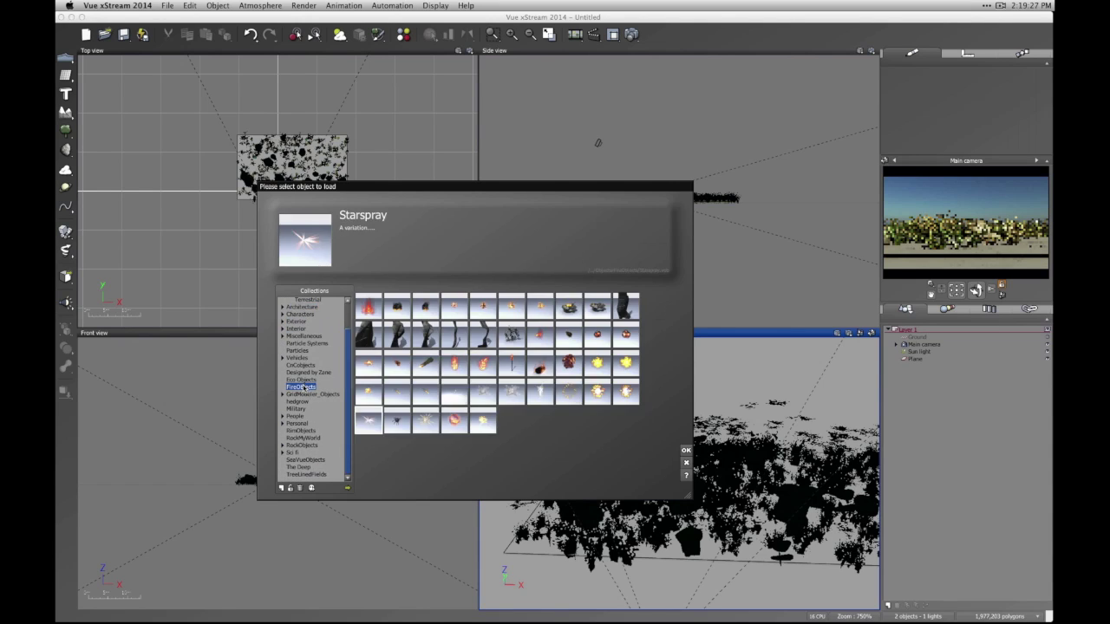
pyautogui.click(305, 379)
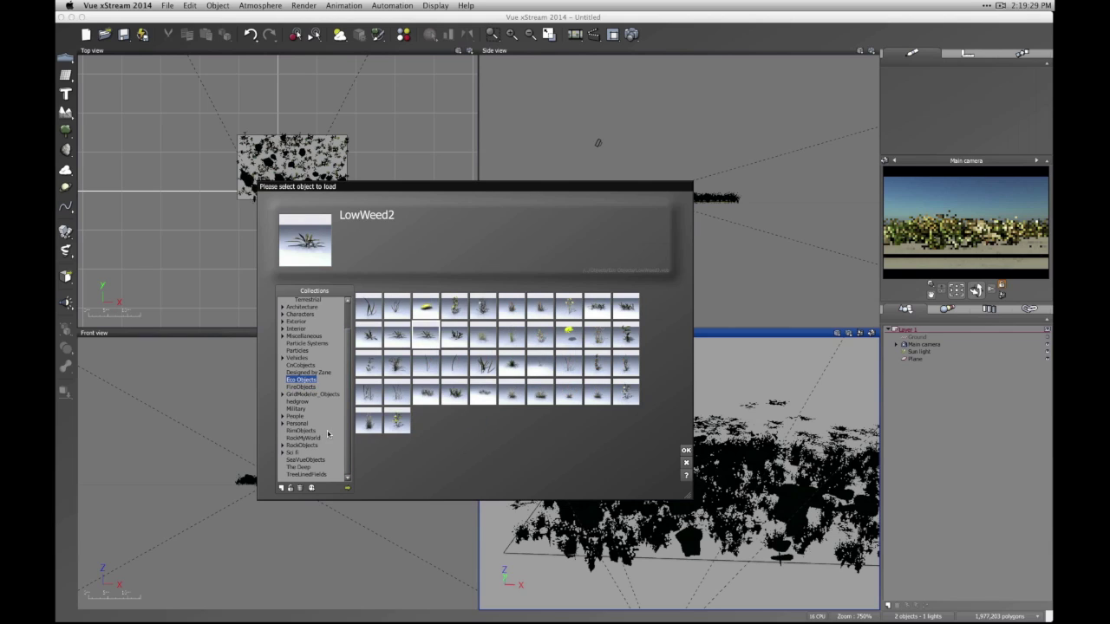
pyautogui.scroll(2, 335, 439)
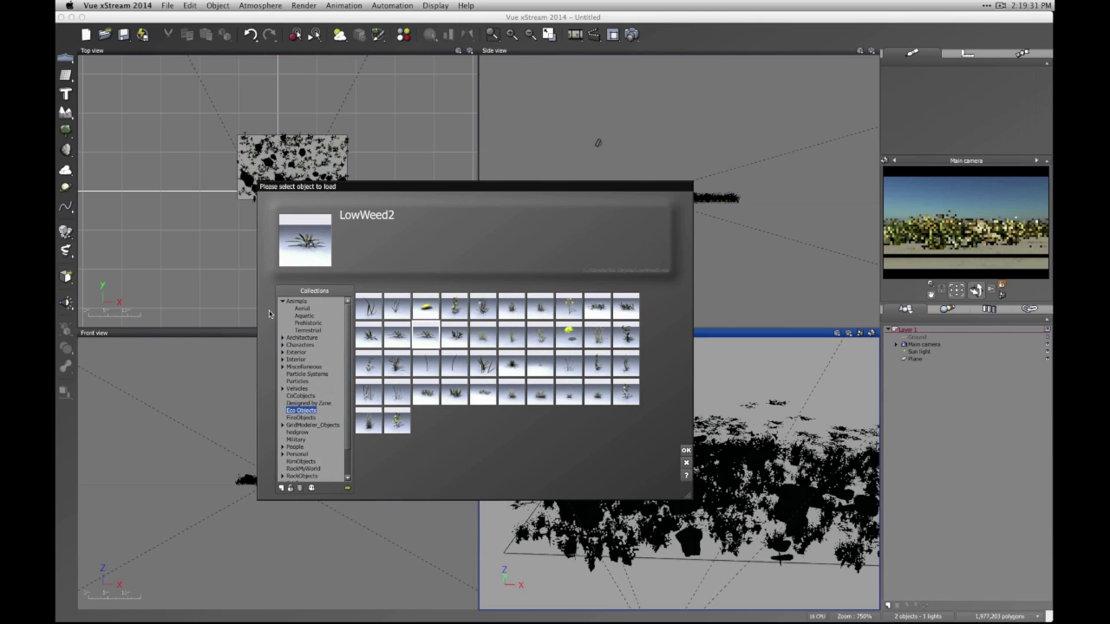
pyautogui.click(289, 302)
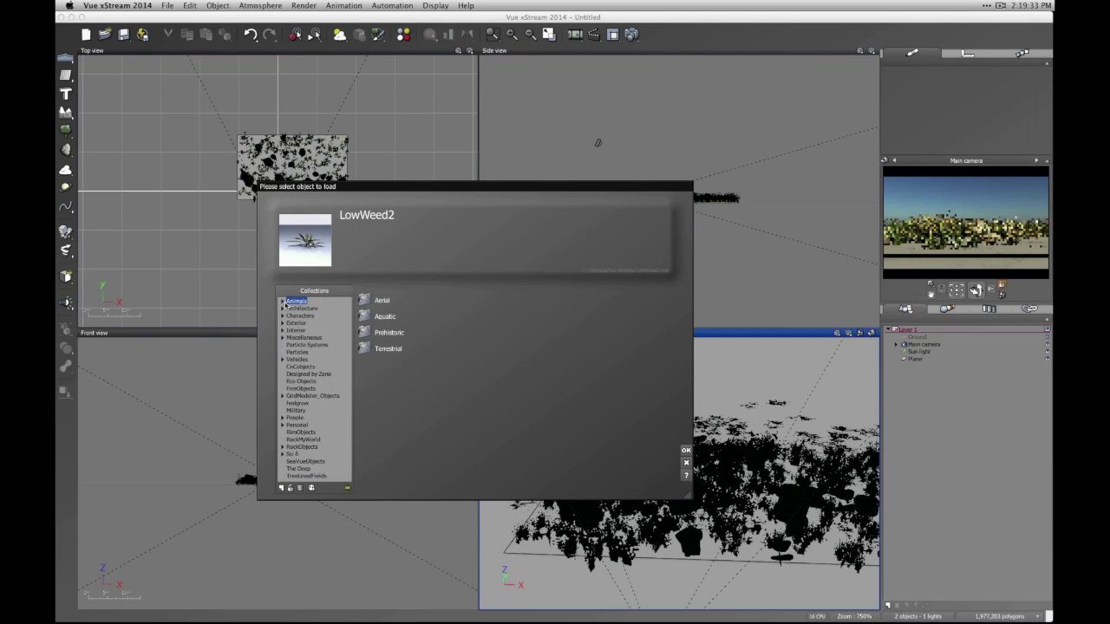
pyautogui.click(302, 308)
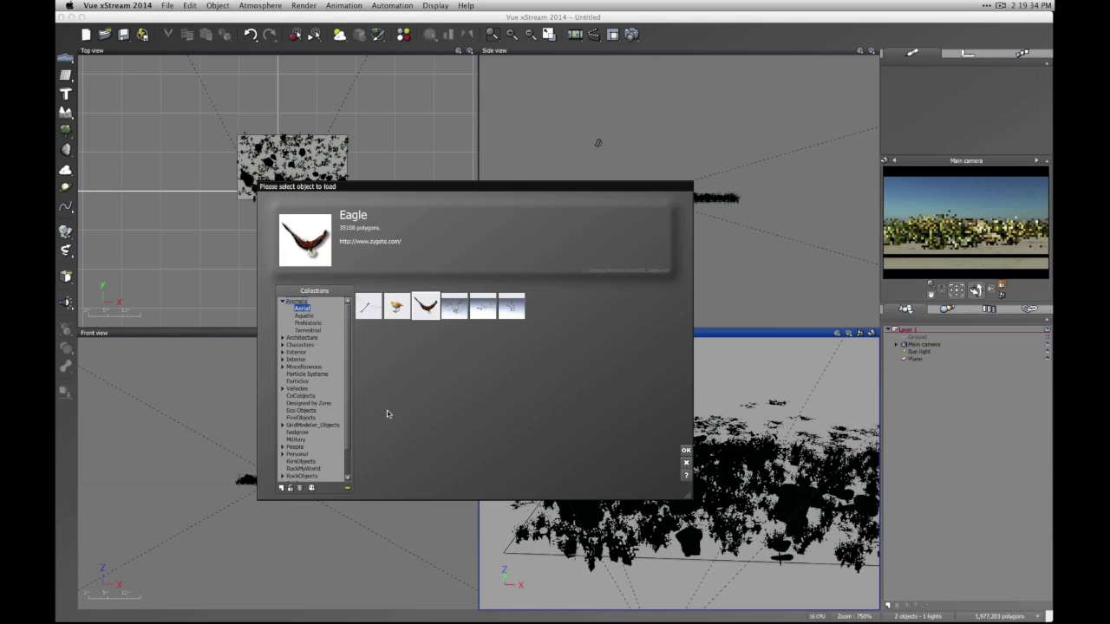
pyautogui.click(303, 315)
pyautogui.click(306, 324)
pyautogui.click(306, 329)
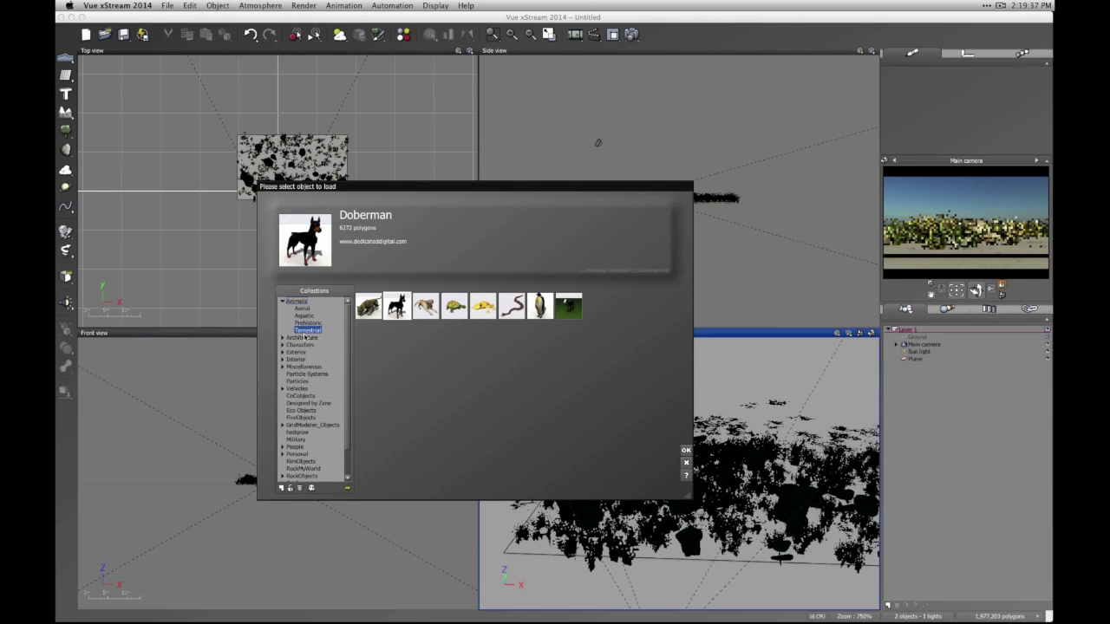
# - Load 'Terrain2hedg row base with eco - summer' from the hedgrow collection
pyautogui.click(283, 338)
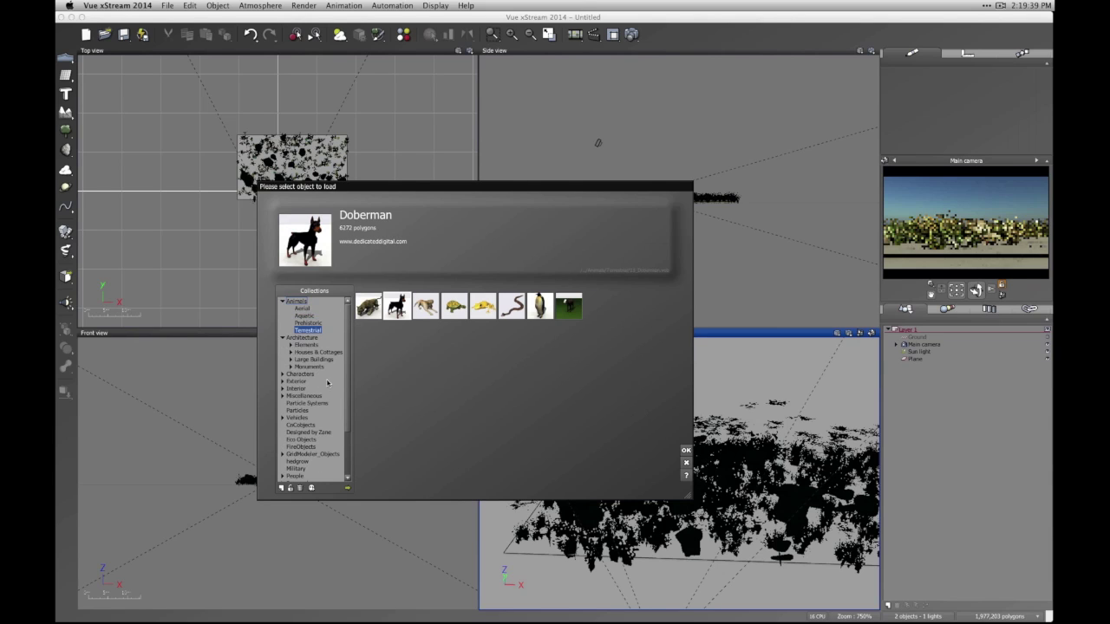
pyautogui.scroll(-5, 338, 422)
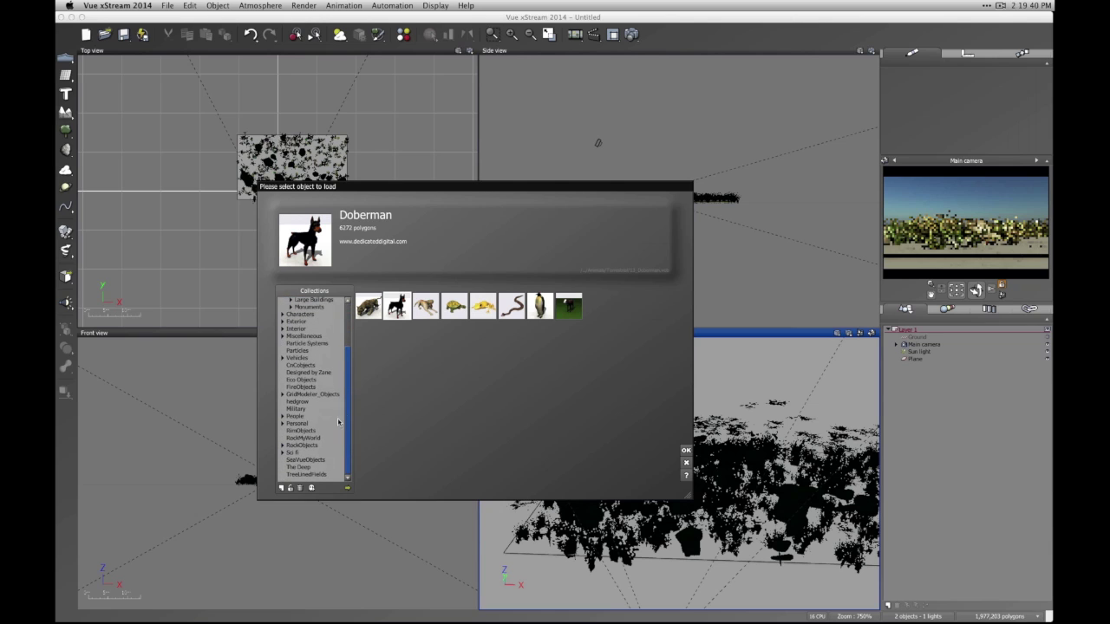
pyautogui.click(299, 379)
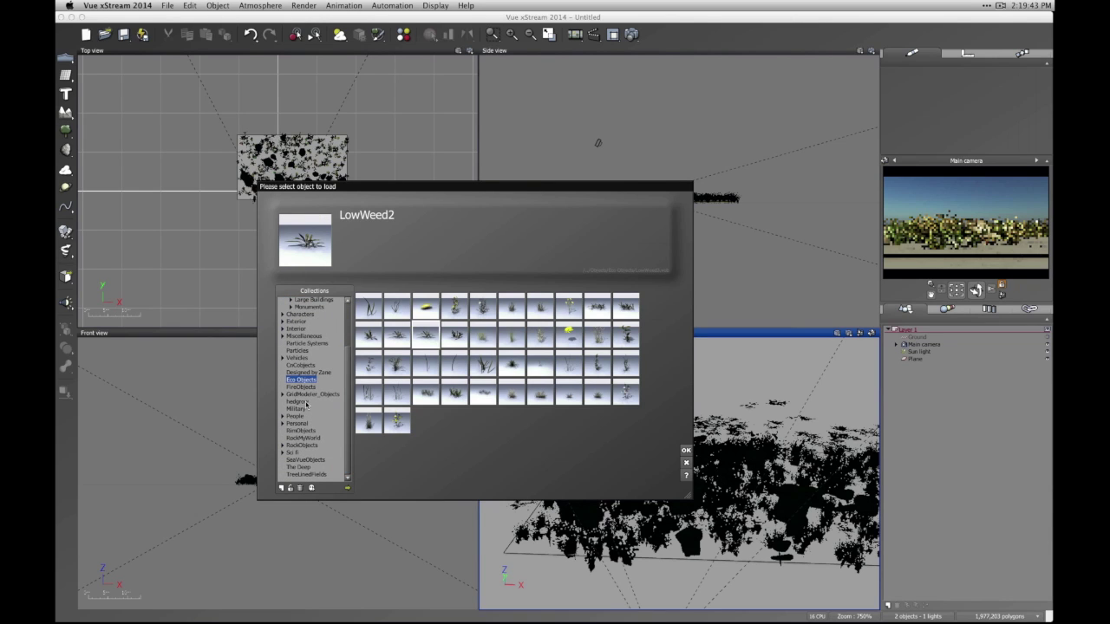
pyautogui.click(304, 403)
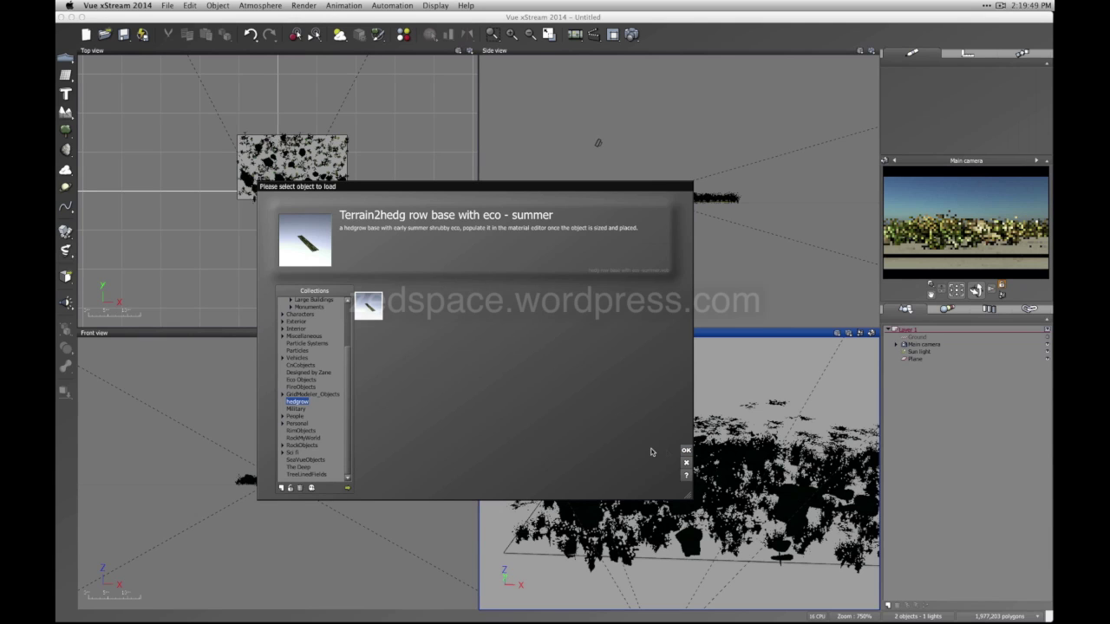
pyautogui.click(686, 449)
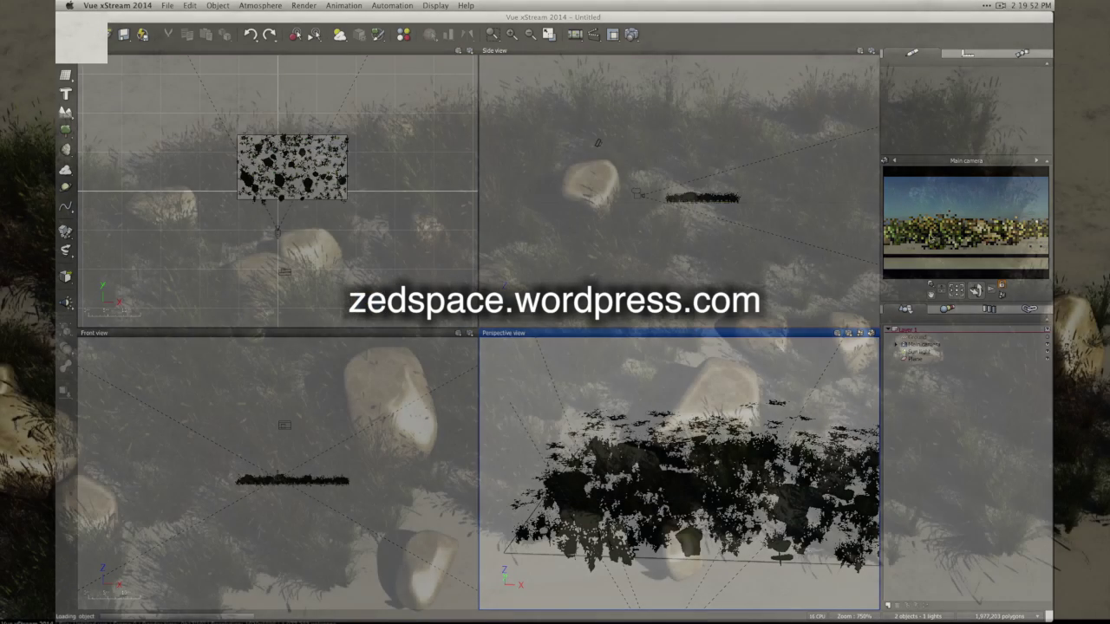